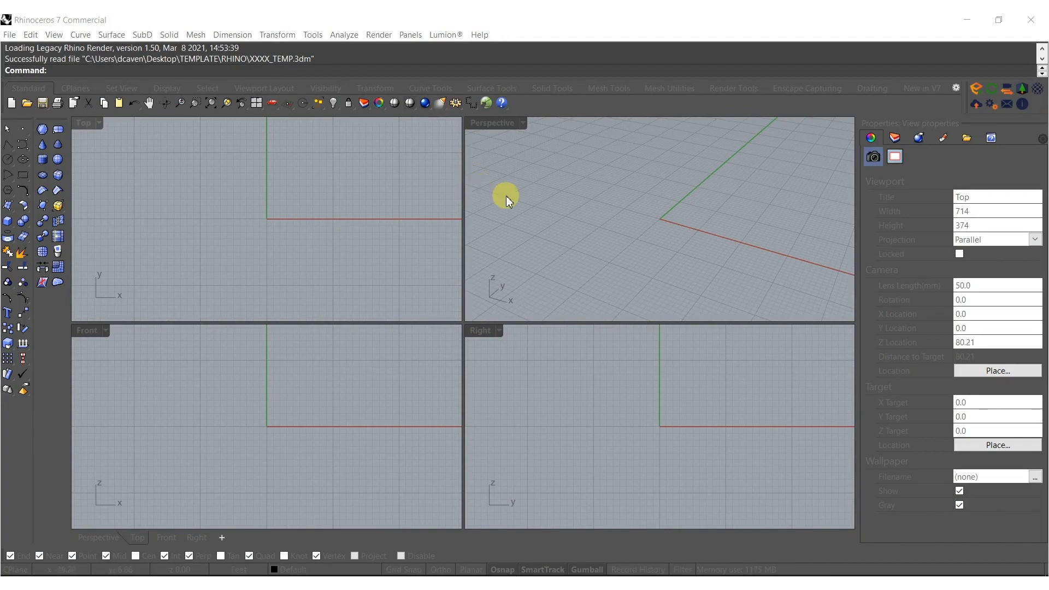
Launch Grasshopper and maximize its window.
{"action": "type", "text": "Grasshopper"}
{"action": "key", "text": "Return"}
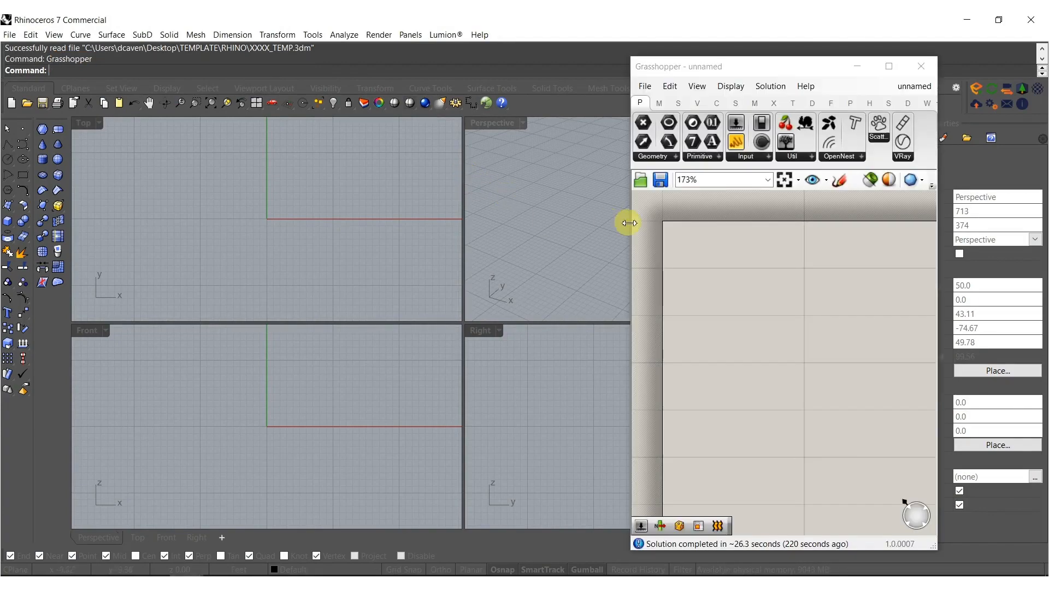
{"action": "left_click", "coordinate": [713, 249]}
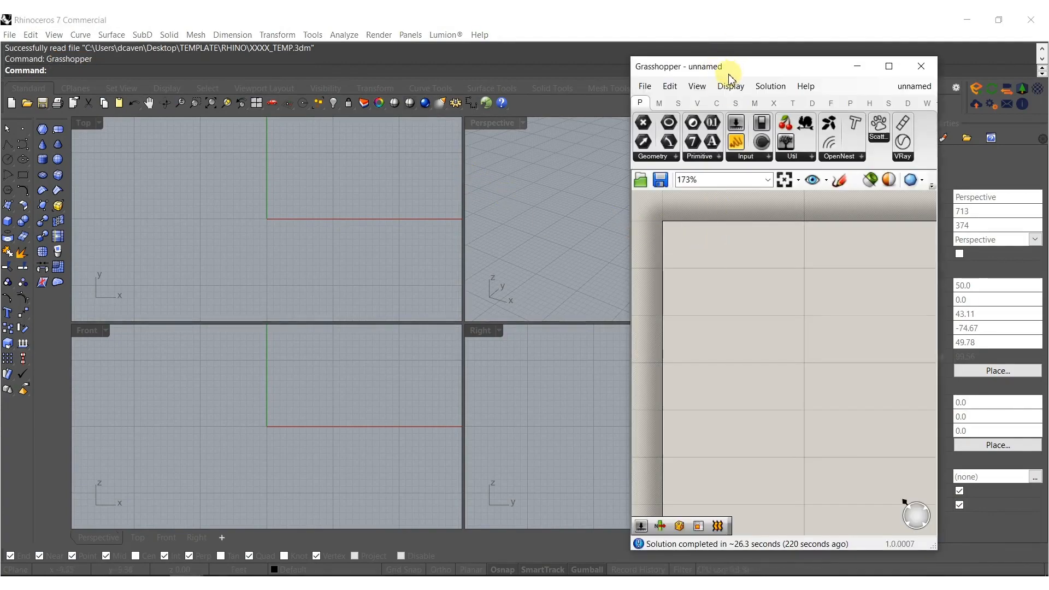
{"action": "double_click", "coordinate": [710, 67]}
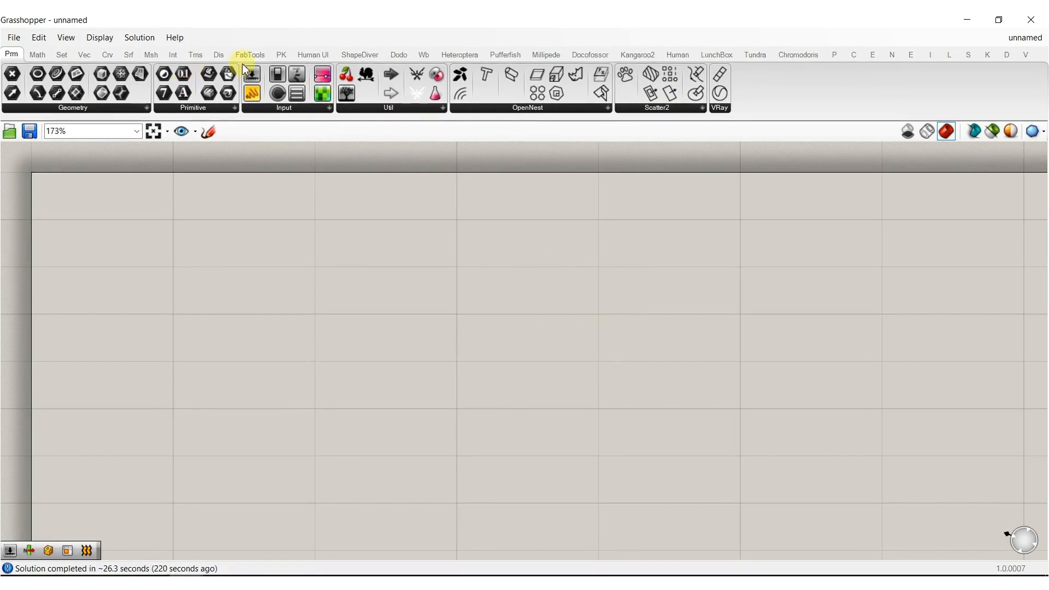
Place a LunchBox 3D Supershape component on the canvas and show the shape in a maximized Perspective viewport beside Grasshopper.
{"action": "left_click", "coordinate": [720, 55]}
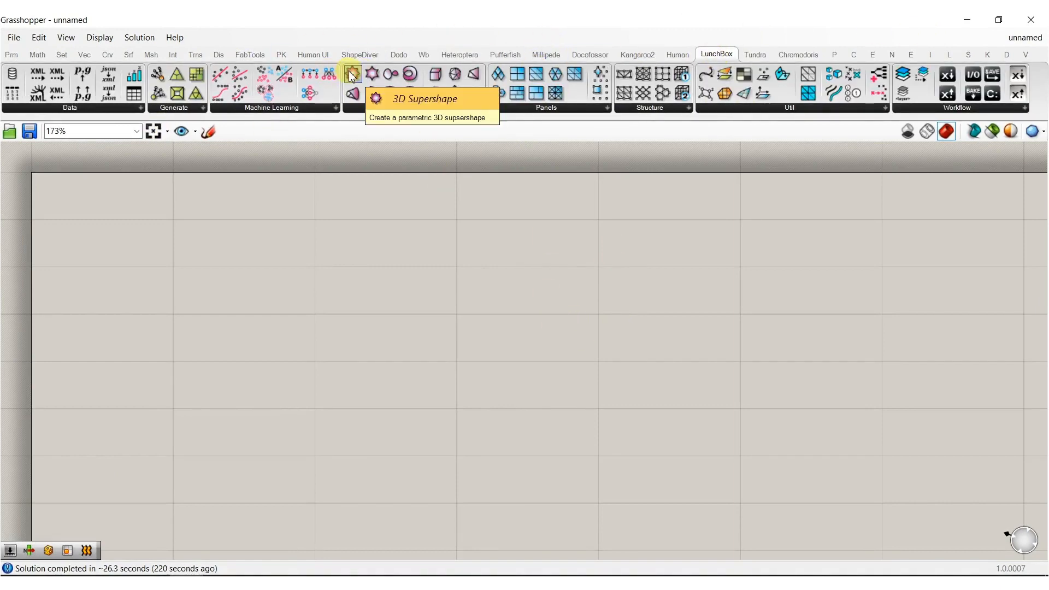
{"action": "left_click_drag", "start_coordinate": [353, 77], "coordinate": [290, 320]}
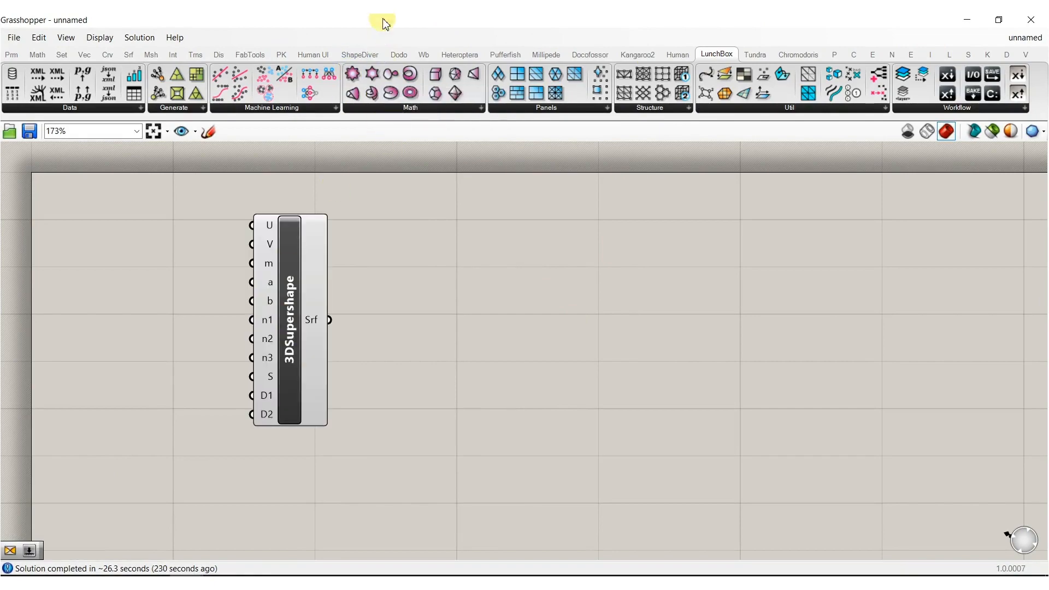
{"action": "left_click_drag", "start_coordinate": [398, 31], "coordinate": [831, 61]}
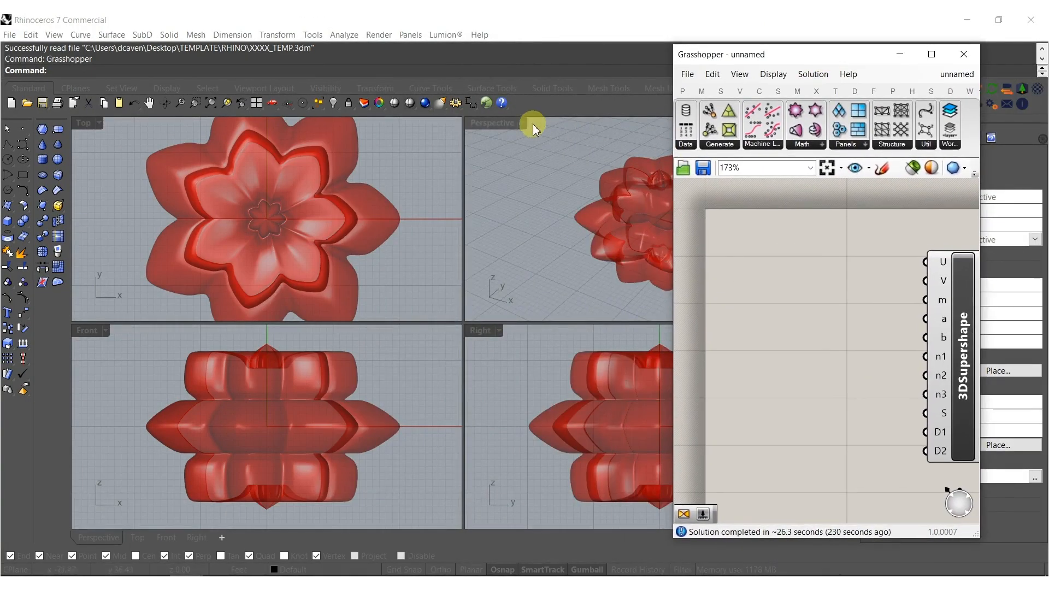
{"action": "double_click", "coordinate": [491, 124]}
{"action": "right_click_drag", "start_coordinate": [474, 294], "coordinate": [415, 256]}
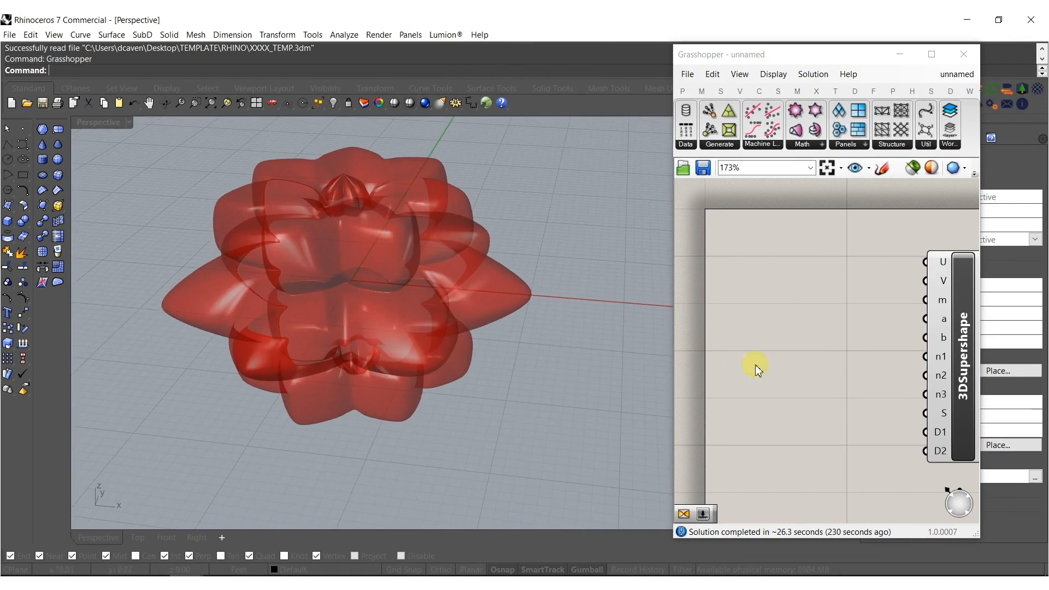
Add a number slider with value 15 and connect it to the 3D Supershape's U and V inputs.
{"action": "scroll", "coordinate": [730, 288], "scroll_direction": "up", "scroll_amount": 5}
{"action": "double_click", "coordinate": [690, 268]}
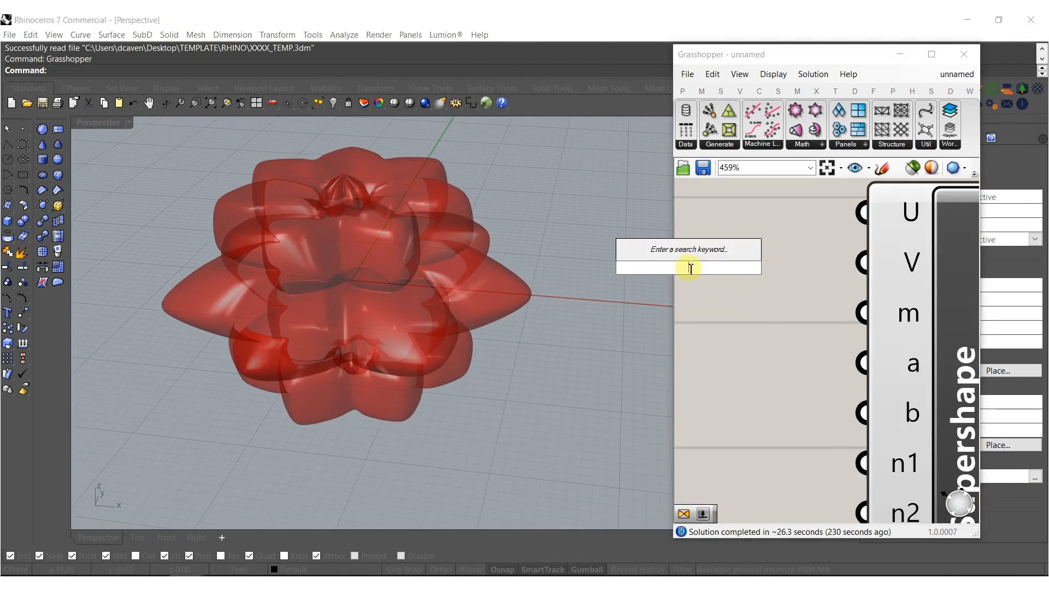
{"action": "type", "text": "15"}
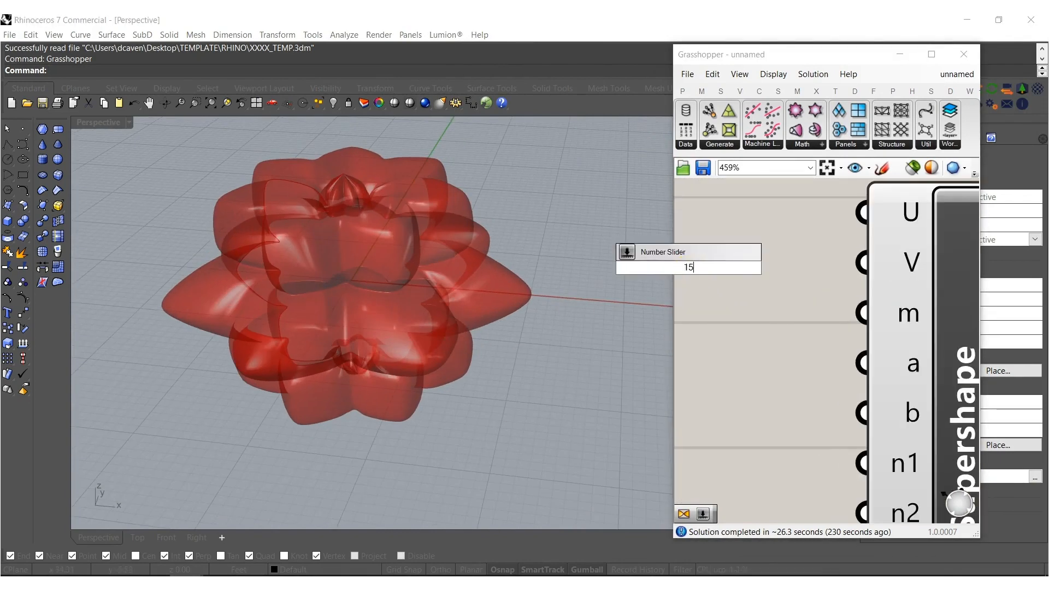
{"action": "key", "text": "Return"}
{"action": "left_click_drag", "start_coordinate": [839, 266], "coordinate": [769, 229]}
{"action": "left_click_drag", "start_coordinate": [860, 212], "coordinate": [770, 262]}
{"action": "left_click_drag", "start_coordinate": [862, 264], "coordinate": [815, 244]}
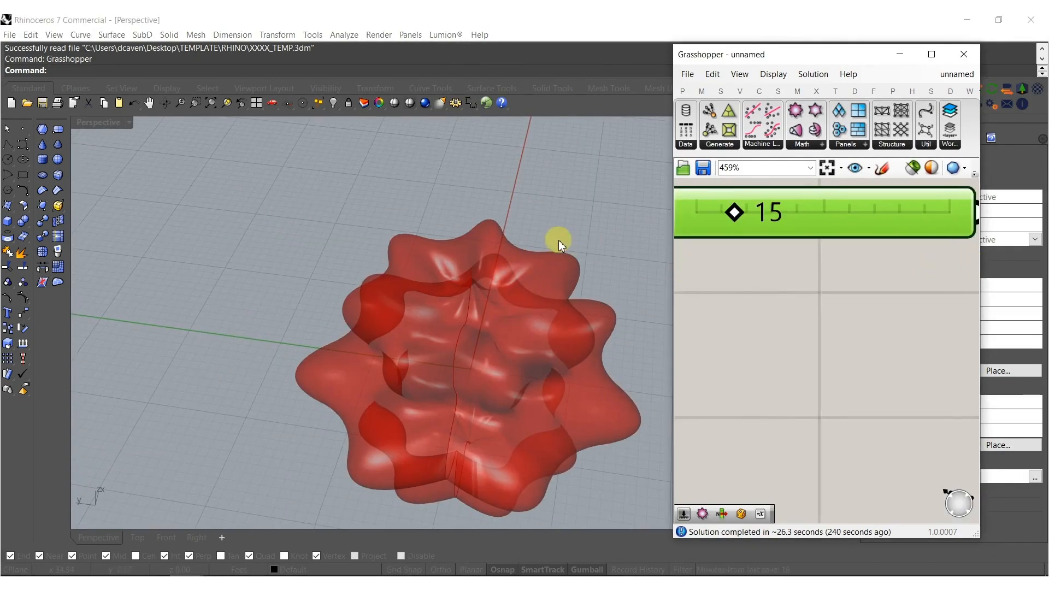
Set the slider driving U and V to 11 and inspect the changed shape from another angle.
{"action": "scroll", "coordinate": [780, 306], "scroll_direction": "up", "scroll_amount": 4}
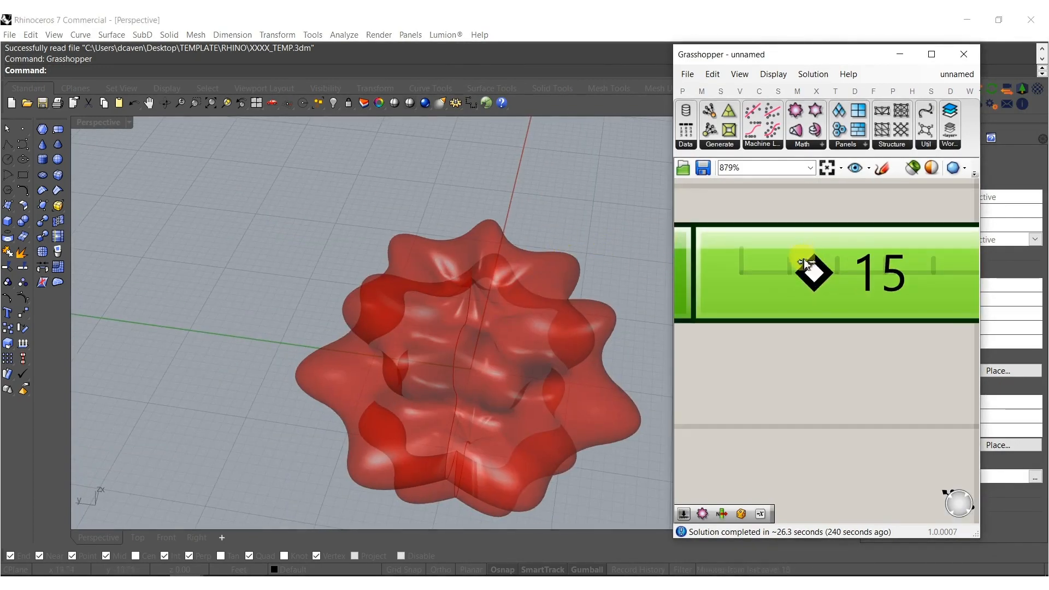
{"action": "left_click_drag", "start_coordinate": [815, 276], "coordinate": [792, 273]}
{"action": "right_click_drag", "start_coordinate": [451, 400], "coordinate": [382, 389]}
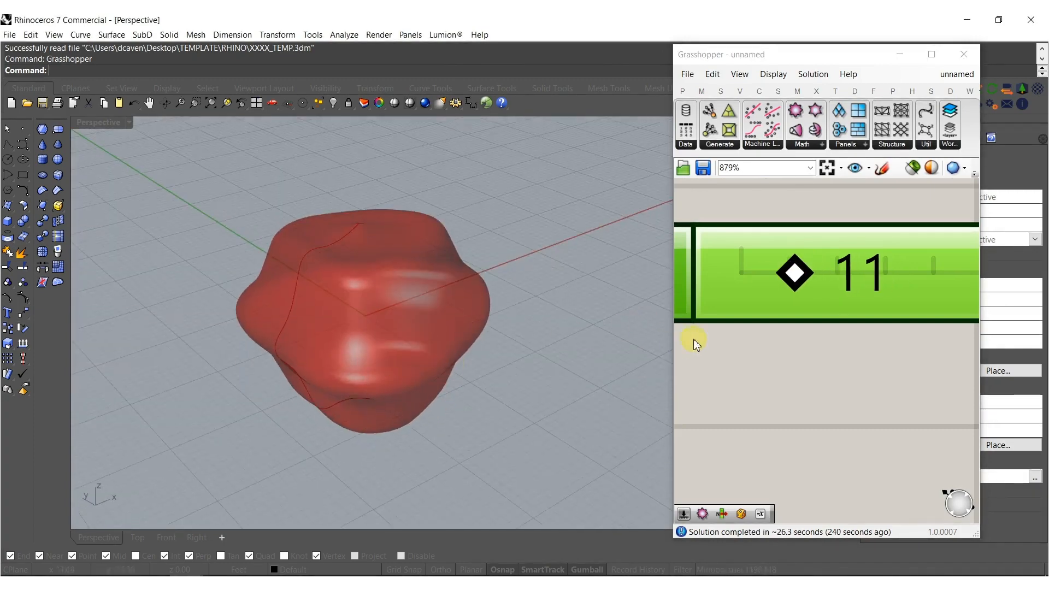
Examine the 3D Supershape component's inputs, including the n1 parameter.
{"action": "scroll", "coordinate": [820, 323], "scroll_direction": "down", "scroll_amount": 6}
{"action": "scroll", "coordinate": [820, 323], "scroll_direction": "down", "scroll_amount": 3}
{"action": "left_click", "coordinate": [853, 369]}
{"action": "scroll", "coordinate": [860, 382], "scroll_direction": "up", "scroll_amount": 3}
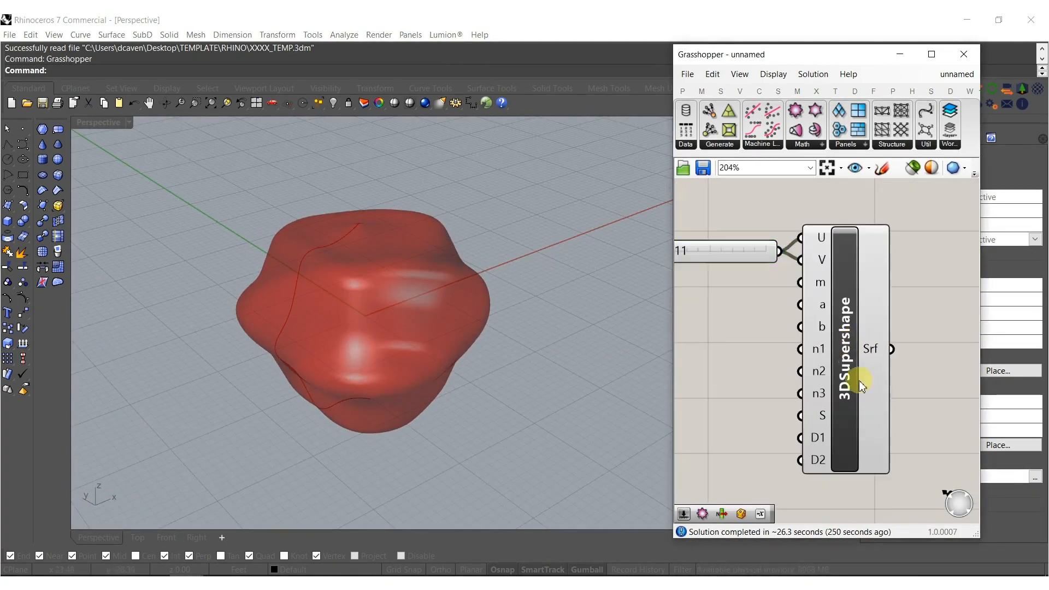
{"action": "left_click", "coordinate": [821, 347]}
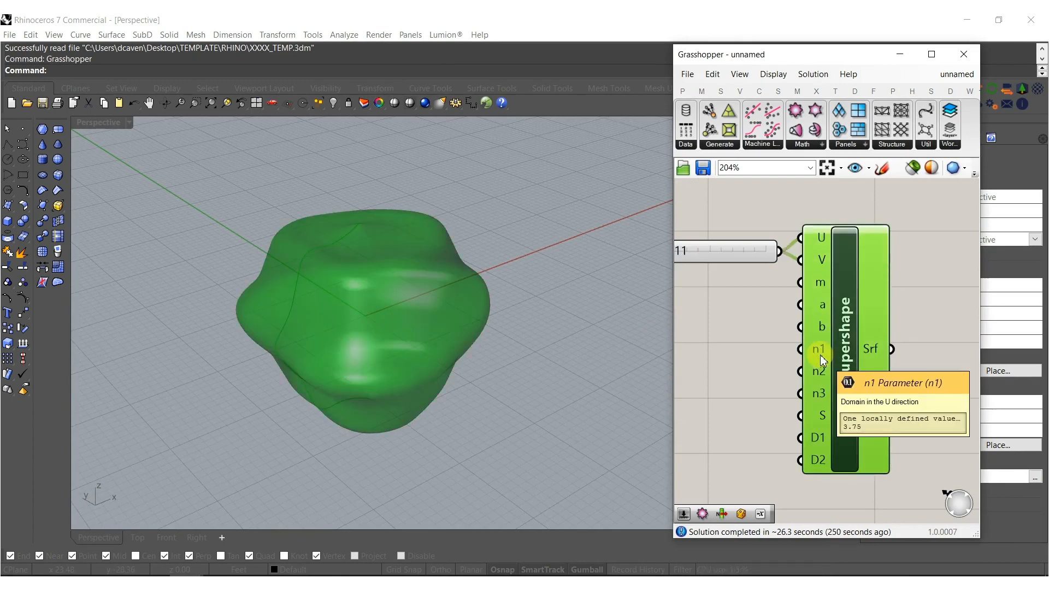
{"action": "right_click_drag", "start_coordinate": [931, 342], "coordinate": [817, 363]}
{"action": "left_click", "coordinate": [817, 363]}
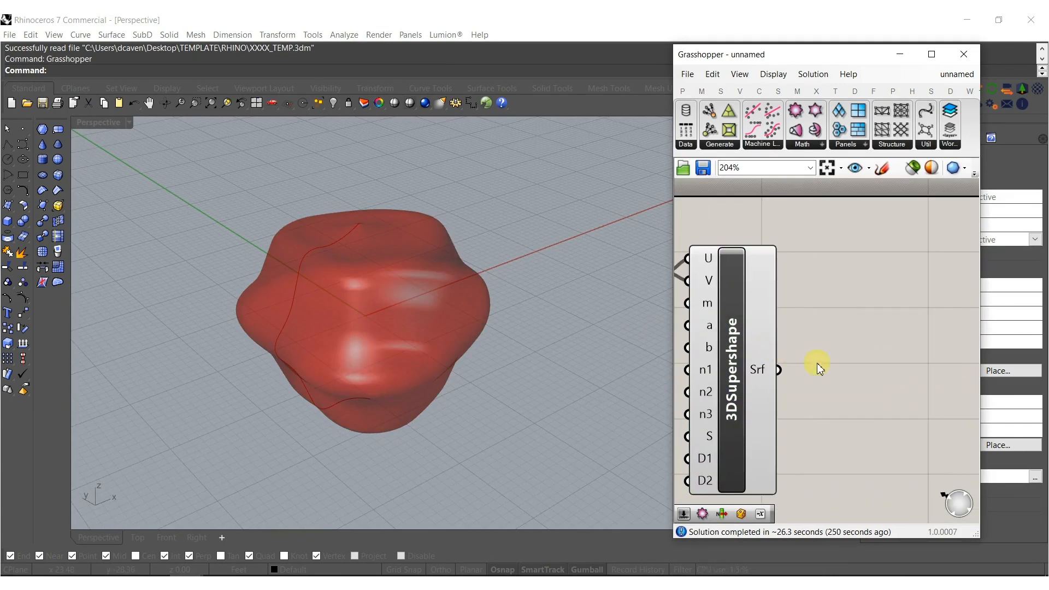
Add a Twist component and connect the 3D Supershape's Srf output to its G input.
{"action": "double_click", "coordinate": [854, 367]}
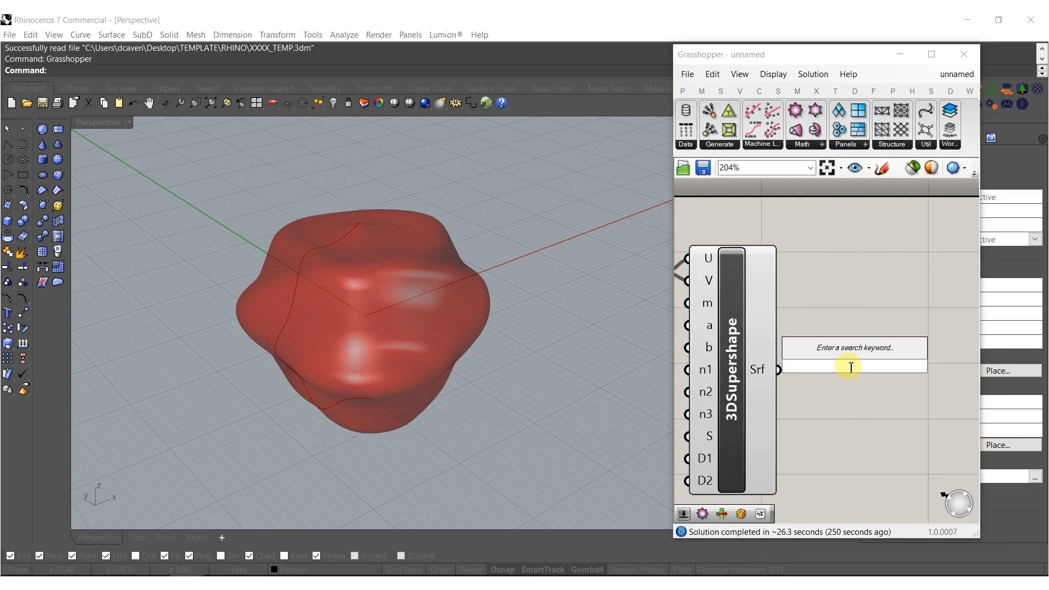
{"action": "type", "text": "twist"}
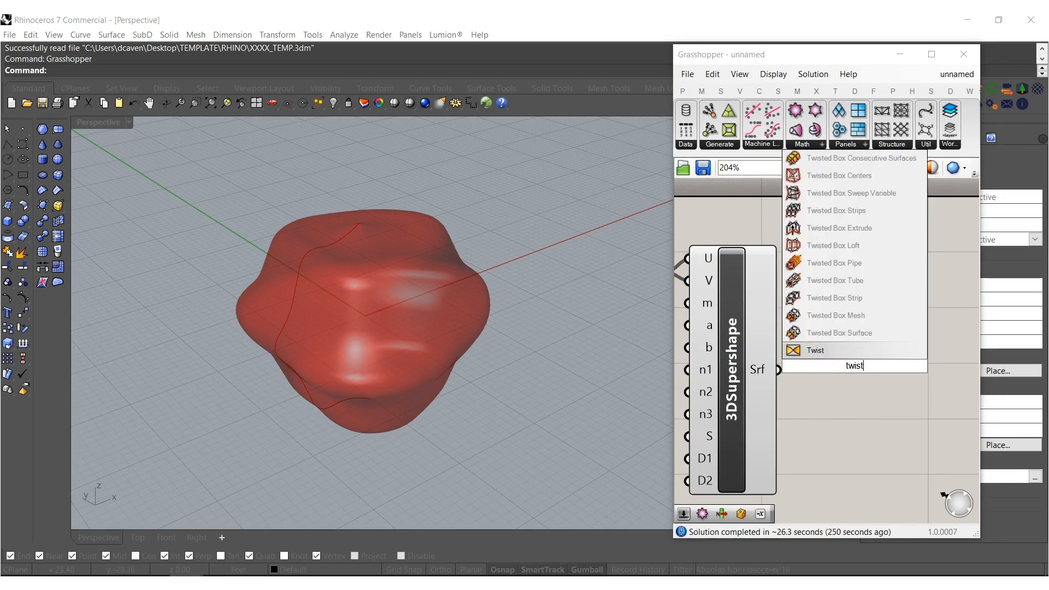
{"action": "left_click", "coordinate": [864, 349]}
{"action": "scroll", "coordinate": [705, 349], "scroll_direction": "down", "scroll_amount": 5}
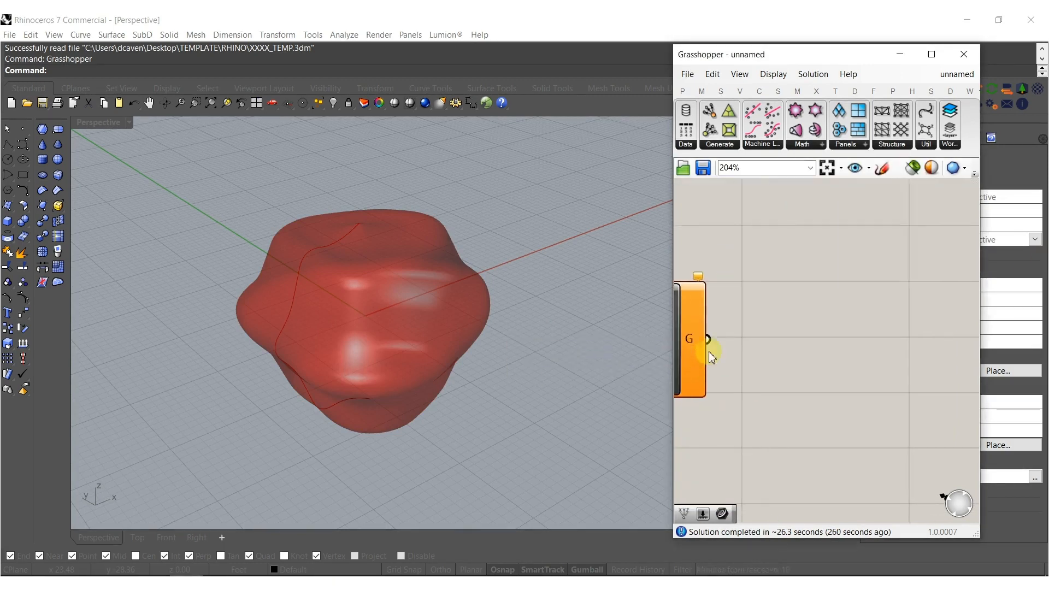
{"action": "scroll", "coordinate": [713, 338], "scroll_direction": "up", "scroll_amount": 2}
{"action": "mouse_move", "coordinate": [772, 329]}
{"action": "left_mouse_down"}
{"action": "mouse_move", "coordinate": [723, 330]}
{"action": "mouse_move", "coordinate": [791, 320]}
{"action": "mouse_move", "coordinate": [762, 320]}
{"action": "left_mouse_up"}
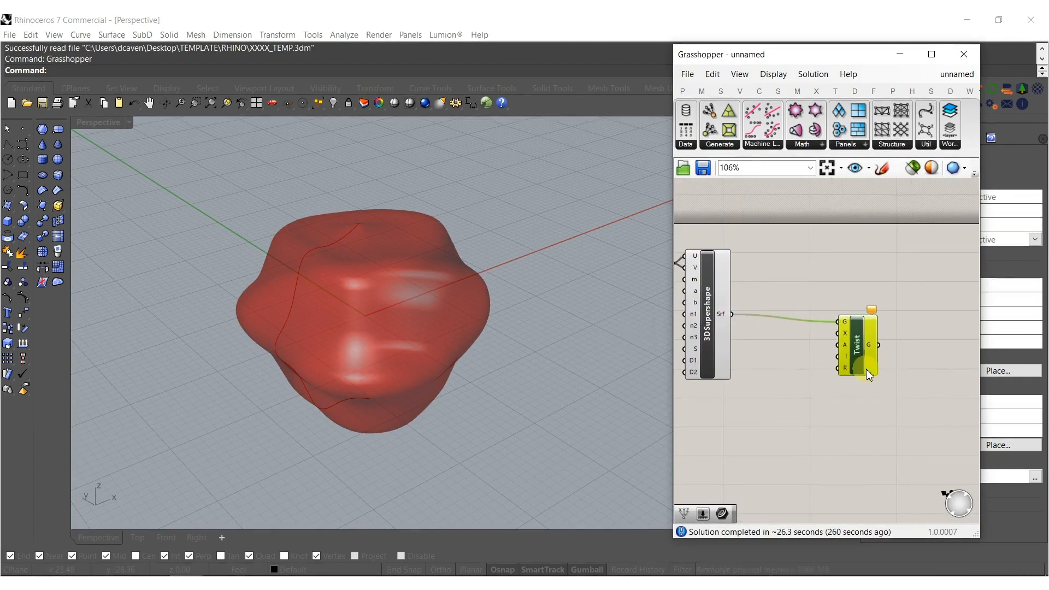
Add a Construct Point component beneath the 3D Supershape and place a duplicate of it directly below.
{"action": "double_click", "coordinate": [780, 405]}
{"action": "type", "text": "xyz"}
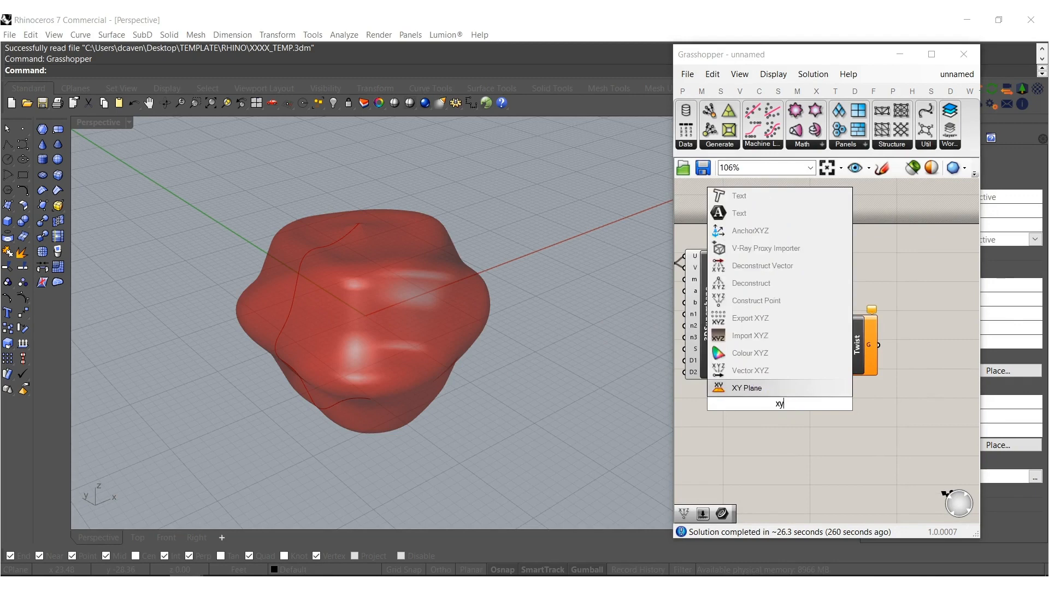
{"action": "left_click", "coordinate": [756, 318]}
{"action": "scroll", "coordinate": [767, 437], "scroll_direction": "up", "scroll_amount": 3}
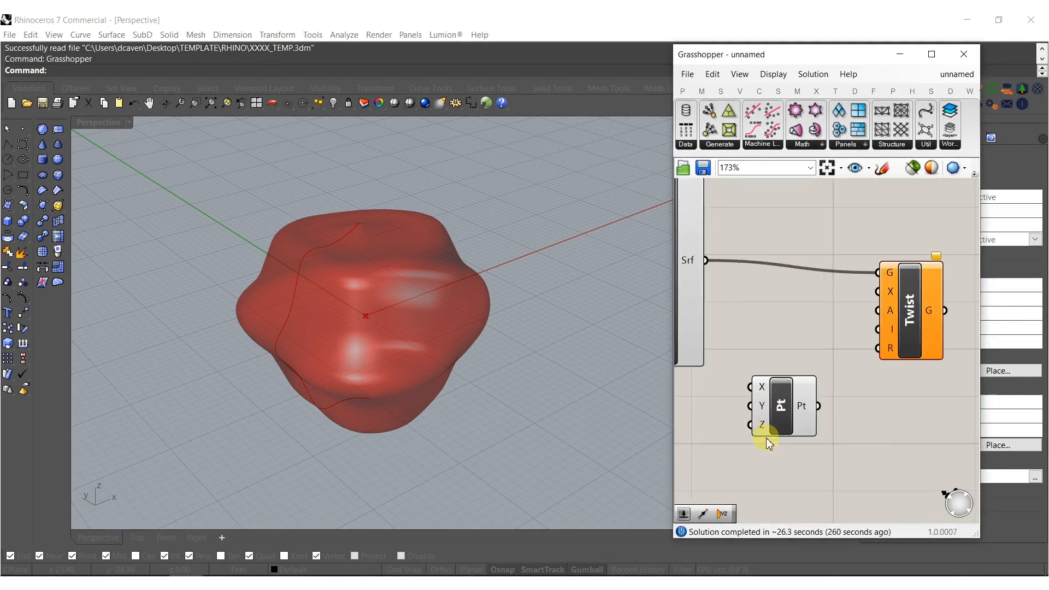
{"action": "left_click_drag", "start_coordinate": [804, 388], "coordinate": [800, 473], "text": "alt"}
{"action": "left_click", "coordinate": [762, 430]}
Add a Negative component and connect its output to the lower point's Z input.
{"action": "right_click_drag", "start_coordinate": [760, 430], "coordinate": [788, 299]}
{"action": "double_click", "coordinate": [748, 319]}
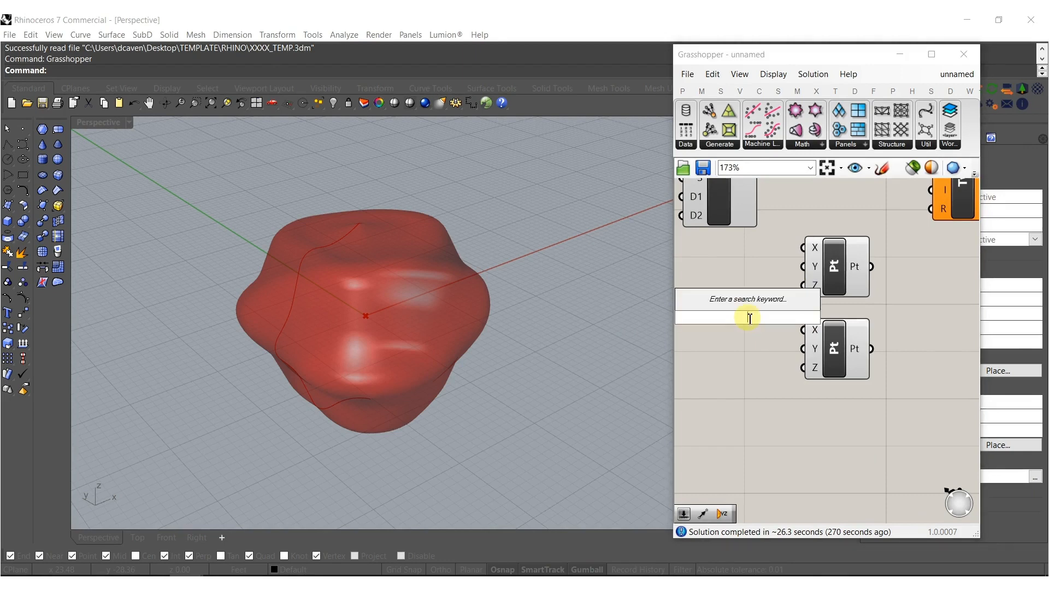
{"action": "type", "text": "neg"}
{"action": "left_click", "coordinate": [734, 308]}
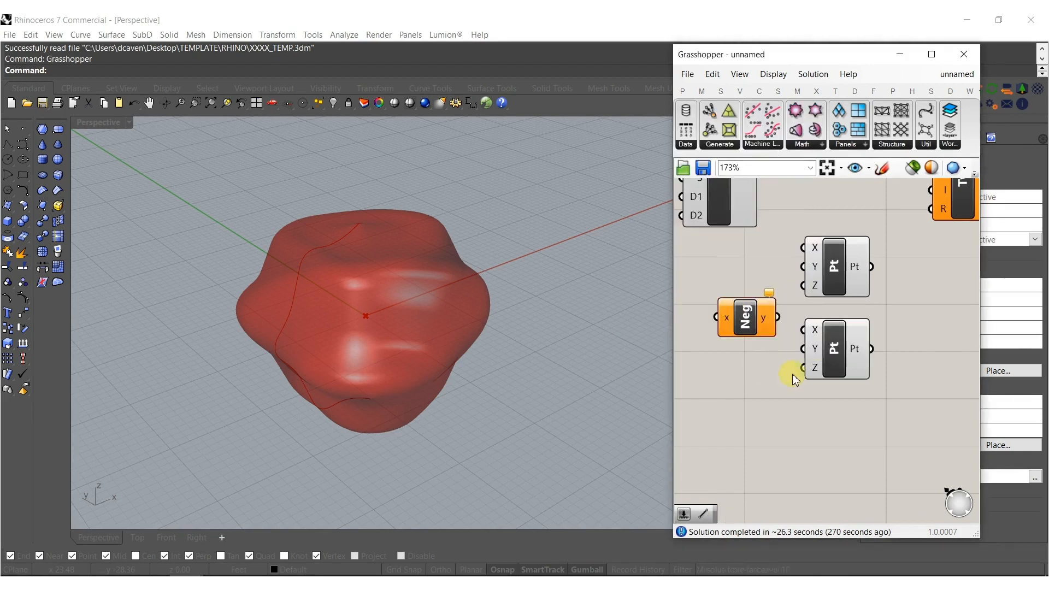
{"action": "left_click_drag", "start_coordinate": [740, 312], "coordinate": [740, 366]}
{"action": "left_click_drag", "start_coordinate": [814, 371], "coordinate": [769, 373]}
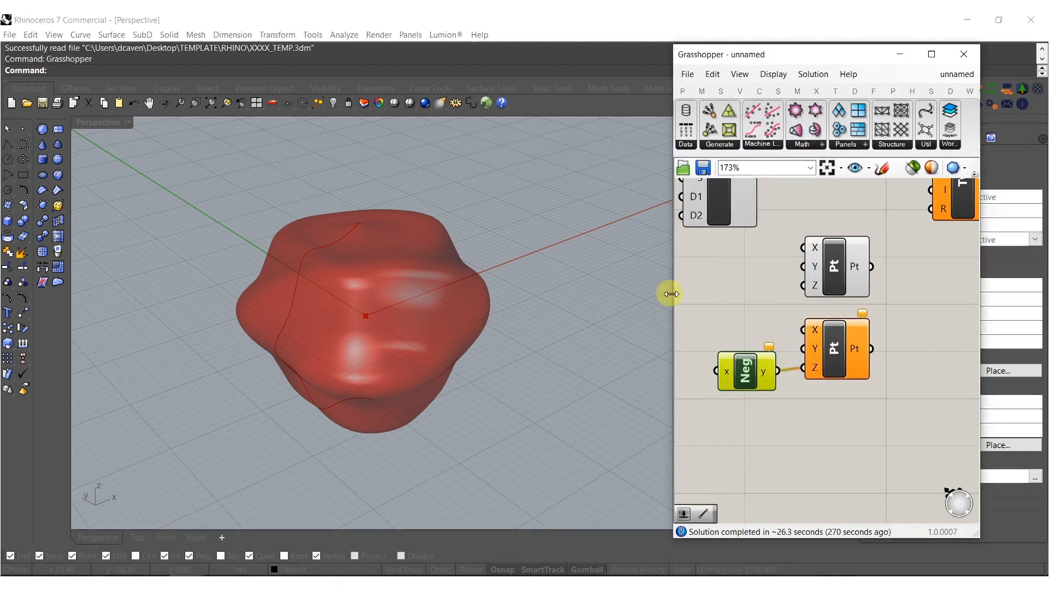
Add a 15.000 number slider and connect it to the upper point's Z input and the Negative component's input.
{"action": "double_click", "coordinate": [693, 301]}
{"action": "type", "text": "15"}
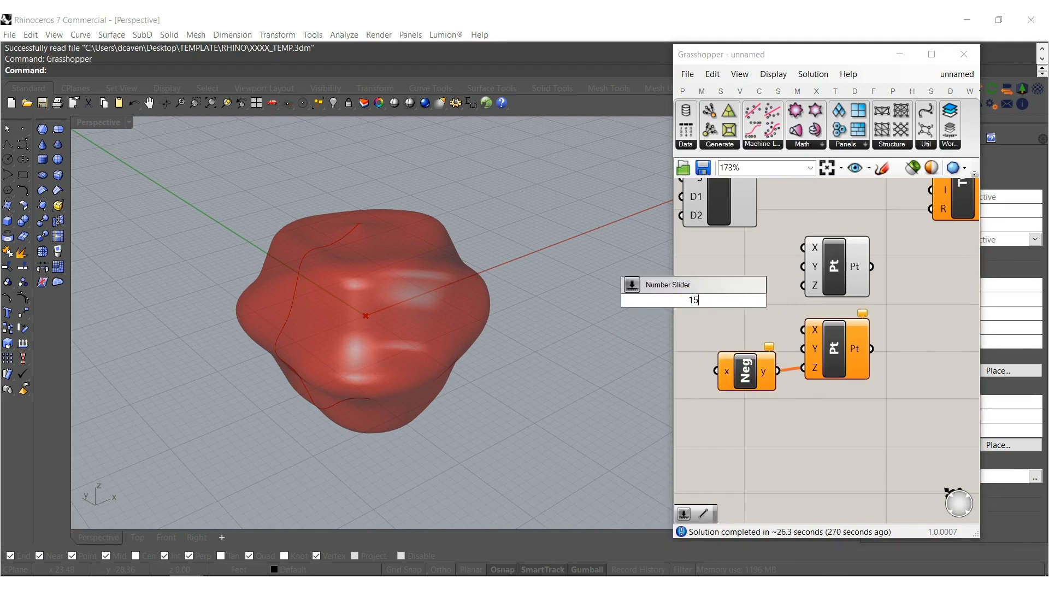
{"action": "key", "text": "Return"}
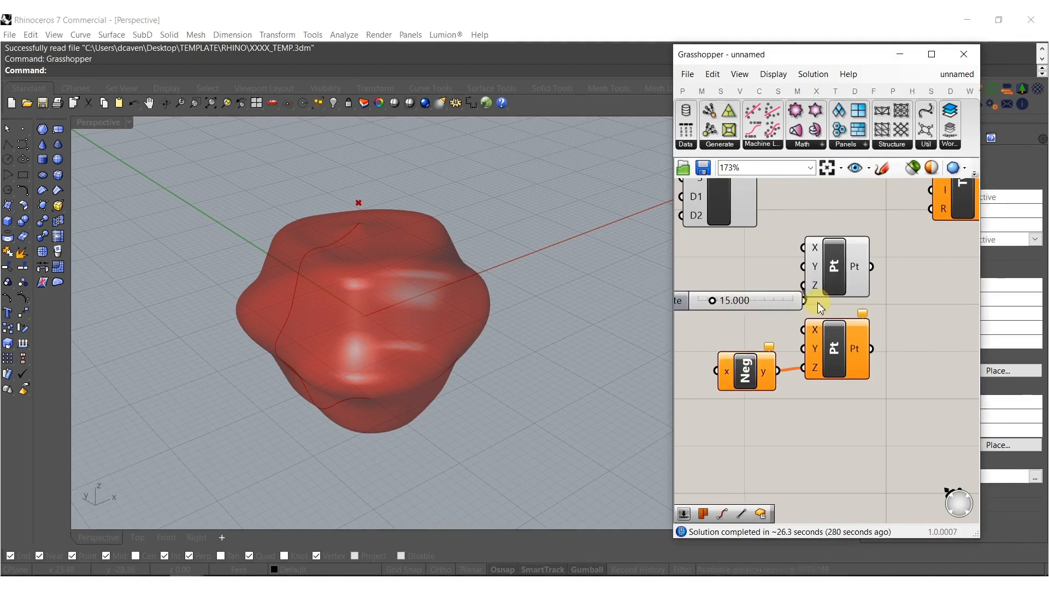
{"action": "left_click_drag", "start_coordinate": [769, 307], "coordinate": [700, 319]}
{"action": "left_click_drag", "start_coordinate": [717, 372], "coordinate": [731, 313]}
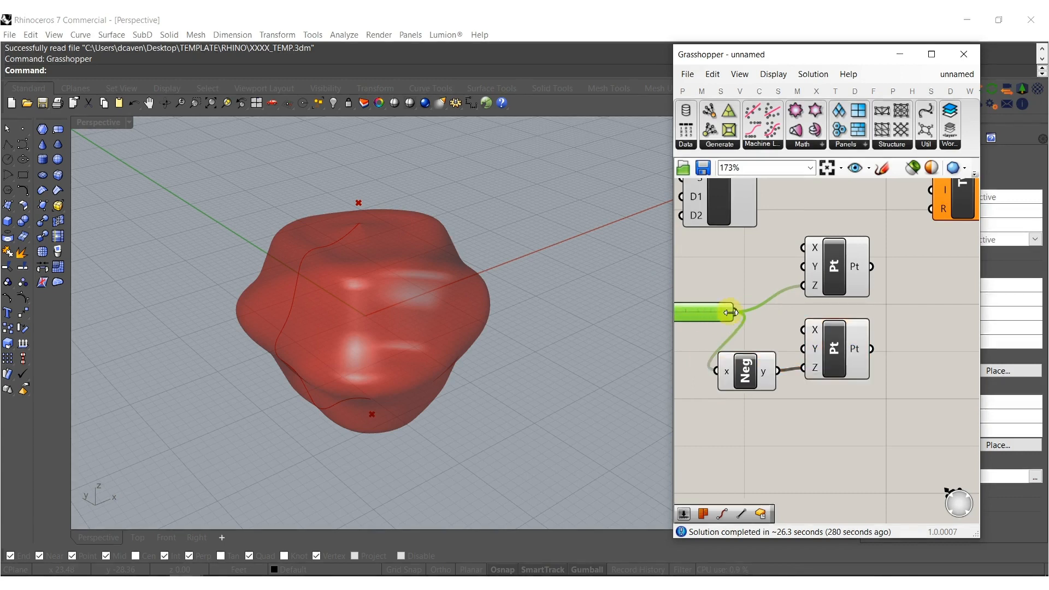
Add a two-point Line component joining the upper and lower points and connect it to the Twist's X input.
{"action": "scroll", "coordinate": [766, 343], "scroll_direction": "down", "scroll_amount": 3}
{"action": "left_click_drag", "start_coordinate": [838, 409], "coordinate": [807, 293]}
{"action": "left_click_drag", "start_coordinate": [767, 402], "coordinate": [772, 398]}
{"action": "left_click", "coordinate": [873, 304]}
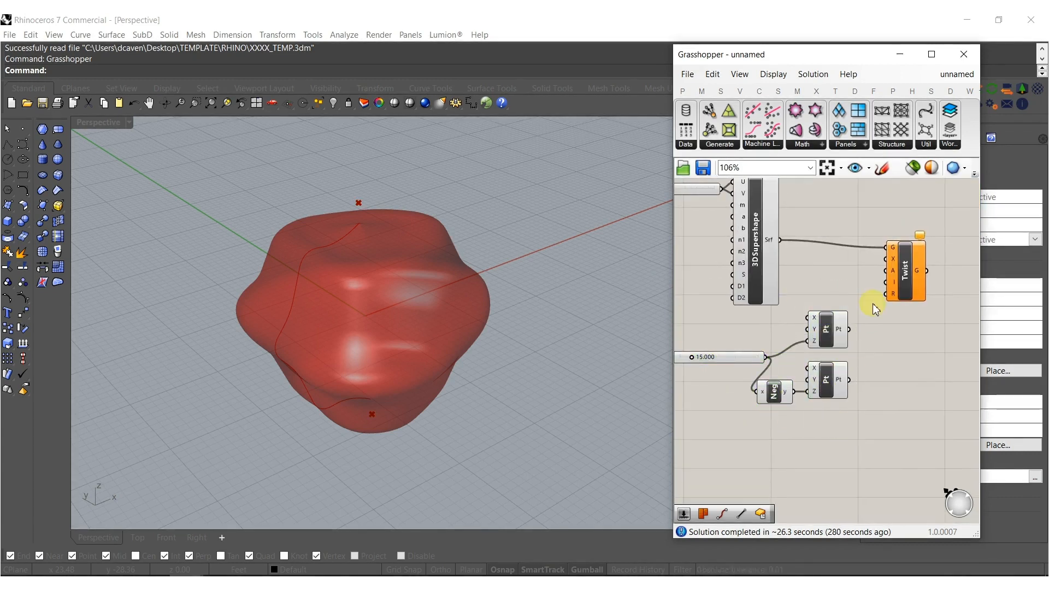
{"action": "double_click", "coordinate": [876, 350]}
{"action": "type", "text": "line"}
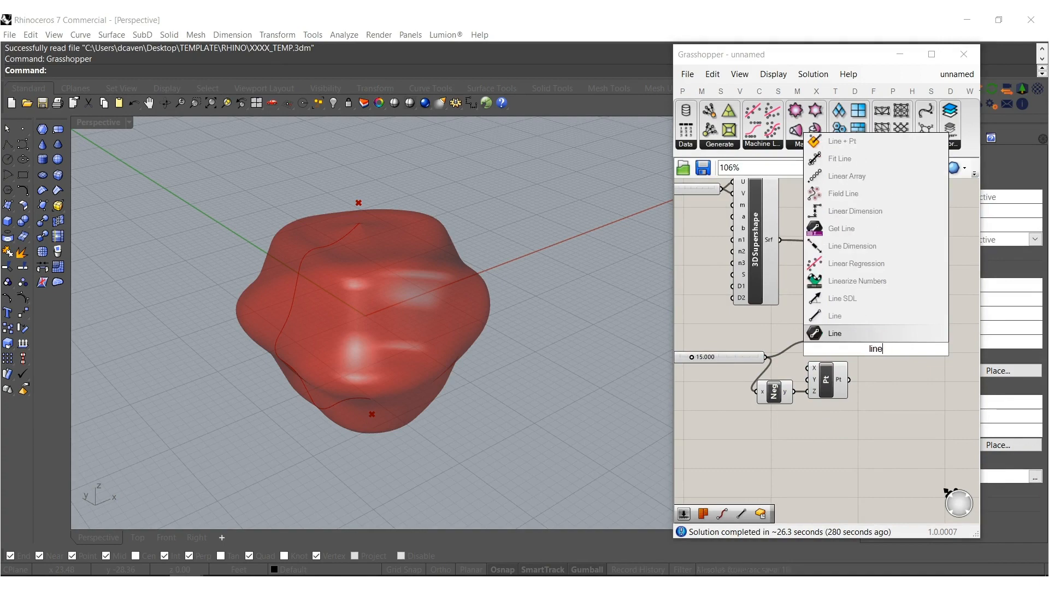
{"action": "left_click", "coordinate": [857, 334]}
{"action": "scroll", "coordinate": [857, 334], "scroll_direction": "up", "scroll_amount": 3}
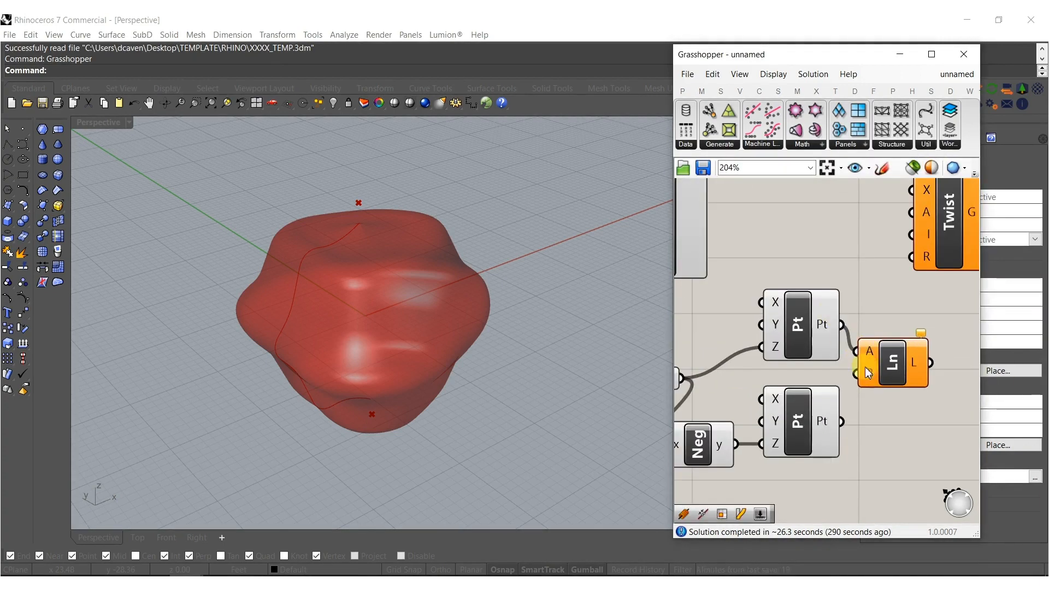
{"action": "scroll", "coordinate": [852, 383], "scroll_direction": "down", "scroll_amount": 4}
{"action": "left_click_drag", "start_coordinate": [850, 378], "coordinate": [891, 302]}
{"action": "left_click", "coordinate": [811, 335]}
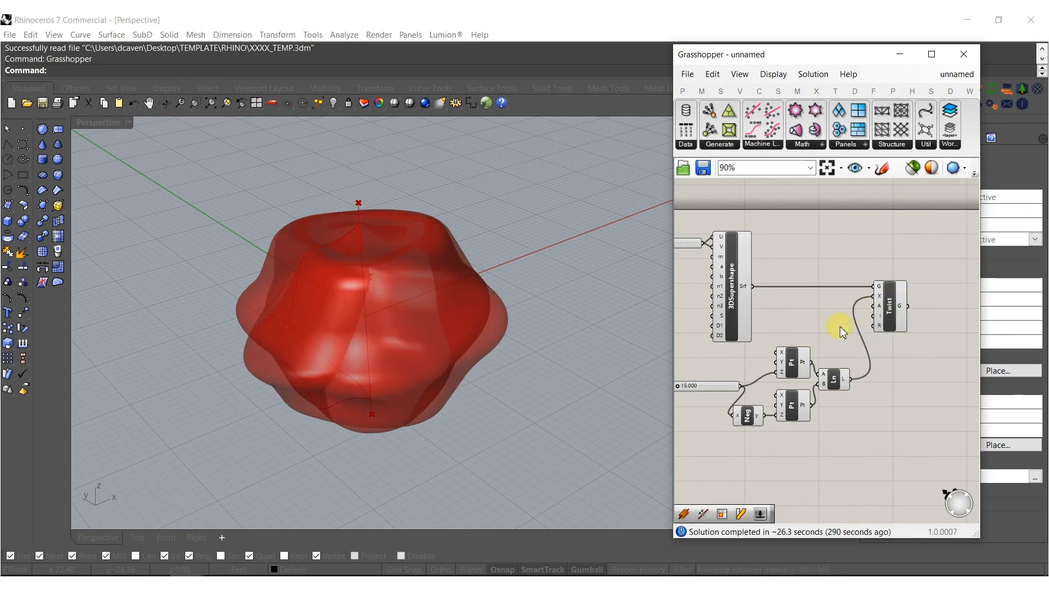
Set the Twist's A input to degrees and drive it with a new 150.000 number slider.
{"action": "scroll", "coordinate": [880, 306], "scroll_direction": "up", "scroll_amount": 5}
{"action": "right_click", "coordinate": [879, 307]}
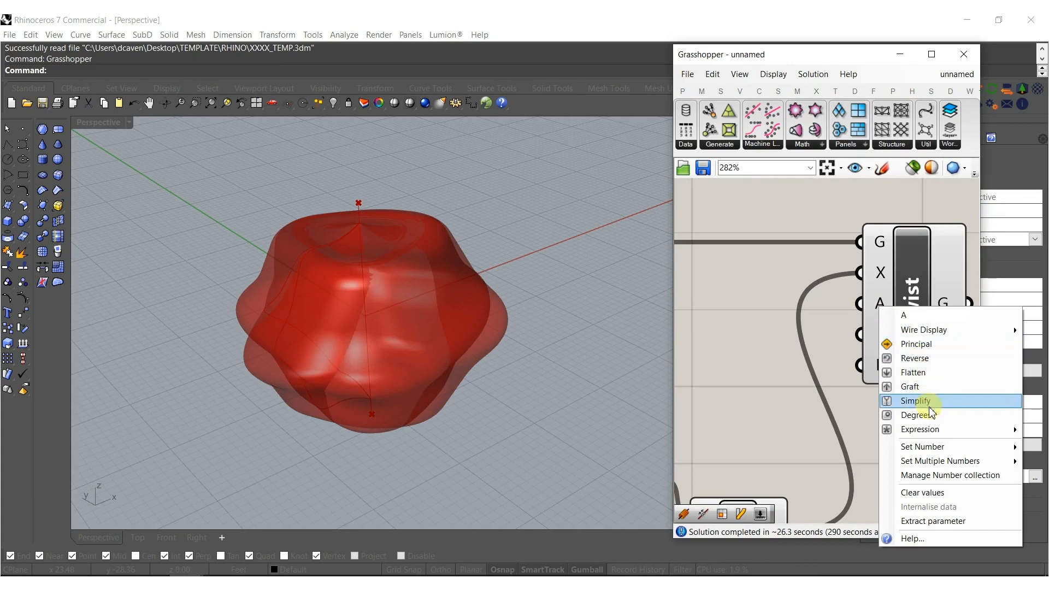
{"action": "left_click", "coordinate": [792, 359]}
{"action": "double_click", "coordinate": [743, 343]}
{"action": "type", "text": "150."}
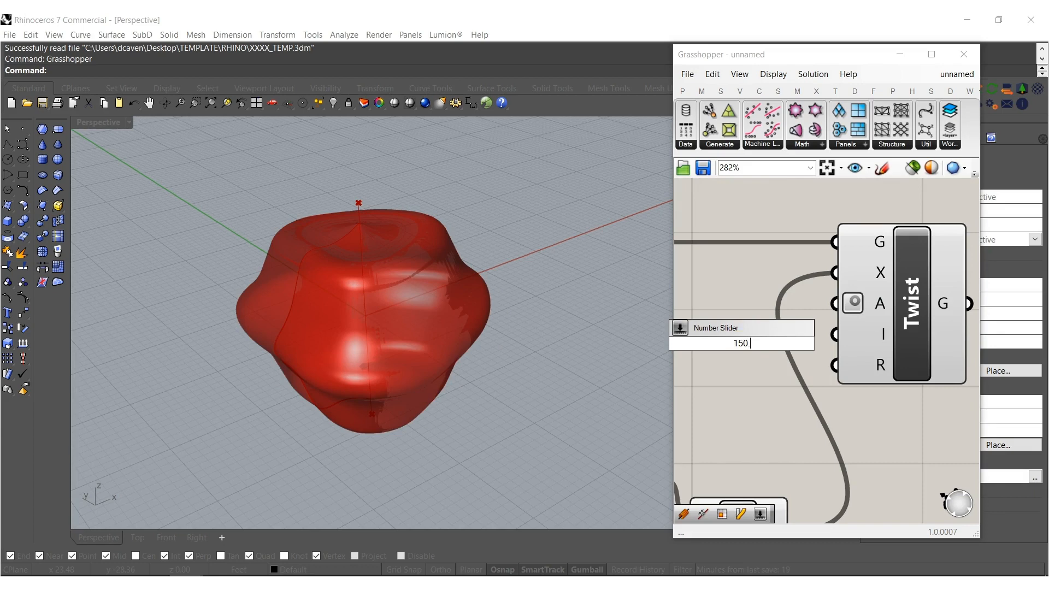
{"action": "key", "text": "Return"}
{"action": "left_click_drag", "start_coordinate": [813, 347], "coordinate": [788, 344]}
{"action": "left_click_drag", "start_coordinate": [827, 341], "coordinate": [772, 304]}
Turn off the preview of the components feeding the Twist so only the twisted shape displays.
{"action": "scroll", "coordinate": [823, 294], "scroll_direction": "down", "scroll_amount": 3}
{"action": "right_click_drag", "start_coordinate": [730, 321], "coordinate": [788, 347]}
{"action": "left_click", "coordinate": [869, 327]}
{"action": "scroll", "coordinate": [790, 347], "scroll_direction": "down", "scroll_amount": 3}
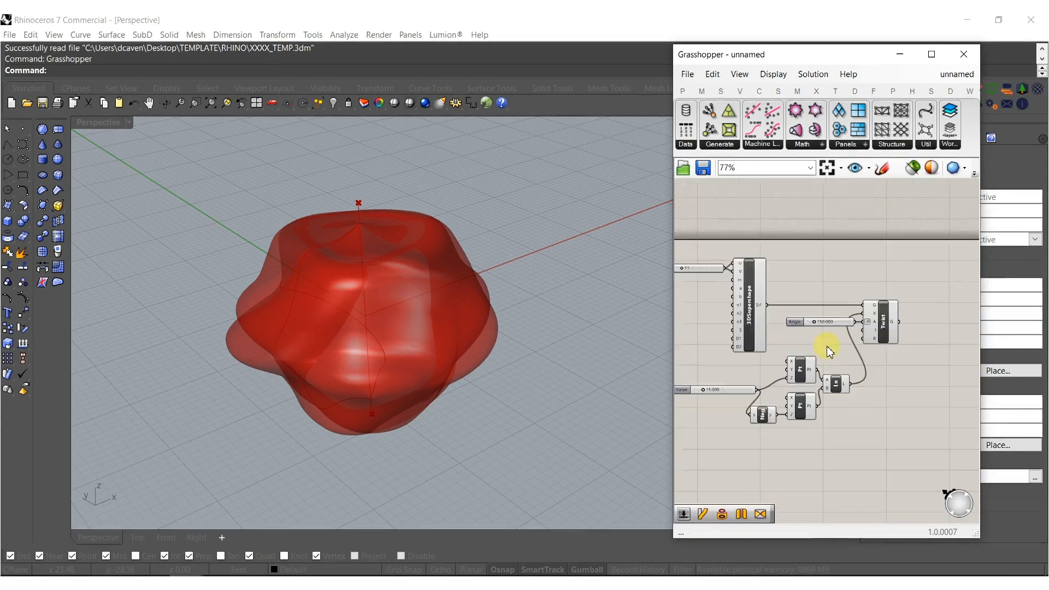
{"action": "left_click_drag", "start_coordinate": [871, 461], "coordinate": [684, 252]}
{"action": "middle_click", "coordinate": [748, 285]}
{"action": "left_click", "coordinate": [785, 237]}
{"action": "right_click_drag", "start_coordinate": [864, 340], "coordinate": [833, 329]}
{"action": "left_click", "coordinate": [879, 434]}
Duplicate the Twist with its angle slider and axis components, and feed the first Twist's geometry output into the copy's G input.
{"action": "left_click_drag", "start_coordinate": [893, 453], "coordinate": [778, 239]}
{"action": "right_click_drag", "start_coordinate": [776, 400], "coordinate": [814, 396]}
{"action": "left_click_drag", "start_coordinate": [842, 436], "coordinate": [716, 346], "text": "shift"}
{"action": "right_click_drag", "start_coordinate": [860, 317], "coordinate": [733, 313]}
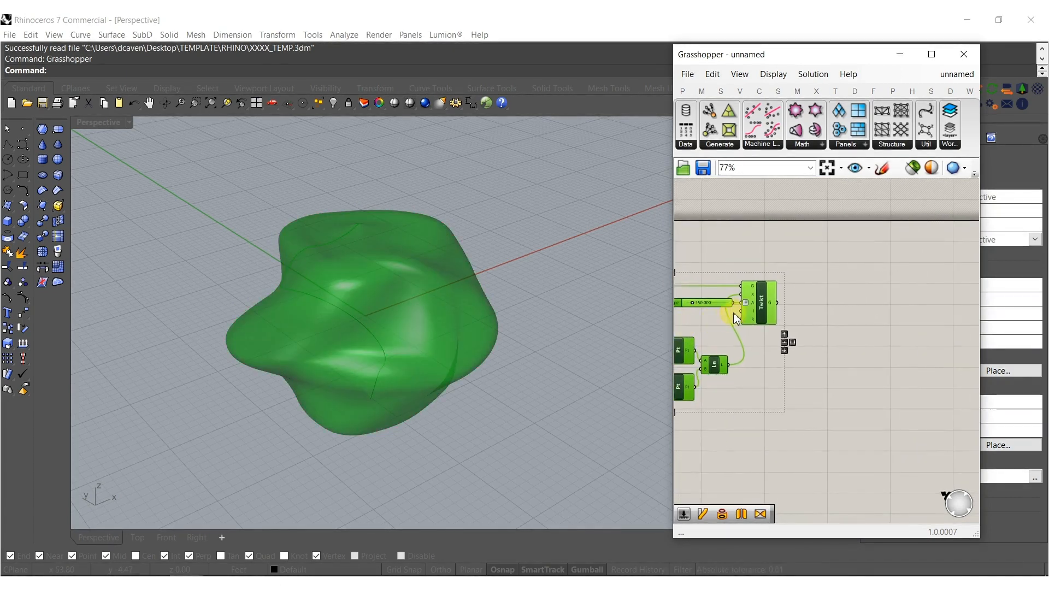
{"action": "left_click_drag", "start_coordinate": [769, 308], "coordinate": [947, 300], "text": "alt"}
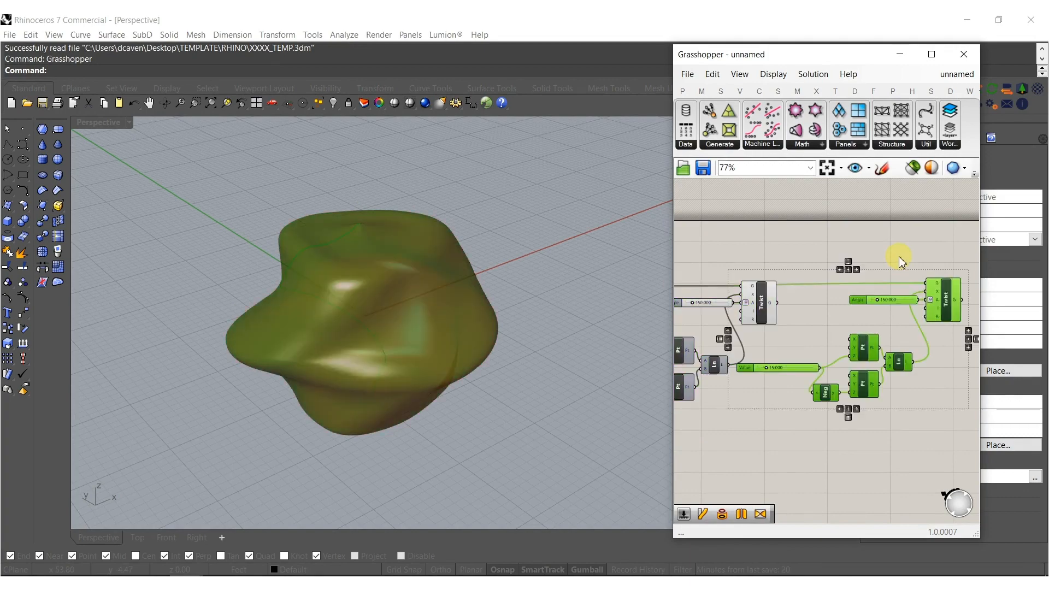
{"action": "left_click", "coordinate": [900, 257]}
{"action": "left_click_drag", "start_coordinate": [929, 285], "coordinate": [780, 304]}
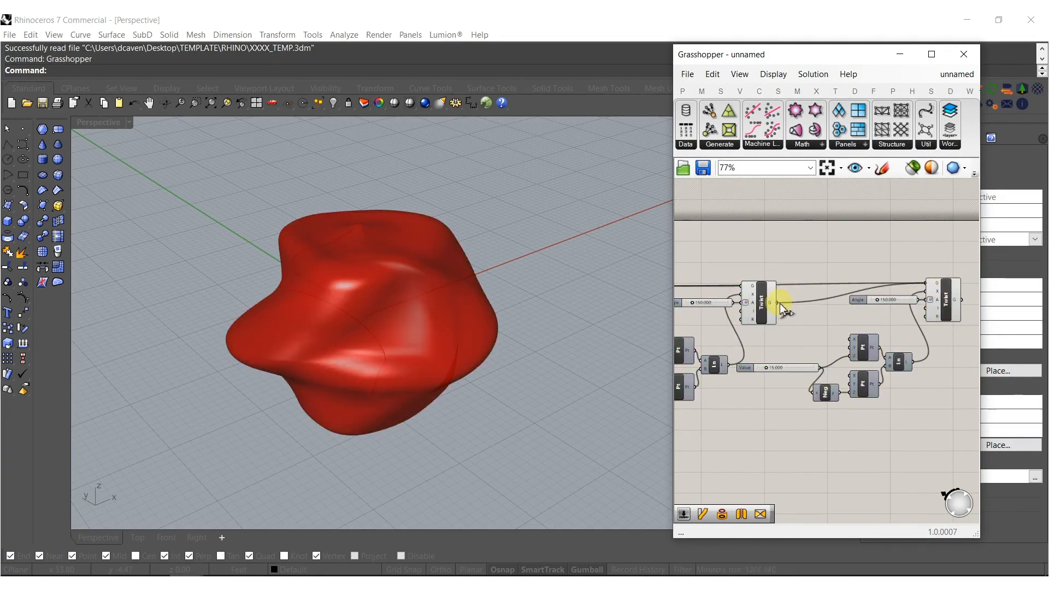
Connect the second axis's value slider to the upper point's Y input and the Negative output to the lower point's Y input.
{"action": "scroll", "coordinate": [856, 368], "scroll_direction": "up", "scroll_amount": 5}
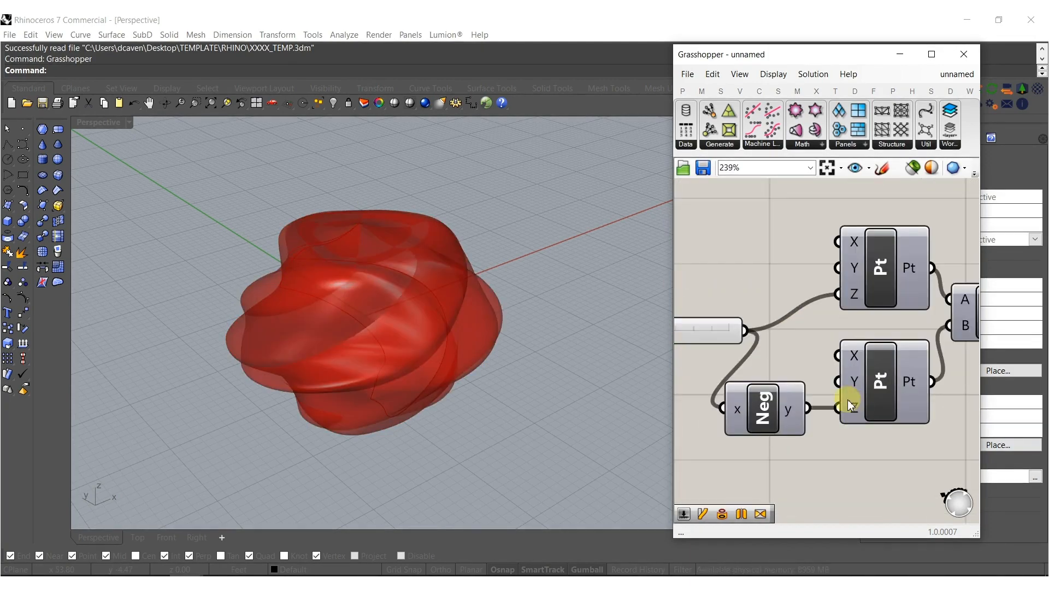
{"action": "left_click_drag", "start_coordinate": [846, 268], "coordinate": [746, 337]}
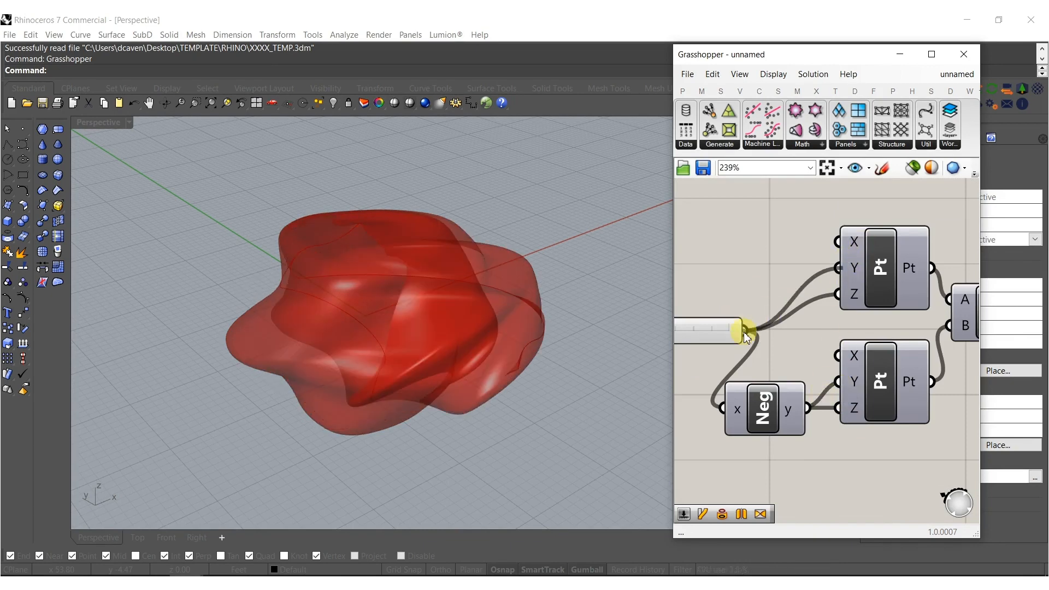
{"action": "right_click_drag", "start_coordinate": [432, 340], "coordinate": [380, 273]}
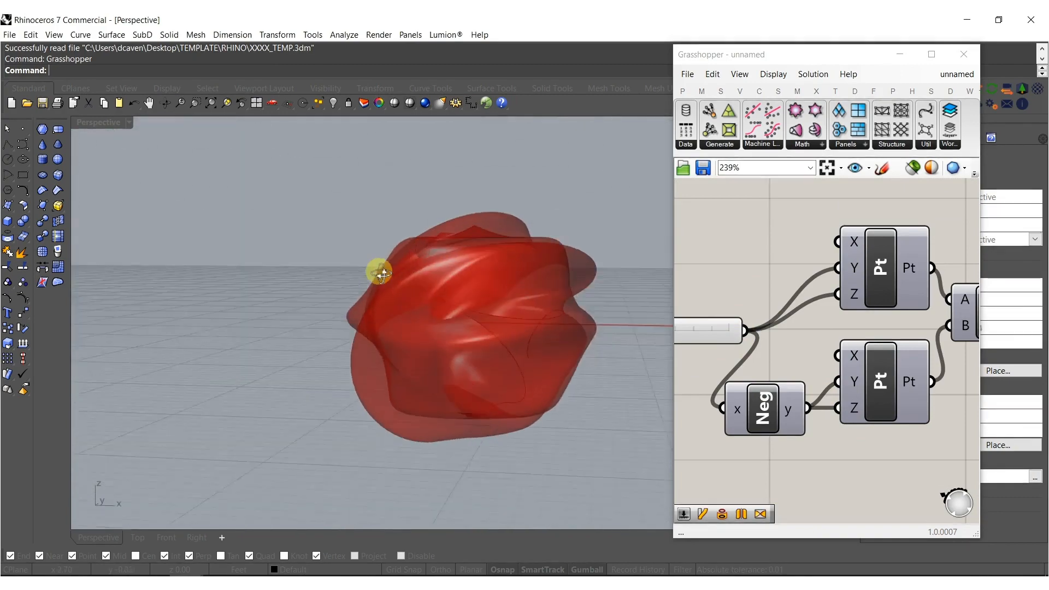
Turn off the preview of the first Twist and its axis components.
{"action": "scroll", "coordinate": [819, 268], "scroll_direction": "down", "scroll_amount": 7}
{"action": "left_click_drag", "start_coordinate": [837, 398], "coordinate": [719, 215]}
{"action": "middle_click", "coordinate": [800, 266]}
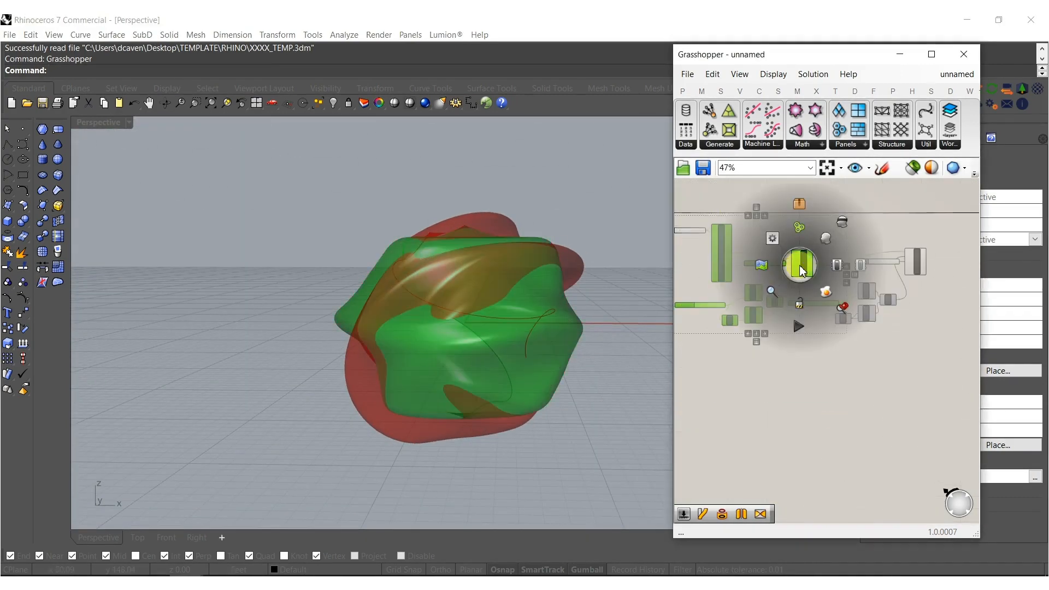
{"action": "left_click", "coordinate": [846, 227]}
{"action": "left_click", "coordinate": [882, 223]}
Duplicate the first Twist with its angle slider and axis components, placing the copy beyond the second Twist.
{"action": "right_click_drag", "start_coordinate": [431, 340], "coordinate": [516, 324]}
{"action": "scroll", "coordinate": [802, 323], "scroll_direction": "up", "scroll_amount": 3}
{"action": "right_click_drag", "start_coordinate": [798, 344], "coordinate": [905, 401]}
{"action": "left_click_drag", "start_coordinate": [870, 432], "coordinate": [702, 329]}
{"action": "right_click_drag", "start_coordinate": [894, 290], "coordinate": [821, 289]}
{"action": "left_click_drag", "start_coordinate": [857, 323], "coordinate": [744, 231], "text": "shift"}
{"action": "scroll", "coordinate": [783, 260], "scroll_direction": "down", "scroll_amount": 5}
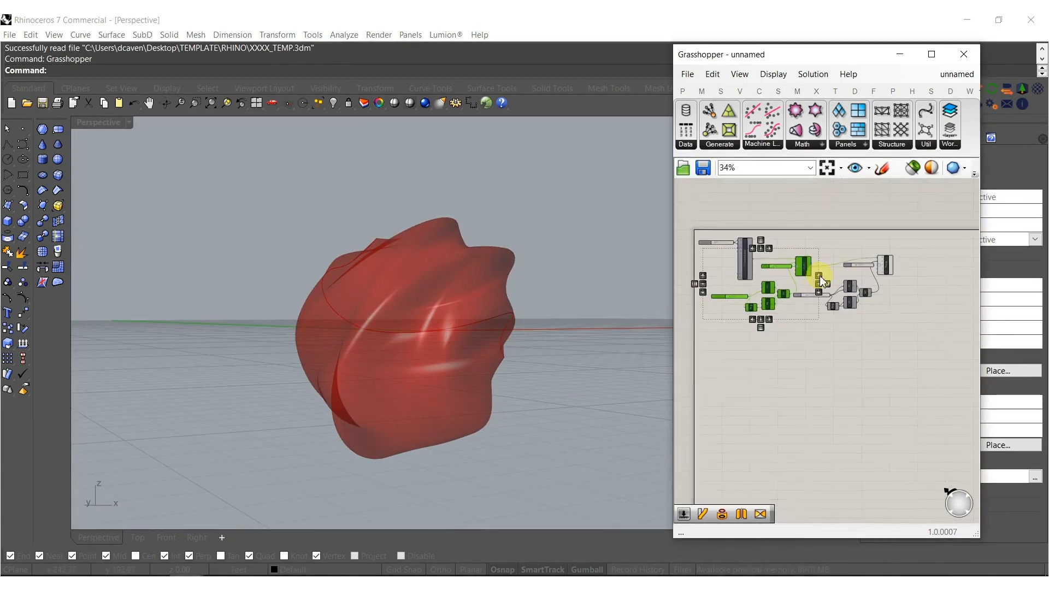
{"action": "scroll", "coordinate": [927, 276], "scroll_direction": "up", "scroll_amount": 4}
{"action": "mouse_move", "coordinate": [927, 276]}
{"action": "left_mouse_down", "text": "alt"}
{"action": "mouse_move", "coordinate": [932, 286]}
{"action": "mouse_move", "coordinate": [933, 272]}
{"action": "left_mouse_up", "text": "alt"}
{"action": "left_click_drag", "start_coordinate": [864, 229], "coordinate": [862, 228], "text": "alt"}
Set the value slider driving the second Twist's axis points to 5.000.
{"action": "right_click_drag", "start_coordinate": [810, 318], "coordinate": [946, 329]}
{"action": "scroll", "coordinate": [635, 346], "scroll_direction": "up", "scroll_amount": 7}
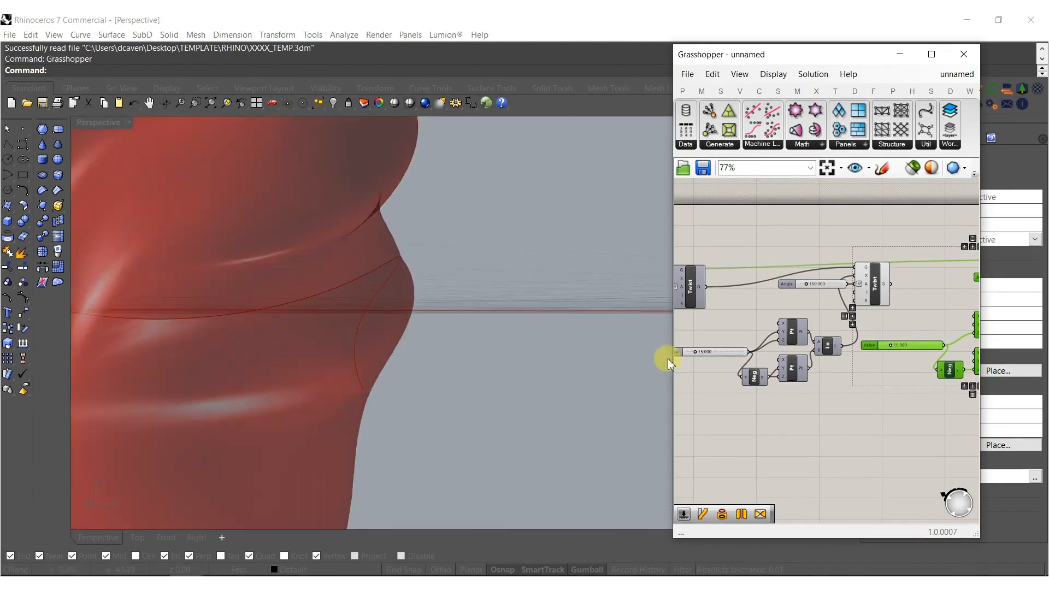
{"action": "right_click_drag", "start_coordinate": [721, 356], "coordinate": [820, 348]}
{"action": "right_click_drag", "start_coordinate": [326, 359], "coordinate": [635, 355]}
{"action": "scroll", "coordinate": [607, 353], "scroll_direction": "down", "scroll_amount": 8}
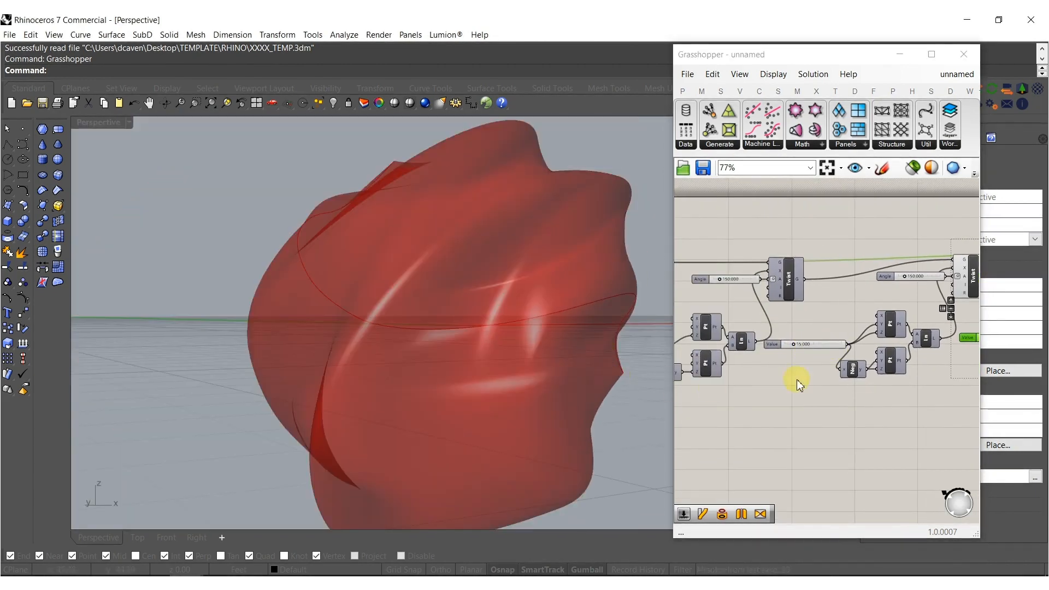
{"action": "scroll", "coordinate": [804, 317], "scroll_direction": "up", "scroll_amount": 8}
{"action": "double_click", "coordinate": [861, 283]}
{"action": "type", "text": "5"}
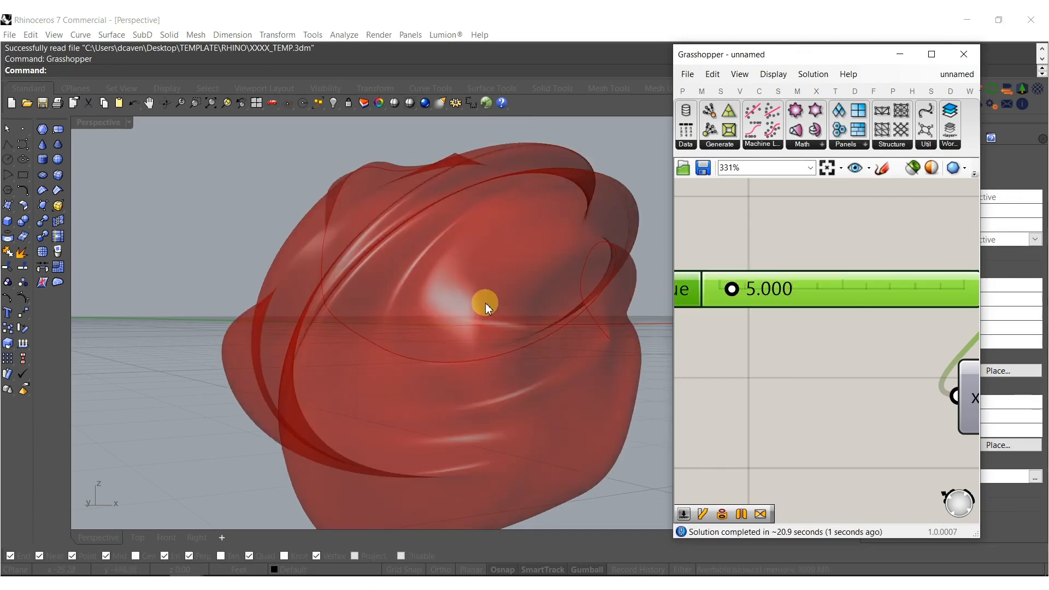
{"action": "right_click_drag", "start_coordinate": [478, 327], "coordinate": [447, 273]}
{"action": "scroll", "coordinate": [513, 286], "scroll_direction": "down", "scroll_amount": 5}
{"action": "scroll", "coordinate": [448, 277], "scroll_direction": "up", "scroll_amount": 3}
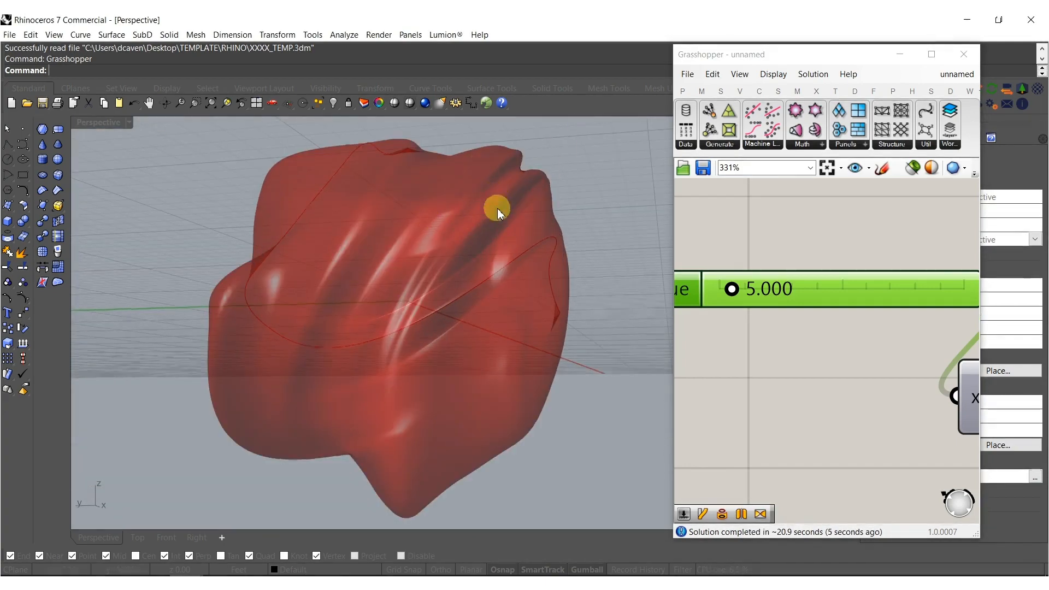
Move the wires feeding the third axis's two points from their Z inputs to their X inputs.
{"action": "scroll", "coordinate": [497, 206], "scroll_direction": "down", "scroll_amount": 6}
{"action": "scroll", "coordinate": [801, 331], "scroll_direction": "down", "scroll_amount": 5}
{"action": "right_click_drag", "start_coordinate": [850, 336], "coordinate": [799, 334]}
{"action": "scroll", "coordinate": [852, 361], "scroll_direction": "down", "scroll_amount": 1}
{"action": "right_click_drag", "start_coordinate": [875, 376], "coordinate": [721, 384]}
{"action": "scroll", "coordinate": [893, 306], "scroll_direction": "up", "scroll_amount": 3}
{"action": "right_click_drag", "start_coordinate": [911, 330], "coordinate": [764, 332]}
{"action": "scroll", "coordinate": [798, 375], "scroll_direction": "up", "scroll_amount": 3}
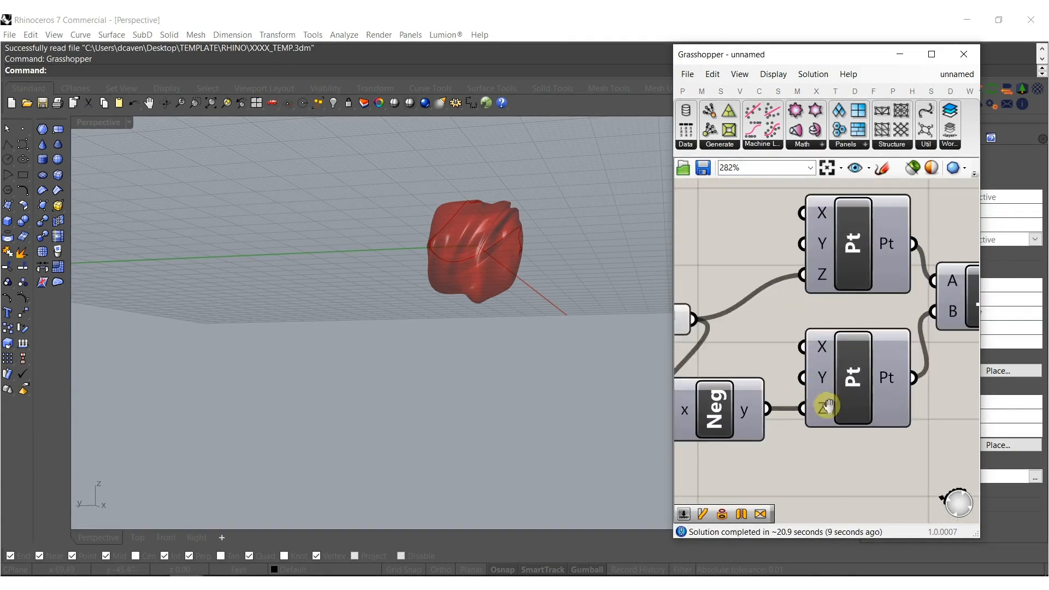
{"action": "right_click_drag", "start_coordinate": [824, 403], "coordinate": [861, 432]}
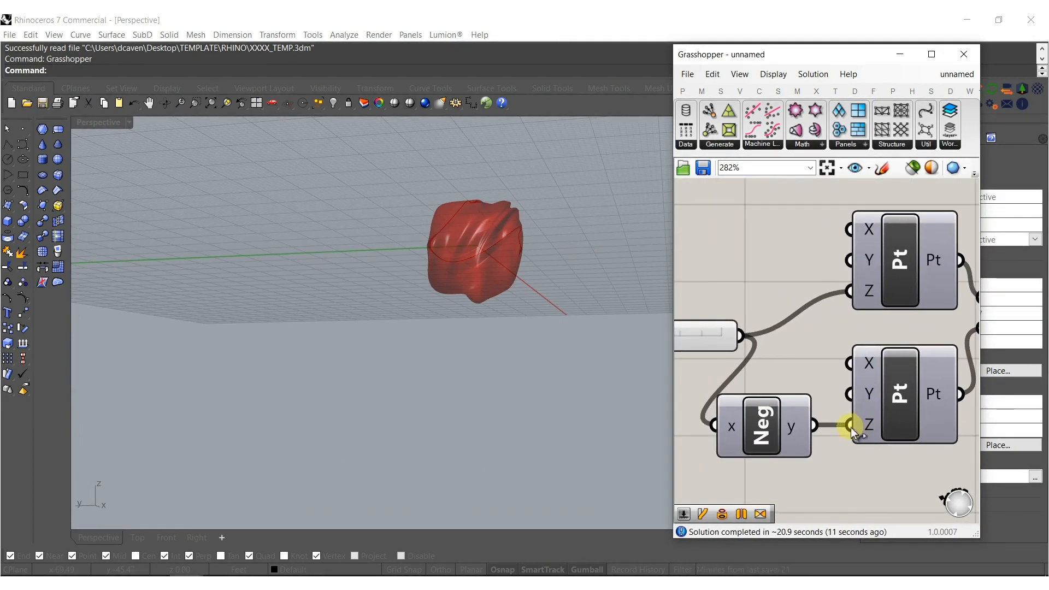
{"action": "left_click_drag", "start_coordinate": [851, 427], "coordinate": [851, 362], "text": "ctrl+shift"}
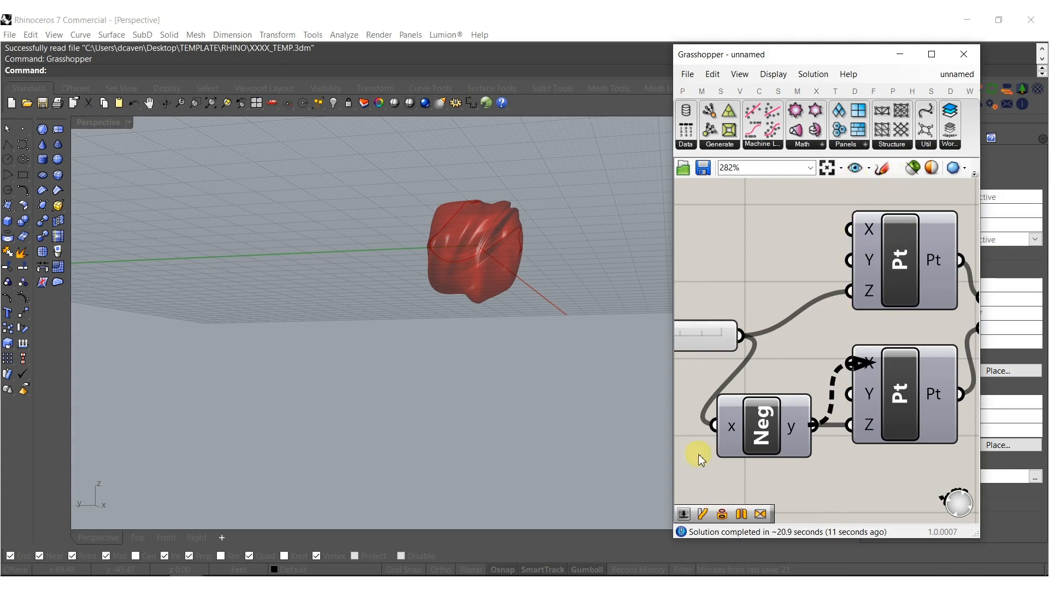
{"action": "left_click_drag", "start_coordinate": [828, 426], "coordinate": [829, 426], "text": "ctrl+shift"}
{"action": "right_click_drag", "start_coordinate": [853, 283], "coordinate": [853, 358]}
{"action": "left_click_drag", "start_coordinate": [852, 356], "coordinate": [851, 303], "text": "ctrl+shift"}
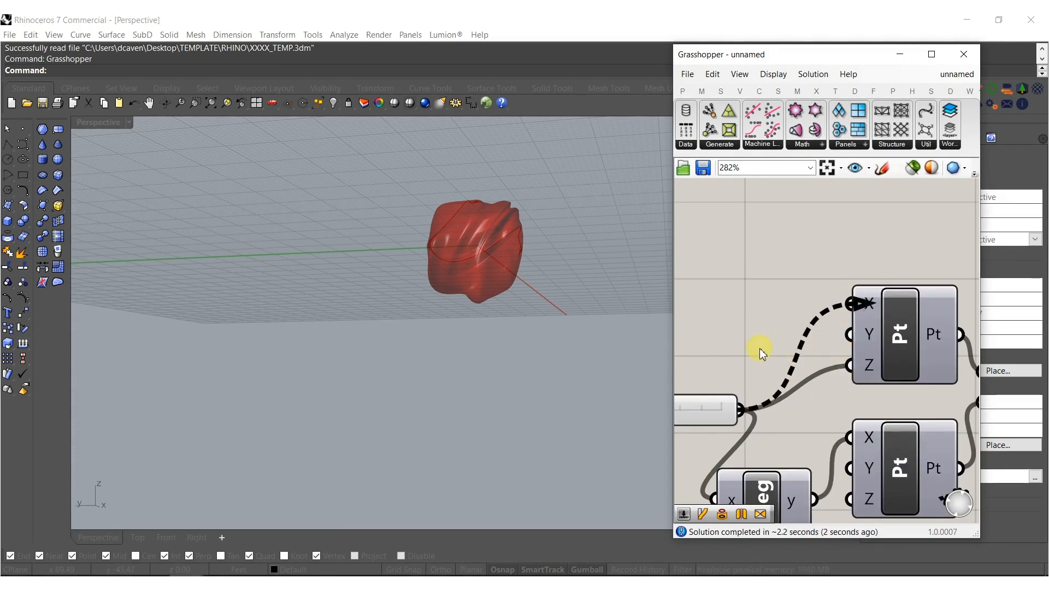
Connect the second Twist's geometry output to the third Twist's G input.
{"action": "scroll", "coordinate": [778, 254], "scroll_direction": "down", "scroll_amount": 5}
{"action": "right_click_drag", "start_coordinate": [797, 339], "coordinate": [896, 348]}
{"action": "mouse_move", "coordinate": [973, 308]}
{"action": "left_mouse_down"}
{"action": "mouse_move", "coordinate": [754, 331]}
{"action": "mouse_move", "coordinate": [971, 301]}
{"action": "left_mouse_up"}
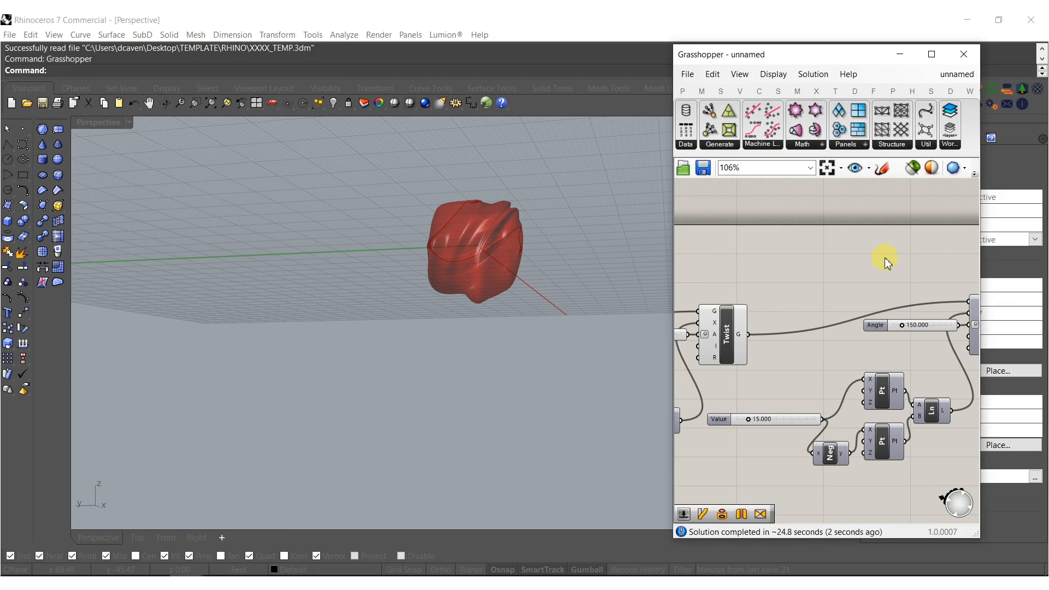
Turn off the second Twist's preview and enable the preview of the third Twist.
{"action": "left_click_drag", "start_coordinate": [731, 324], "coordinate": [718, 346]}
{"action": "middle_click", "coordinate": [717, 346]}
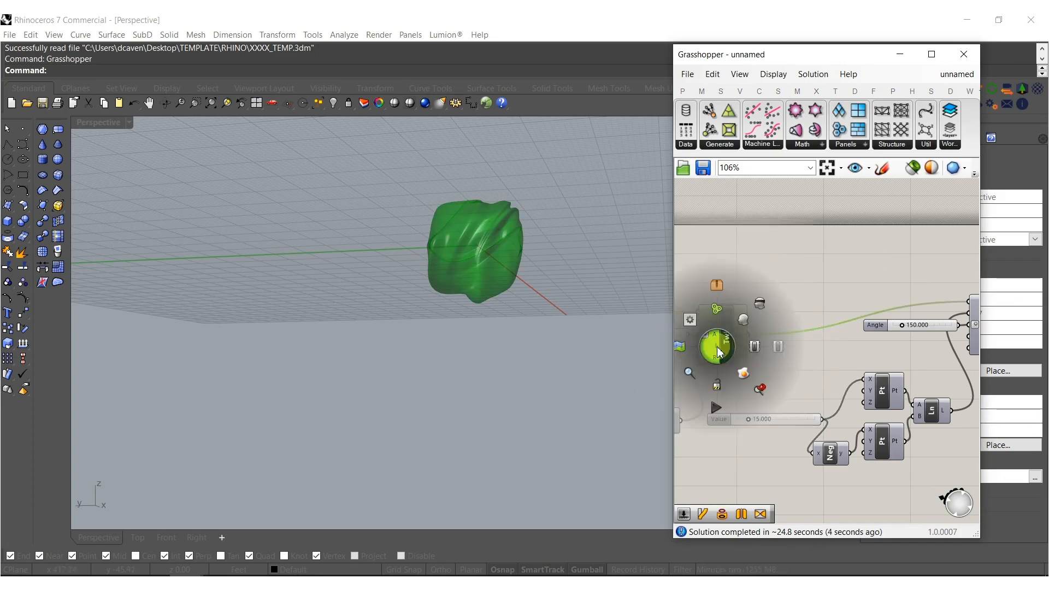
{"action": "left_click", "coordinate": [759, 307]}
{"action": "left_click", "coordinate": [841, 287]}
{"action": "right_click_drag", "start_coordinate": [931, 325], "coordinate": [787, 371]}
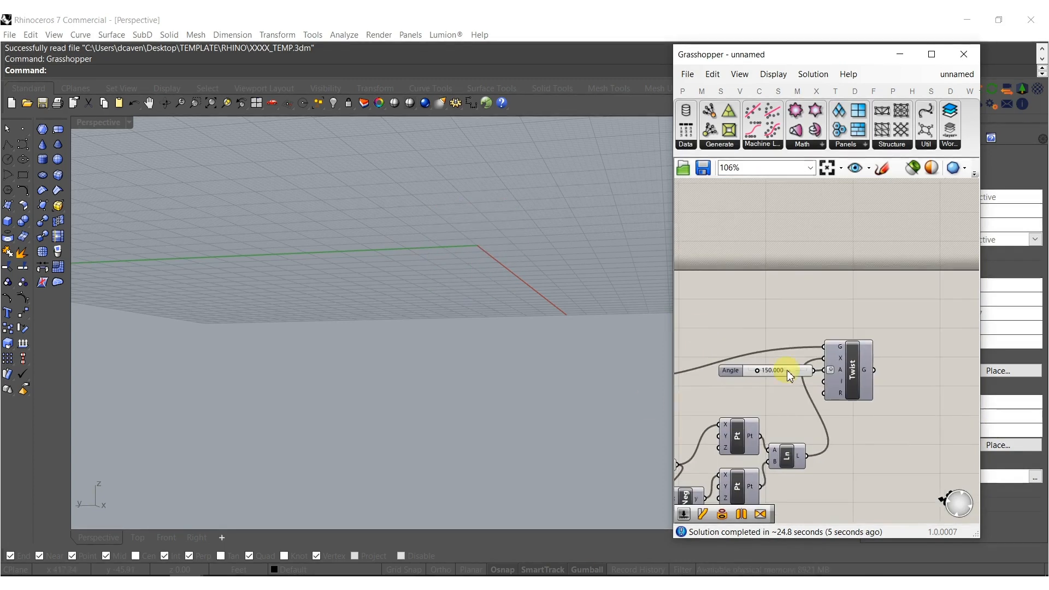
{"action": "left_click", "coordinate": [849, 371]}
{"action": "middle_click", "coordinate": [849, 371]}
{"action": "left_click", "coordinate": [873, 341]}
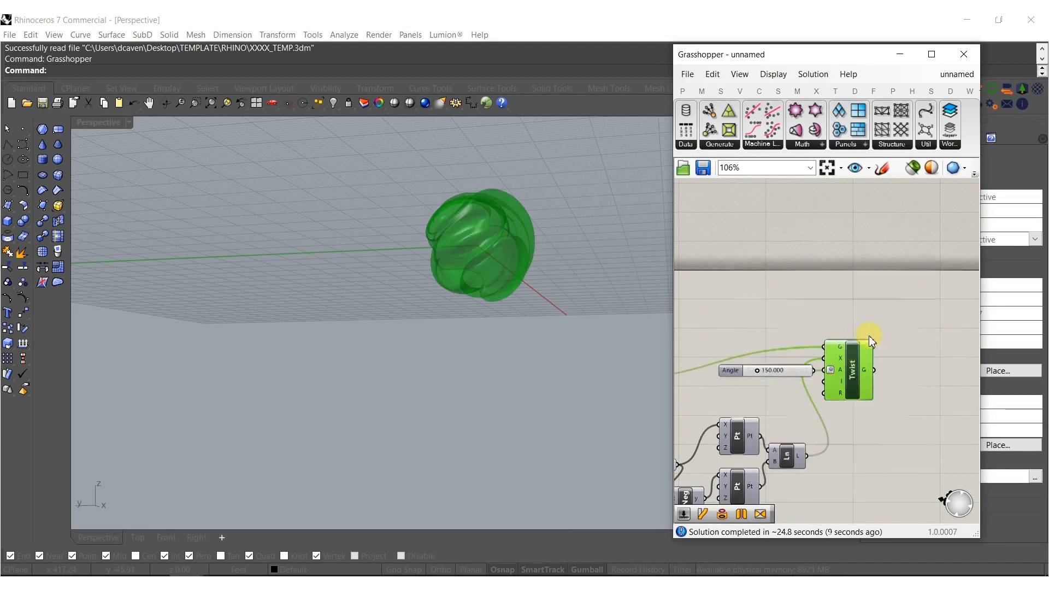
Bake the third Twist's shape into Rhino and inspect it in Rendered display mode.
{"action": "right_click_drag", "start_coordinate": [632, 274], "coordinate": [1042, 432]}
{"action": "middle_click", "coordinate": [846, 384]}
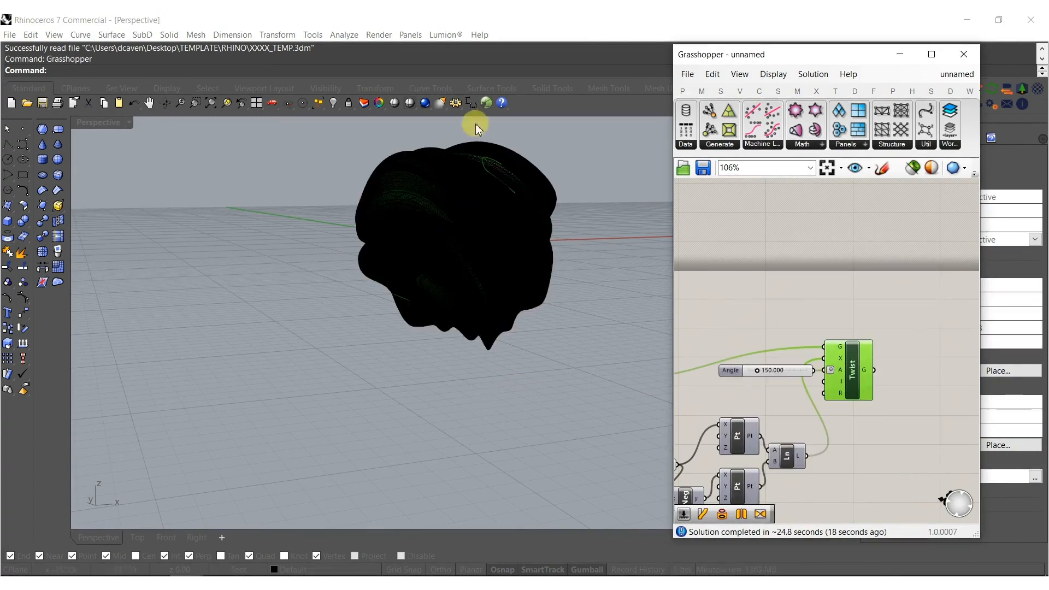
{"action": "scroll", "coordinate": [434, 221], "scroll_direction": "up", "scroll_amount": 8}
{"action": "scroll", "coordinate": [435, 223], "scroll_direction": "down", "scroll_amount": 4}
{"action": "middle_click", "coordinate": [456, 252]}
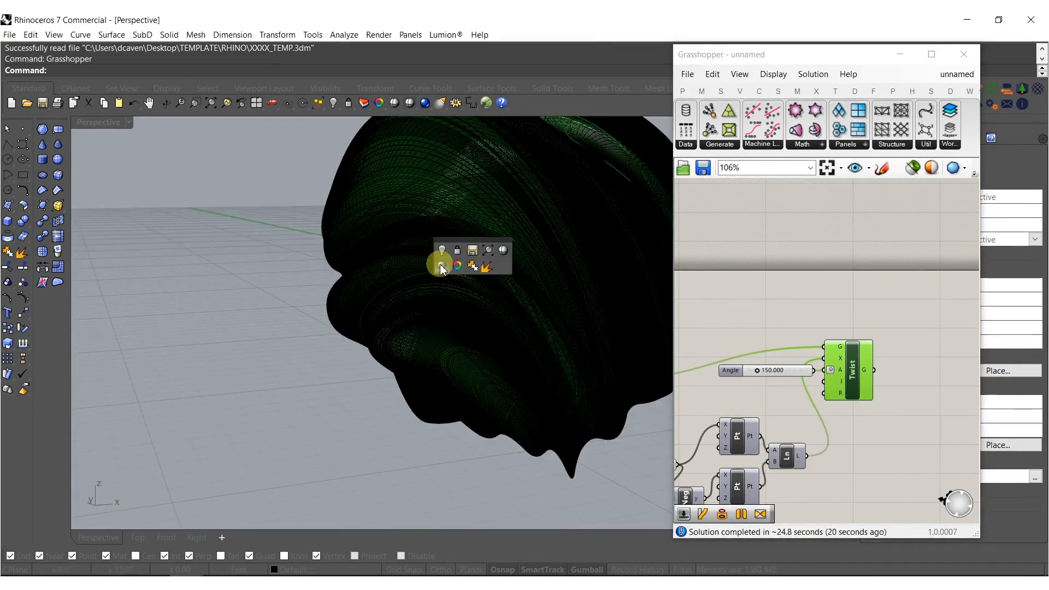
{"action": "left_click", "coordinate": [440, 264]}
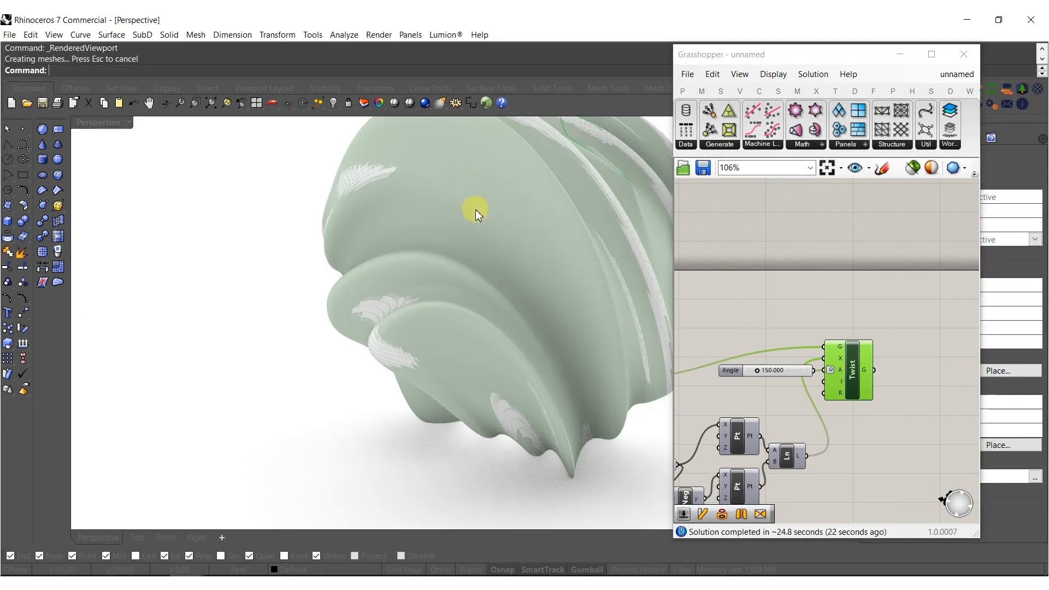
{"action": "right_click_drag", "start_coordinate": [476, 209], "coordinate": [488, 282]}
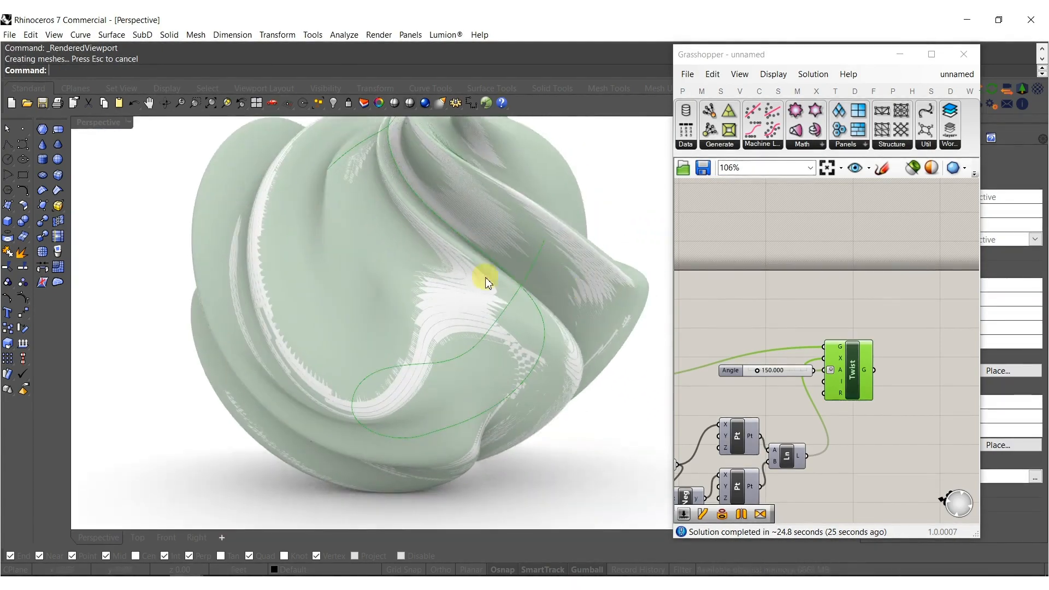
Delete the baked surface and turn off the third Twist's preview.
{"action": "left_click", "coordinate": [456, 318]}
{"action": "key", "text": "Delete"}
{"action": "right_click_drag", "start_coordinate": [850, 367], "coordinate": [794, 369]}
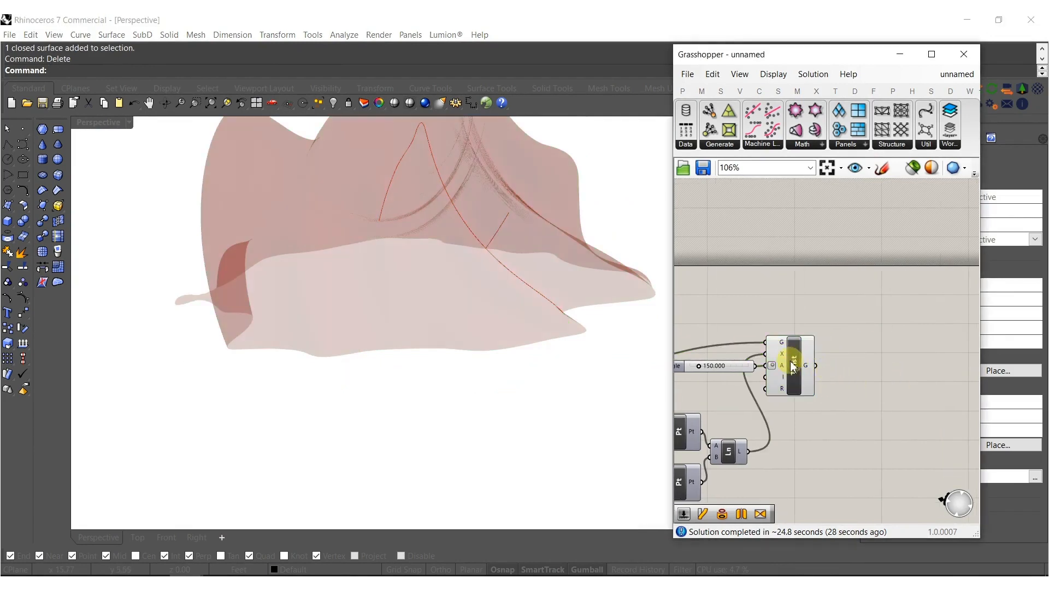
{"action": "middle_click", "coordinate": [794, 366]}
{"action": "left_click", "coordinate": [836, 316]}
Switch the Perspective viewport to Shaded display mode and close the popup toolbar.
{"action": "middle_click", "coordinate": [349, 295]}
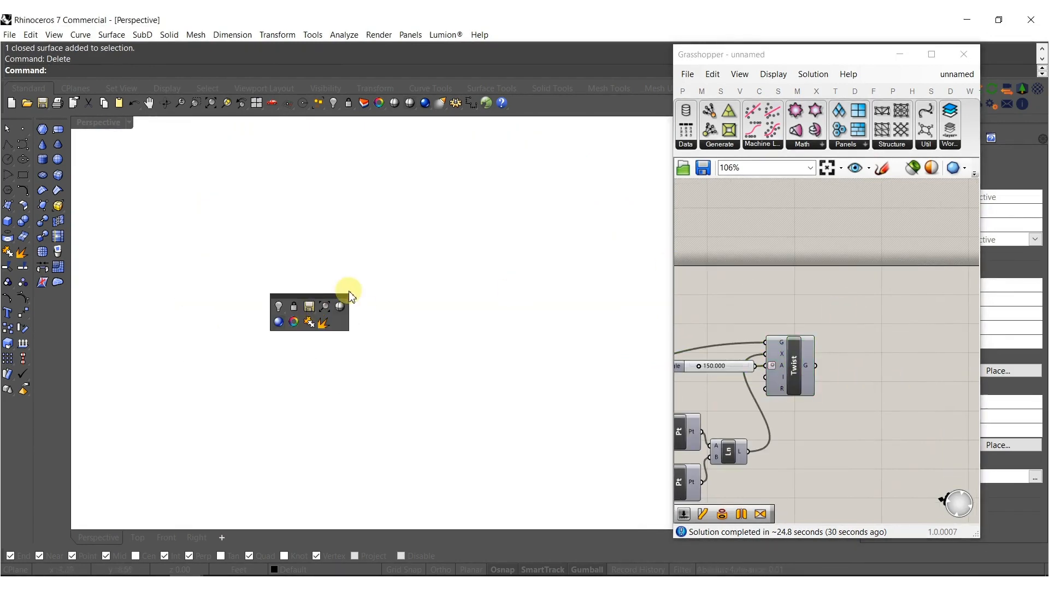
{"action": "left_click", "coordinate": [342, 318]}
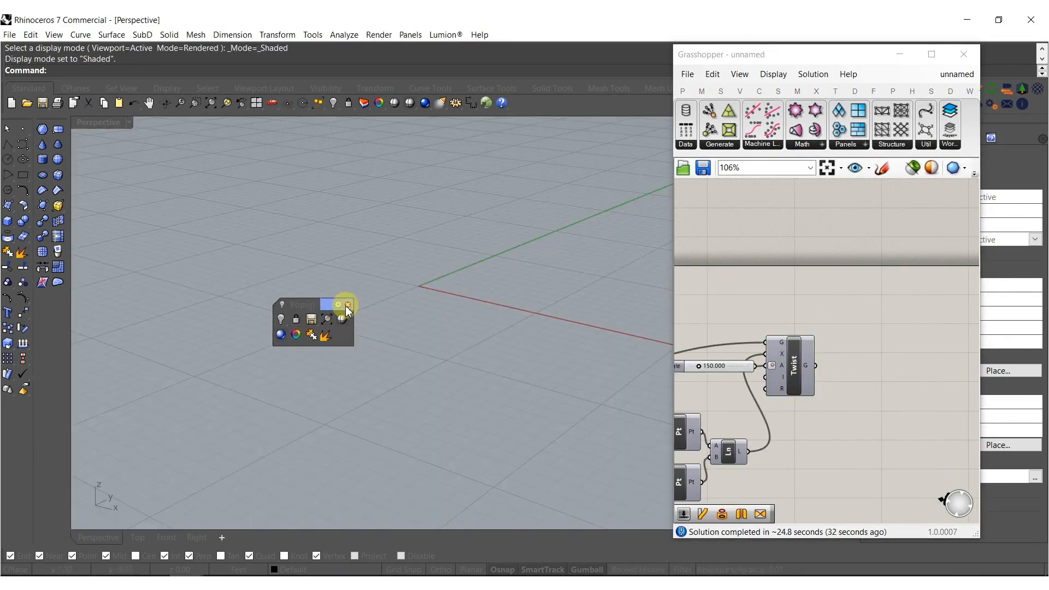
{"action": "left_click", "coordinate": [349, 304]}
Add an Isotrim component beyond the third Twist.
{"action": "right_click_drag", "start_coordinate": [884, 368], "coordinate": [795, 366]}
{"action": "double_click", "coordinate": [803, 366]}
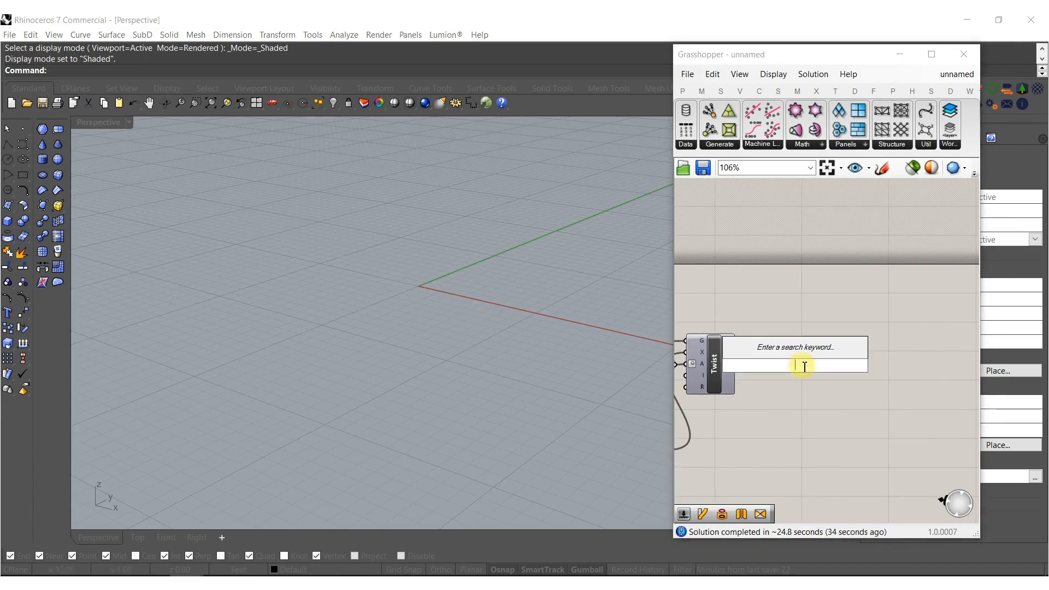
{"action": "type", "text": "iso"}
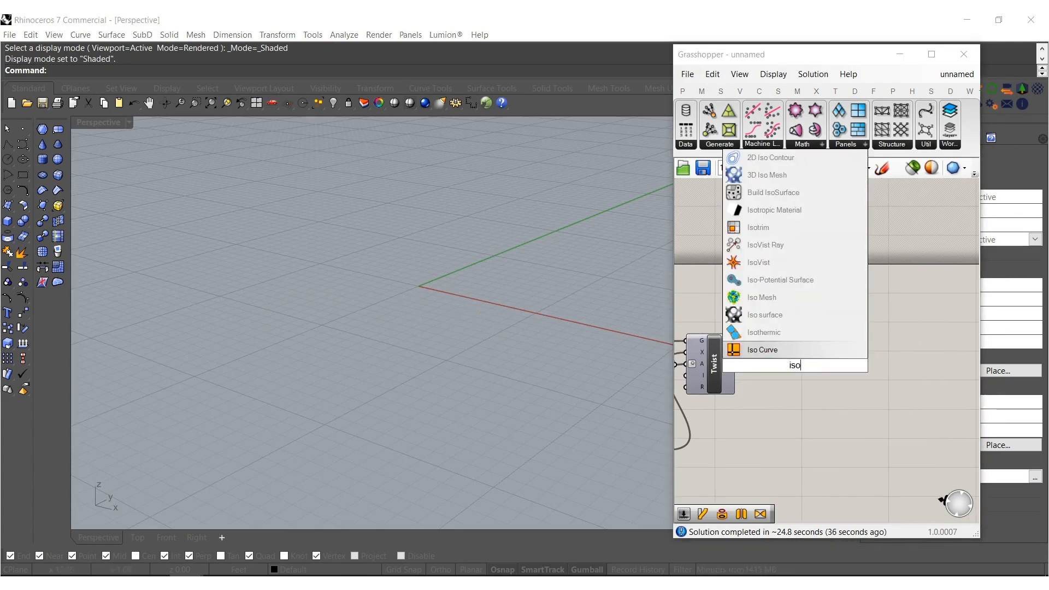
{"action": "left_click", "coordinate": [784, 230]}
{"action": "scroll", "coordinate": [795, 361], "scroll_direction": "up", "scroll_amount": 5}
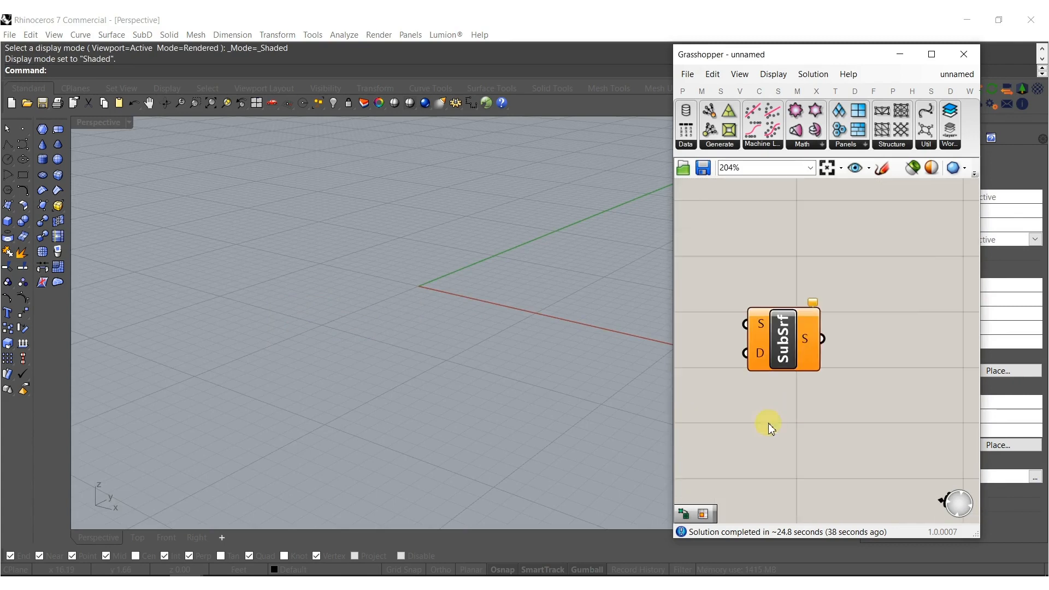
Add a Divide Domain² component below the Isotrim component.
{"action": "double_click", "coordinate": [759, 431]}
{"action": "type", "text": "divide"}
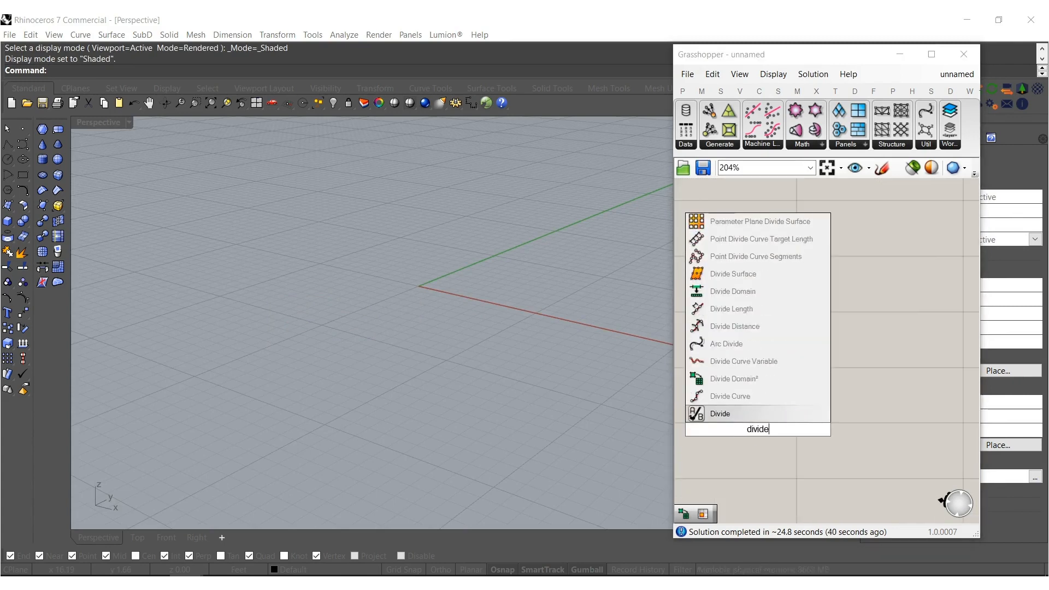
{"action": "left_click", "coordinate": [750, 381]}
Connect the third Twist's output to Isotrim's S and Divide Domain²'s I inputs, and the divided segments to Isotrim's D input.
{"action": "right_click_drag", "start_coordinate": [751, 414], "coordinate": [852, 433]}
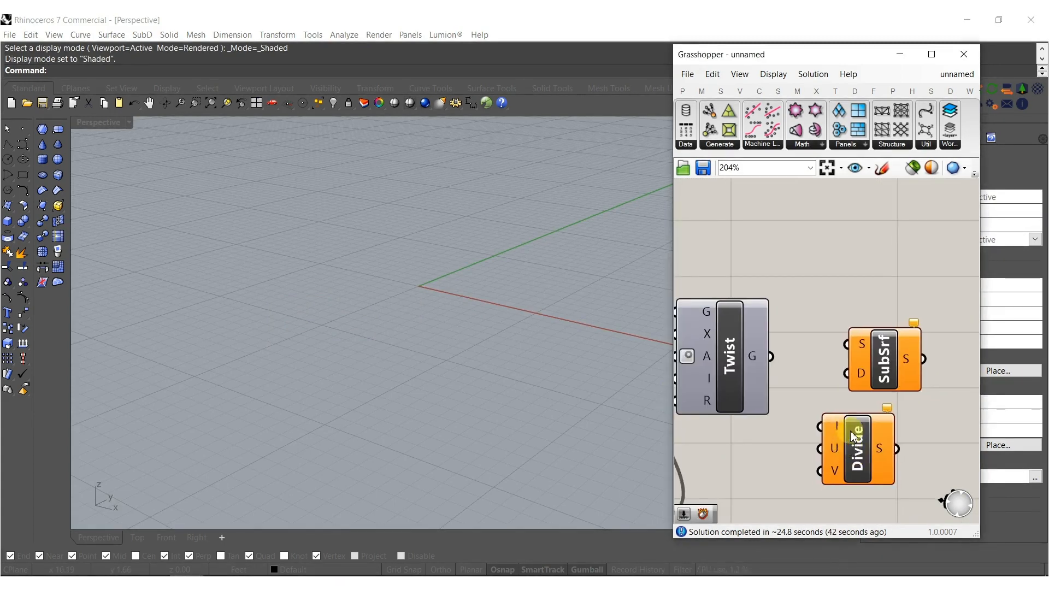
{"action": "left_click_drag", "start_coordinate": [772, 361], "coordinate": [771, 360]}
{"action": "left_click_drag", "start_coordinate": [890, 464], "coordinate": [852, 349]}
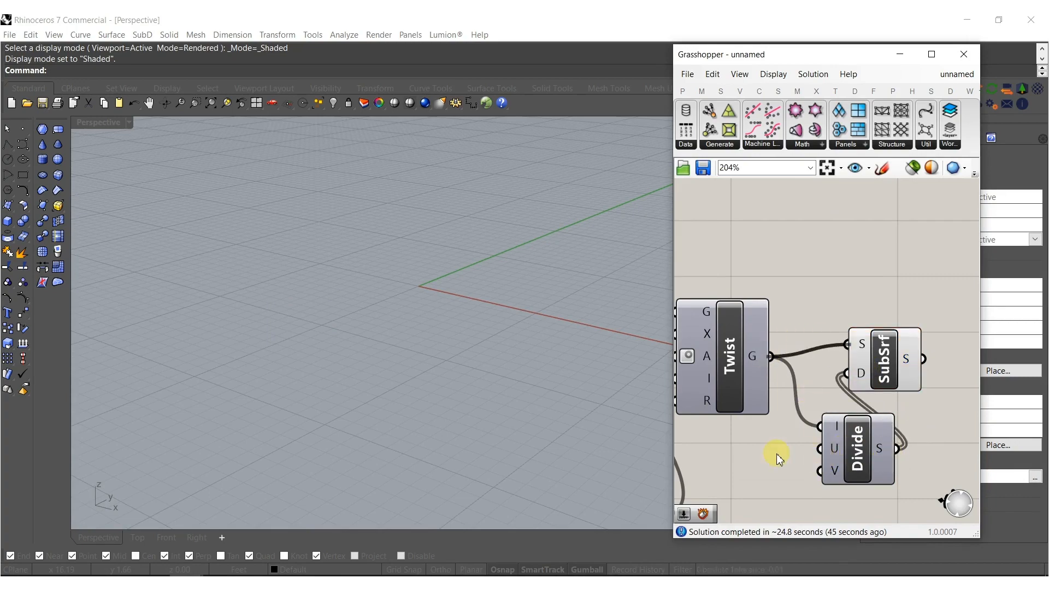
Add a number slider with the value 15 below the Divide Domain² component.
{"action": "double_click", "coordinate": [757, 458]}
{"action": "type", "text": "15"}
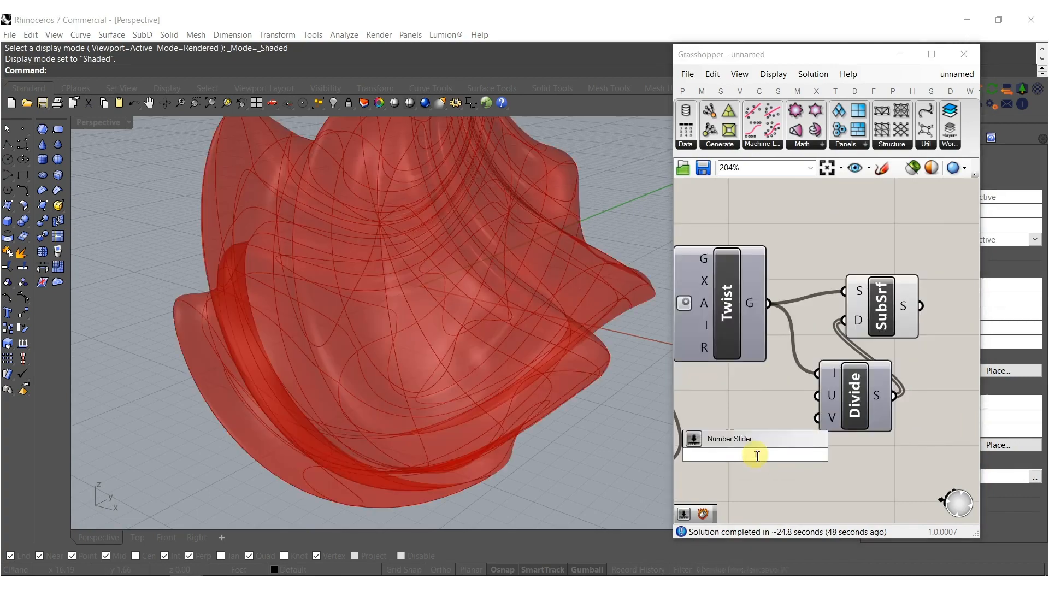
{"action": "key", "text": "Return"}
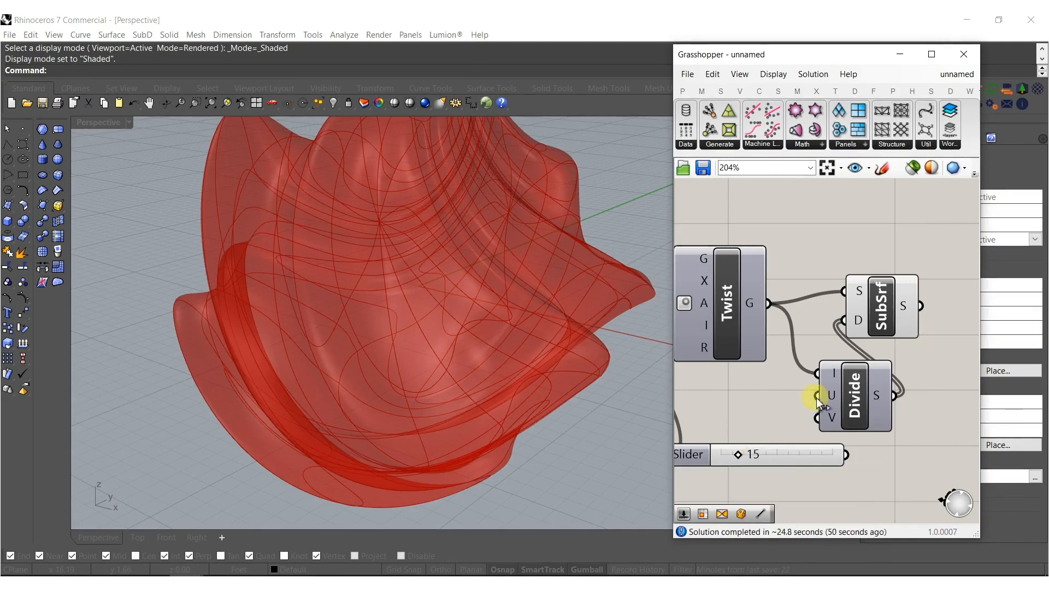
Connect the 15 slider to Divide Domain²'s U input, and add a slider with the value 1 for its V input.
{"action": "left_click_drag", "start_coordinate": [776, 460], "coordinate": [768, 401]}
{"action": "double_click", "coordinate": [760, 485]}
{"action": "type", "text": "1"}
{"action": "key", "text": "Return"}
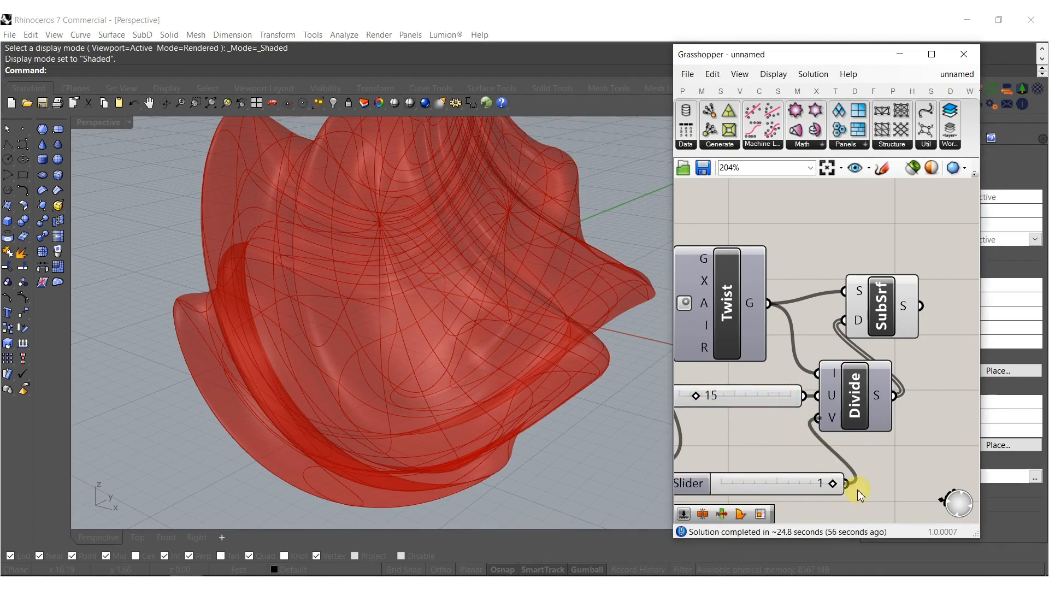
Add a Deconstruct Brep component beyond Isotrim and connect Isotrim's output to its B input.
{"action": "right_click_drag", "start_coordinate": [896, 335], "coordinate": [826, 381]}
{"action": "double_click", "coordinate": [870, 389]}
{"action": "type", "text": "dec"}
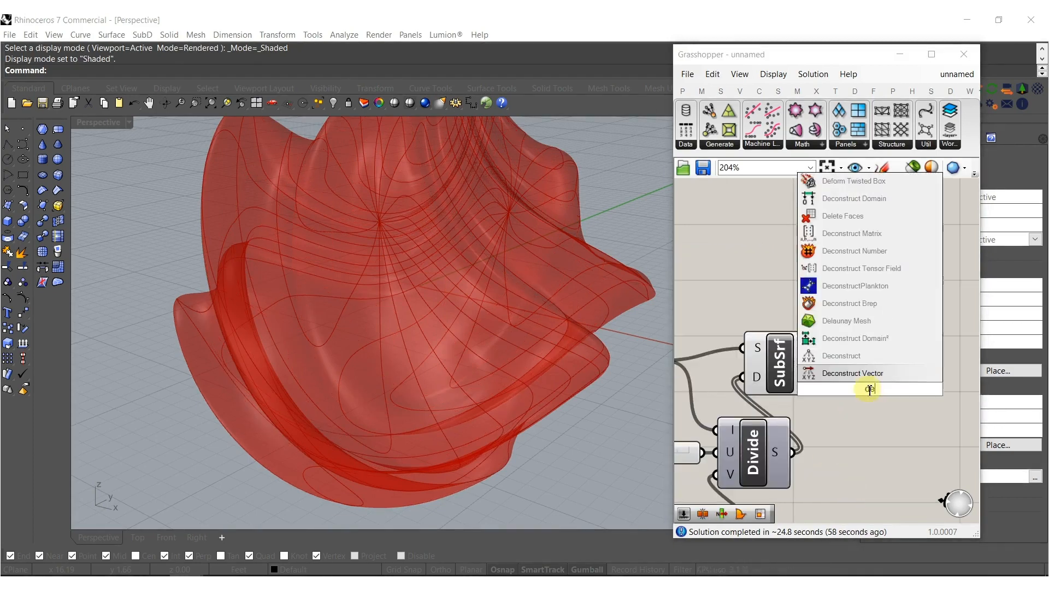
{"action": "left_click", "coordinate": [837, 303]}
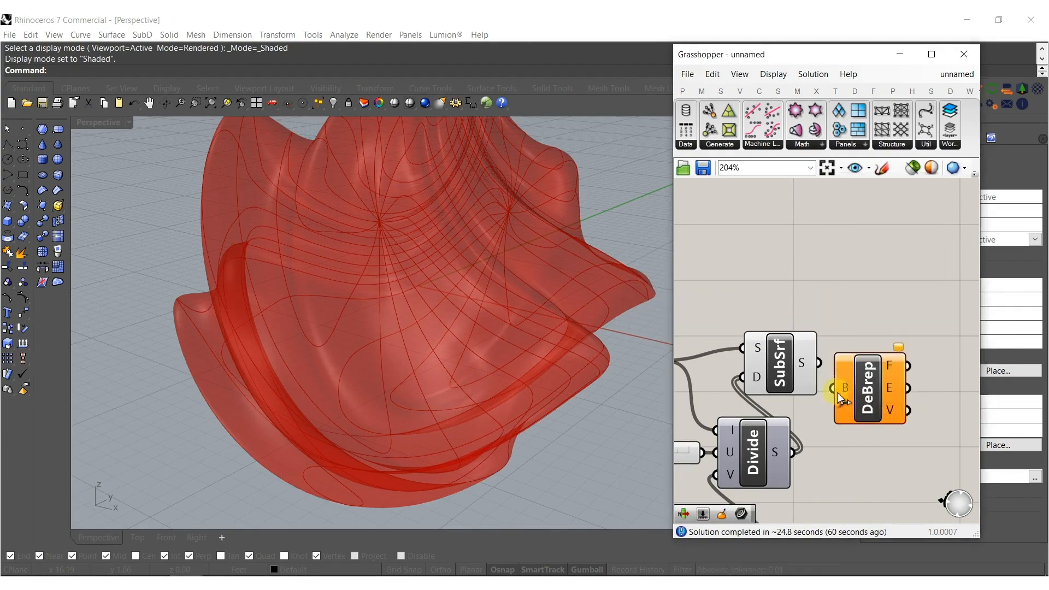
{"action": "left_click_drag", "start_coordinate": [836, 391], "coordinate": [818, 363]}
{"action": "right_click_drag", "start_coordinate": [895, 393], "coordinate": [806, 399]}
{"action": "left_click_drag", "start_coordinate": [779, 403], "coordinate": [779, 383]}
Add a List Item component and connect Deconstruct Brep's edges output to its L input.
{"action": "double_click", "coordinate": [868, 399]}
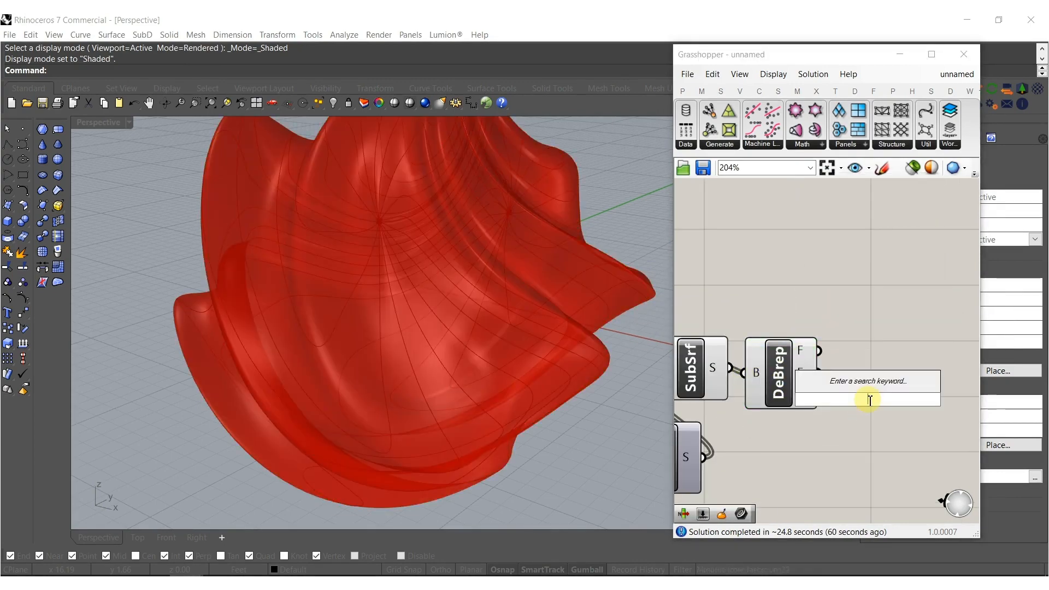
{"action": "type", "text": "item"}
{"action": "left_click", "coordinate": [847, 391]}
{"action": "left_click_drag", "start_coordinate": [830, 376], "coordinate": [805, 376]}
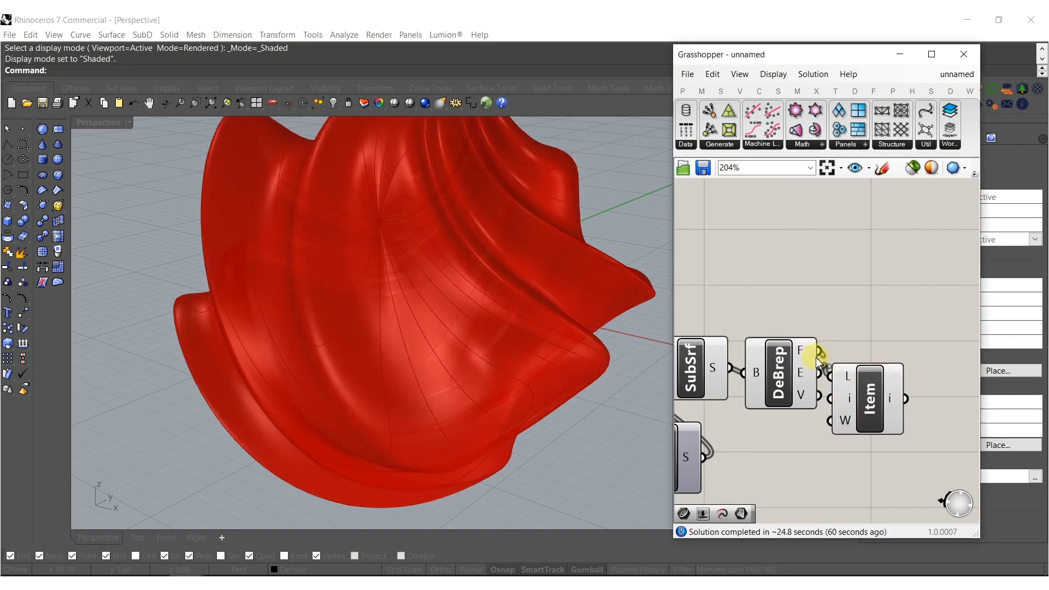
{"action": "left_click_drag", "start_coordinate": [854, 391], "coordinate": [868, 388]}
Hide the preview of all components upstream of List Item.
{"action": "scroll", "coordinate": [835, 371], "scroll_direction": "down", "scroll_amount": 5}
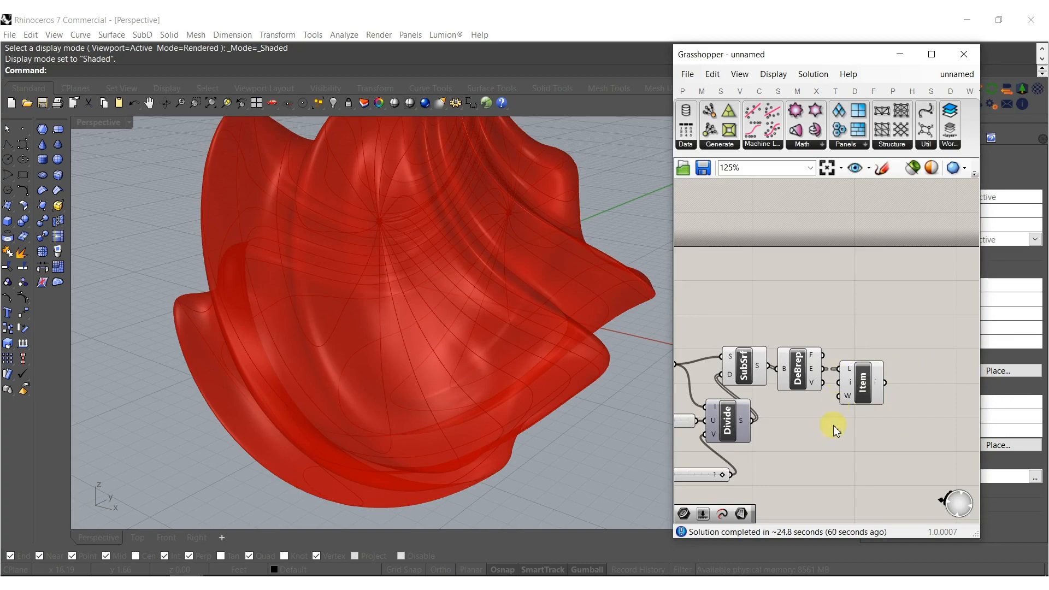
{"action": "left_click_drag", "start_coordinate": [813, 475], "coordinate": [665, 298]}
{"action": "middle_click", "coordinate": [785, 394]}
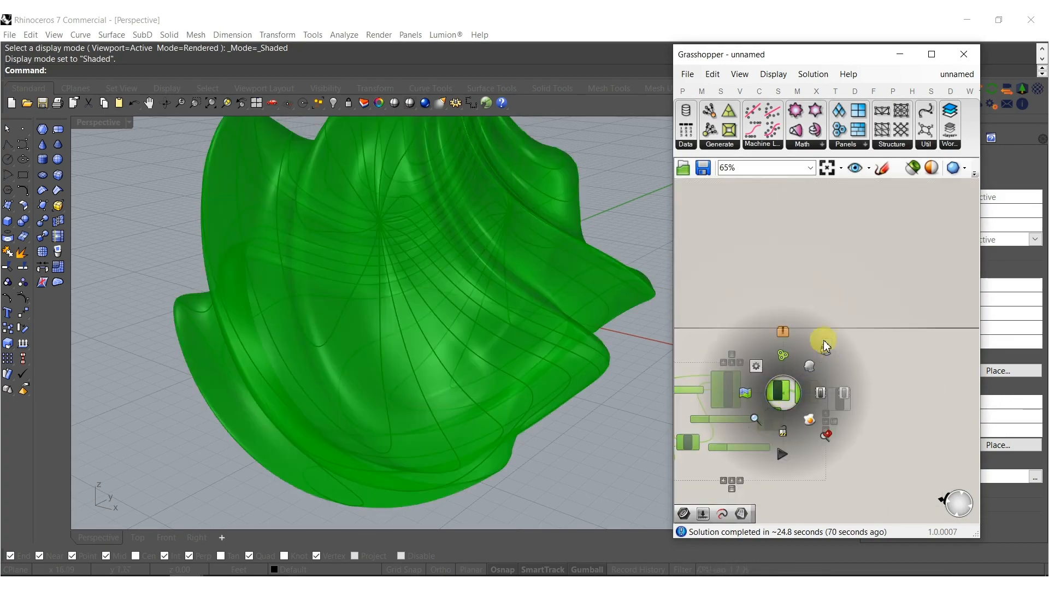
{"action": "left_click", "coordinate": [818, 344]}
{"action": "left_click", "coordinate": [853, 386]}
Move the subdivision and edge-extraction components farther from the third Twist, and set the U Count slider to 100.
{"action": "left_click_drag", "start_coordinate": [846, 488], "coordinate": [748, 345]}
{"action": "left_click_drag", "start_coordinate": [779, 384], "coordinate": [953, 374]}
{"action": "scroll", "coordinate": [762, 440], "scroll_direction": "up", "scroll_amount": 5}
{"action": "left_click", "coordinate": [766, 426]}
{"action": "right_click_drag", "start_coordinate": [500, 430], "coordinate": [585, 389]}
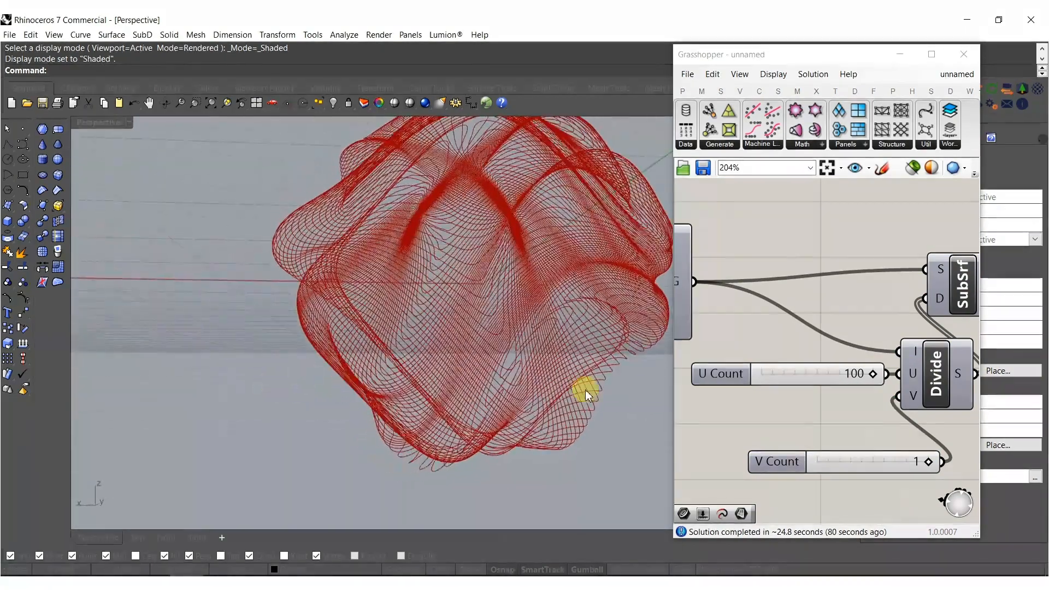
Add an Extend Curve component beyond List Item and connect List Item's output to its C input.
{"action": "scroll", "coordinate": [819, 365], "scroll_direction": "down", "scroll_amount": 4}
{"action": "right_click_drag", "start_coordinate": [884, 390], "coordinate": [737, 408]}
{"action": "scroll", "coordinate": [855, 383], "scroll_direction": "up", "scroll_amount": 5}
{"action": "scroll", "coordinate": [812, 388], "scroll_direction": "up", "scroll_amount": 4}
{"action": "right_click_drag", "start_coordinate": [871, 402], "coordinate": [801, 400]}
{"action": "scroll", "coordinate": [841, 390], "scroll_direction": "down", "scroll_amount": 2}
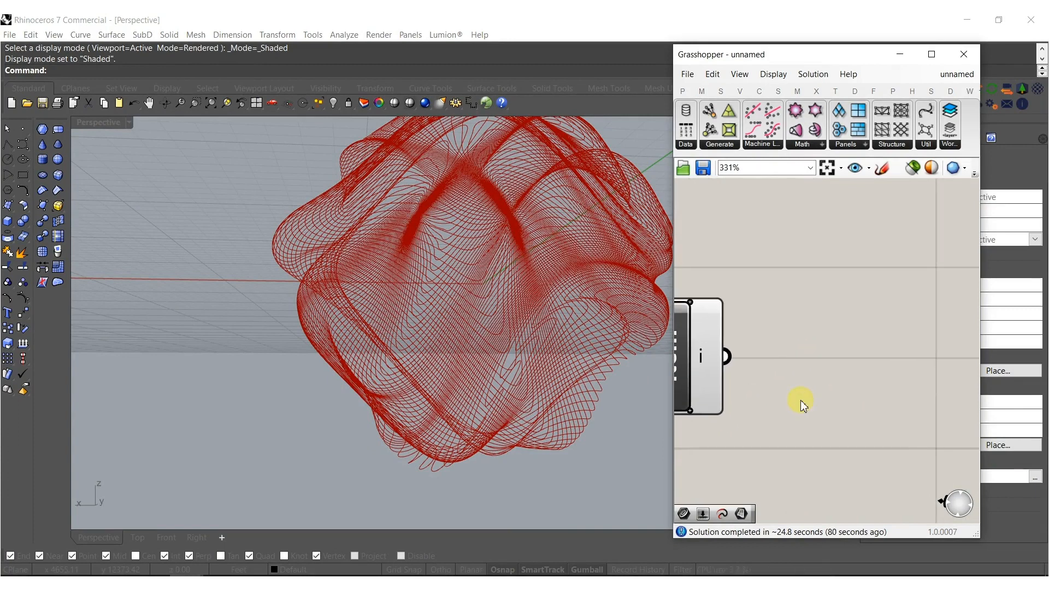
{"action": "double_click", "coordinate": [801, 400]}
{"action": "type", "text": "ed"}
{"action": "key", "text": "BackSpace"}
{"action": "type", "text": "xten"}
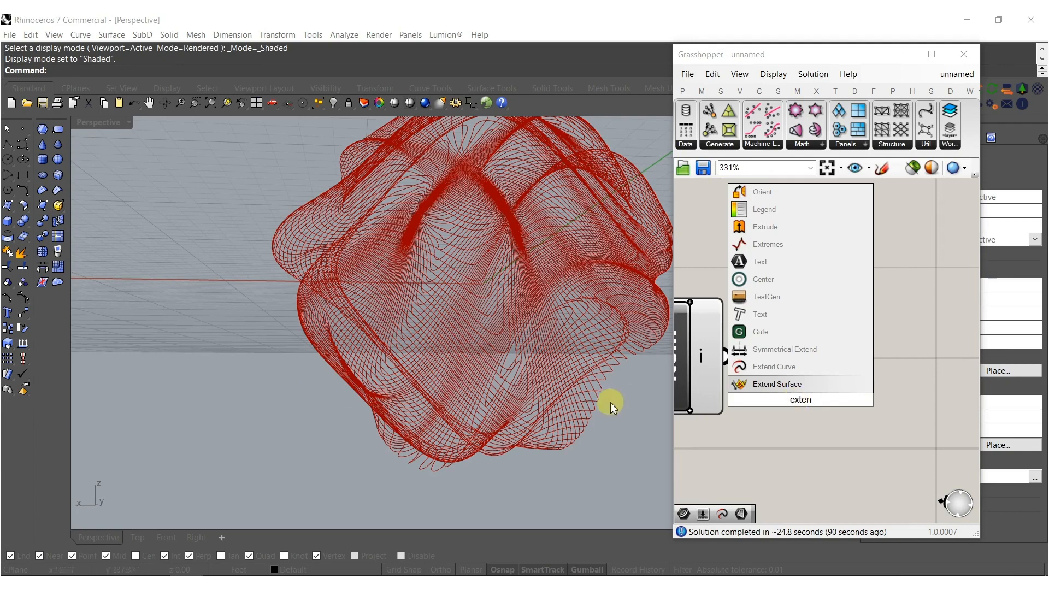
{"action": "left_click", "coordinate": [852, 366]}
{"action": "left_click_drag", "start_coordinate": [734, 359], "coordinate": [734, 347]}
{"action": "left_click_drag", "start_coordinate": [785, 362], "coordinate": [924, 368]}
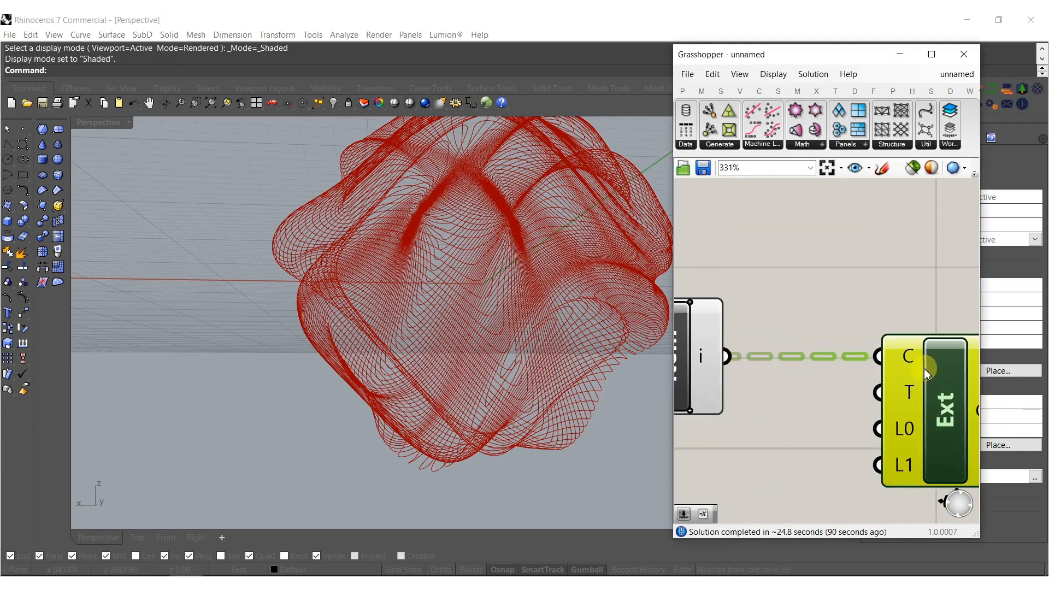
{"action": "left_click", "coordinate": [835, 443]}
Add a Negative component below List Item and connect its output to Extend Curve's L0 and L1 inputs.
{"action": "right_click_drag", "start_coordinate": [835, 443], "coordinate": [771, 375]}
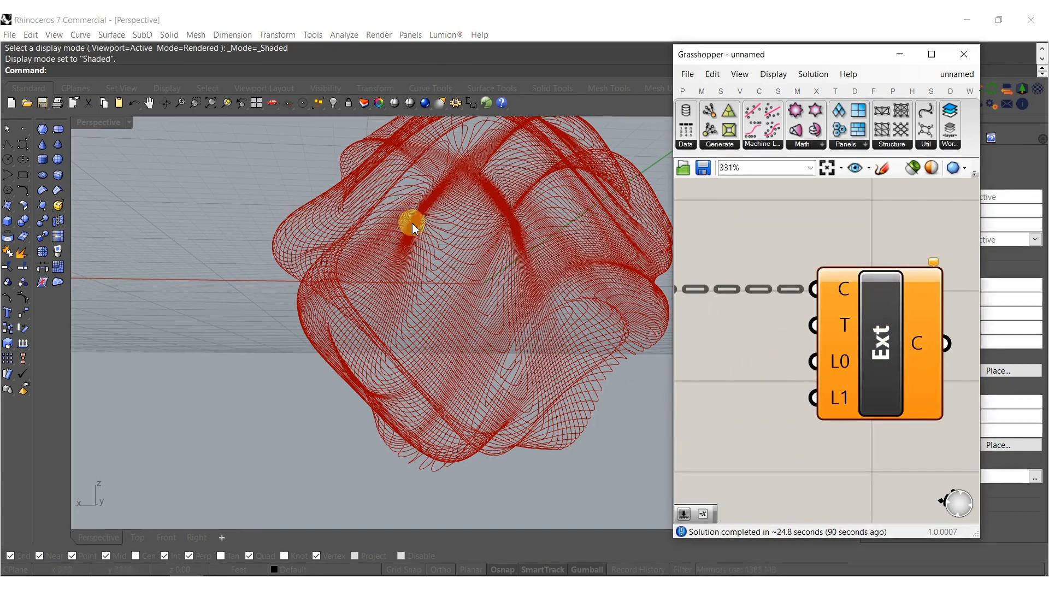
{"action": "right_click_drag", "start_coordinate": [870, 458], "coordinate": [769, 398]}
{"action": "double_click", "coordinate": [771, 400]}
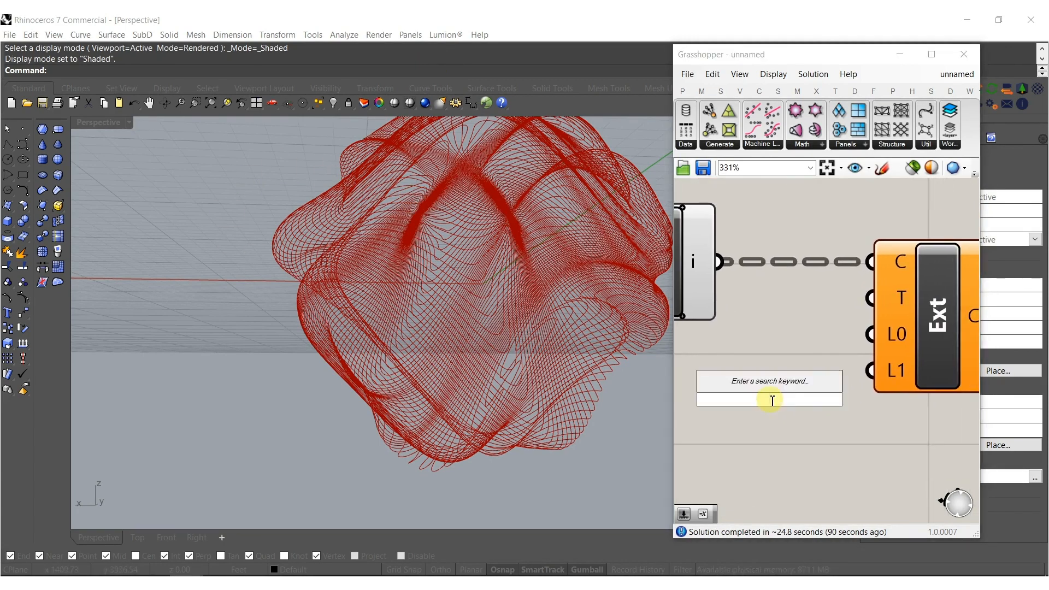
{"action": "type", "text": "neg"}
{"action": "left_click", "coordinate": [726, 382]}
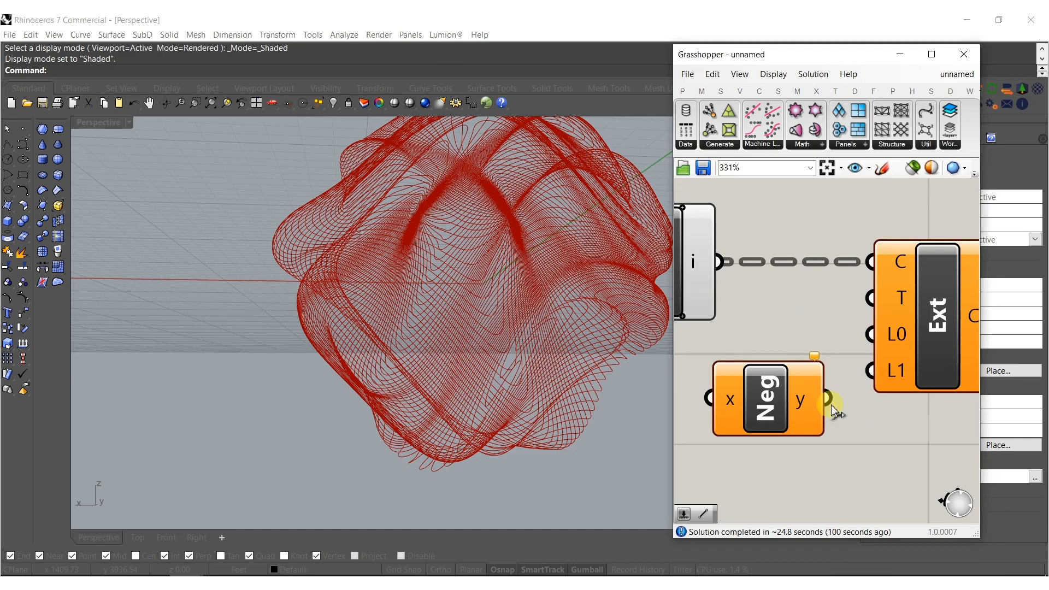
Add a number slider with the value 15.000 and connect it to Negative's x input.
{"action": "right_click_drag", "start_coordinate": [686, 485], "coordinate": [743, 440]}
{"action": "double_click", "coordinate": [744, 440]}
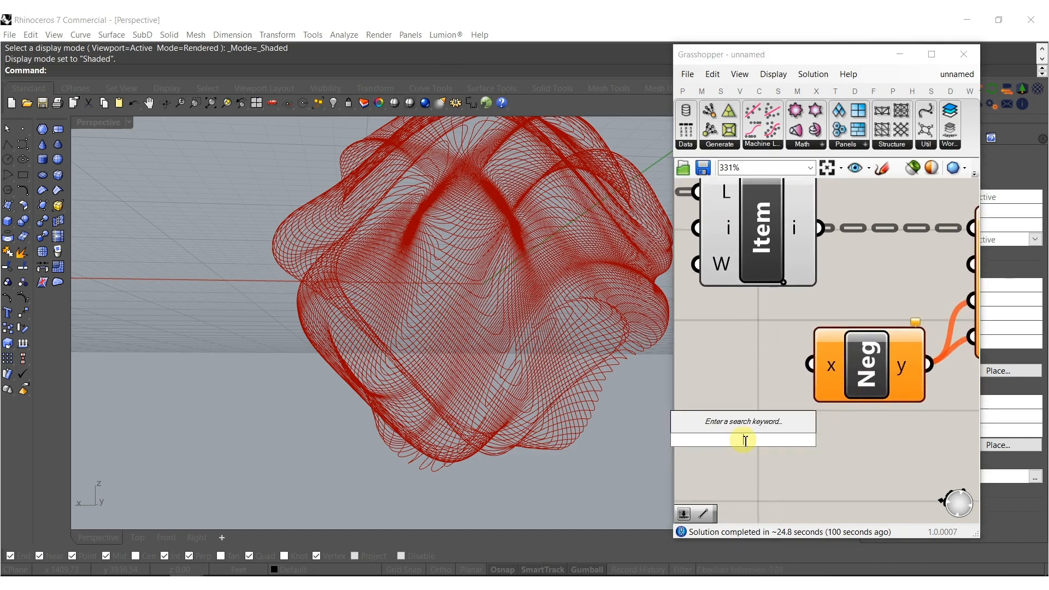
{"action": "type", "text": "15"}
{"action": "key", "text": "Return"}
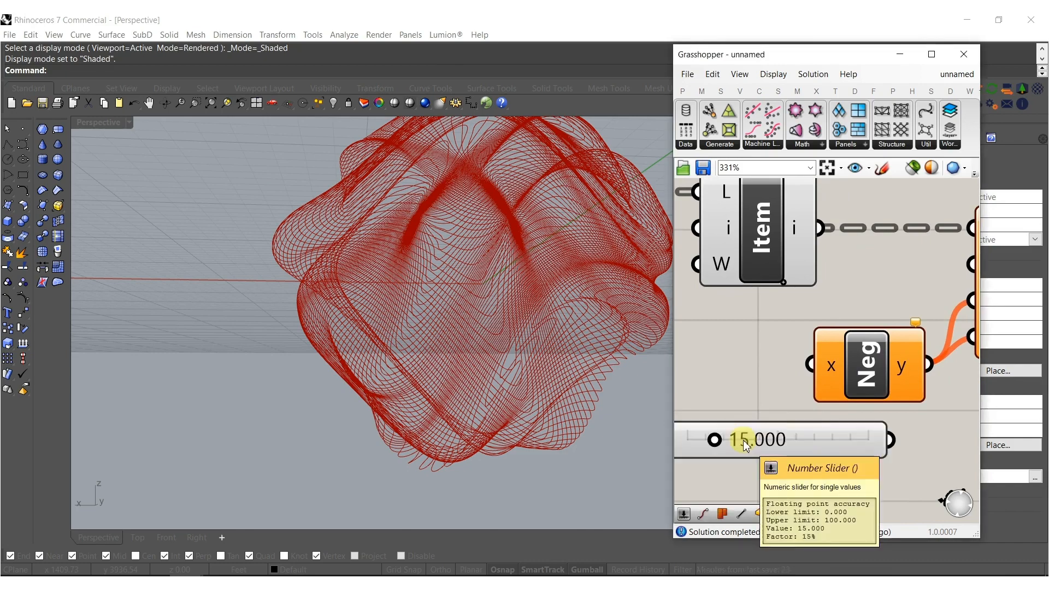
Hide the preview of the components feeding Extend Curve, including Isotrim, Deconstruct Brep and List Item.
{"action": "scroll", "coordinate": [872, 300], "scroll_direction": "down", "scroll_amount": 6}
{"action": "left_click_drag", "start_coordinate": [867, 389], "coordinate": [740, 235]}
{"action": "middle_click", "coordinate": [851, 281]}
{"action": "left_click", "coordinate": [886, 258]}
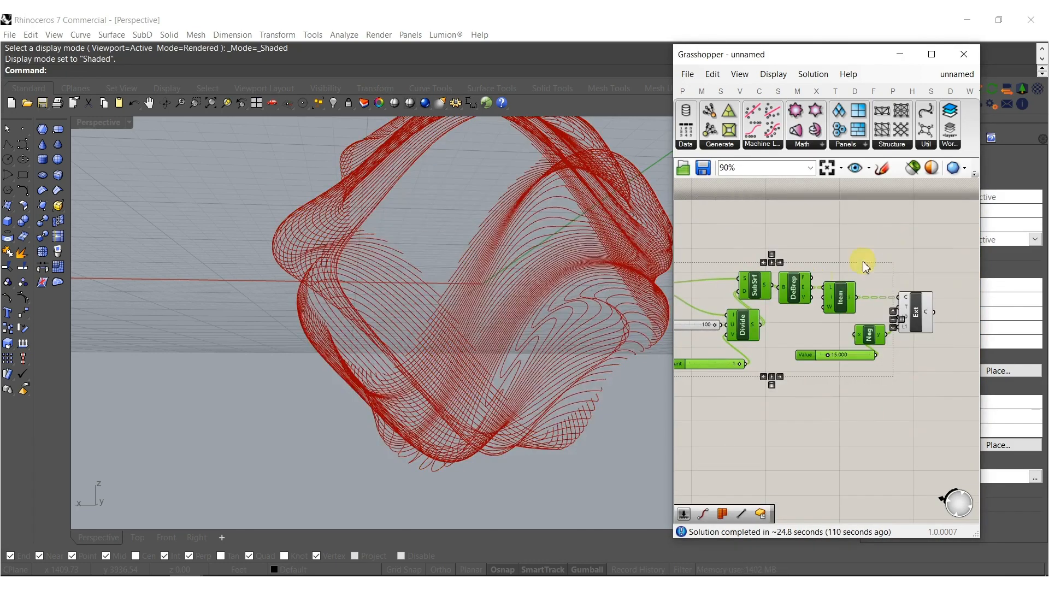
{"action": "right_click_drag", "start_coordinate": [359, 282], "coordinate": [263, 326]}
Add a Bounding Box component and connect Extend Curve's output to its C input.
{"action": "right_click_drag", "start_coordinate": [942, 369], "coordinate": [873, 379]}
{"action": "double_click", "coordinate": [884, 379]}
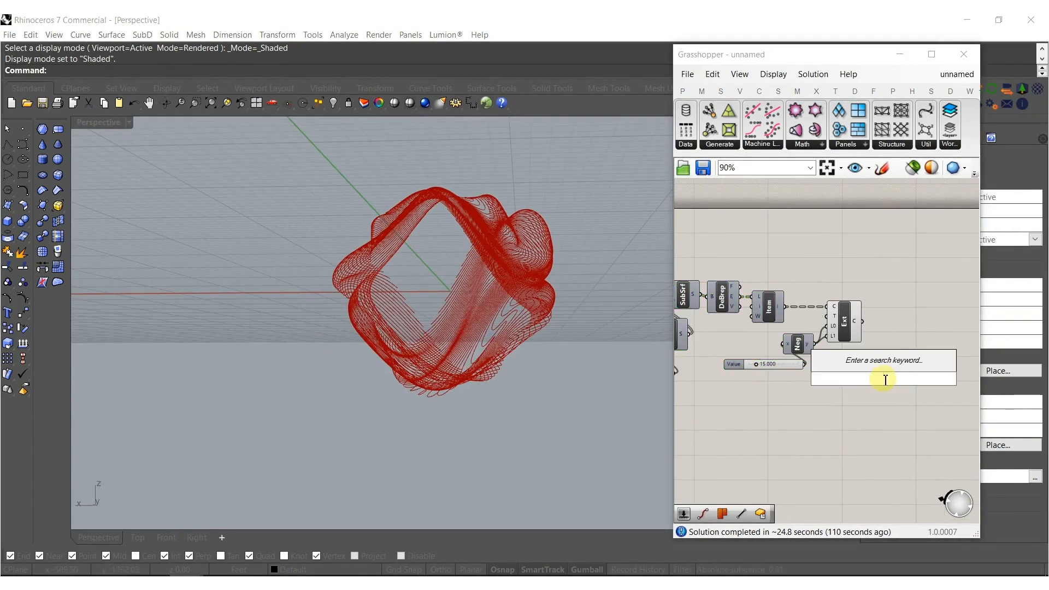
{"action": "type", "text": "bound"}
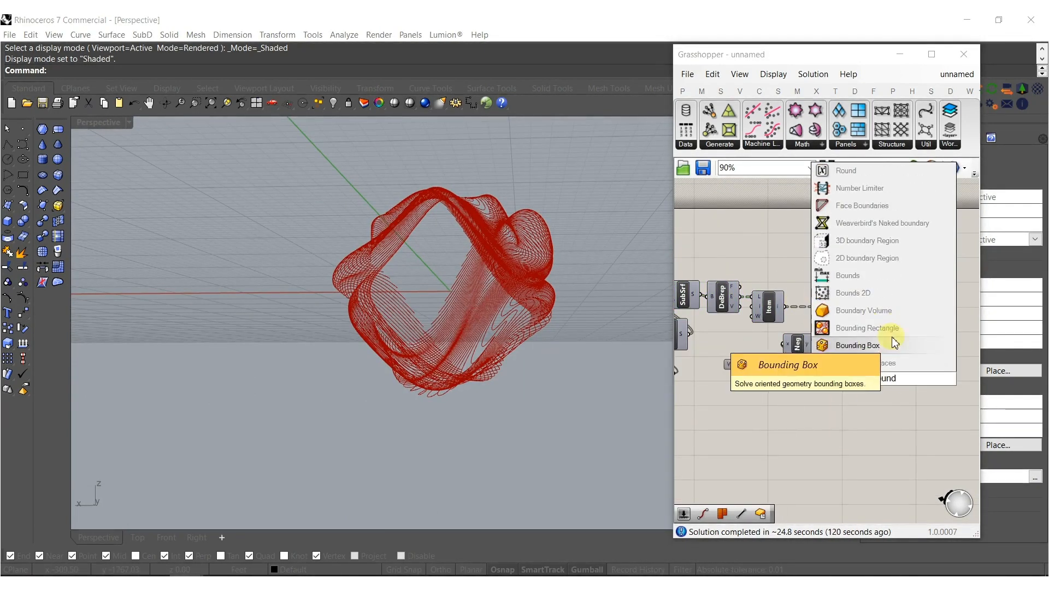
{"action": "left_click", "coordinate": [880, 345]}
{"action": "scroll", "coordinate": [880, 346], "scroll_direction": "up", "scroll_amount": 5}
{"action": "left_click_drag", "start_coordinate": [854, 409], "coordinate": [830, 279]}
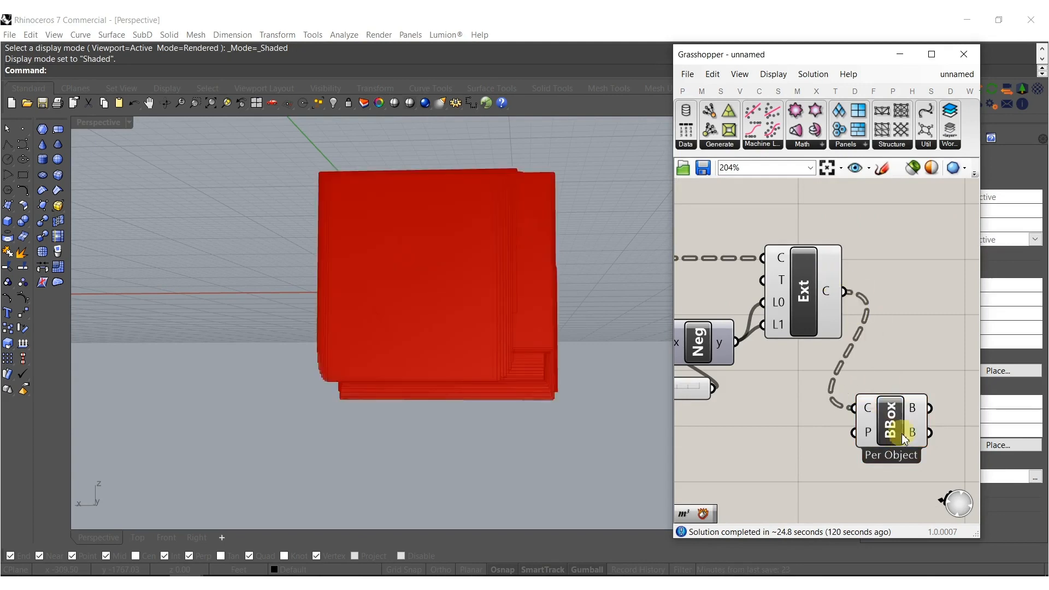
Place Bounding Box beside Extend Curve, flatten its C input and switch it to Union Box mode.
{"action": "left_click_drag", "start_coordinate": [897, 425], "coordinate": [924, 315]}
{"action": "right_click", "coordinate": [887, 306]}
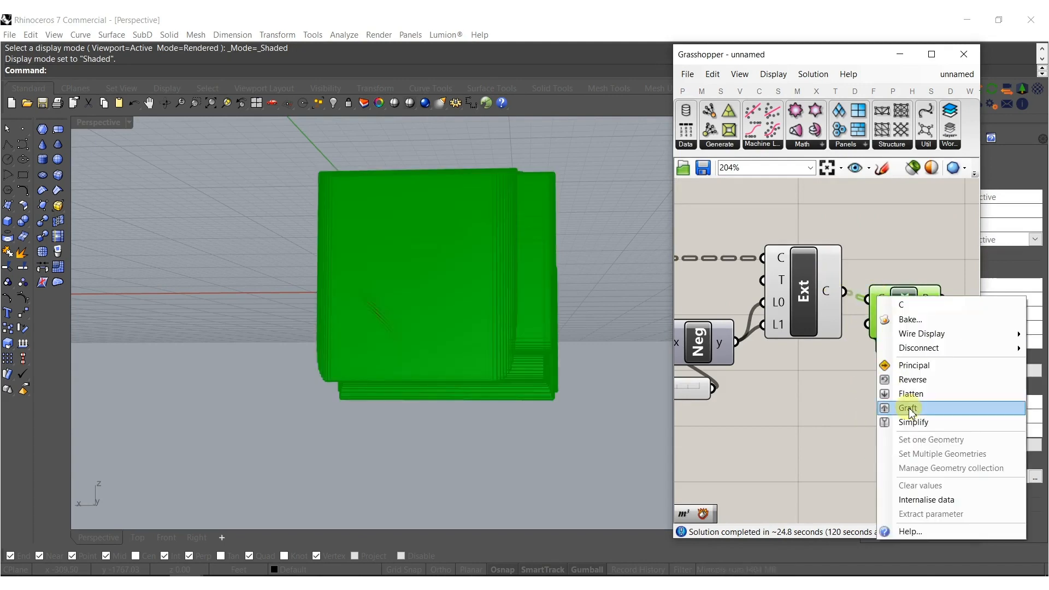
{"action": "left_click", "coordinate": [932, 390]}
{"action": "right_click_drag", "start_coordinate": [932, 388], "coordinate": [814, 383]}
{"action": "right_click", "coordinate": [867, 323]}
{"action": "left_click", "coordinate": [881, 388]}
{"action": "left_click_drag", "start_coordinate": [795, 353], "coordinate": [812, 337]}
Add a Volume component beyond Bounding Box and connect the box output to its G input.
{"action": "right_click_drag", "start_coordinate": [813, 337], "coordinate": [762, 383]}
{"action": "double_click", "coordinate": [867, 373]}
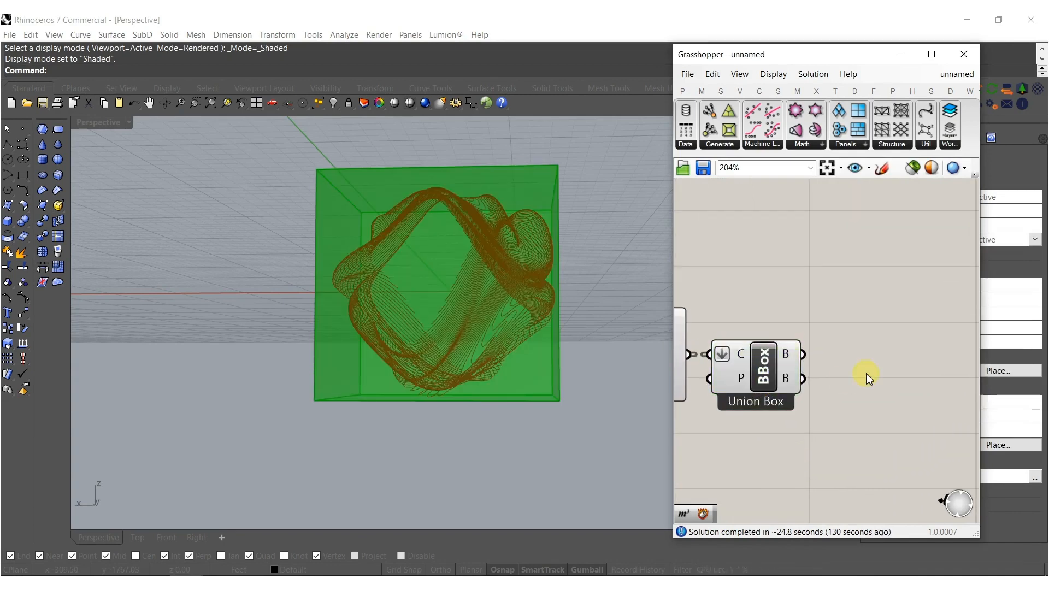
{"action": "type", "text": "volume"}
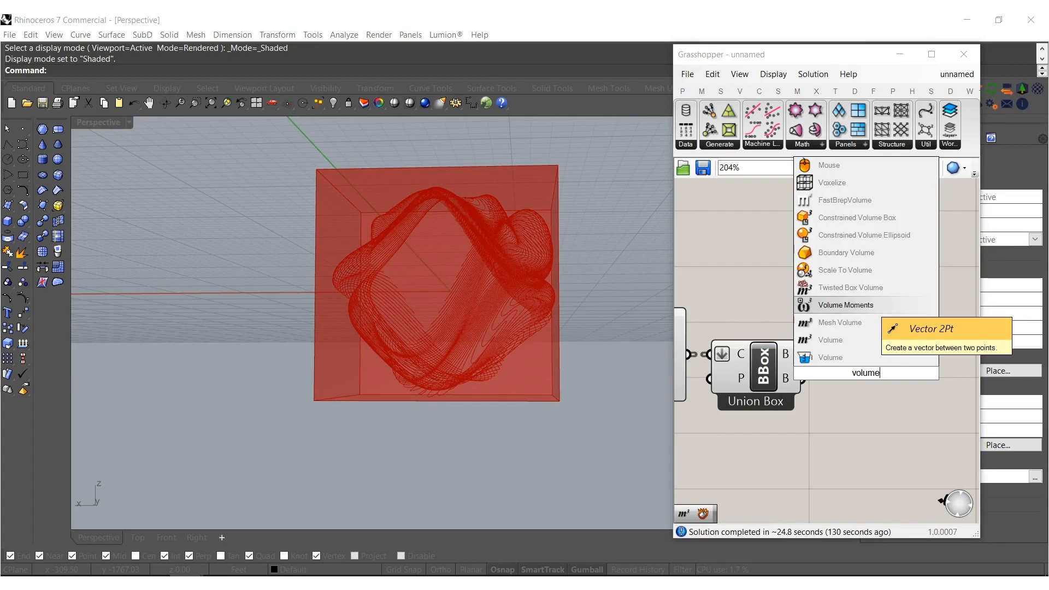
{"action": "left_click", "coordinate": [840, 343]}
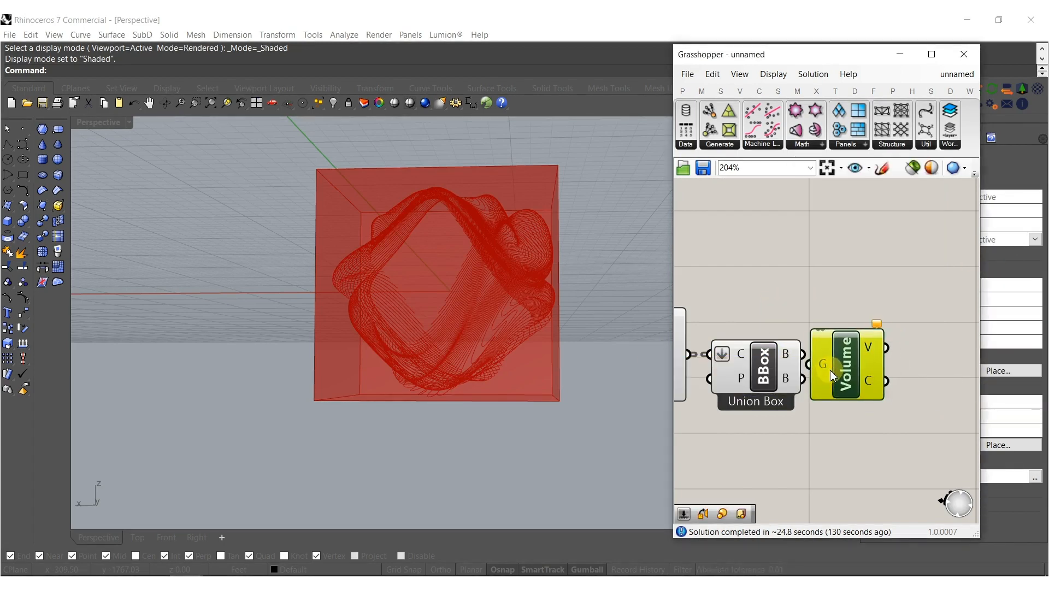
{"action": "left_click_drag", "start_coordinate": [806, 355], "coordinate": [815, 365]}
{"action": "left_click_drag", "start_coordinate": [843, 364], "coordinate": [850, 345]}
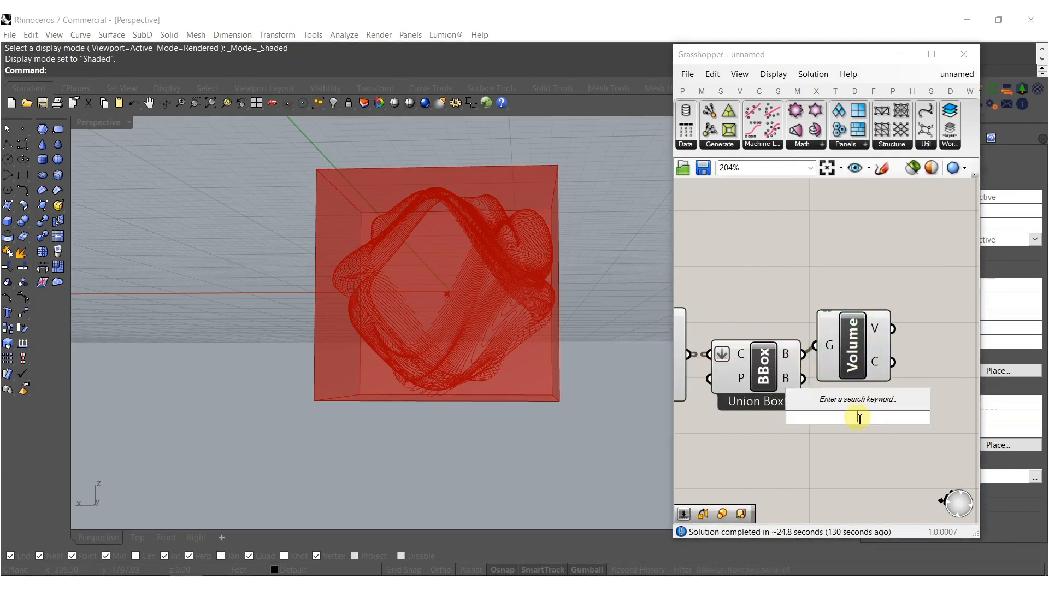
Add a Scale component, connecting Extend Curve's output to its G input and Volume's centroid to its C input.
{"action": "double_click", "coordinate": [857, 417]}
{"action": "type", "text": "sca"}
{"action": "left_click", "coordinate": [828, 335]}
{"action": "scroll", "coordinate": [842, 391], "scroll_direction": "down", "scroll_amount": 2}
{"action": "left_click_drag", "start_coordinate": [842, 392], "coordinate": [813, 417]}
{"action": "left_click_drag", "start_coordinate": [741, 377], "coordinate": [747, 370]}
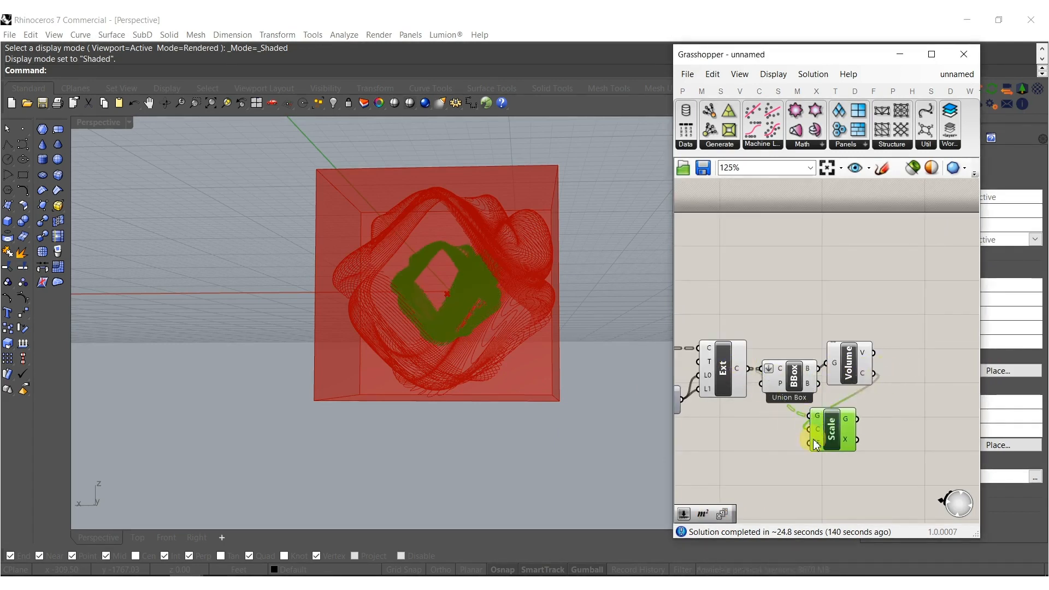
Add a number slider with the value 1.25 for Scale's F input and place Scale beyond Volume.
{"action": "double_click", "coordinate": [770, 465]}
{"action": "type", "text": "1.25"}
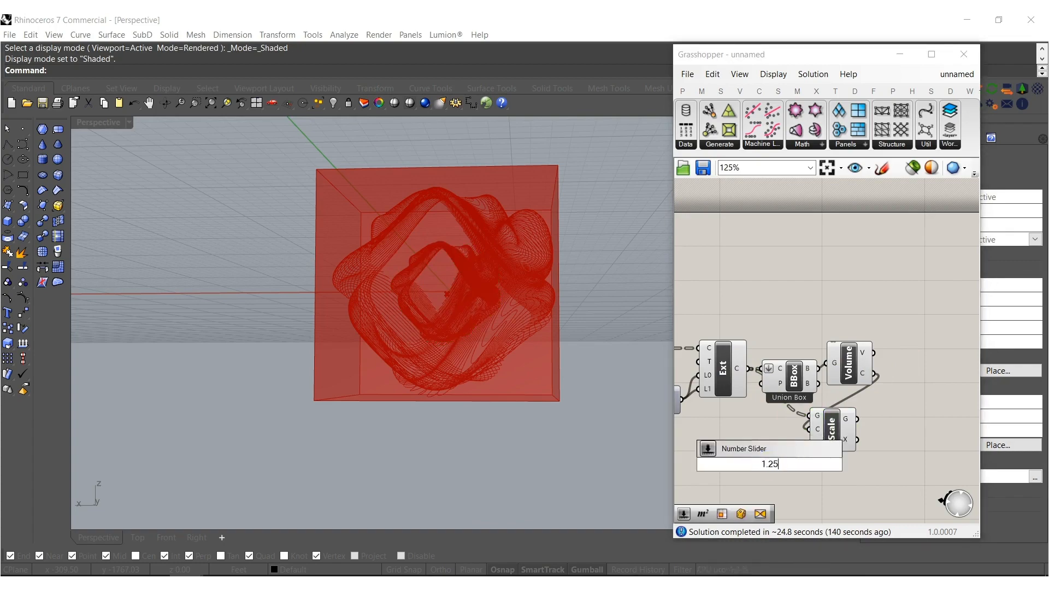
{"action": "key", "text": "Return"}
{"action": "left_click_drag", "start_coordinate": [826, 464], "coordinate": [875, 374]}
Delete the Bounding Box and Volume components and move Scale closer to Extend Curve.
{"action": "left_click_drag", "start_coordinate": [845, 419], "coordinate": [790, 340]}
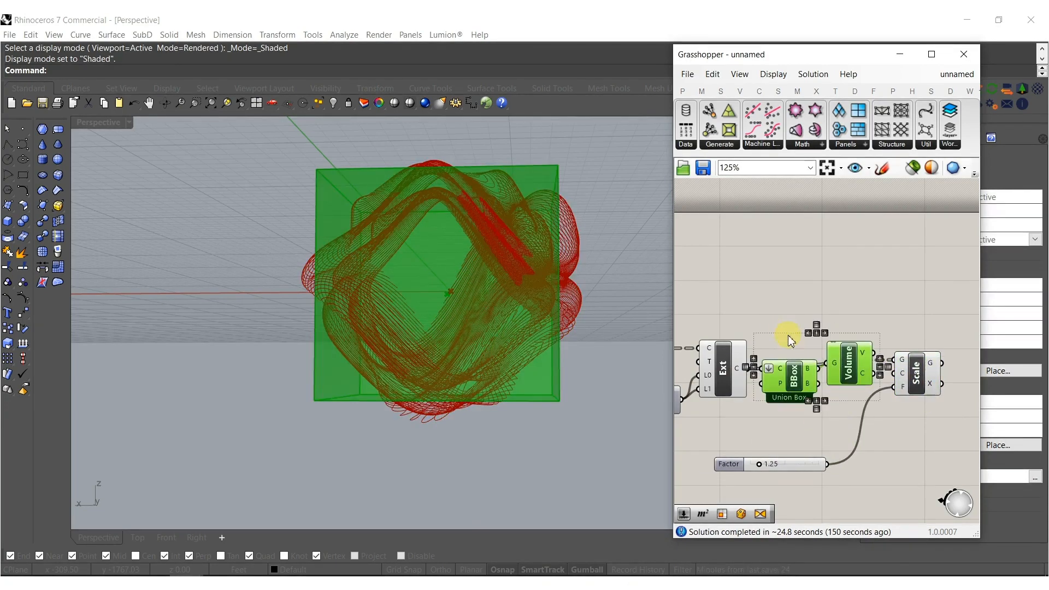
{"action": "key", "text": "Delete"}
{"action": "left_click_drag", "start_coordinate": [925, 383], "coordinate": [862, 391]}
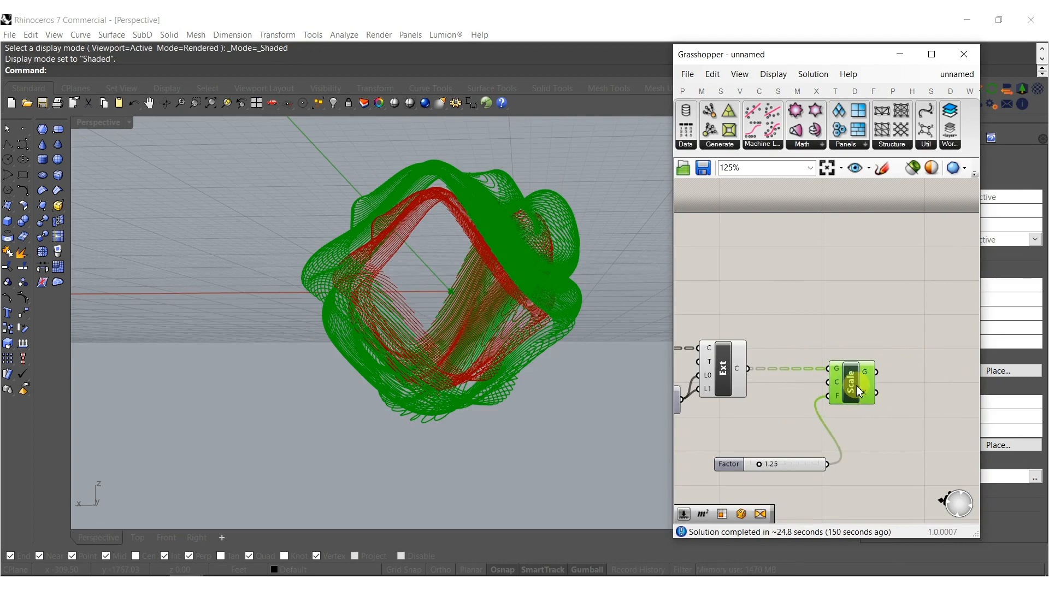
{"action": "left_click", "coordinate": [854, 411]}
Add a Loft component beyond Scale and connect the Scale and Extend Curve outputs to its C input.
{"action": "right_click_drag", "start_coordinate": [847, 416], "coordinate": [791, 412]}
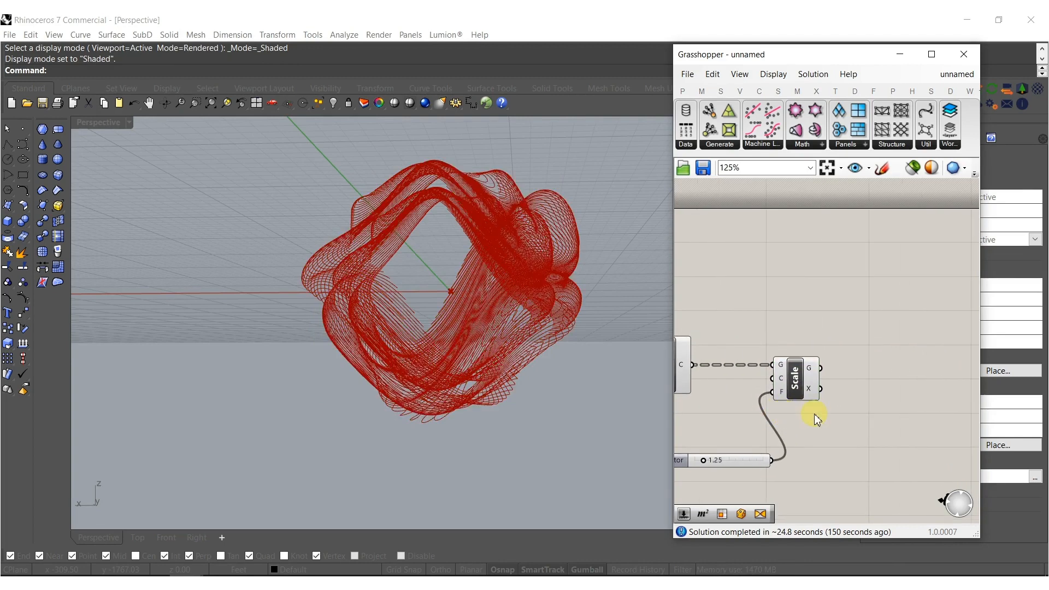
{"action": "double_click", "coordinate": [814, 414]}
{"action": "type", "text": "loft"}
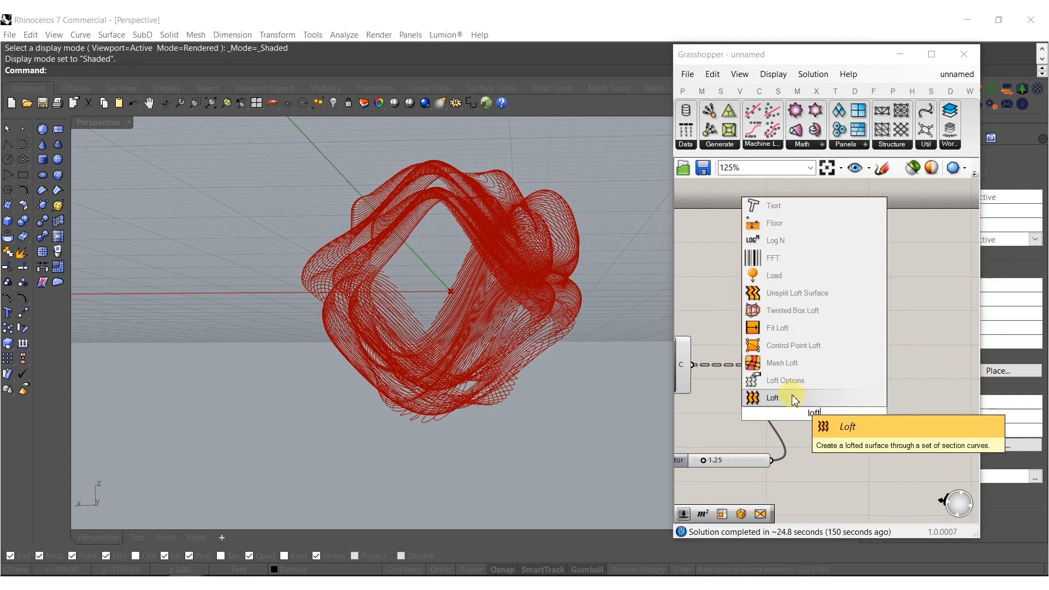
{"action": "left_click", "coordinate": [792, 402]}
{"action": "left_click_drag", "start_coordinate": [805, 412], "coordinate": [831, 437]}
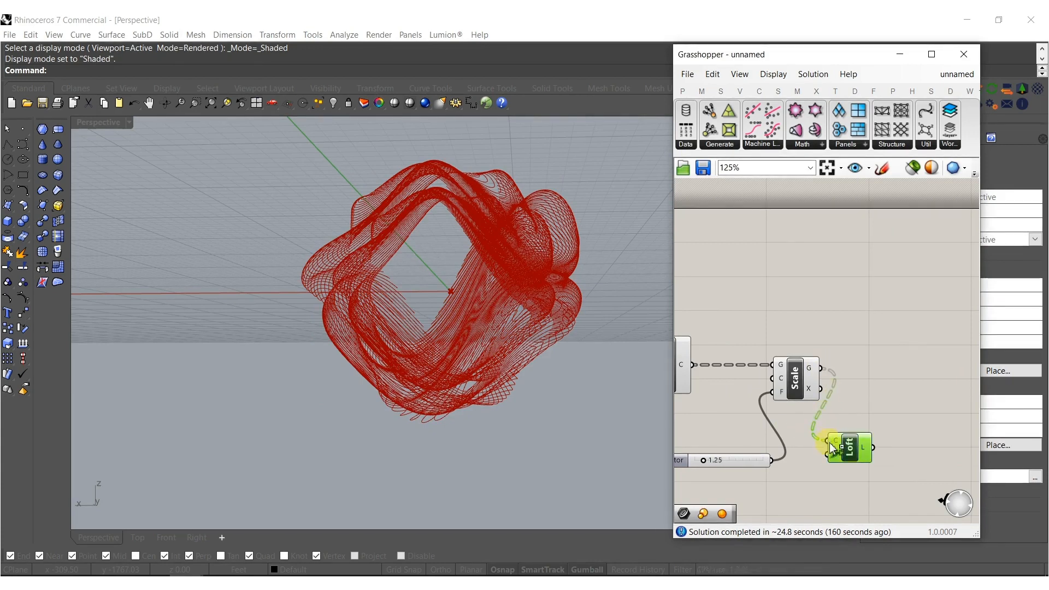
{"action": "left_click_drag", "start_coordinate": [846, 447], "coordinate": [858, 370]}
Bake the lofted surfaces into Rhino and close the Grasshopper window.
{"action": "middle_click", "coordinate": [857, 369]}
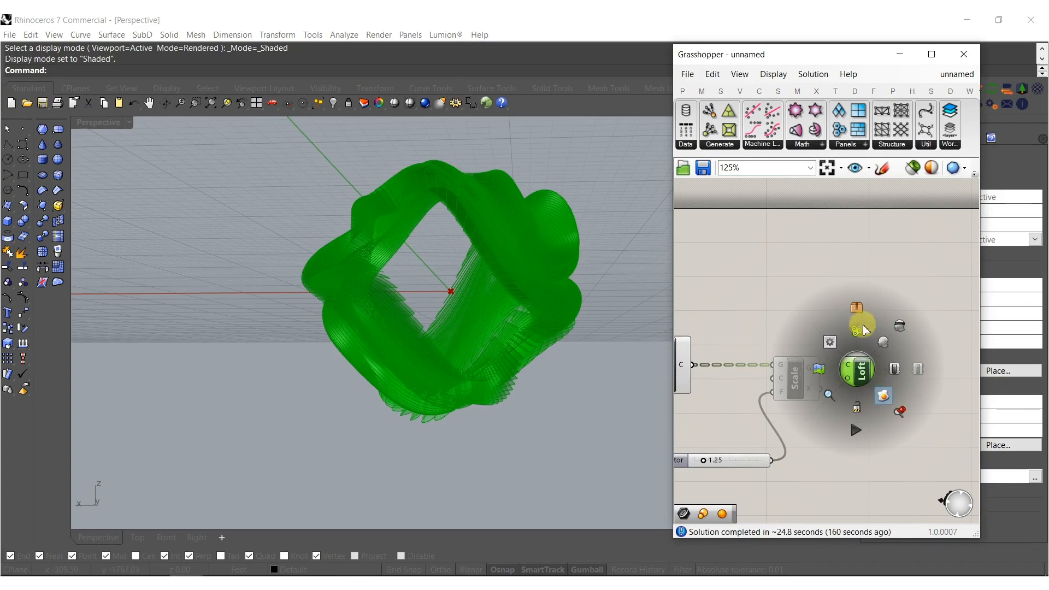
{"action": "left_click", "coordinate": [820, 300]}
{"action": "left_click", "coordinate": [966, 54]}
Switch the Perspective viewport to Rendered display and examine the baked model from several angles and distances.
{"action": "middle_click", "coordinate": [392, 333]}
{"action": "left_click", "coordinate": [373, 332]}
{"action": "right_click_drag", "start_coordinate": [369, 335], "coordinate": [517, 314]}
{"action": "scroll", "coordinate": [496, 328], "scroll_direction": "up", "scroll_amount": 3}
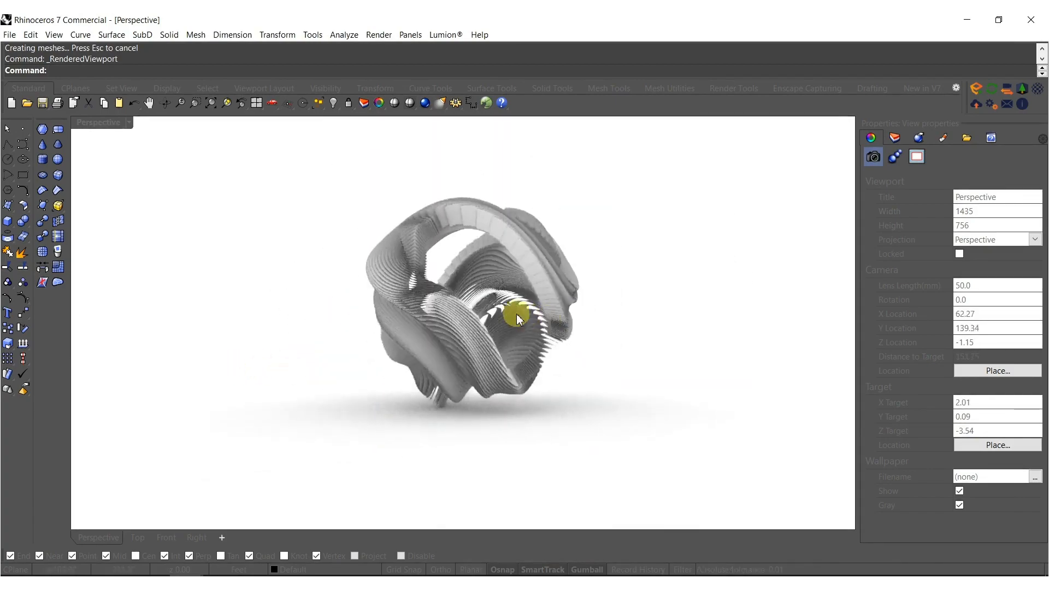
{"action": "scroll", "coordinate": [505, 317], "scroll_direction": "up", "scroll_amount": 6}
{"action": "right_click_drag", "start_coordinate": [438, 323], "coordinate": [353, 294]}
{"action": "scroll", "coordinate": [390, 318], "scroll_direction": "down", "scroll_amount": 8}
{"action": "scroll", "coordinate": [413, 286], "scroll_direction": "up", "scroll_amount": 6}
Reopen Grasshopper and delete all the baked surfaces from the Rhino model.
{"action": "type", "text": "Gra"}
{"action": "key", "text": "Return"}
{"action": "left_click_drag", "start_coordinate": [621, 480], "coordinate": [169, 149]}
{"action": "key", "text": "Delete"}
Set the scale Factor slider to 1.1.
{"action": "right_click_drag", "start_coordinate": [694, 474], "coordinate": [733, 445]}
{"action": "scroll", "coordinate": [733, 445], "scroll_direction": "up", "scroll_amount": 4}
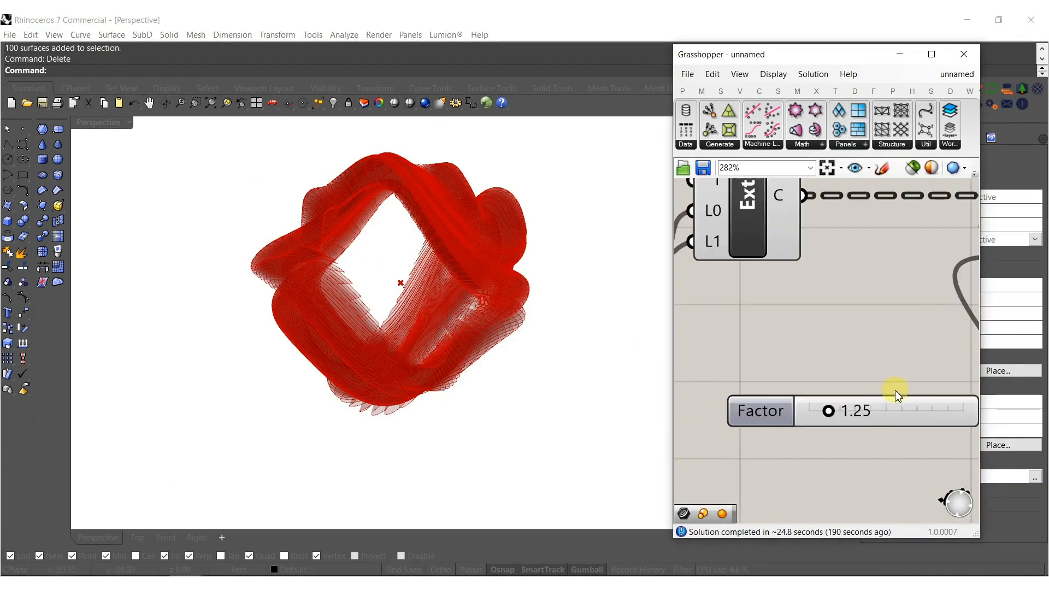
{"action": "double_click", "coordinate": [897, 411]}
{"action": "type", "text": "1"}
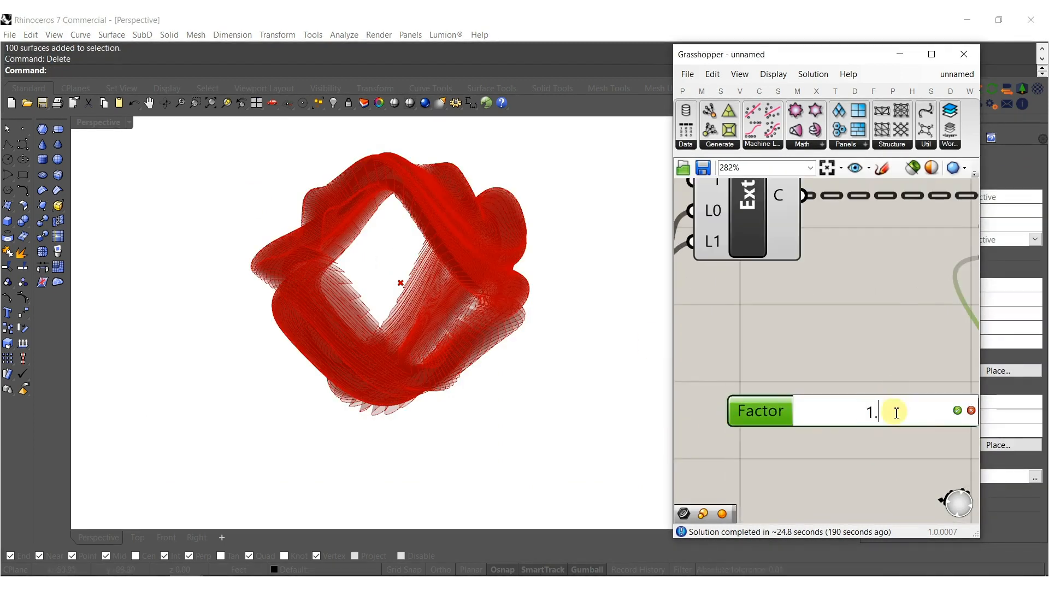
{"action": "type", "text": ".1"}
{"action": "key", "text": "Return"}
Bake the Loft component's surfaces into Rhino and close the Grasshopper window.
{"action": "scroll", "coordinate": [824, 298], "scroll_direction": "down", "scroll_amount": 4}
{"action": "right_click_drag", "start_coordinate": [825, 301], "coordinate": [747, 309]}
{"action": "scroll", "coordinate": [905, 241], "scroll_direction": "up", "scroll_amount": 4}
{"action": "left_click", "coordinate": [899, 292]}
{"action": "middle_click", "coordinate": [899, 291]}
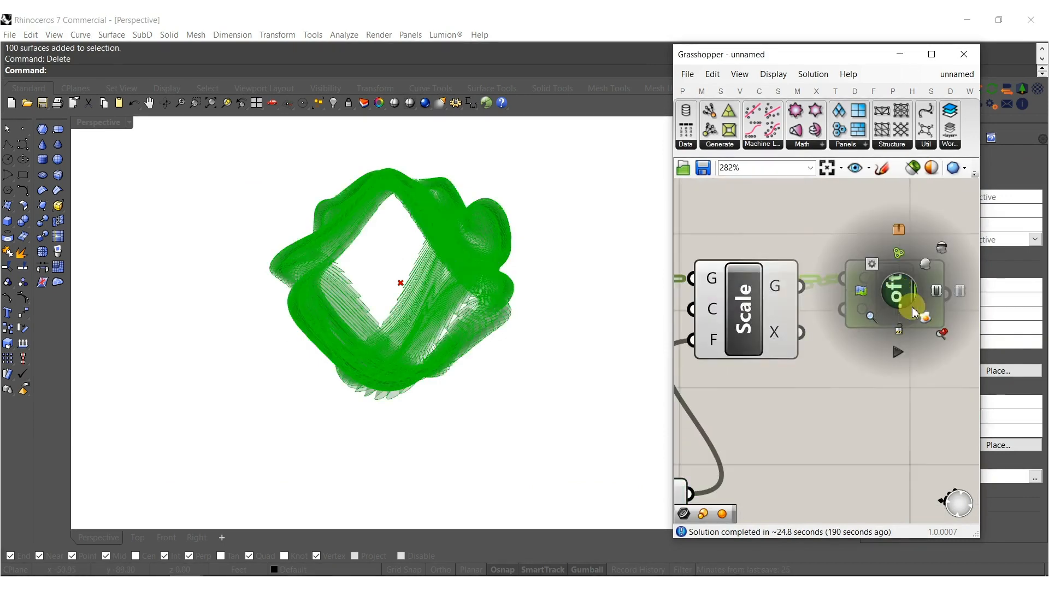
{"action": "left_click", "coordinate": [904, 342]}
{"action": "left_click", "coordinate": [963, 54]}
Examine the rendered ribbed model from several angles and distances in the Perspective viewport.
{"action": "right_click_drag", "start_coordinate": [228, 346], "coordinate": [300, 351]}
{"action": "right_click_drag", "start_coordinate": [477, 310], "coordinate": [590, 317]}
{"action": "scroll", "coordinate": [527, 345], "scroll_direction": "up", "scroll_amount": 3}
{"action": "right_click_drag", "start_coordinate": [526, 345], "coordinate": [323, 330]}
{"action": "scroll", "coordinate": [525, 344], "scroll_direction": "down", "scroll_amount": 6}
{"action": "scroll", "coordinate": [446, 299], "scroll_direction": "up", "scroll_amount": 3}
{"action": "right_click_drag", "start_coordinate": [447, 298], "coordinate": [534, 365]}
{"action": "right_click_drag", "start_coordinate": [485, 268], "coordinate": [450, 289]}
Reopen Grasshopper and add a Sphere component in the empty area below the start of the definition.
{"action": "type", "text": "Grasshopper"}
{"action": "key", "text": "Return"}
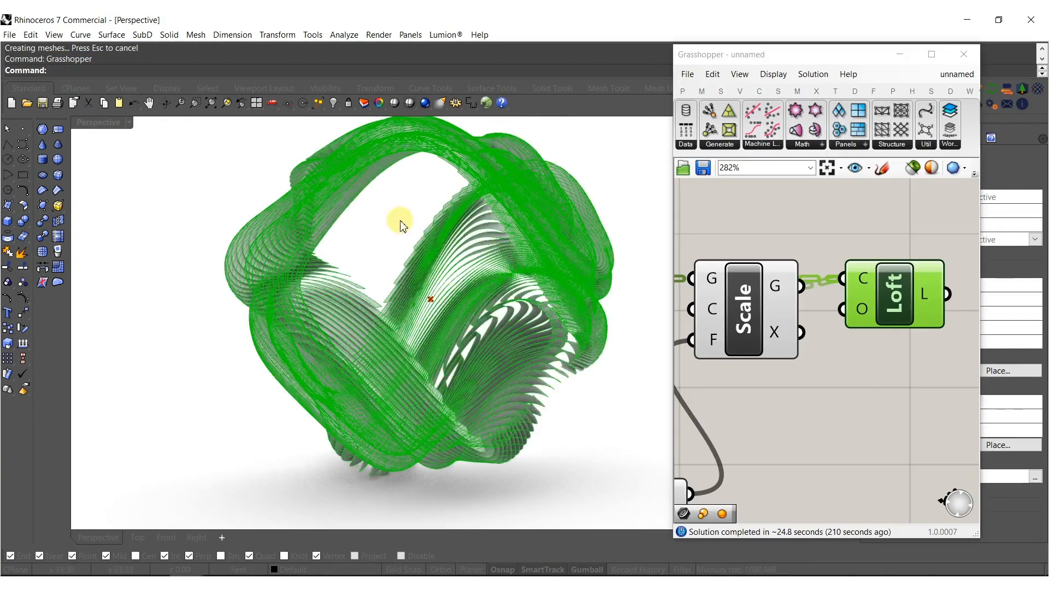
{"action": "scroll", "coordinate": [855, 375], "scroll_direction": "down", "scroll_amount": 10}
{"action": "right_click_drag", "start_coordinate": [663, 429], "coordinate": [492, 371]}
{"action": "scroll", "coordinate": [765, 413], "scroll_direction": "up", "scroll_amount": 2}
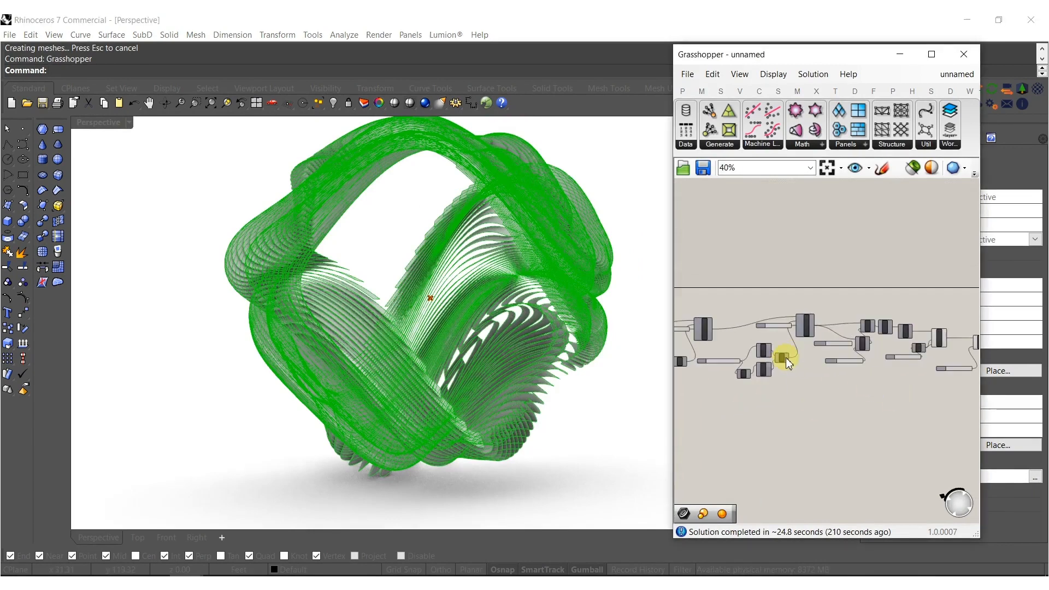
{"action": "right_click_drag", "start_coordinate": [799, 415], "coordinate": [874, 415]}
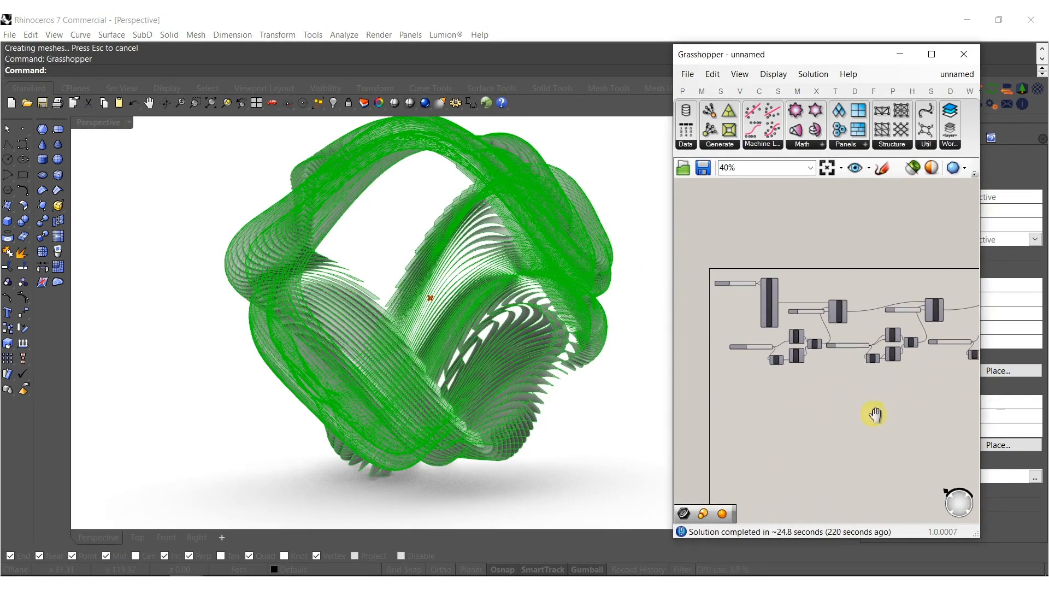
{"action": "double_click", "coordinate": [777, 410]}
{"action": "type", "text": "sp"}
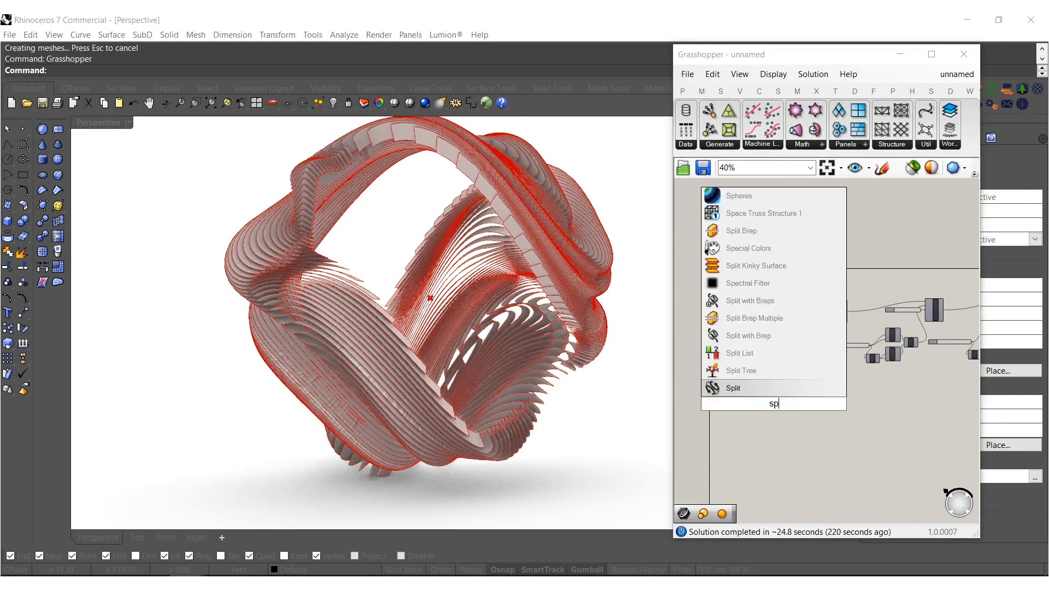
{"action": "type", "text": "her"}
{"action": "left_click", "coordinate": [752, 389]}
{"action": "scroll", "coordinate": [795, 426], "scroll_direction": "up", "scroll_amount": 5}
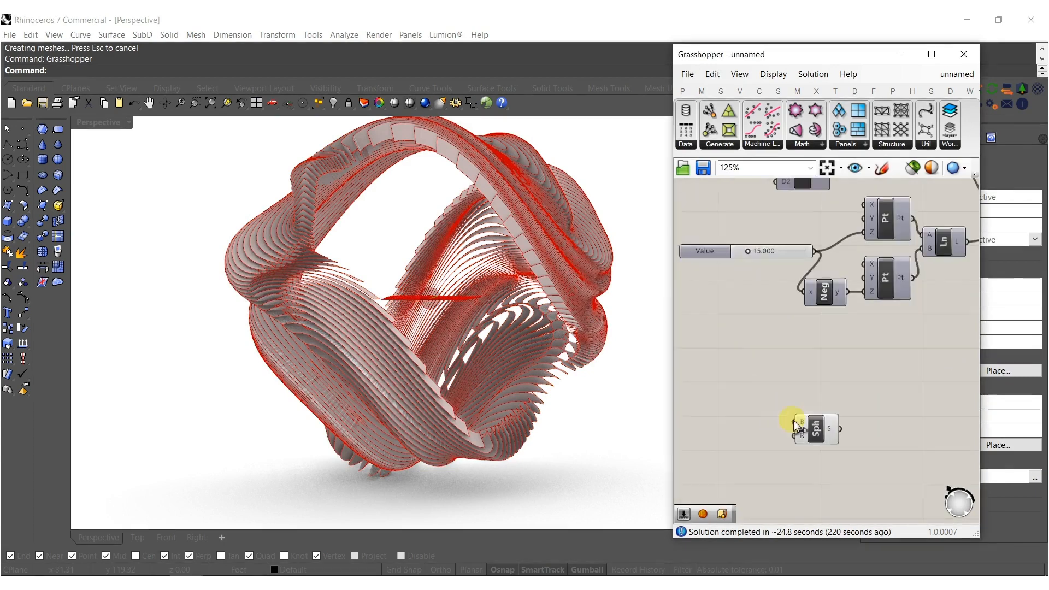
Add a number slider with the value 15 and connect it to the Sphere component's R input.
{"action": "double_click", "coordinate": [742, 433]}
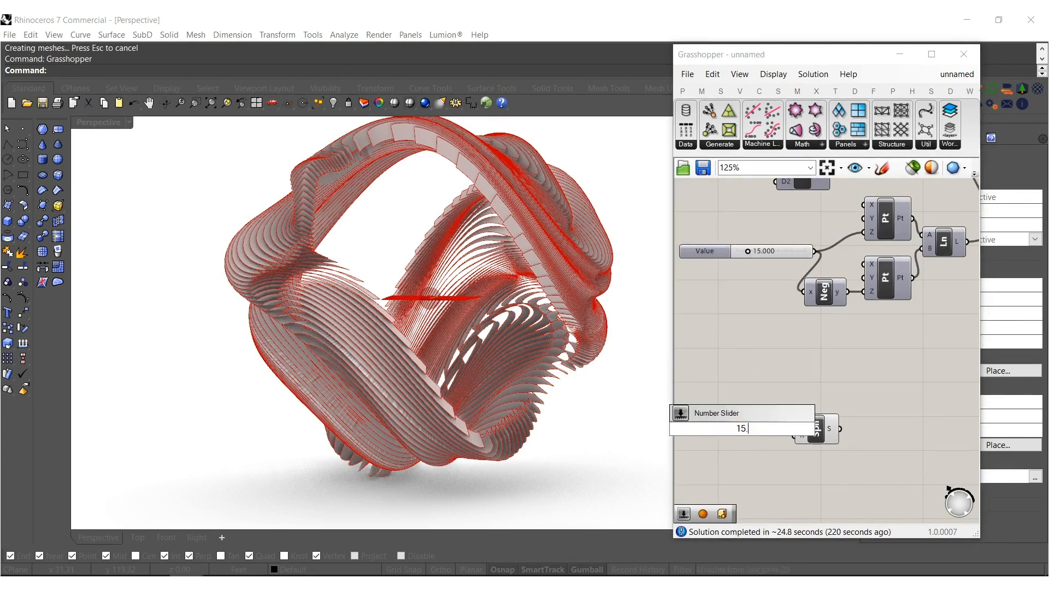
{"action": "type", "text": "15"}
{"action": "key", "text": "Return"}
{"action": "scroll", "coordinate": [797, 437], "scroll_direction": "up", "scroll_amount": 3}
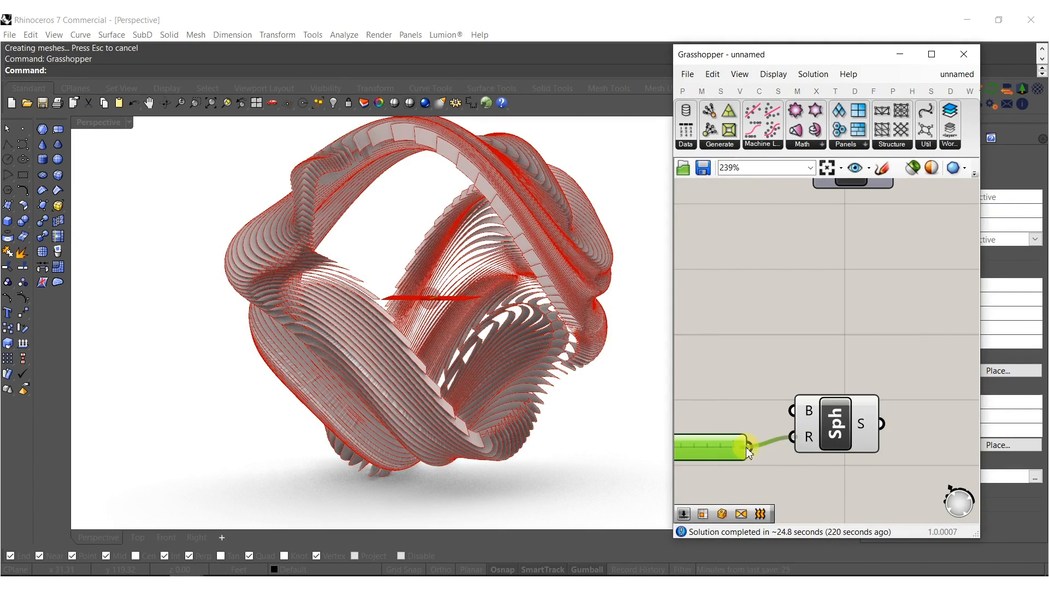
{"action": "left_click_drag", "start_coordinate": [747, 448], "coordinate": [748, 447]}
Reduce the Radius slider to about 10.368 so the sphere fits inside the ribbed form.
{"action": "left_click_drag", "start_coordinate": [715, 452], "coordinate": [782, 409]}
{"action": "scroll", "coordinate": [703, 451], "scroll_direction": "up", "scroll_amount": 5}
{"action": "scroll", "coordinate": [880, 317], "scroll_direction": "down", "scroll_amount": 5}
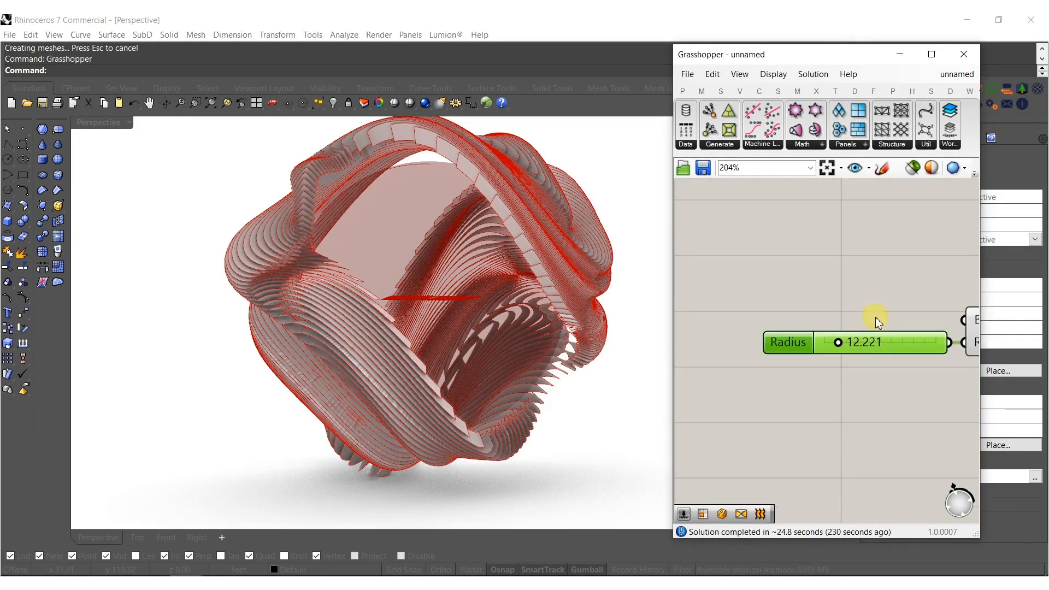
{"action": "scroll", "coordinate": [826, 342], "scroll_direction": "up", "scroll_amount": 5}
{"action": "left_click_drag", "start_coordinate": [880, 361], "coordinate": [873, 357]}
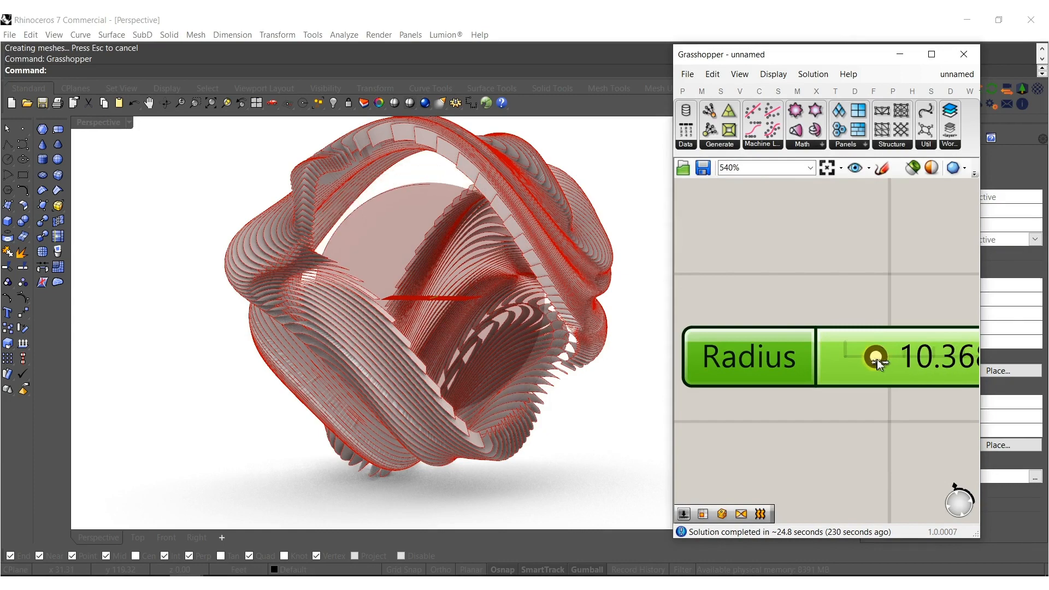
{"action": "scroll", "coordinate": [914, 325], "scroll_direction": "down", "scroll_amount": 5}
Undo the last bake, then bake the sphere into Rhino and close the Grasshopper window.
{"action": "right_click_drag", "start_coordinate": [914, 325], "coordinate": [799, 311]}
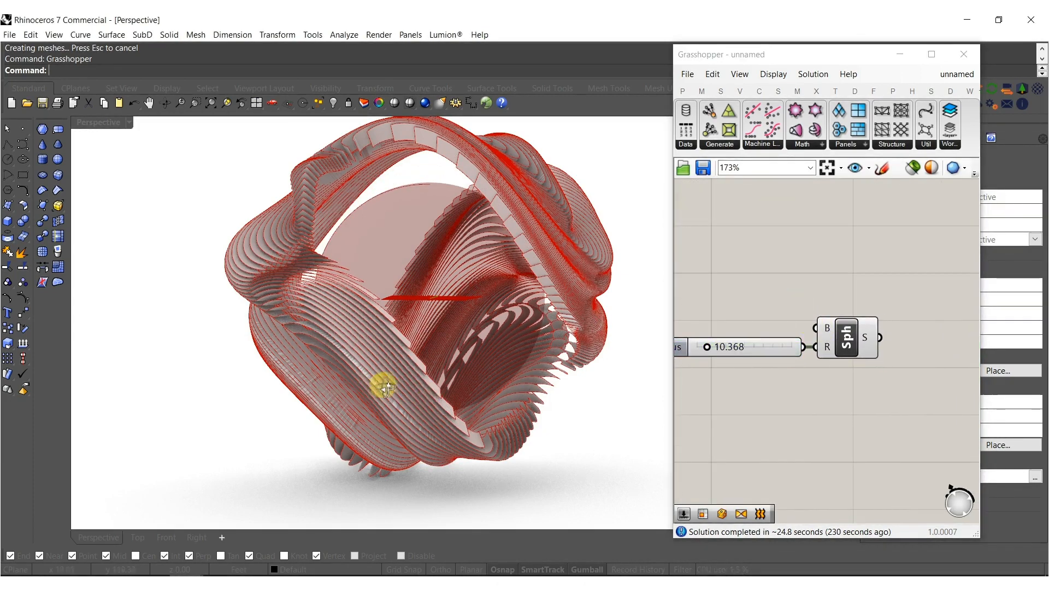
{"action": "right_click_drag", "start_coordinate": [375, 382], "coordinate": [416, 389]}
{"action": "key", "text": "ctrl+z"}
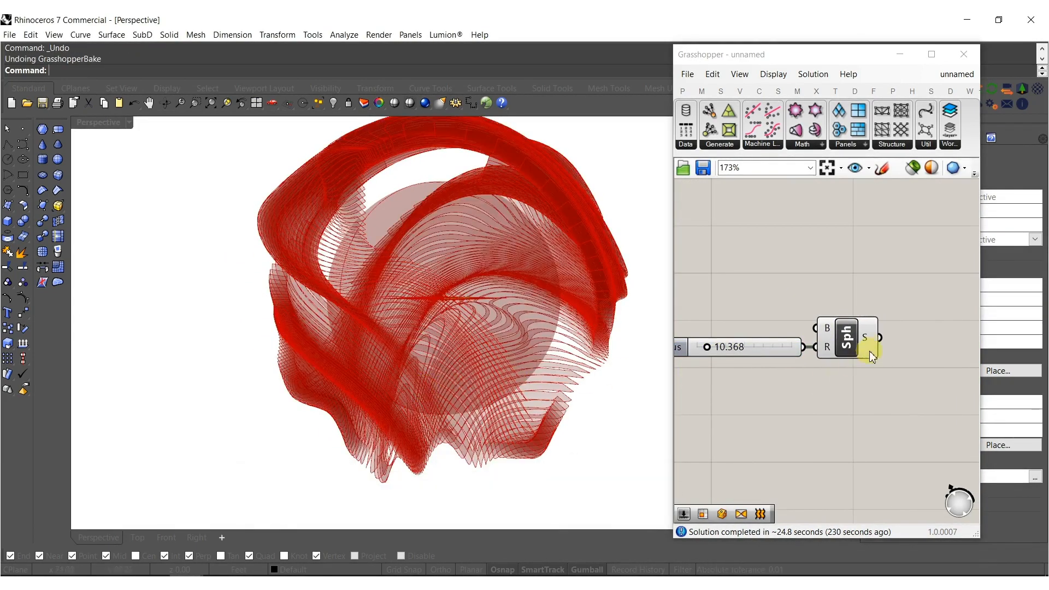
{"action": "left_click", "coordinate": [847, 340]}
{"action": "middle_click", "coordinate": [845, 339]}
{"action": "left_click", "coordinate": [868, 361]}
{"action": "left_click", "coordinate": [882, 303]}
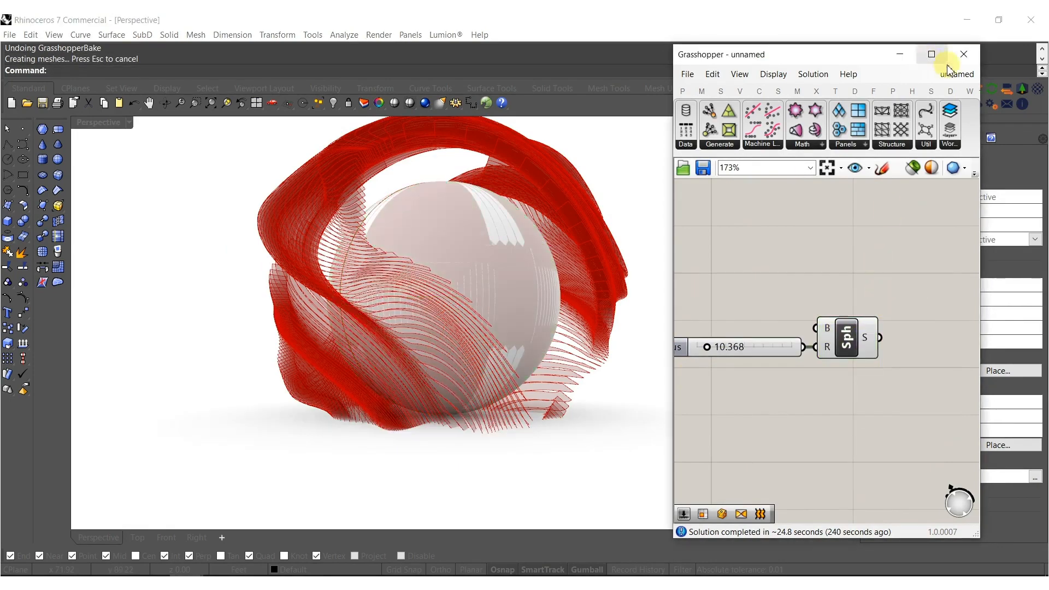
{"action": "left_click", "coordinate": [965, 55]}
Draw a corner-to-corner rectangular plane starting at the sphere and extending well past its side.
{"action": "right_click_drag", "start_coordinate": [363, 279], "coordinate": [354, 318]}
{"action": "left_click", "coordinate": [384, 311]}
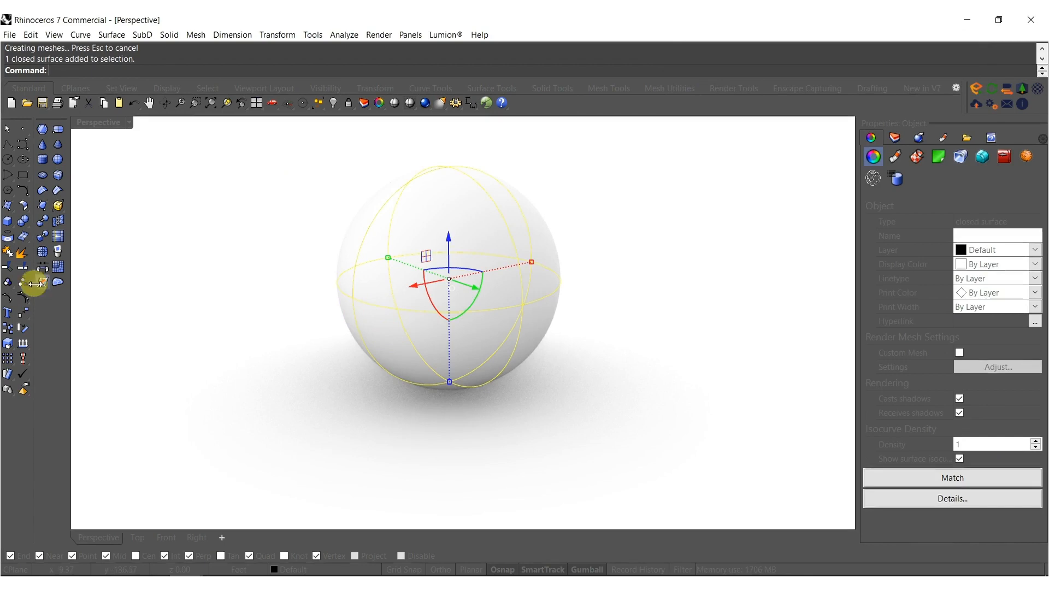
{"action": "left_click", "coordinate": [11, 208]}
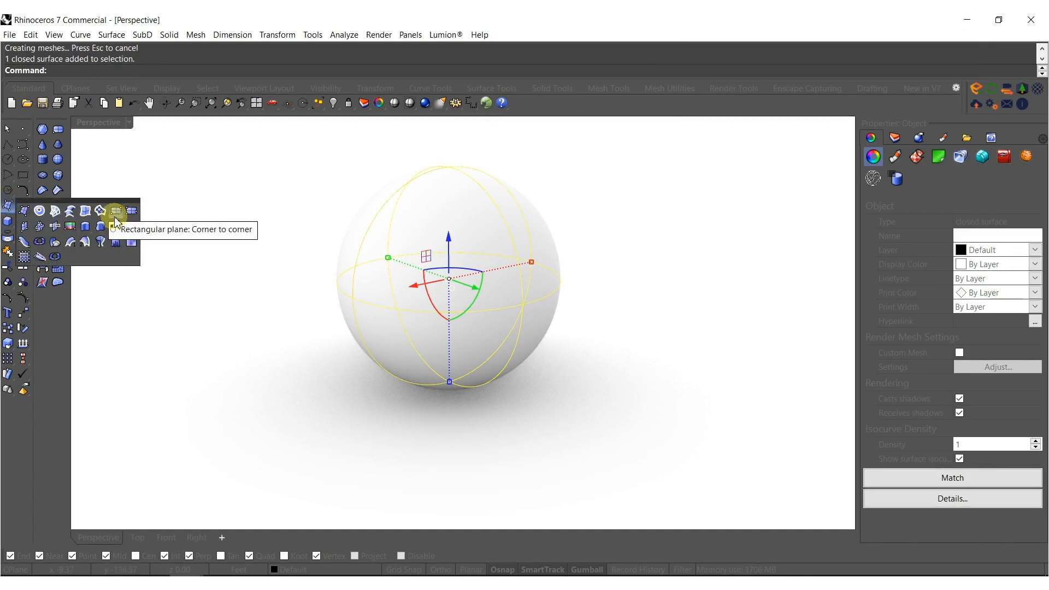
{"action": "left_click", "coordinate": [115, 212]}
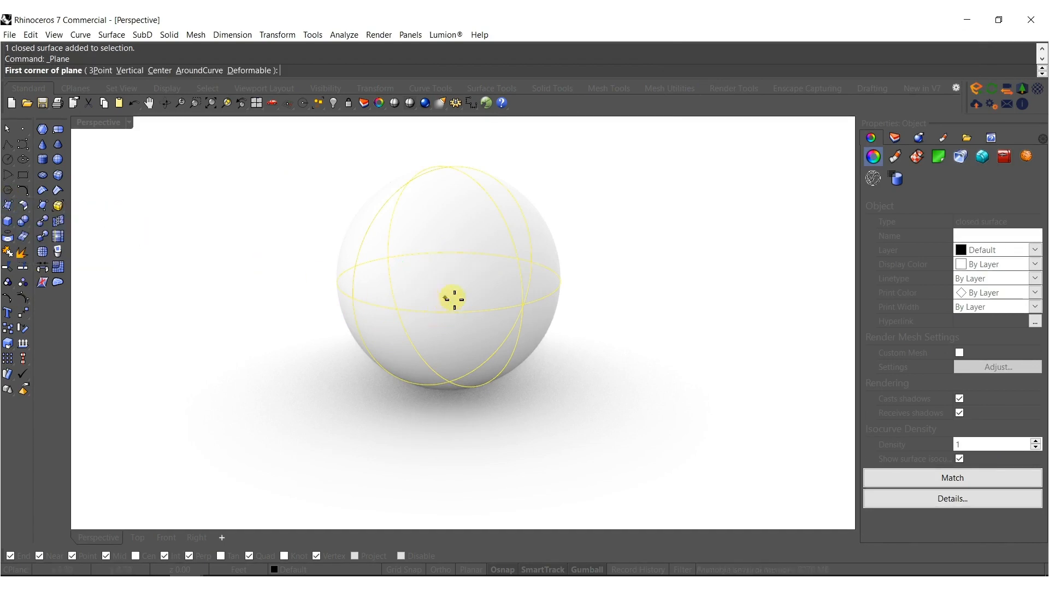
{"action": "left_click", "coordinate": [358, 293]}
{"action": "left_click", "coordinate": [840, 316]}
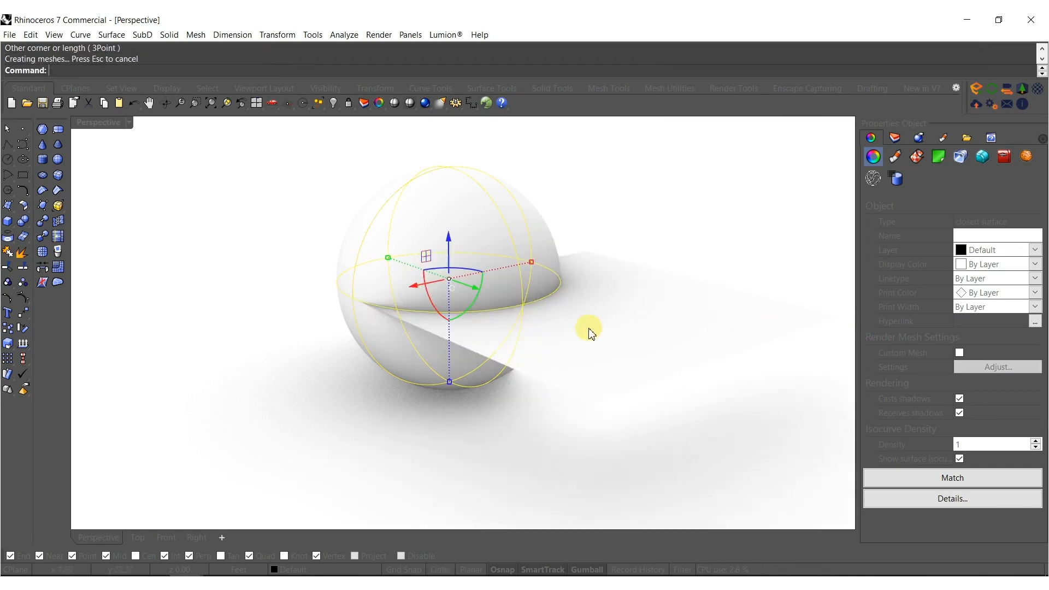
Move the plane so that it is centred around the sphere, cutting through its middle.
{"action": "left_click_drag", "start_coordinate": [662, 346], "coordinate": [443, 267]}
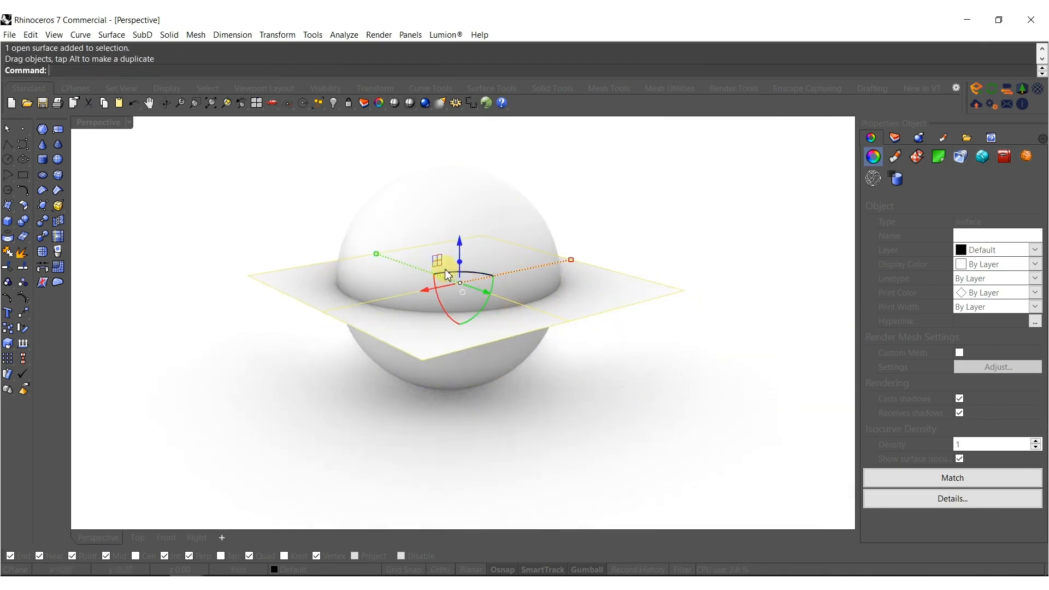
{"action": "key", "text": "Escape"}
{"action": "right_click_drag", "start_coordinate": [452, 281], "coordinate": [553, 391]}
{"action": "left_click", "coordinate": [628, 433]}
{"action": "left_click_drag", "start_coordinate": [634, 429], "coordinate": [607, 429]}
{"action": "right_click_drag", "start_coordinate": [635, 395], "coordinate": [503, 347]}
{"action": "key", "text": "Escape"}
{"action": "left_click", "coordinate": [333, 348]}
{"action": "left_click_drag", "start_coordinate": [333, 348], "coordinate": [330, 368]}
{"action": "key", "text": "Escape"}
Delete the baked sphere and switch the Perspective viewport to Shaded display.
{"action": "left_click", "coordinate": [347, 304]}
{"action": "key", "text": "Delete"}
{"action": "middle_click", "coordinate": [347, 306]}
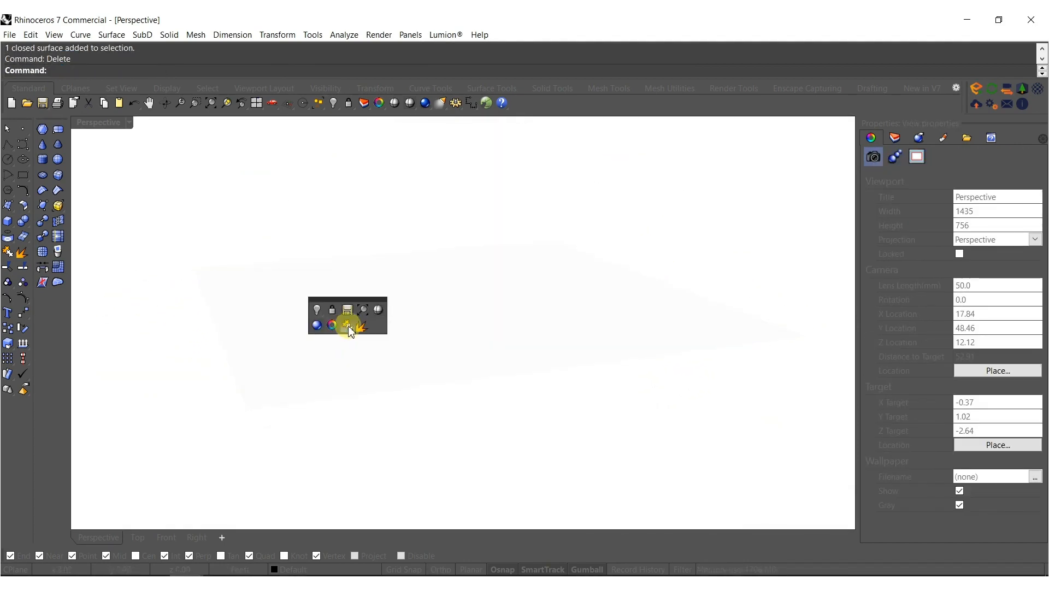
{"action": "left_click", "coordinate": [377, 313]}
Rebuild the plane with a point count of 125 in U and V and degree 3 in both directions.
{"action": "left_click", "coordinate": [471, 355]}
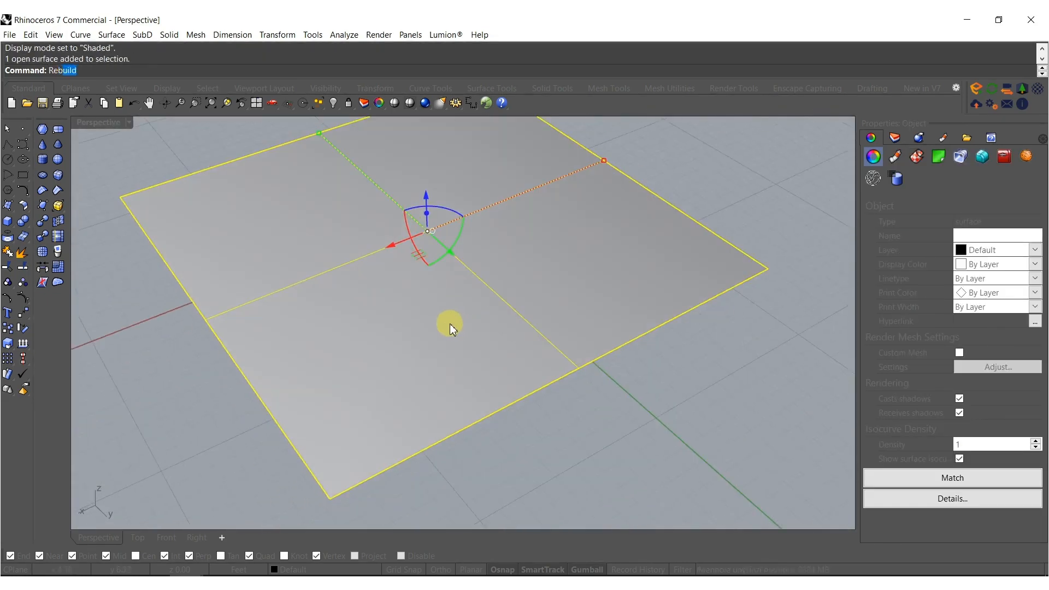
{"action": "type", "text": "Re"}
{"action": "key", "text": "Return"}
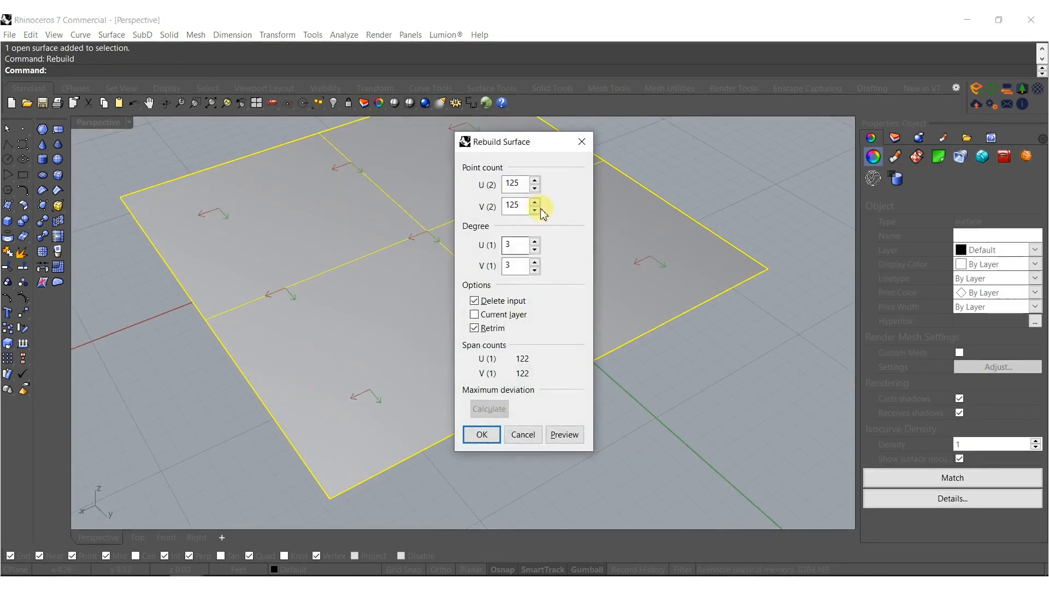
{"action": "left_click", "coordinate": [481, 435]}
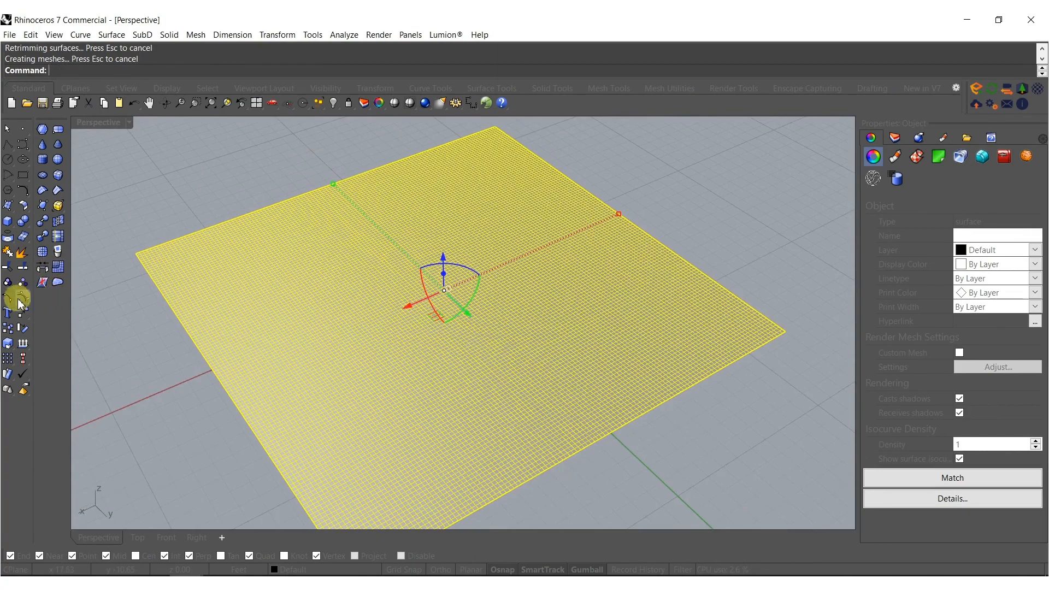
Turn on the plane's control points and brush-select a broad winding band of them across the middle.
{"action": "left_click", "coordinate": [24, 298]}
{"action": "left_click", "coordinate": [209, 87]}
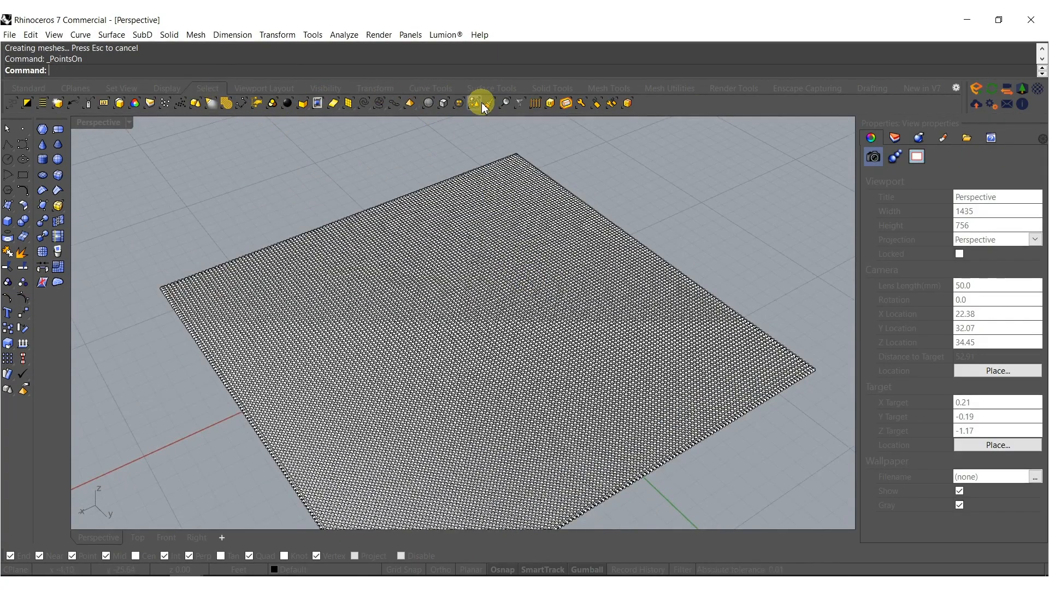
{"action": "left_click", "coordinate": [490, 105]}
{"action": "mouse_move", "coordinate": [452, 307]}
{"action": "right_mouse_down"}
{"action": "mouse_move", "coordinate": [452, 388]}
{"action": "mouse_move", "coordinate": [451, 378]}
{"action": "right_mouse_up"}
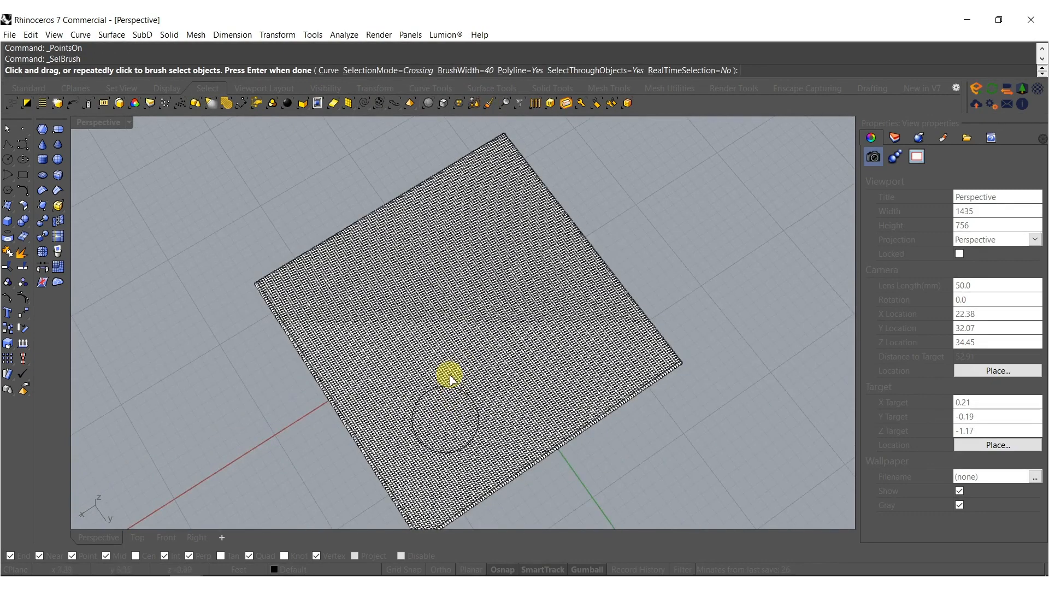
{"action": "mouse_move", "coordinate": [494, 399]}
{"action": "left_mouse_down"}
{"action": "mouse_move", "coordinate": [433, 314]}
{"action": "mouse_move", "coordinate": [483, 282]}
{"action": "left_mouse_up"}
{"action": "mouse_move", "coordinate": [459, 234]}
{"action": "left_mouse_down"}
{"action": "mouse_move", "coordinate": [342, 290]}
{"action": "mouse_move", "coordinate": [358, 361]}
{"action": "mouse_move", "coordinate": [375, 372]}
{"action": "left_mouse_up"}
{"action": "key", "text": "Return"}
Remove the surface itself from the selection and raise the brushed control points vertically into a plateau.
{"action": "right_click_drag", "start_coordinate": [520, 302], "coordinate": [534, 305], "text": "shift"}
{"action": "left_click", "coordinate": [538, 304], "text": "ctrl"}
{"action": "mouse_move", "coordinate": [561, 360]}
{"action": "right_mouse_down"}
{"action": "mouse_move", "coordinate": [526, 278]}
{"action": "mouse_move", "coordinate": [536, 277]}
{"action": "mouse_move", "coordinate": [426, 279]}
{"action": "right_mouse_up"}
{"action": "left_click_drag", "start_coordinate": [452, 256], "coordinate": [450, 211]}
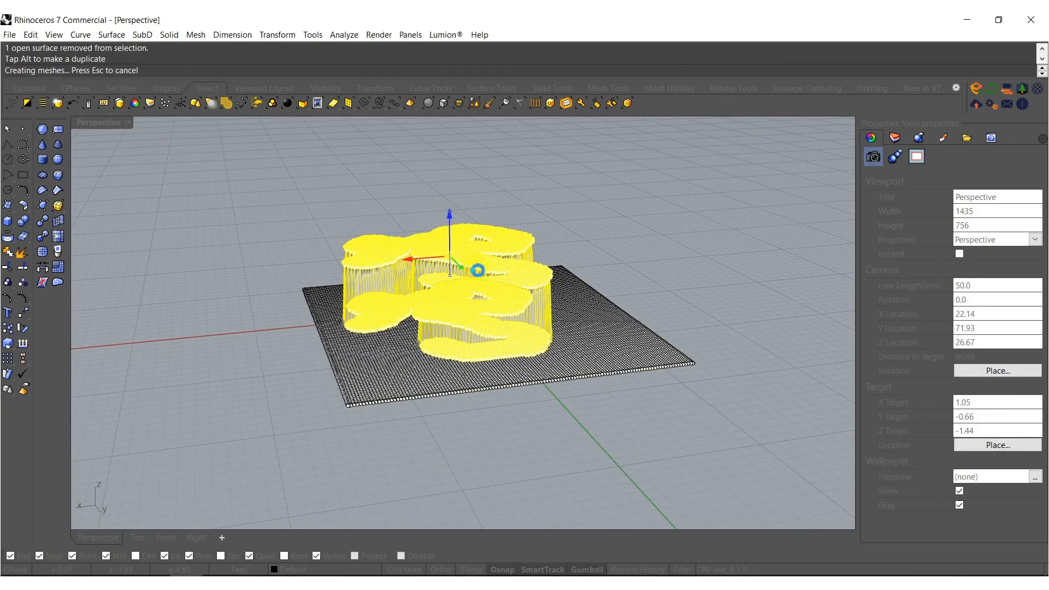
{"action": "scroll", "coordinate": [488, 302], "scroll_direction": "up", "scroll_amount": 4}
{"action": "right_click_drag", "start_coordinate": [494, 323], "coordinate": [496, 410]}
{"action": "key", "text": "Escape"}
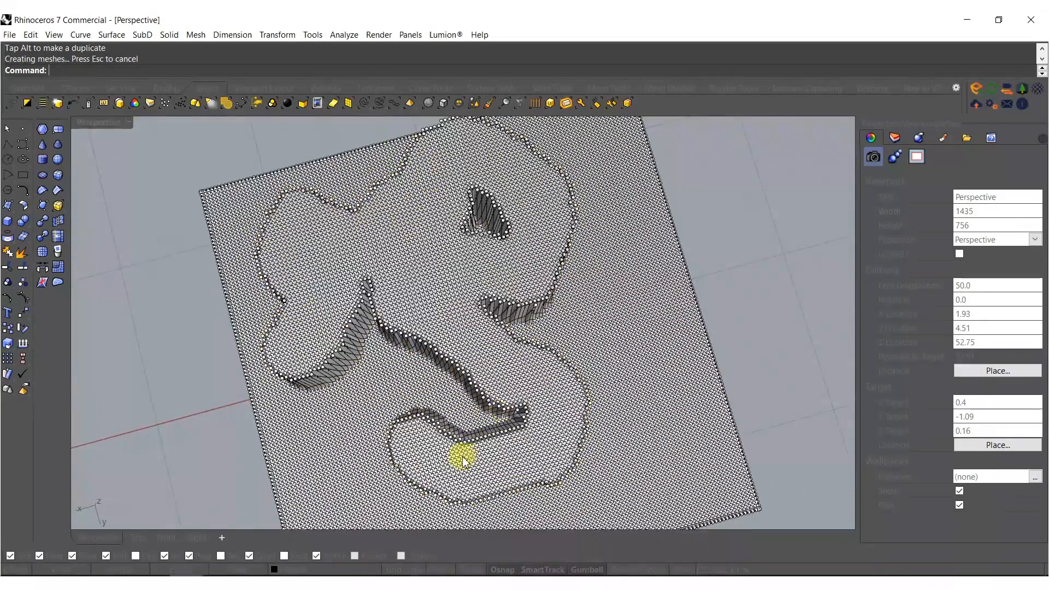
Brush-select a narrower winding band of control points along the top of the raised plateau.
{"action": "right_click", "coordinate": [453, 463]}
{"action": "left_click_drag", "start_coordinate": [445, 480], "coordinate": [551, 446]}
{"action": "mouse_move", "coordinate": [520, 385]}
{"action": "left_mouse_down"}
{"action": "mouse_move", "coordinate": [427, 310]}
{"action": "mouse_move", "coordinate": [492, 258]}
{"action": "mouse_move", "coordinate": [513, 206]}
{"action": "mouse_move", "coordinate": [424, 188]}
{"action": "mouse_move", "coordinate": [359, 252]}
{"action": "left_mouse_up"}
{"action": "left_click_drag", "start_coordinate": [319, 315], "coordinate": [321, 311]}
{"action": "key", "text": "Return"}
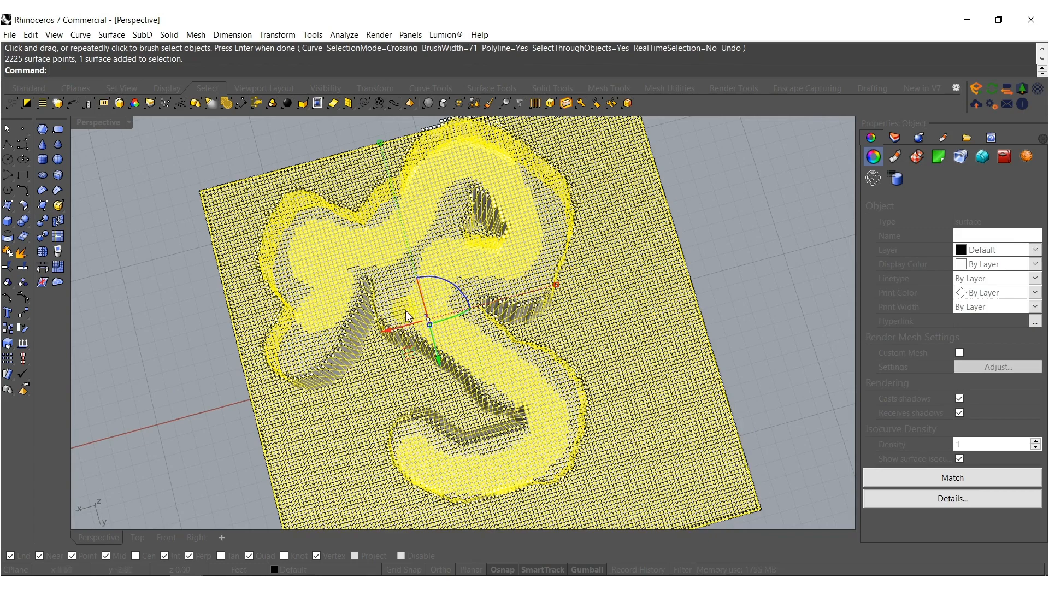
{"action": "scroll", "coordinate": [408, 315], "scroll_direction": "up", "scroll_amount": 5}
{"action": "key", "text": "Return"}
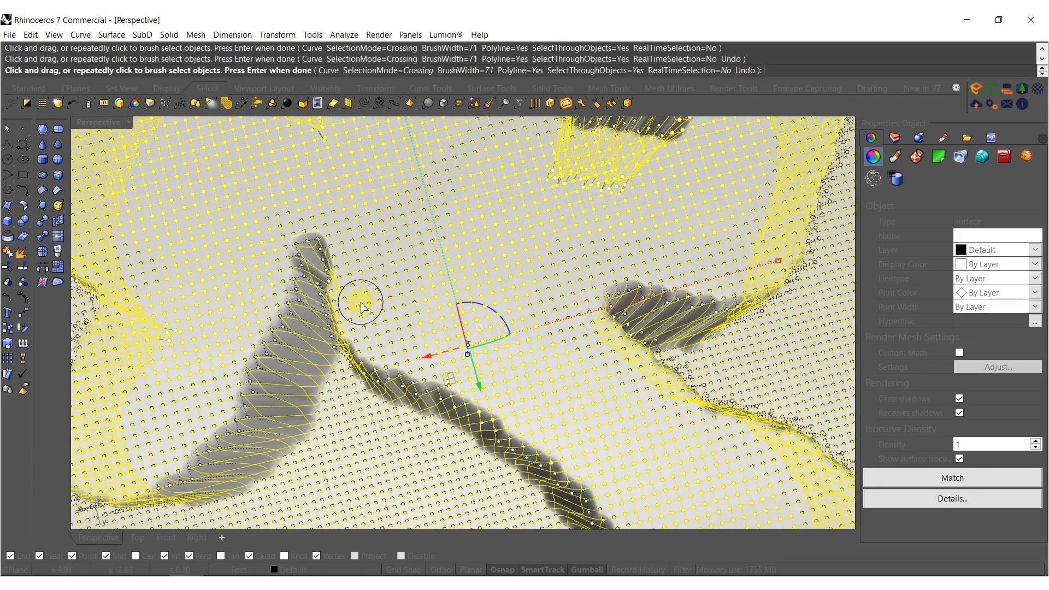
{"action": "key", "text": "Return"}
Remove the surface from the selection, raise the brushed points high above the plateau, and hide the control points.
{"action": "scroll", "coordinate": [401, 313], "scroll_direction": "down", "scroll_amount": 8}
{"action": "right_click_drag", "start_coordinate": [402, 312], "coordinate": [395, 249]}
{"action": "left_click", "coordinate": [356, 379], "text": "ctrl"}
{"action": "scroll", "coordinate": [398, 315], "scroll_direction": "up", "scroll_amount": 6}
{"action": "right_click_drag", "start_coordinate": [397, 315], "coordinate": [386, 358]}
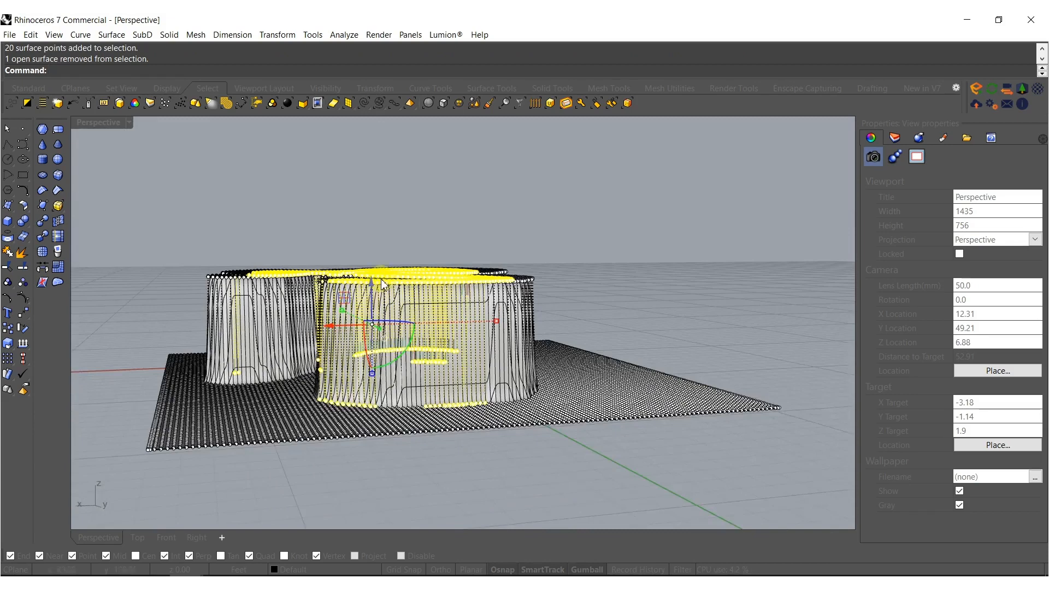
{"action": "left_click_drag", "start_coordinate": [374, 289], "coordinate": [373, 154]}
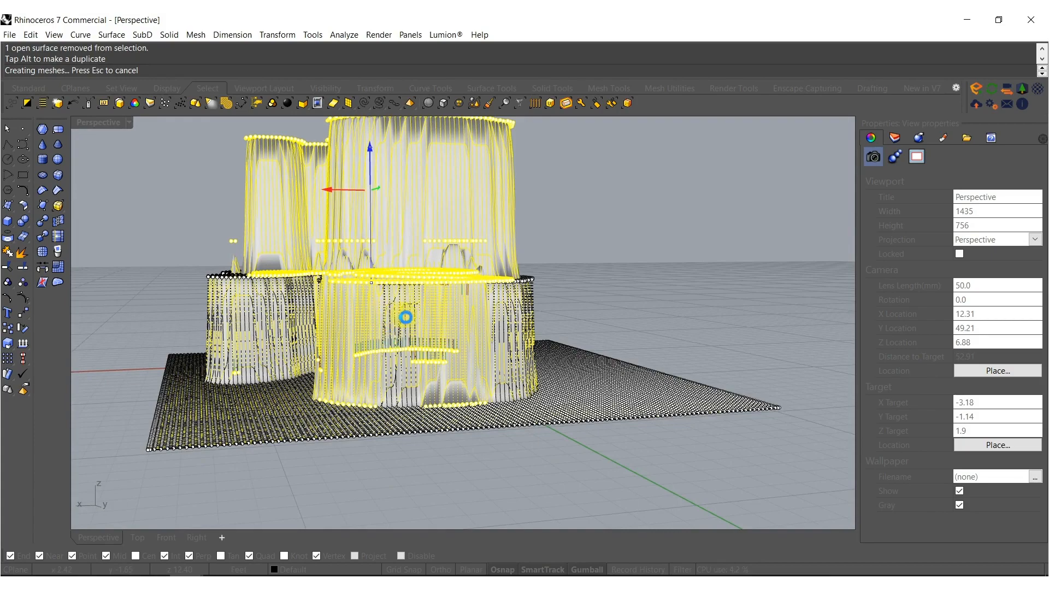
{"action": "right_click_drag", "start_coordinate": [406, 316], "coordinate": [467, 359]}
{"action": "key", "text": "Escape"}
{"action": "key", "text": "Escape"}
Smooth the terrain surface in X, Y and Z with fixed boundaries, a factor of 0.560352 per step and 100 steps.
{"action": "left_click", "coordinate": [467, 359]}
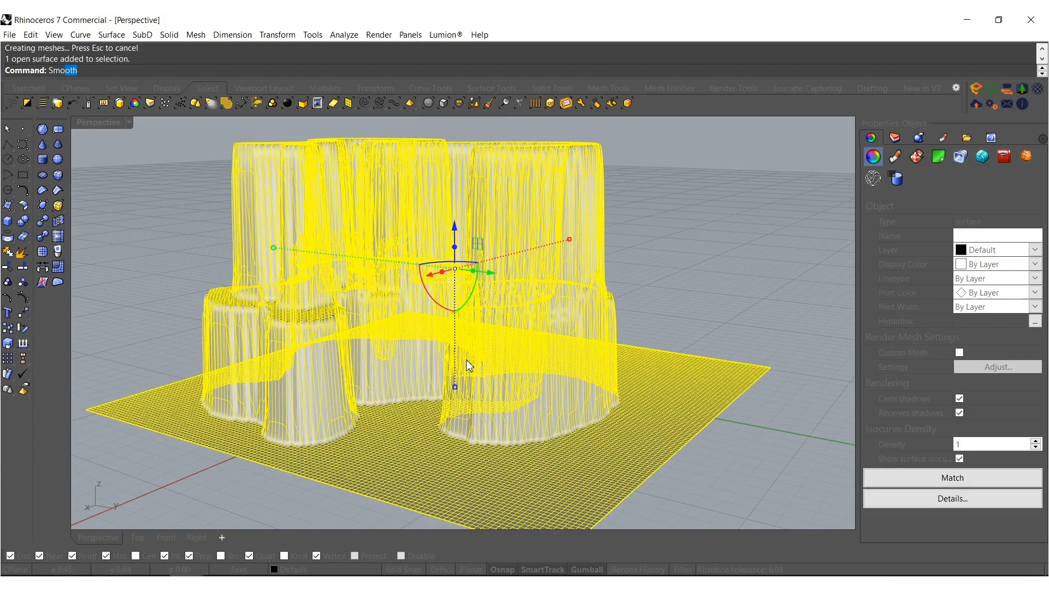
{"action": "type", "text": "Smoo"}
{"action": "key", "text": "Return"}
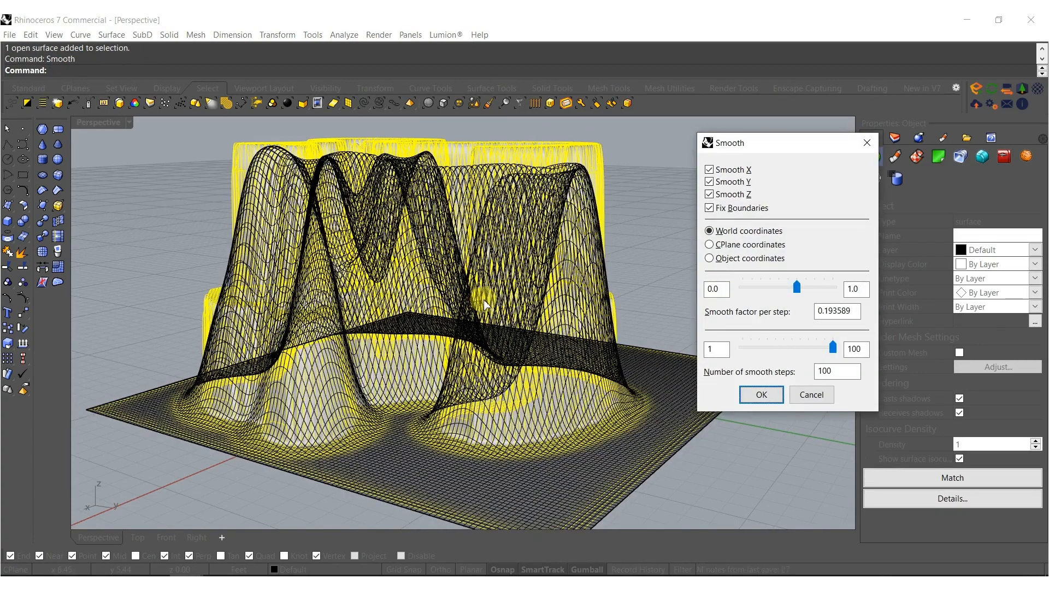
{"action": "left_click_drag", "start_coordinate": [825, 289], "coordinate": [825, 290]}
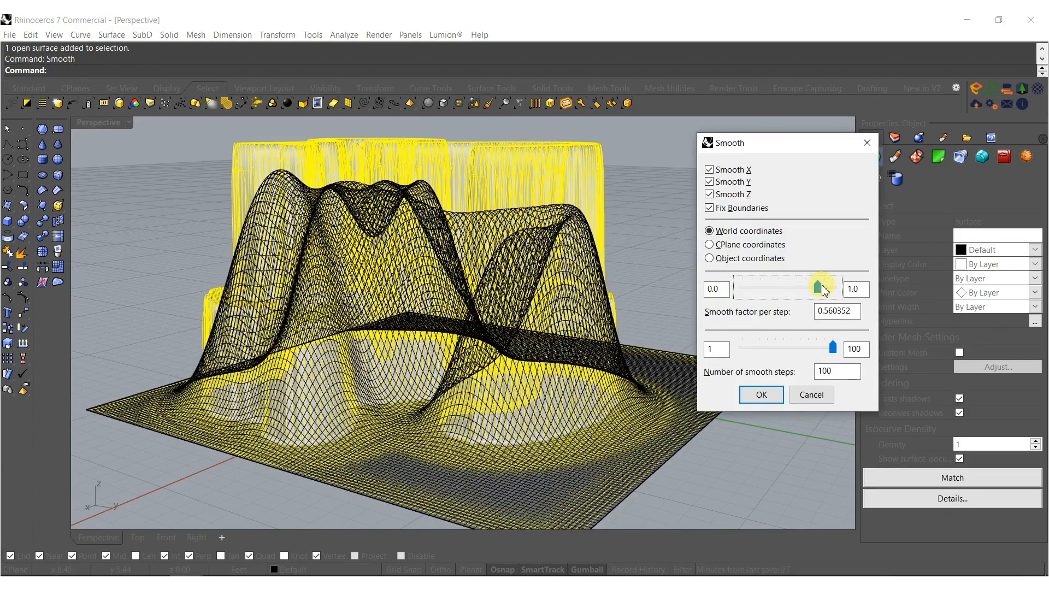
{"action": "left_click", "coordinate": [761, 394]}
{"action": "scroll", "coordinate": [444, 317], "scroll_direction": "down", "scroll_amount": 6}
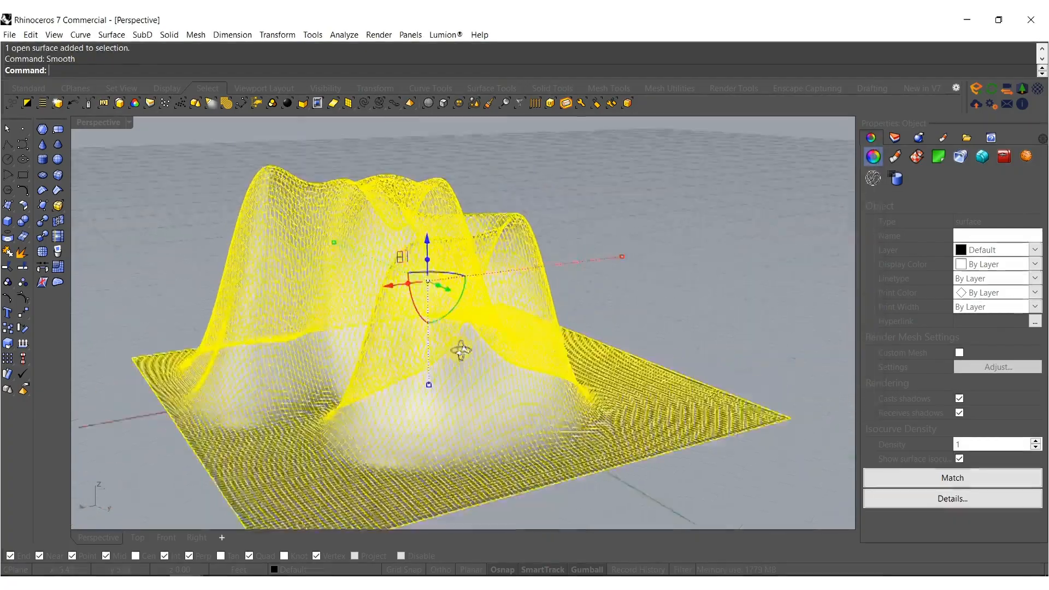
{"action": "key", "text": "Escape"}
Turn on the smoothed terrain's control points and brush-select a winding band of them across its slopes and peaks.
{"action": "right_click_drag", "start_coordinate": [445, 338], "coordinate": [550, 425]}
{"action": "scroll", "coordinate": [488, 374], "scroll_direction": "up", "scroll_amount": 4}
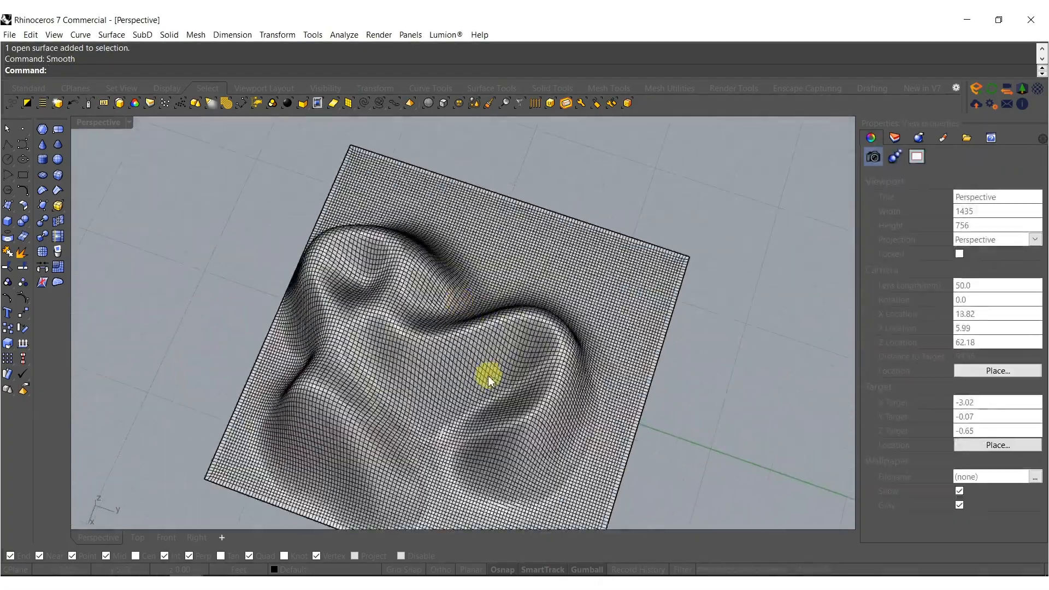
{"action": "right_click_drag", "start_coordinate": [488, 374], "coordinate": [427, 214]}
{"action": "left_click", "coordinate": [428, 214]}
{"action": "left_click", "coordinate": [25, 304]}
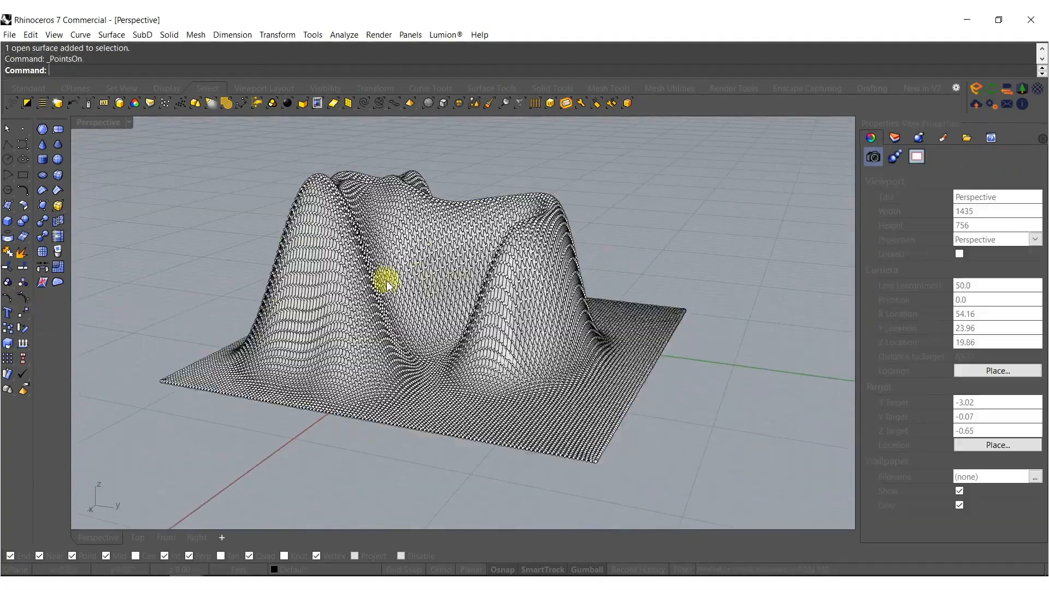
{"action": "right_click_drag", "start_coordinate": [386, 276], "coordinate": [401, 322]}
{"action": "left_click", "coordinate": [490, 104]}
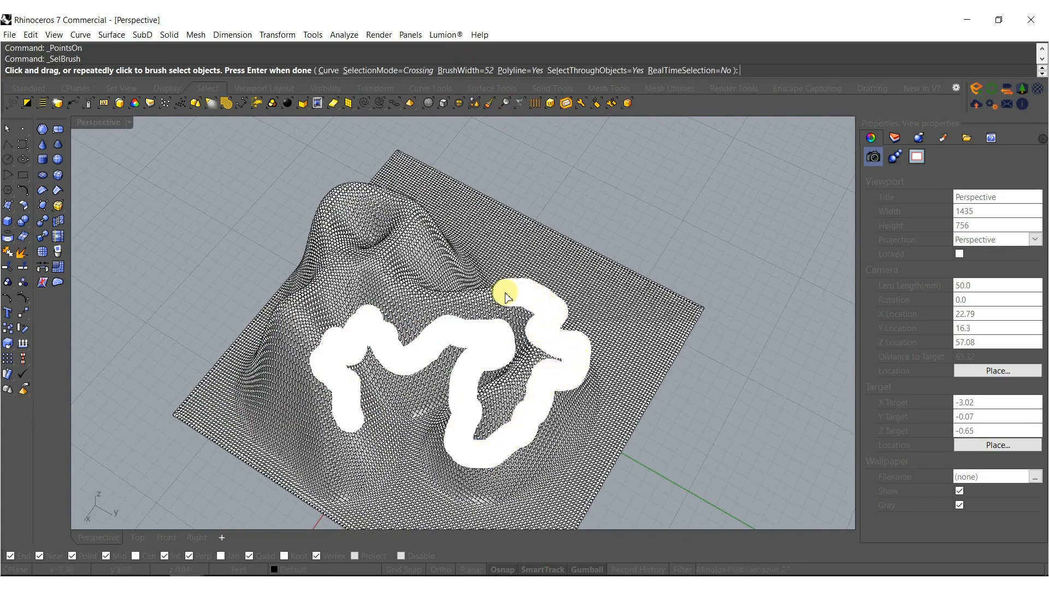
{"action": "left_click_drag", "start_coordinate": [401, 247], "coordinate": [273, 282]}
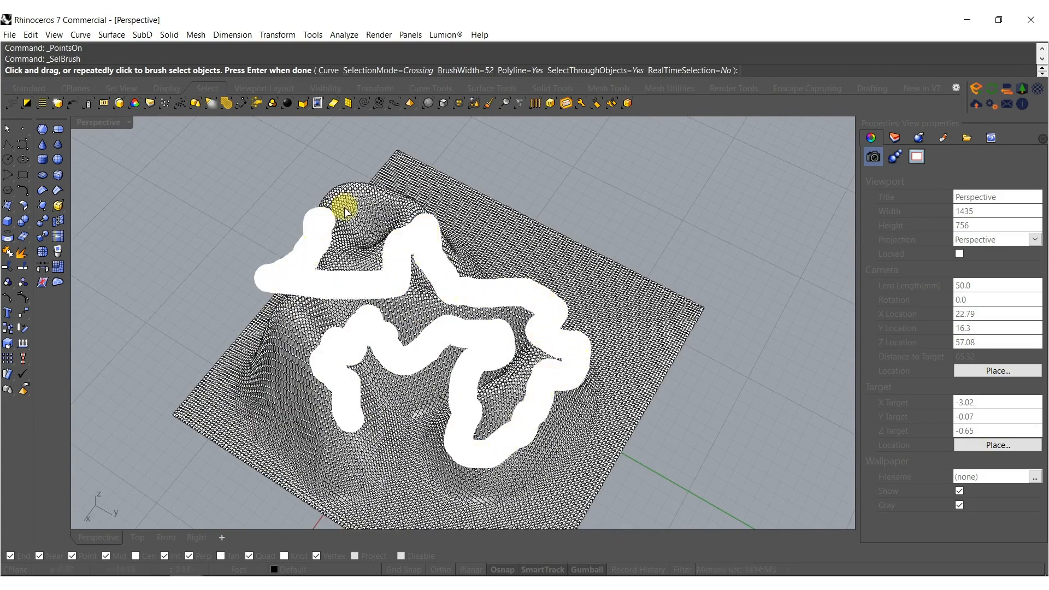
{"action": "left_click_drag", "start_coordinate": [344, 211], "coordinate": [347, 234]}
{"action": "key", "text": "Return"}
Remove the stray control points at the terrain's side from the selection, raise the rest vertically, and hide the control points.
{"action": "right_click_drag", "start_coordinate": [248, 331], "coordinate": [339, 290]}
{"action": "scroll", "coordinate": [256, 353], "scroll_direction": "up", "scroll_amount": 8}
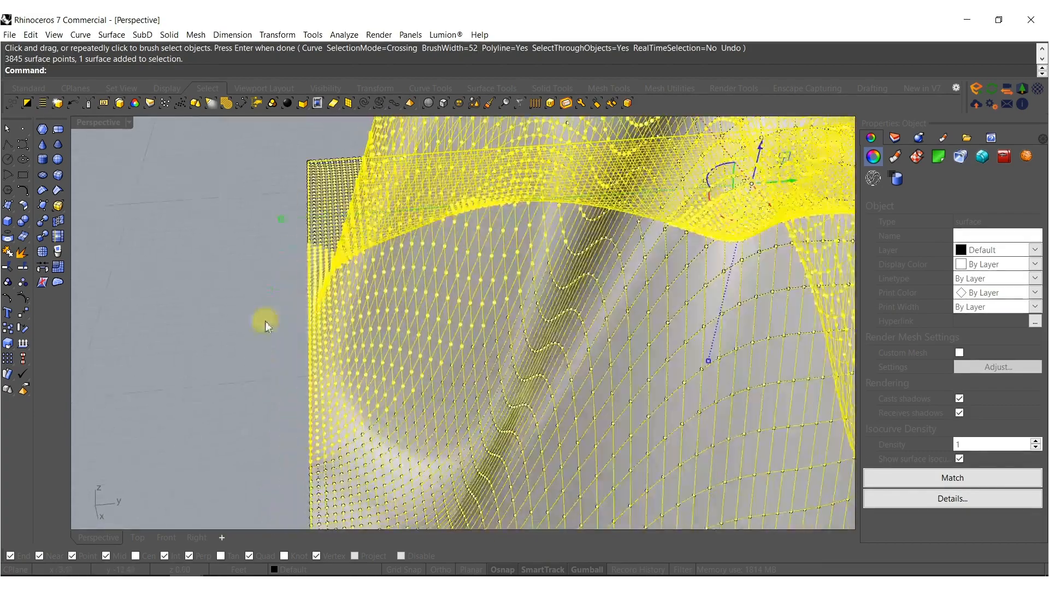
{"action": "left_click_drag", "start_coordinate": [397, 461], "coordinate": [398, 460], "text": "ctrl"}
{"action": "scroll", "coordinate": [380, 322], "scroll_direction": "down", "scroll_amount": 8}
{"action": "right_click_drag", "start_coordinate": [379, 322], "coordinate": [427, 241]}
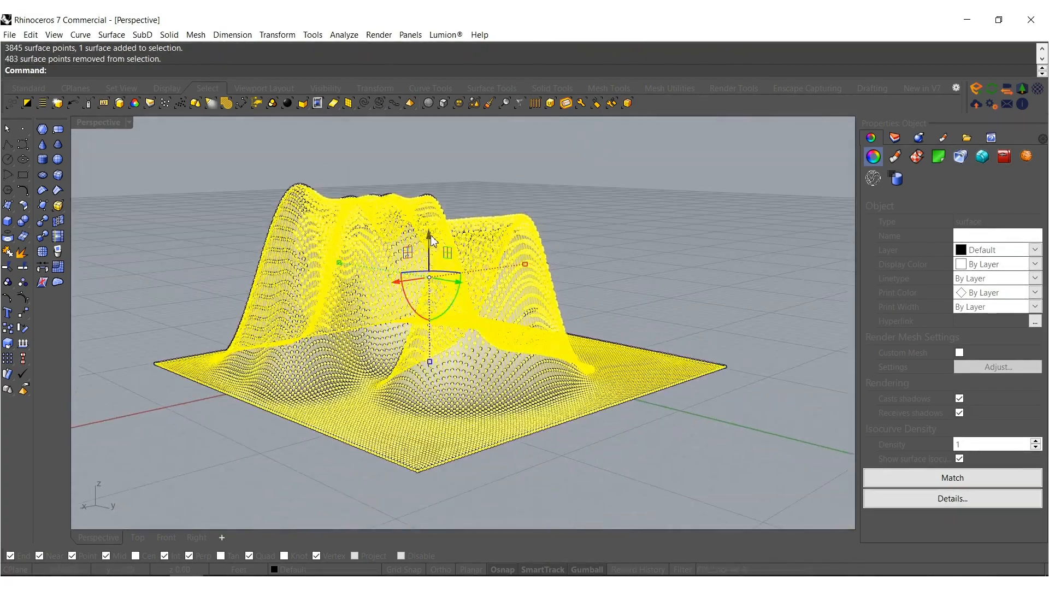
{"action": "left_click_drag", "start_coordinate": [429, 240], "coordinate": [431, 176]}
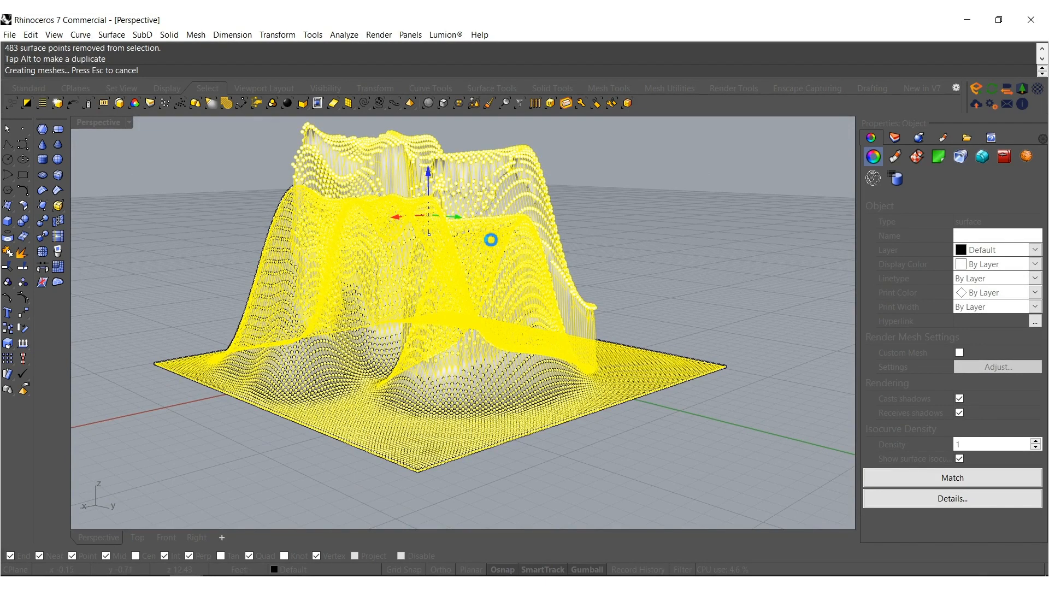
{"action": "key", "text": "Escape"}
{"action": "key", "text": "Escape"}
Try smoothing the reshaped terrain with a factor of 0.560352 over 100 steps, and undo that smoothing.
{"action": "right_click_drag", "start_coordinate": [488, 237], "coordinate": [509, 234]}
{"action": "left_click", "coordinate": [493, 350]}
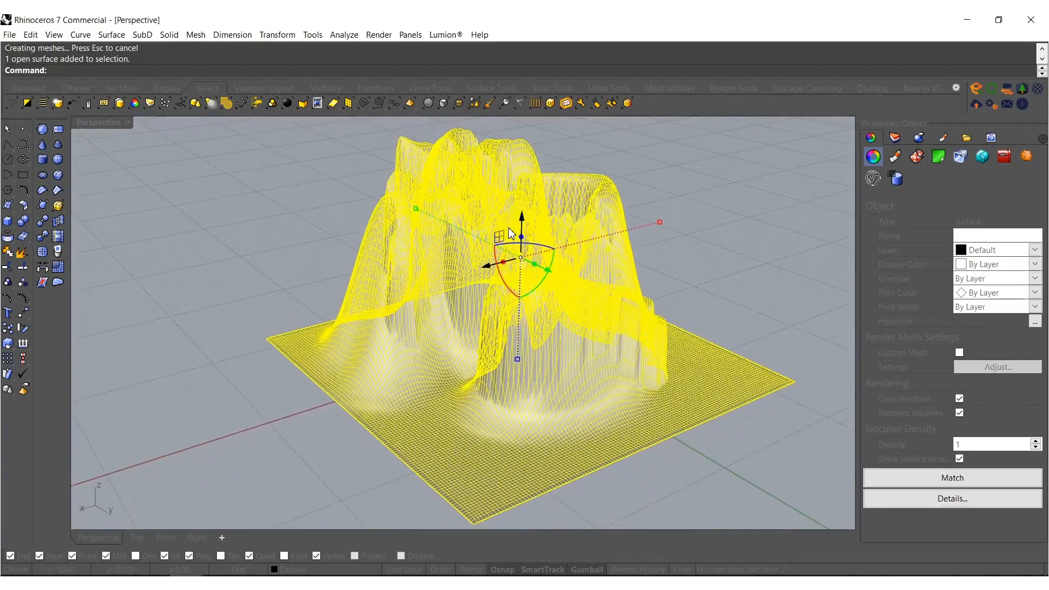
{"action": "type", "text": "Smooth"}
{"action": "key", "text": "Return"}
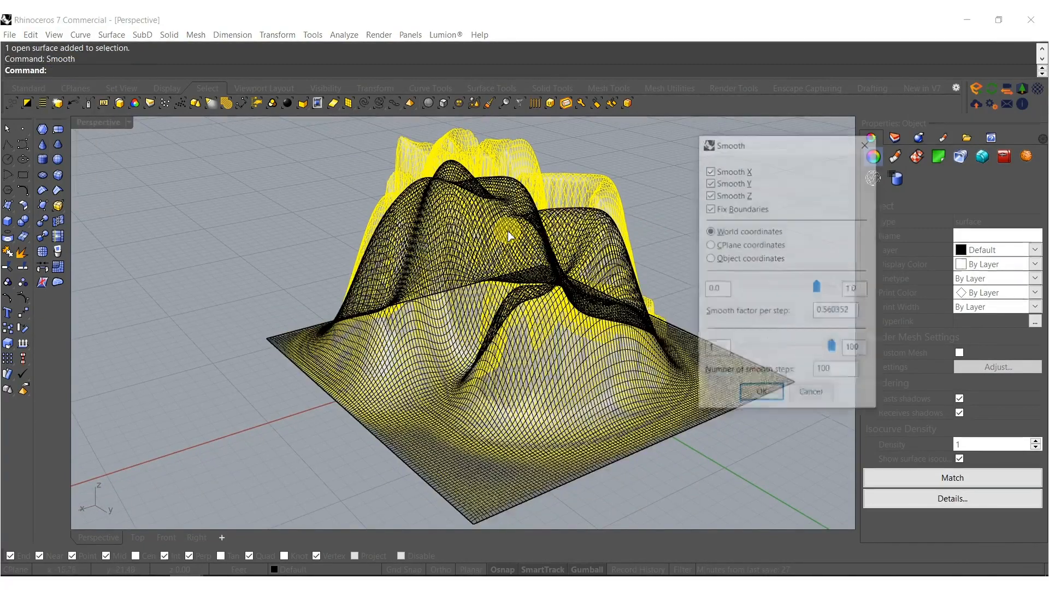
{"action": "key", "text": "Return"}
{"action": "mouse_move", "coordinate": [569, 300]}
{"action": "right_mouse_down"}
{"action": "mouse_move", "coordinate": [402, 300]}
{"action": "mouse_move", "coordinate": [546, 321]}
{"action": "right_mouse_up"}
{"action": "key", "text": "ctrl+z"}
Smooth the reshaped terrain with a lower factor per step, keeping 100 smooth steps and fixed boundaries.
{"action": "right_click", "coordinate": [546, 322]}
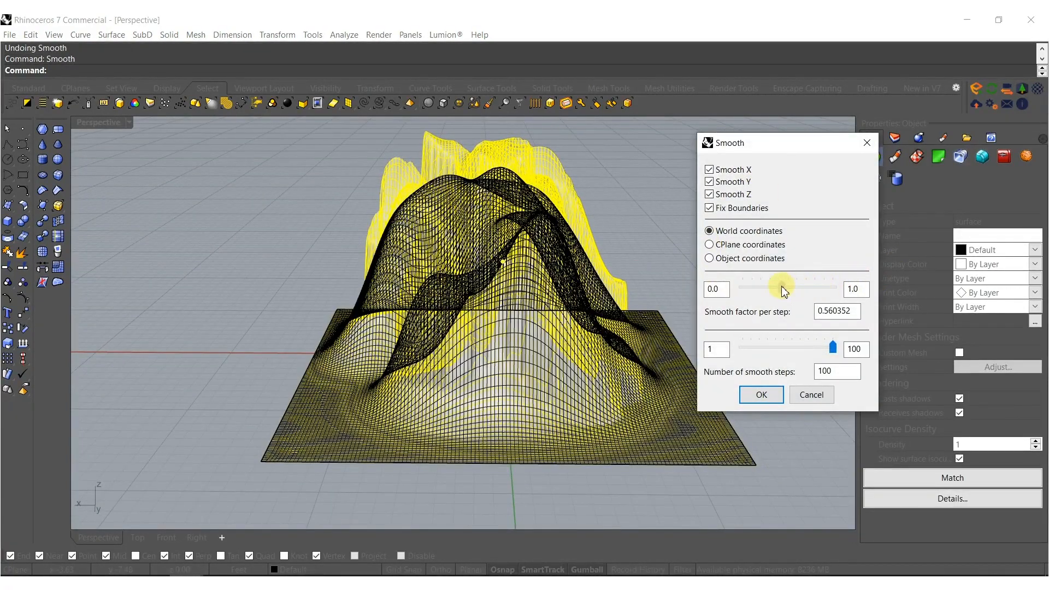
{"action": "left_click_drag", "start_coordinate": [784, 291], "coordinate": [781, 289]}
{"action": "left_click", "coordinate": [761, 394]}
{"action": "right_click_drag", "start_coordinate": [485, 288], "coordinate": [696, 283]}
{"action": "key", "text": "Escape"}
Assign the terrain surface to the ROCK layer under LANDSCAPE.
{"action": "left_click", "coordinate": [584, 243]}
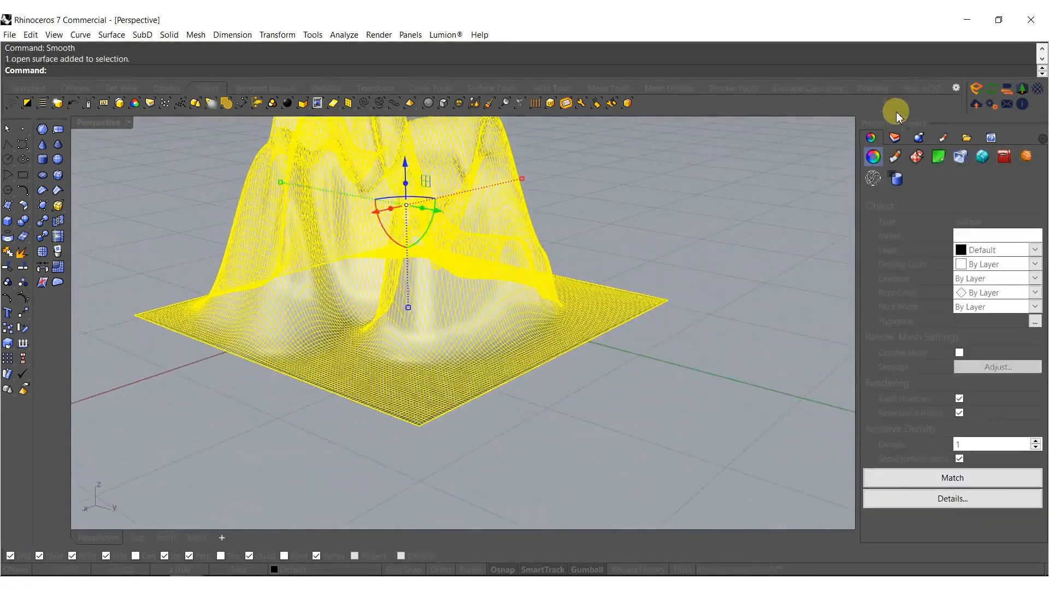
{"action": "left_click", "coordinate": [897, 140]}
{"action": "scroll", "coordinate": [928, 514], "scroll_direction": "down", "scroll_amount": 2}
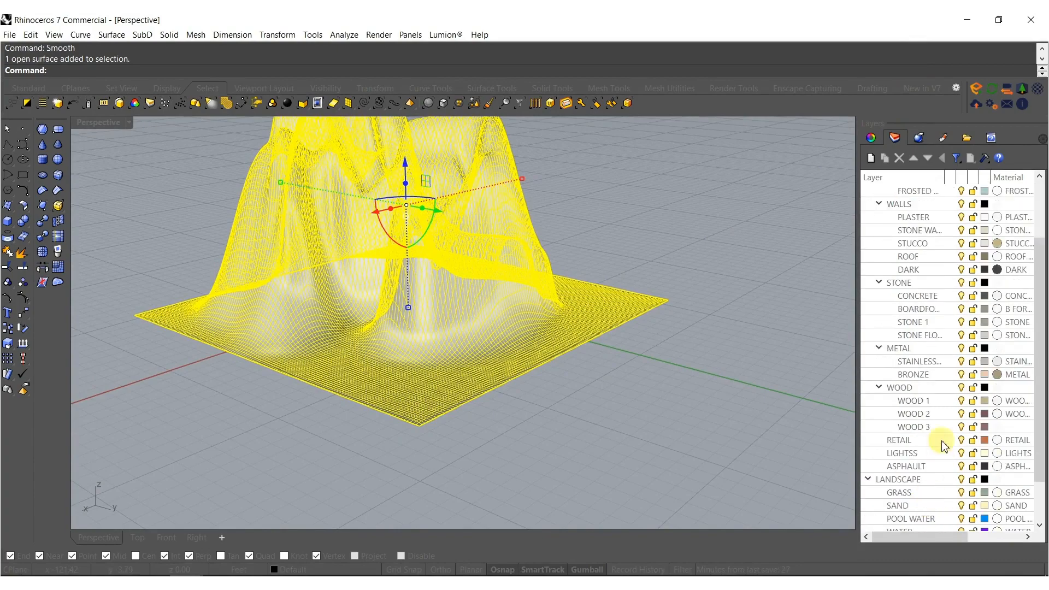
{"action": "scroll", "coordinate": [927, 480], "scroll_direction": "down", "scroll_amount": 1}
{"action": "left_click", "coordinate": [902, 506]}
{"action": "right_click", "coordinate": [898, 505]}
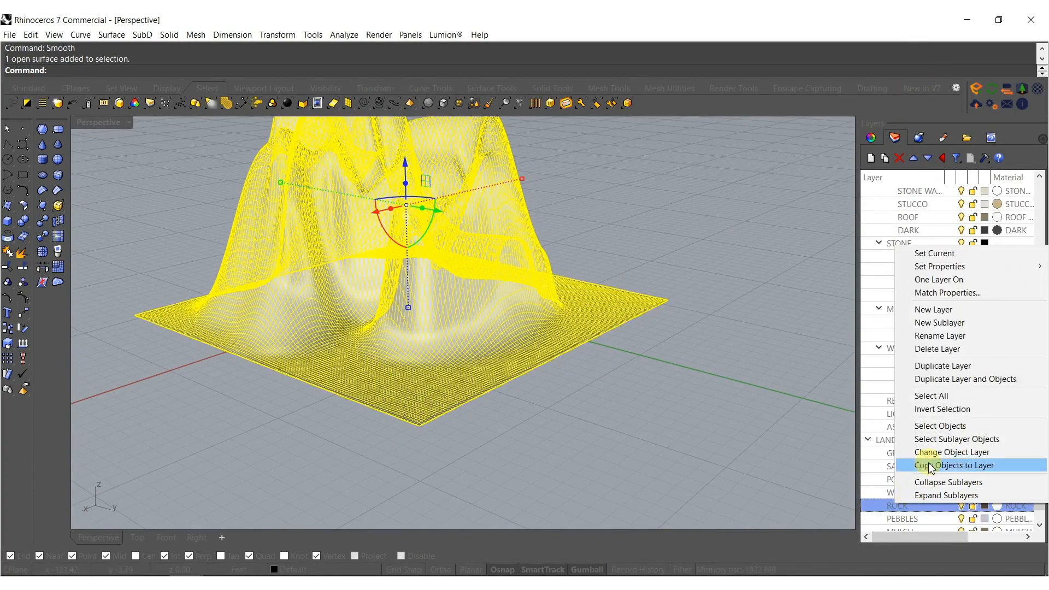
{"action": "left_click", "coordinate": [930, 457]}
Duplicate the rock terrain and reduce the copy's height so it sits below the original peaks.
{"action": "right_click_drag", "start_coordinate": [377, 262], "coordinate": [288, 308]}
{"action": "left_click", "coordinate": [407, 475]}
{"action": "left_click", "coordinate": [354, 367]}
{"action": "right_click_drag", "start_coordinate": [414, 392], "coordinate": [416, 293]}
{"action": "left_click_drag", "start_coordinate": [424, 314], "coordinate": [425, 326]}
{"action": "left_click_drag", "start_coordinate": [421, 231], "coordinate": [419, 254]}
{"action": "right_click_drag", "start_coordinate": [437, 277], "coordinate": [436, 252]}
{"action": "left_click_drag", "start_coordinate": [424, 401], "coordinate": [424, 368]}
{"action": "right_click_drag", "start_coordinate": [418, 371], "coordinate": [463, 330]}
Assign the lower terrain copy to the GRASS layer under LANDSCAPE.
{"action": "key", "text": "Escape"}
{"action": "left_click", "coordinate": [464, 330]}
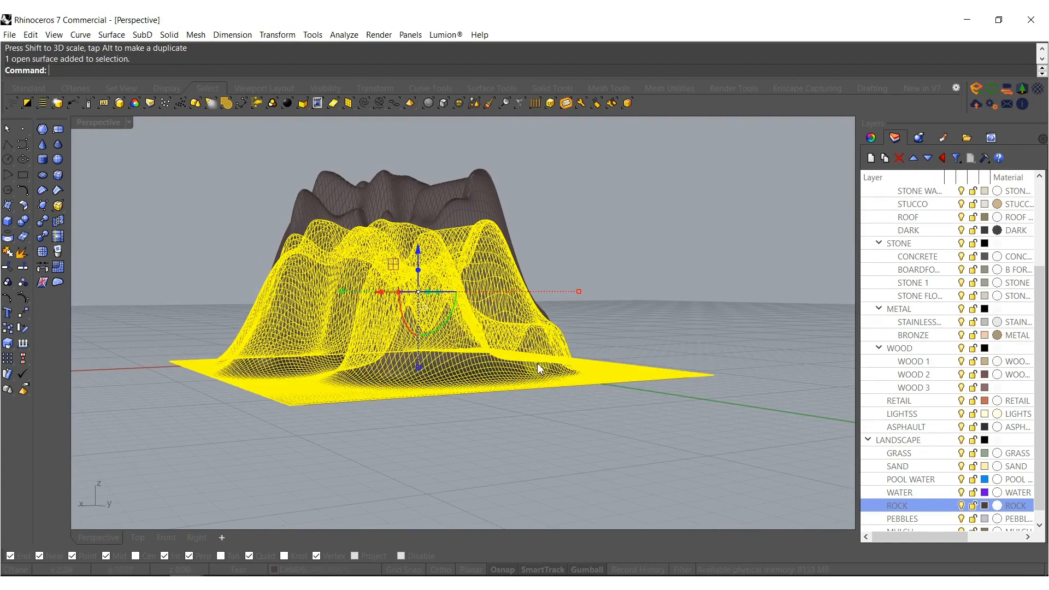
{"action": "left_click", "coordinate": [899, 453]}
{"action": "right_click", "coordinate": [899, 453]}
{"action": "left_click", "coordinate": [935, 401]}
Select both the rock and grass terrains and scale them down vertically to flatten the mountain.
{"action": "right_click_drag", "start_coordinate": [437, 306], "coordinate": [464, 332]}
{"action": "key", "text": "Escape"}
{"action": "left_click", "coordinate": [500, 203]}
{"action": "left_click", "coordinate": [494, 339], "text": "shift"}
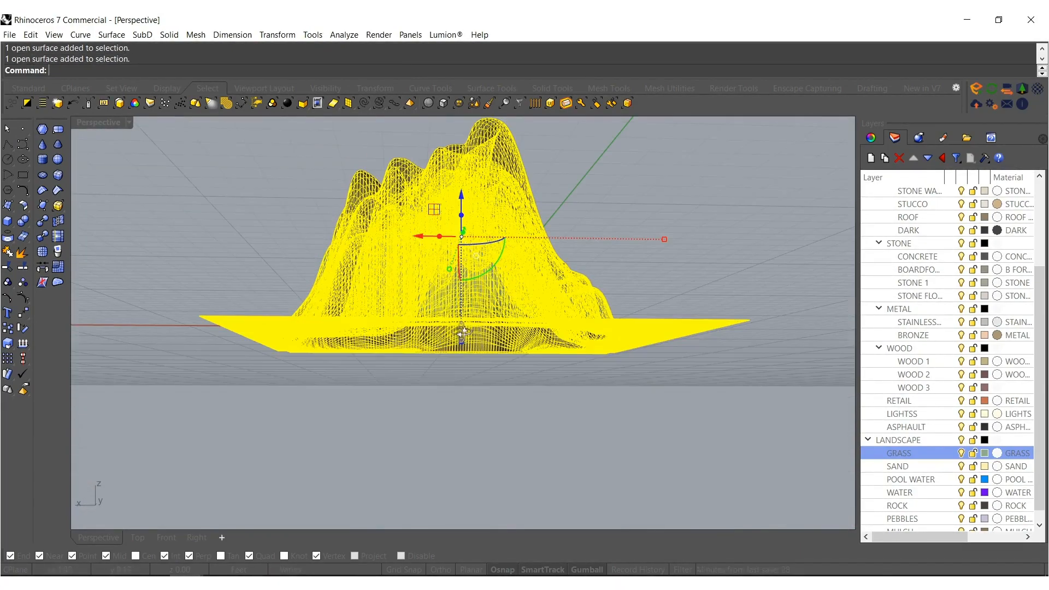
{"action": "left_click_drag", "start_coordinate": [464, 344], "coordinate": [462, 315]}
{"action": "right_click_drag", "start_coordinate": [465, 313], "coordinate": [445, 272]}
{"action": "key", "text": "Escape"}
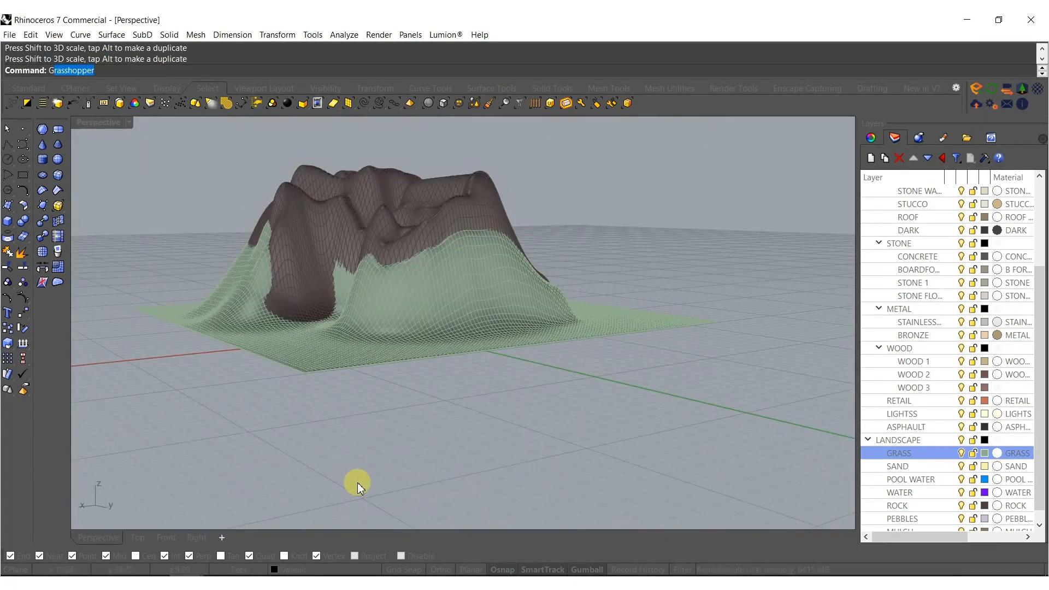
Bend both terrains upward in the Front view, using a spine along the full width of their base.
{"action": "left_click_drag", "start_coordinate": [532, 429], "coordinate": [300, 207]}
{"action": "right_click_drag", "start_coordinate": [351, 241], "coordinate": [376, 296], "text": "shift"}
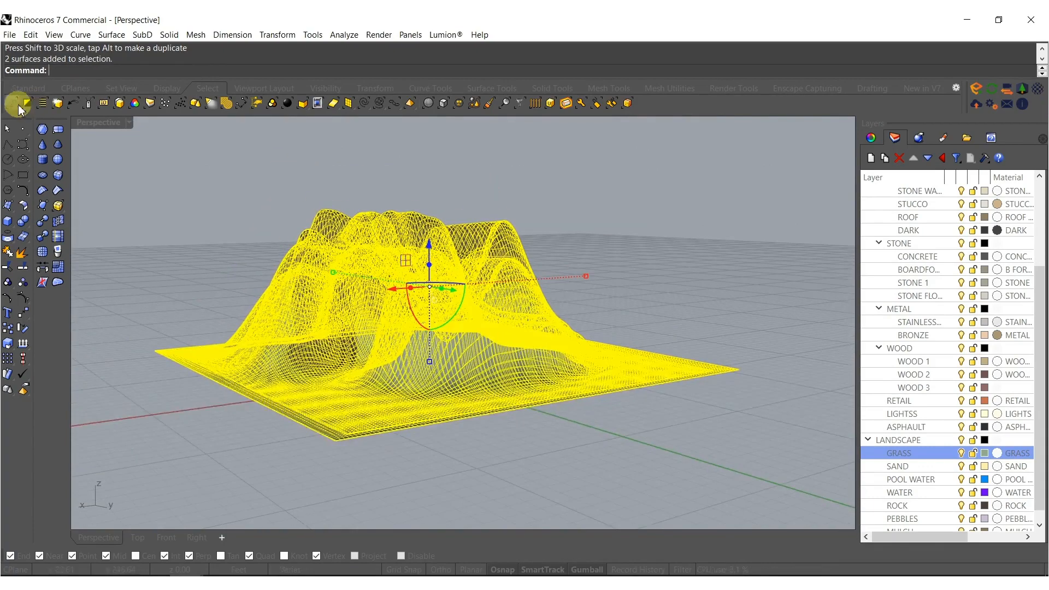
{"action": "double_click", "coordinate": [86, 123]}
{"action": "right_click_drag", "start_coordinate": [232, 436], "coordinate": [273, 469]}
{"action": "key", "text": "Return"}
{"action": "left_click", "coordinate": [220, 465]}
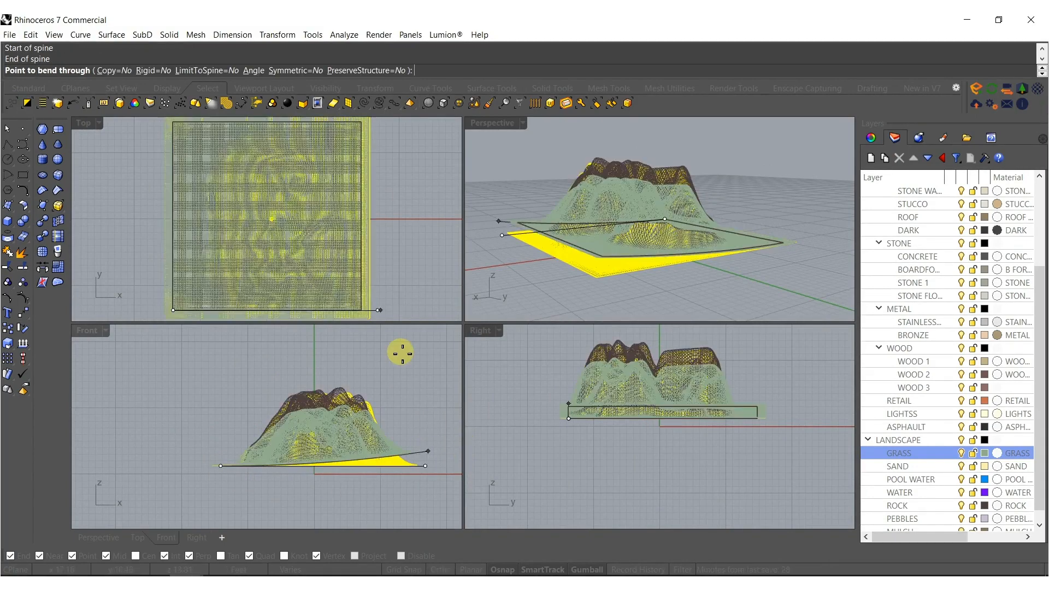
{"action": "left_click", "coordinate": [403, 354]}
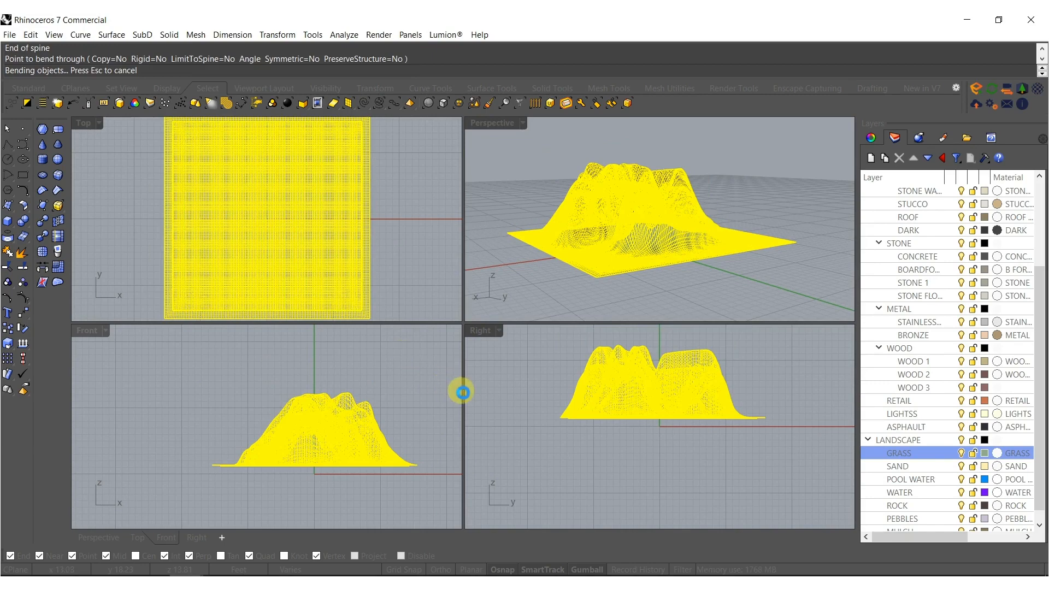
{"action": "right_click", "coordinate": [757, 429]}
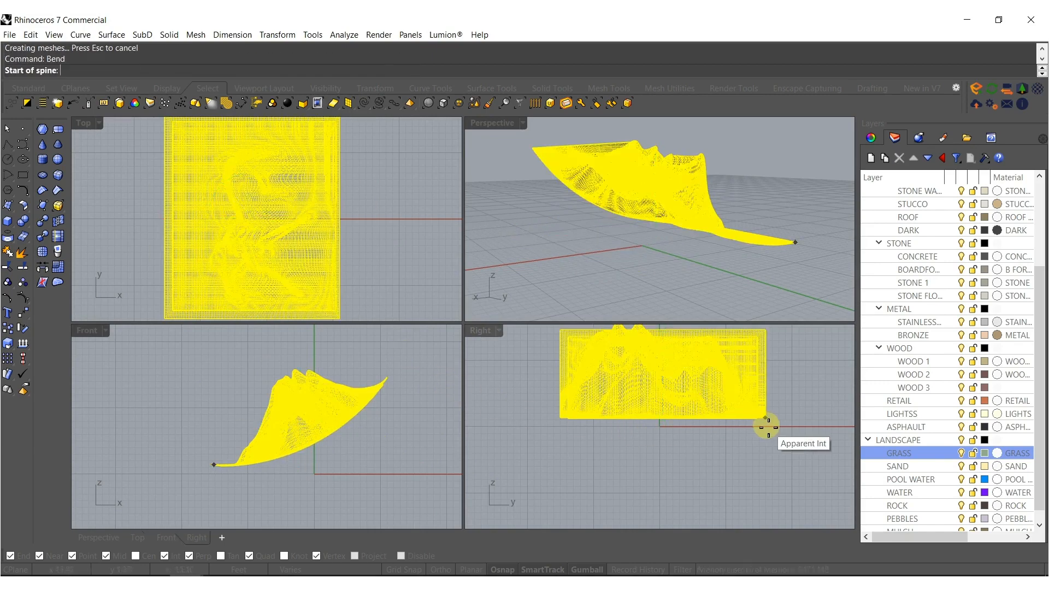
{"action": "key", "text": "Escape"}
Rotate the bent terrains about their low end in the Front view to bring both ends level.
{"action": "type", "text": "Rotate"}
{"action": "key", "text": "Return"}
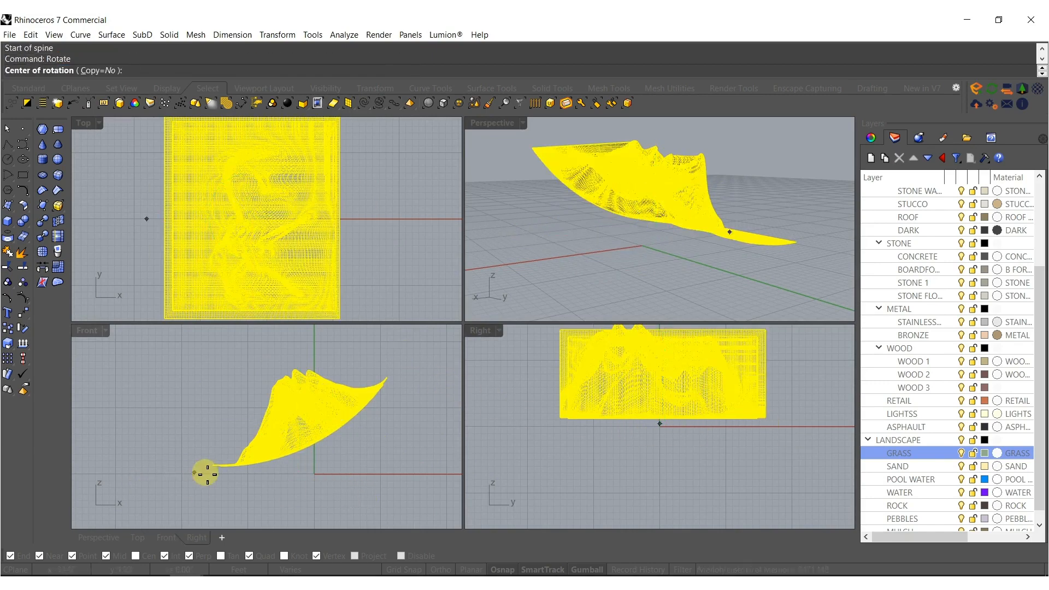
{"action": "left_click", "coordinate": [387, 377]}
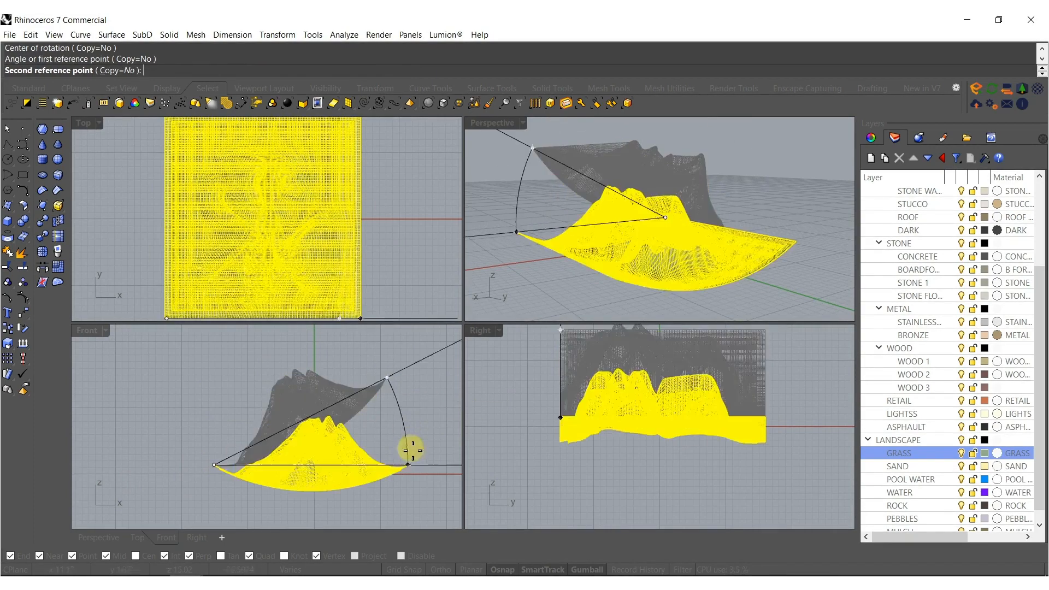
{"action": "left_click", "coordinate": [419, 463]}
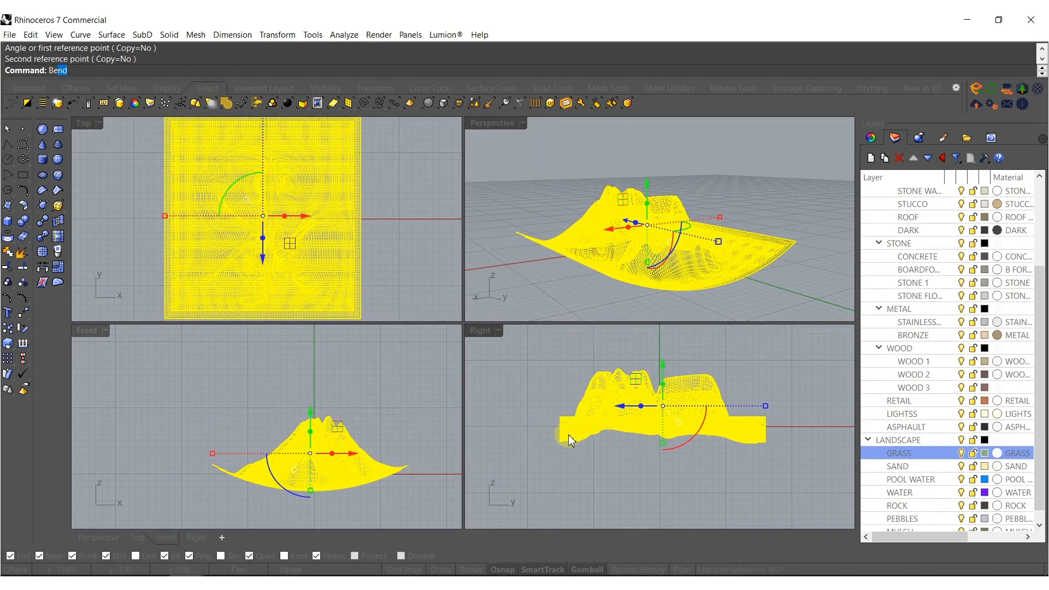
Bend both terrains upward in the Right view, with a horizontal spine running across their full depth.
{"action": "key", "text": "Return"}
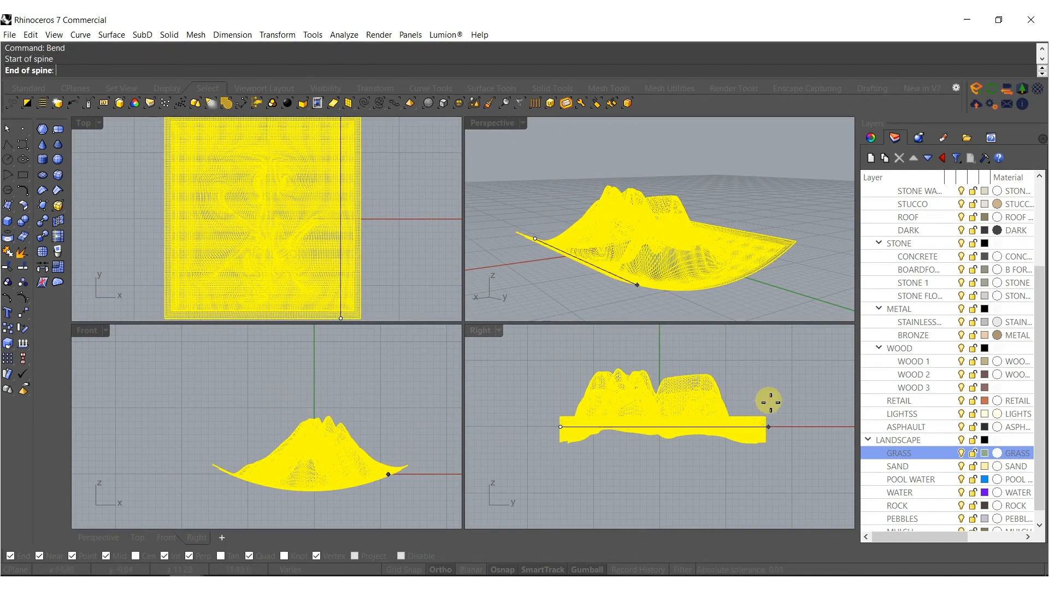
{"action": "left_click", "coordinate": [769, 407]}
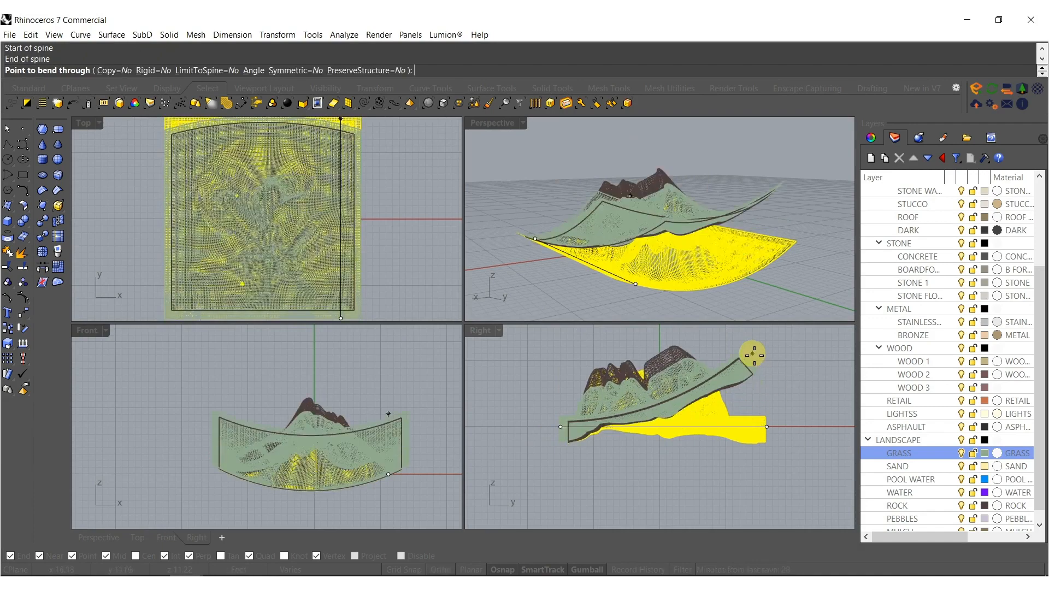
{"action": "left_click", "coordinate": [746, 348]}
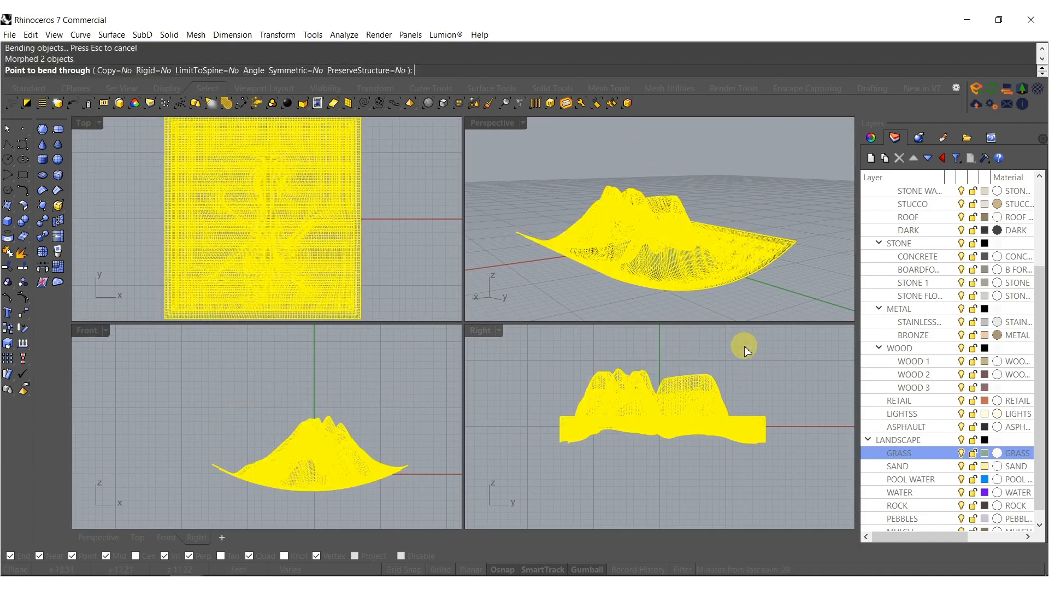
Rotate the terrains about their low end in the Right view to level the bowl, and clear the selection.
{"action": "key", "text": "Return"}
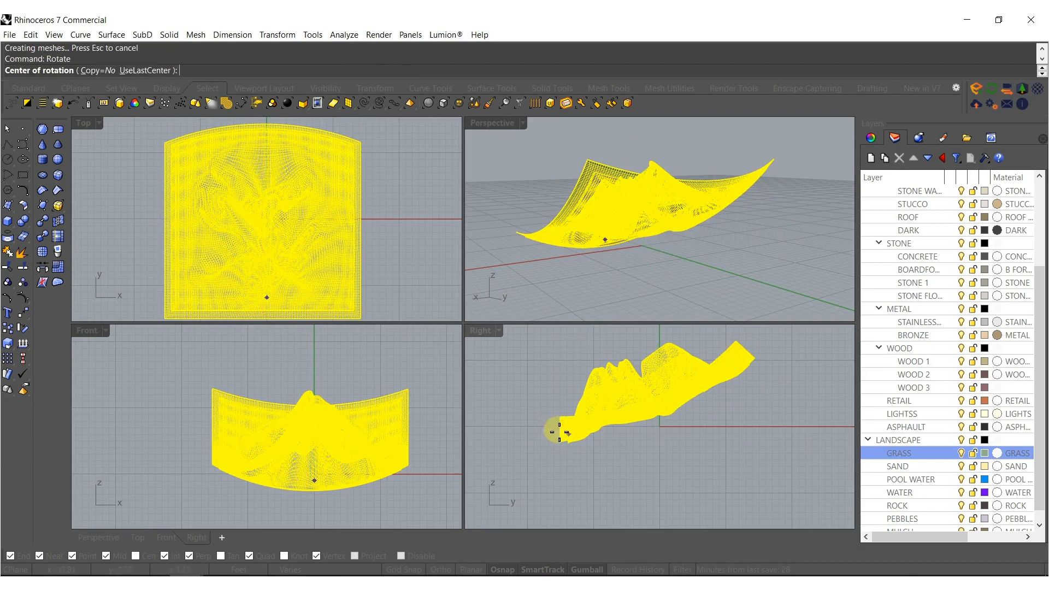
{"action": "left_click", "coordinate": [560, 427]}
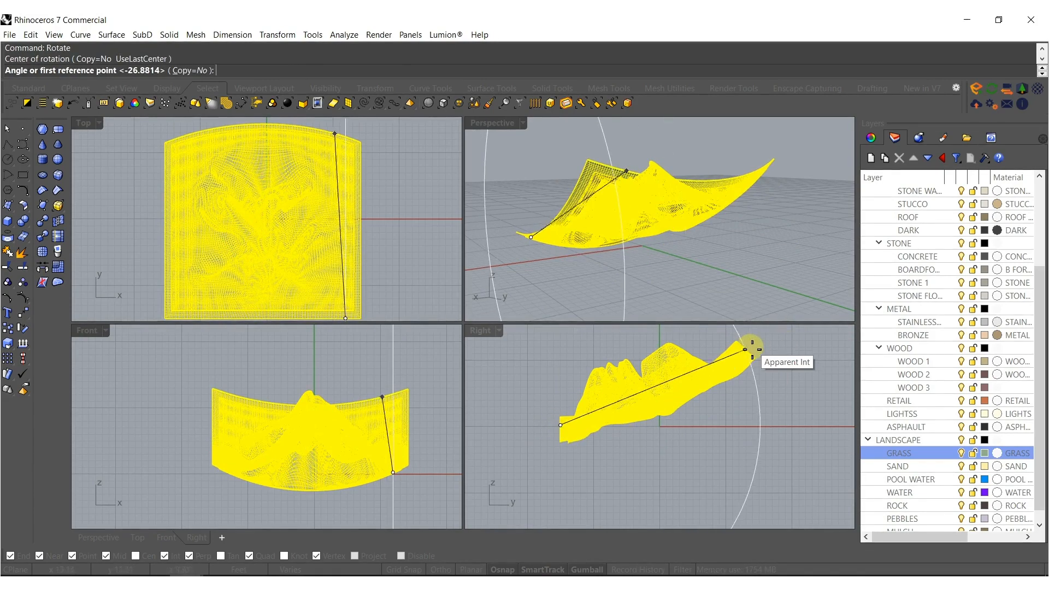
{"action": "left_click", "coordinate": [747, 351]}
{"action": "left_click", "coordinate": [781, 404]}
{"action": "key", "text": "Escape"}
Maximize the Perspective view, switch to Grasshopper, and bake the inner sphere into the Rhino model.
{"action": "right_click_drag", "start_coordinate": [733, 239], "coordinate": [753, 222]}
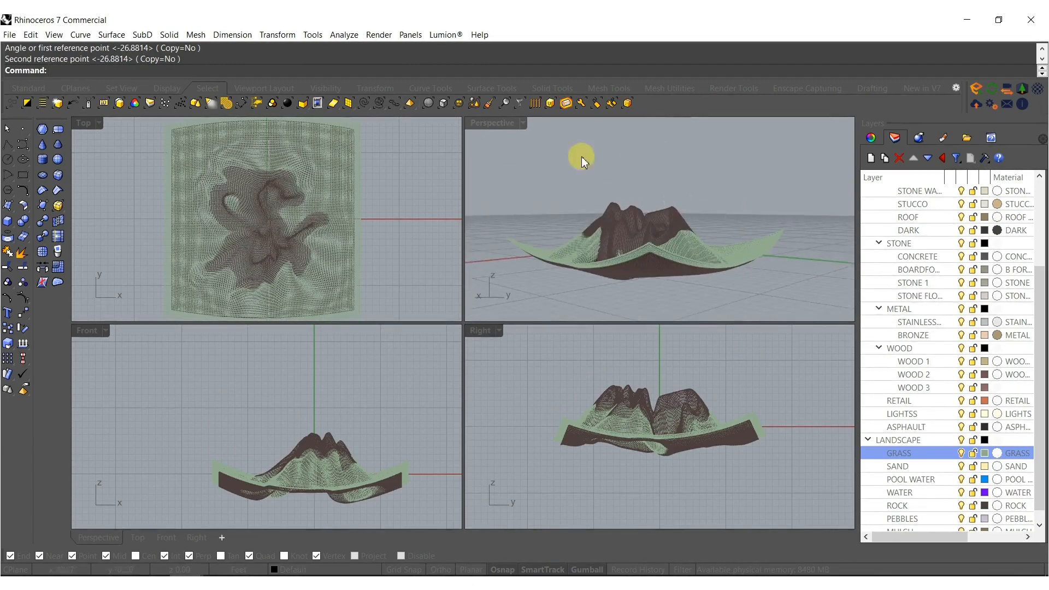
{"action": "double_click", "coordinate": [498, 125]}
{"action": "right_click_drag", "start_coordinate": [457, 352], "coordinate": [441, 333]}
{"action": "key", "text": "Return"}
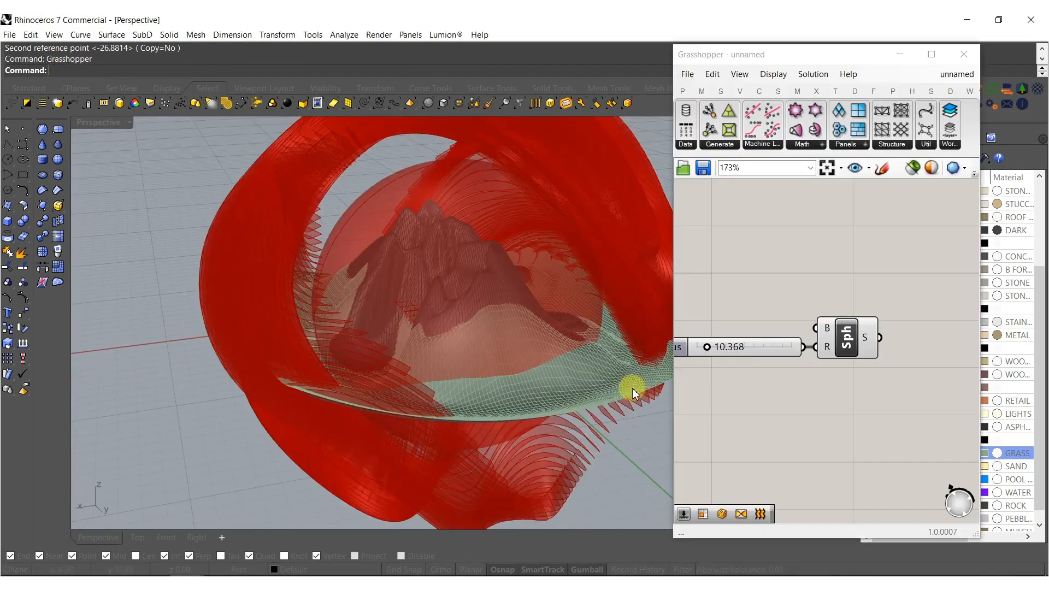
{"action": "left_click", "coordinate": [849, 336]}
{"action": "middle_click", "coordinate": [851, 337]}
{"action": "left_click", "coordinate": [873, 362]}
{"action": "left_click", "coordinate": [879, 275]}
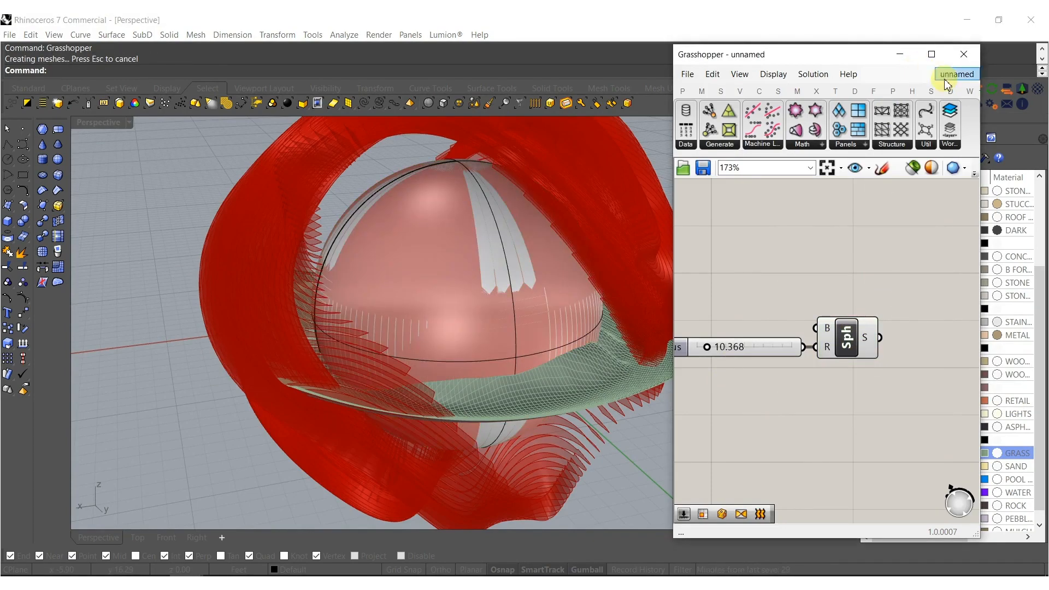
Close Grasshopper and rescale the grass terrain so its edges extend beyond the baked sphere.
{"action": "left_click", "coordinate": [963, 55]}
{"action": "right_click_drag", "start_coordinate": [460, 367], "coordinate": [512, 373], "text": "shift"}
{"action": "left_click", "coordinate": [513, 375]}
{"action": "right_click_drag", "start_coordinate": [445, 400], "coordinate": [311, 233]}
{"action": "left_click_drag", "start_coordinate": [244, 256], "coordinate": [278, 256], "text": "shift"}
{"action": "key", "text": "Escape"}
{"action": "right_click_drag", "start_coordinate": [522, 329], "coordinate": [387, 348]}
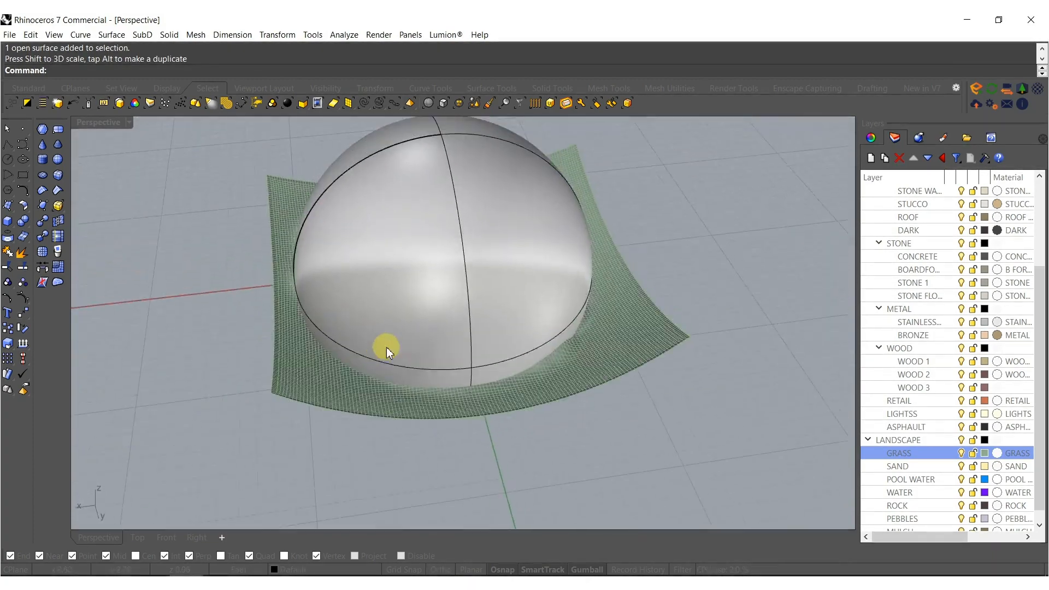
{"action": "left_click", "coordinate": [611, 377]}
{"action": "left_click_drag", "start_coordinate": [625, 235], "coordinate": [613, 238]}
{"action": "key", "text": "Escape"}
Split the rock and grass terrain surfaces using the baked sphere as the cutting object.
{"action": "right_click_drag", "start_coordinate": [382, 372], "coordinate": [316, 327]}
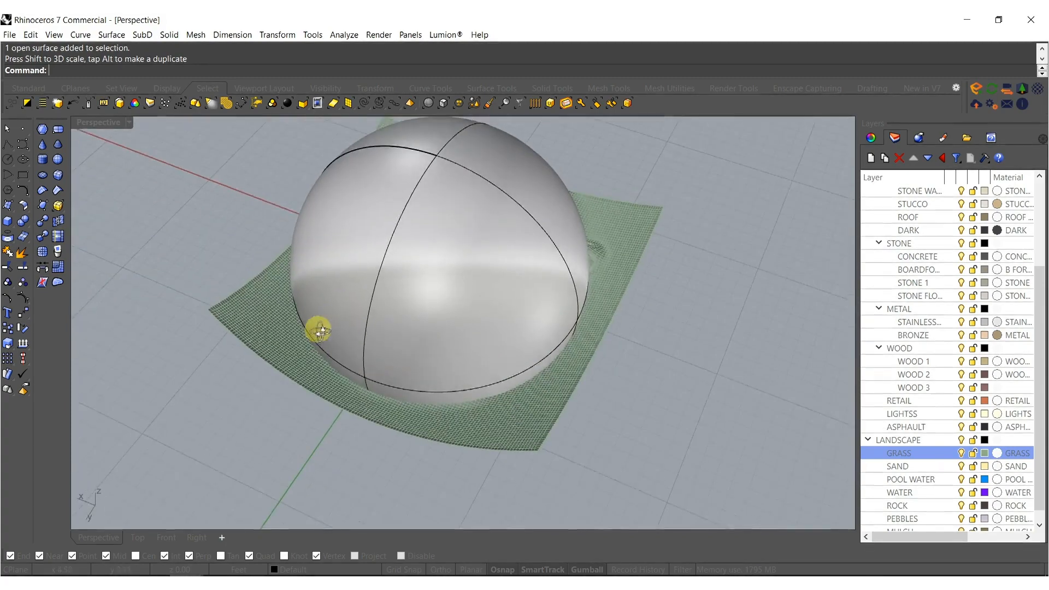
{"action": "left_click", "coordinate": [249, 389]}
{"action": "right_click_drag", "start_coordinate": [248, 389], "coordinate": [275, 288]}
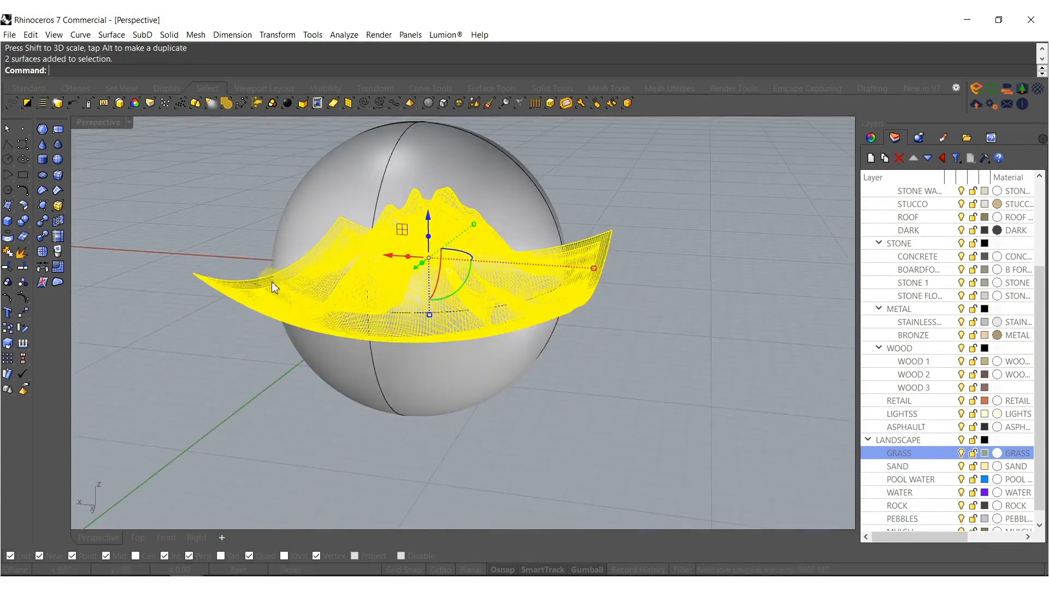
{"action": "left_click", "coordinate": [309, 241]}
{"action": "key", "text": "Return"}
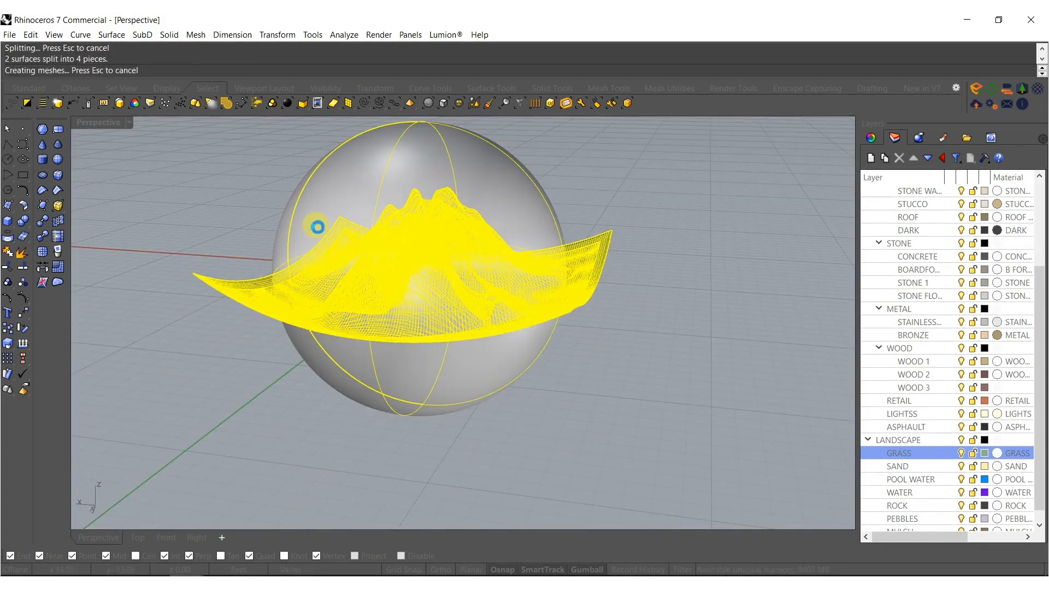
Split the sphere using the rock and grass terrains as cutting objects.
{"action": "right_click_drag", "start_coordinate": [316, 225], "coordinate": [249, 424]}
{"action": "left_click", "coordinate": [300, 329]}
{"action": "left_click", "coordinate": [316, 321]}
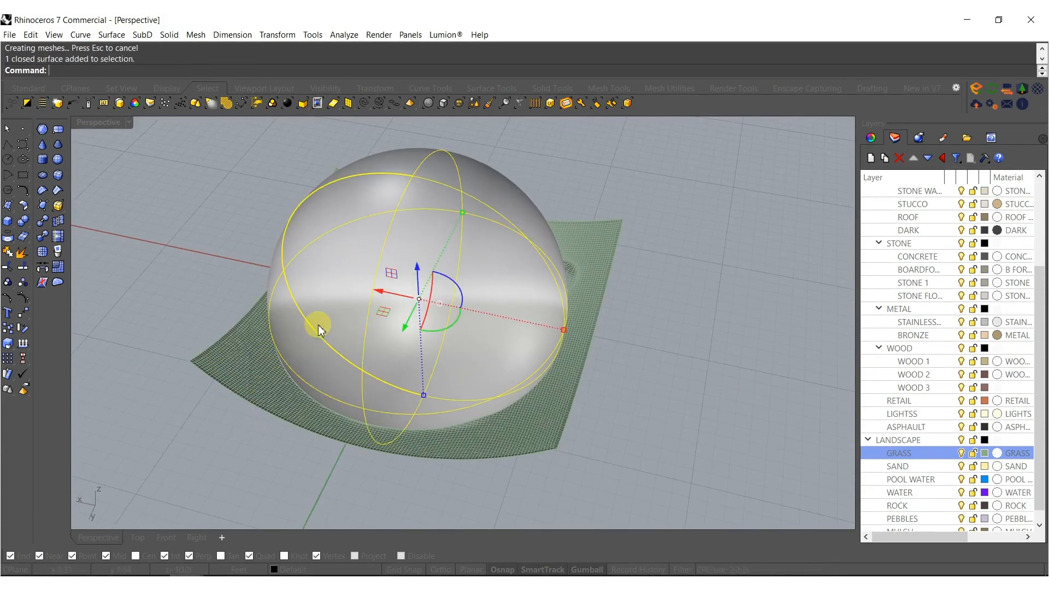
{"action": "key", "text": "Return"}
{"action": "left_click", "coordinate": [219, 374]}
{"action": "key", "text": "Return"}
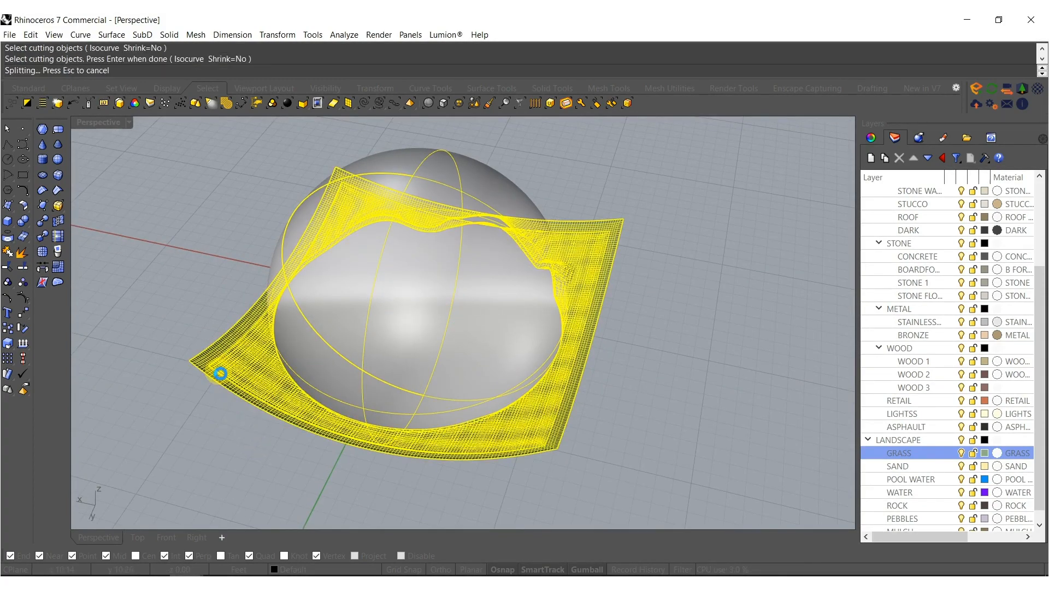
Delete the sphere's upper dome and the terrain pieces outside the sphere, keeping the lower bowl.
{"action": "right_click_drag", "start_coordinate": [219, 372], "coordinate": [284, 295]}
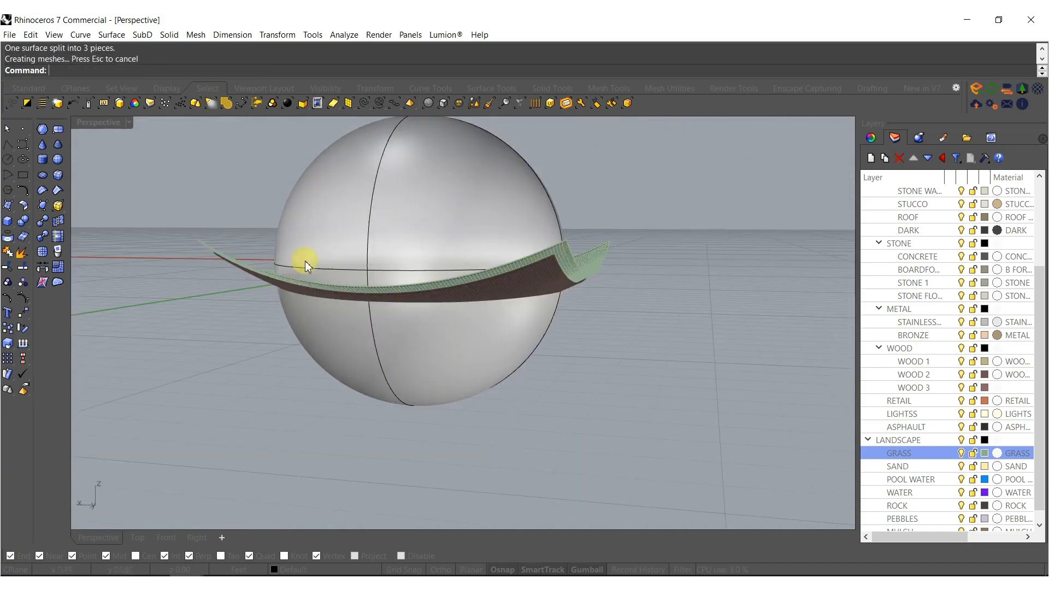
{"action": "left_click", "coordinate": [337, 213]}
{"action": "key", "text": "Delete"}
{"action": "right_click_drag", "start_coordinate": [346, 251], "coordinate": [385, 301]}
{"action": "left_click", "coordinate": [253, 336]}
{"action": "key", "text": "Delete"}
Move the lower bowl and the thin sphere strip along the terrain's edge to the ROCK layer.
{"action": "scroll", "coordinate": [382, 332], "scroll_direction": "up", "scroll_amount": 5}
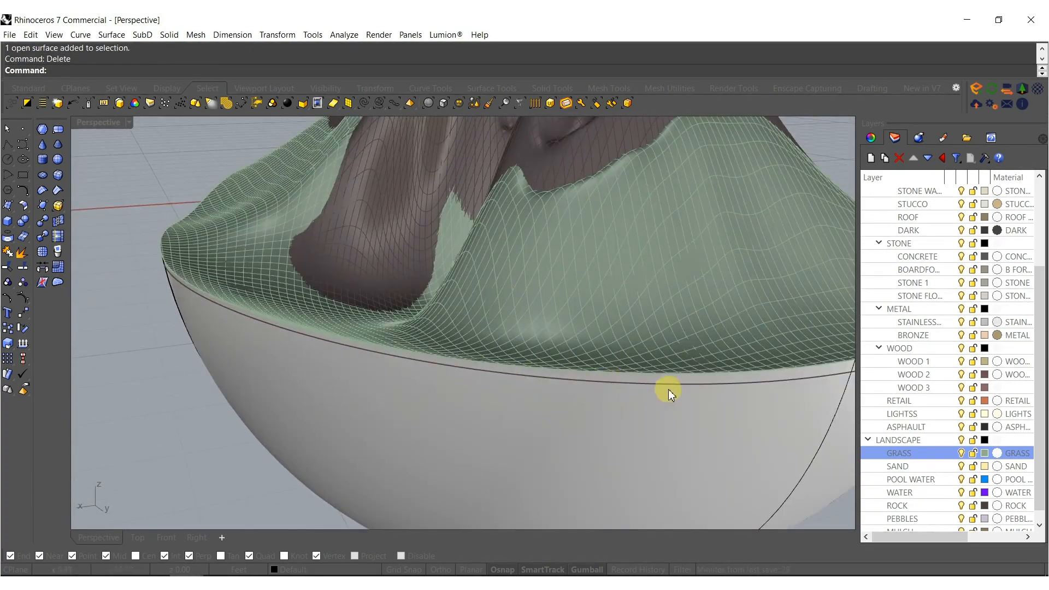
{"action": "right_click_drag", "start_coordinate": [667, 391], "coordinate": [512, 352], "text": "shift"}
{"action": "scroll", "coordinate": [511, 352], "scroll_direction": "up", "scroll_amount": 3}
{"action": "left_click", "coordinate": [545, 312]}
{"action": "left_click", "coordinate": [544, 336], "text": "shift"}
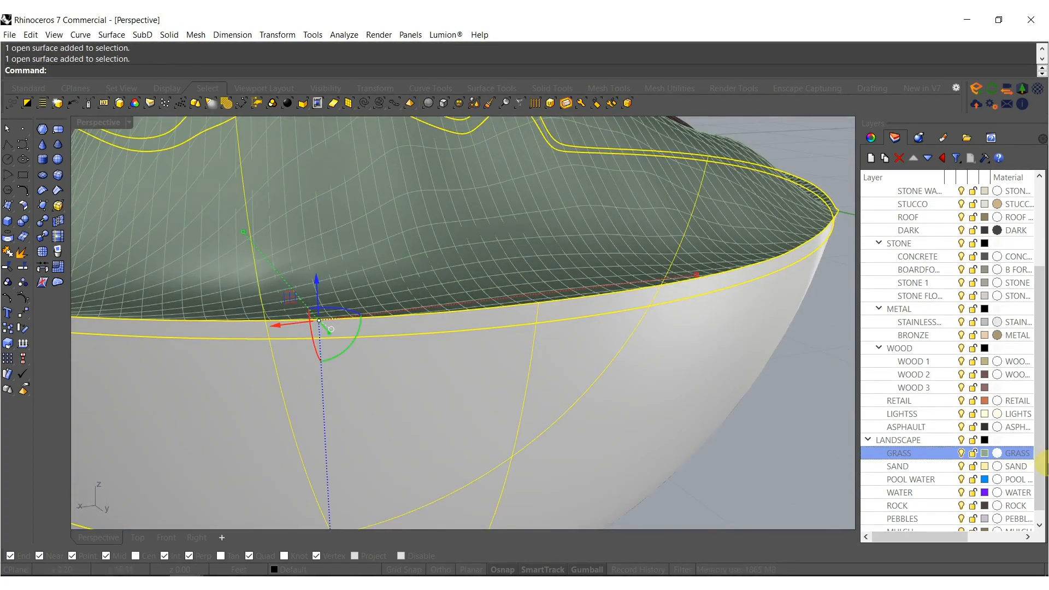
{"action": "scroll", "coordinate": [419, 356], "scroll_direction": "down", "scroll_amount": 3}
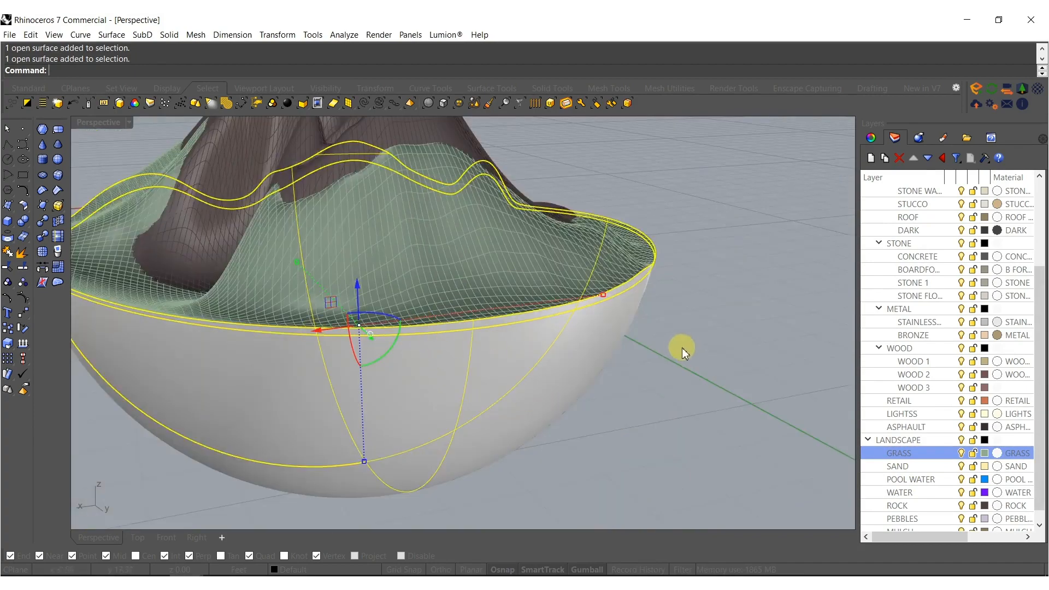
{"action": "right_click_drag", "start_coordinate": [682, 353], "coordinate": [698, 361]}
{"action": "right_click", "coordinate": [907, 511]}
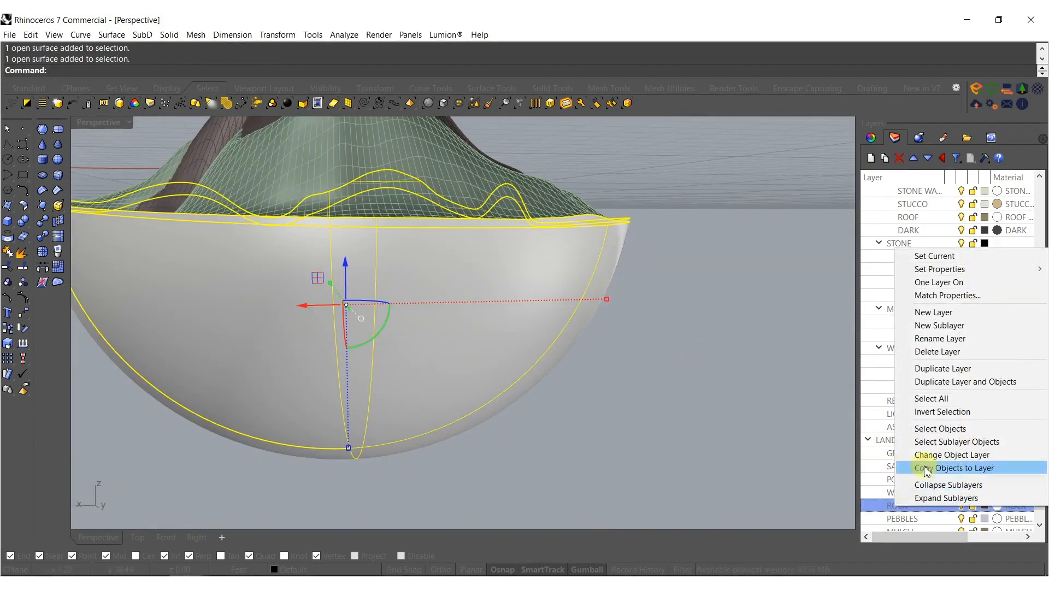
{"action": "left_click", "coordinate": [898, 452]}
{"action": "right_click_drag", "start_coordinate": [592, 342], "coordinate": [445, 347]}
{"action": "scroll", "coordinate": [455, 303], "scroll_direction": "down", "scroll_amount": 4}
{"action": "key", "text": "Escape"}
Reopen Grasshopper, increase the sphere's radius very slightly, and bake the sphere again.
{"action": "type", "text": "G"}
{"action": "key", "text": "Return"}
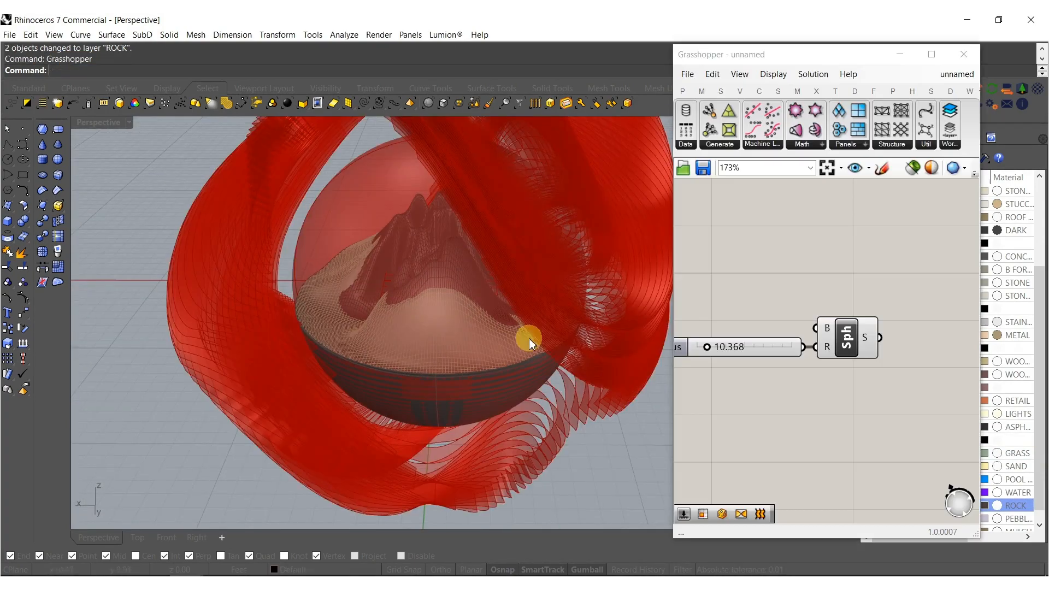
{"action": "scroll", "coordinate": [754, 352], "scroll_direction": "up", "scroll_amount": 3}
{"action": "scroll", "coordinate": [794, 355], "scroll_direction": "up", "scroll_amount": 6}
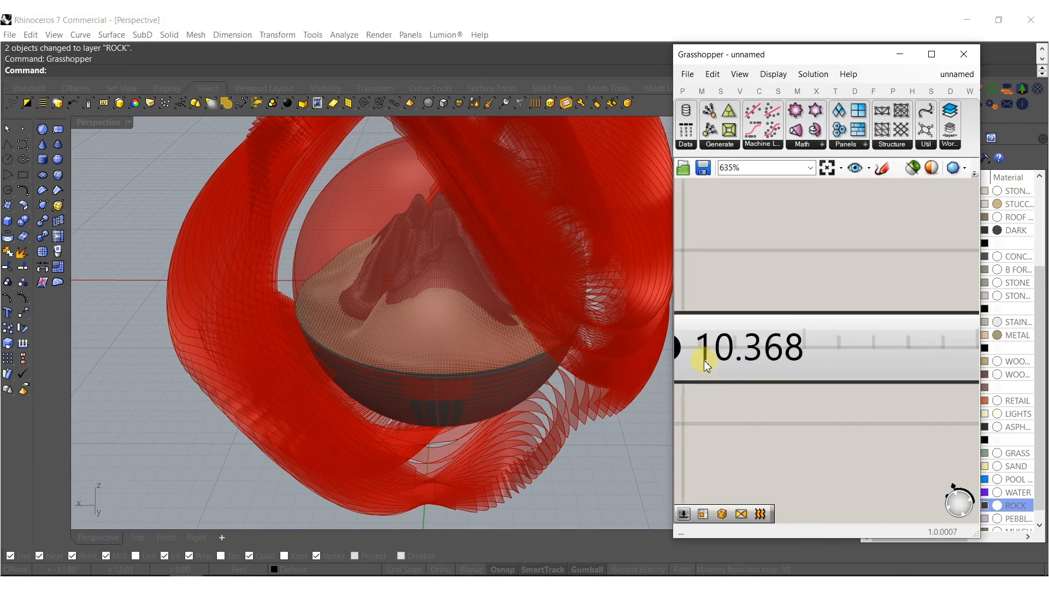
{"action": "left_click_drag", "start_coordinate": [693, 336], "coordinate": [694, 336]}
{"action": "scroll", "coordinate": [700, 299], "scroll_direction": "down", "scroll_amount": 5}
{"action": "left_click", "coordinate": [841, 314]}
{"action": "middle_click", "coordinate": [841, 313]}
{"action": "left_click", "coordinate": [866, 338]}
{"action": "left_click", "coordinate": [871, 386]}
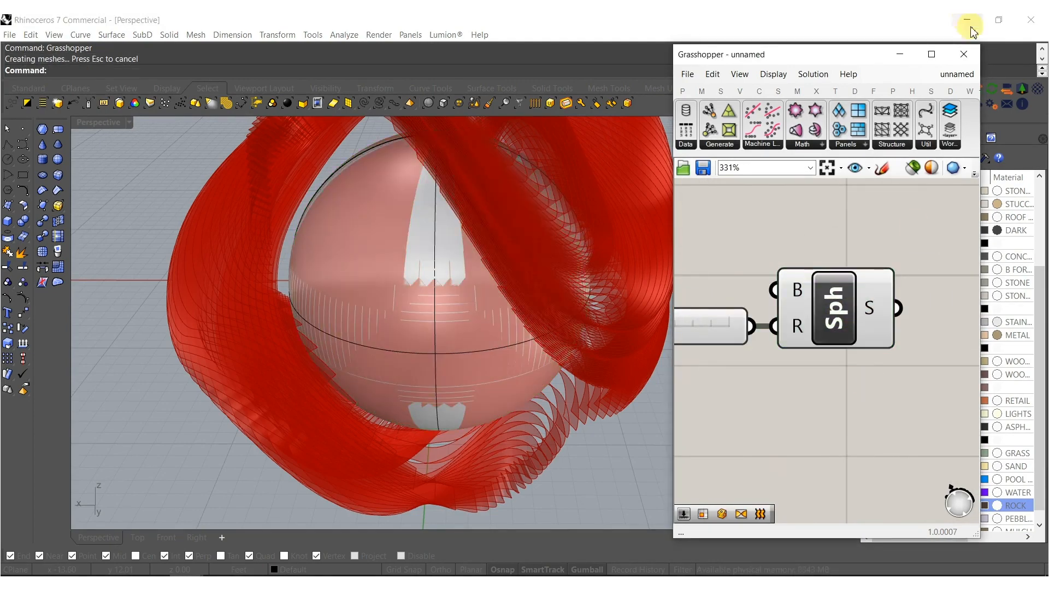
Close Grasshopper and assign the newly baked sphere to the GLASS DARK layer.
{"action": "left_click", "coordinate": [964, 54]}
{"action": "right_click_drag", "start_coordinate": [339, 305], "coordinate": [480, 257]}
{"action": "left_click", "coordinate": [480, 258]}
{"action": "scroll", "coordinate": [937, 301], "scroll_direction": "up", "scroll_amount": 3}
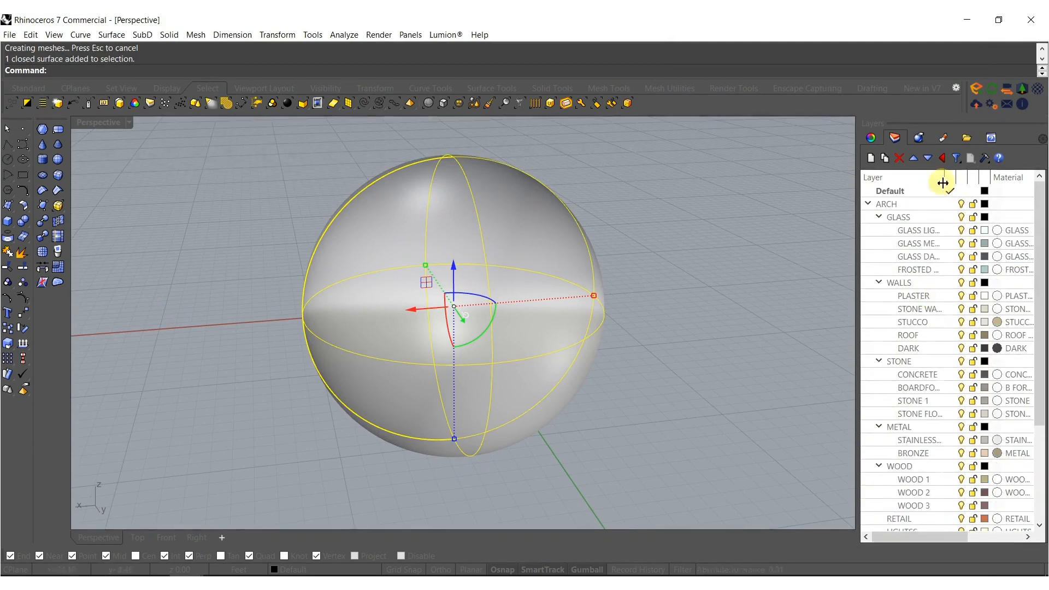
{"action": "right_click", "coordinate": [920, 256]}
{"action": "left_click", "coordinate": [928, 466]}
{"action": "left_click", "coordinate": [628, 368]}
Preview the glass sphere and terrain in Rendered display mode, and return the viewport to Shaded.
{"action": "scroll", "coordinate": [514, 385], "scroll_direction": "down", "scroll_amount": 6}
{"action": "right_click_drag", "start_coordinate": [512, 384], "coordinate": [431, 340]}
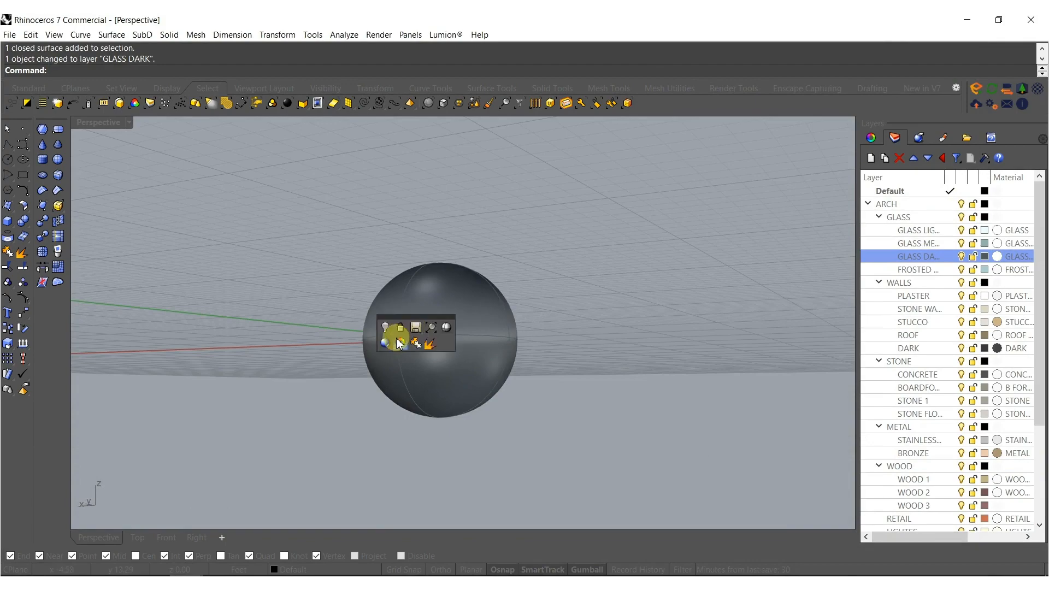
{"action": "left_click", "coordinate": [382, 345]}
{"action": "right_click_drag", "start_coordinate": [384, 344], "coordinate": [453, 405]}
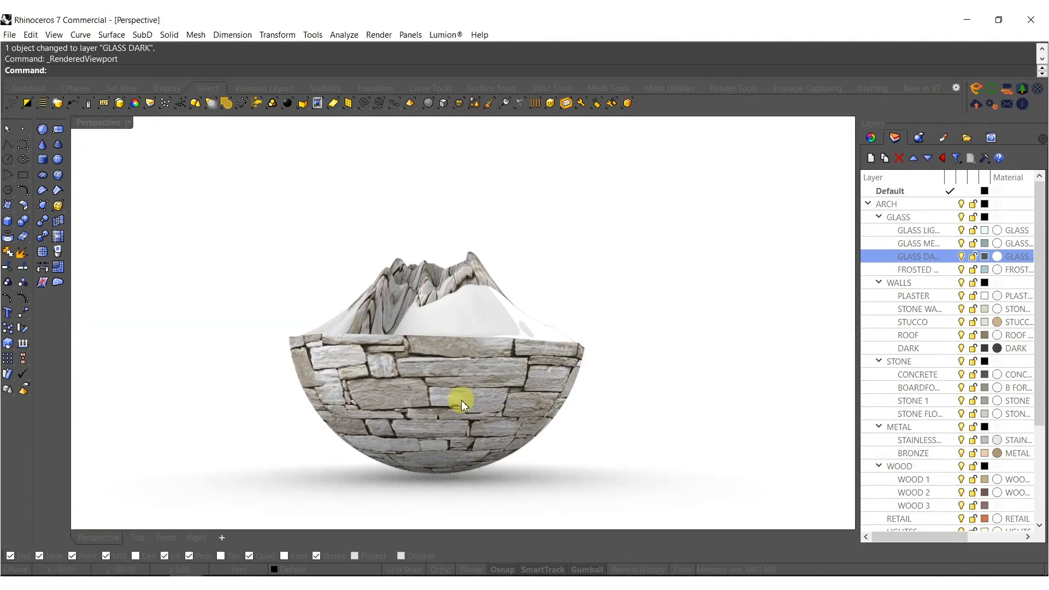
{"action": "left_click", "coordinate": [469, 360]}
{"action": "mouse_move", "coordinate": [440, 286]}
{"action": "right_mouse_down"}
{"action": "mouse_move", "coordinate": [431, 353]}
{"action": "mouse_move", "coordinate": [428, 333]}
{"action": "mouse_move", "coordinate": [454, 383]}
{"action": "mouse_move", "coordinate": [503, 347]}
{"action": "right_mouse_up"}
Try to scale the dark glass sphere down slightly, and clear the selection.
{"action": "left_click", "coordinate": [458, 389]}
{"action": "scroll", "coordinate": [567, 305], "scroll_direction": "up", "scroll_amount": 4}
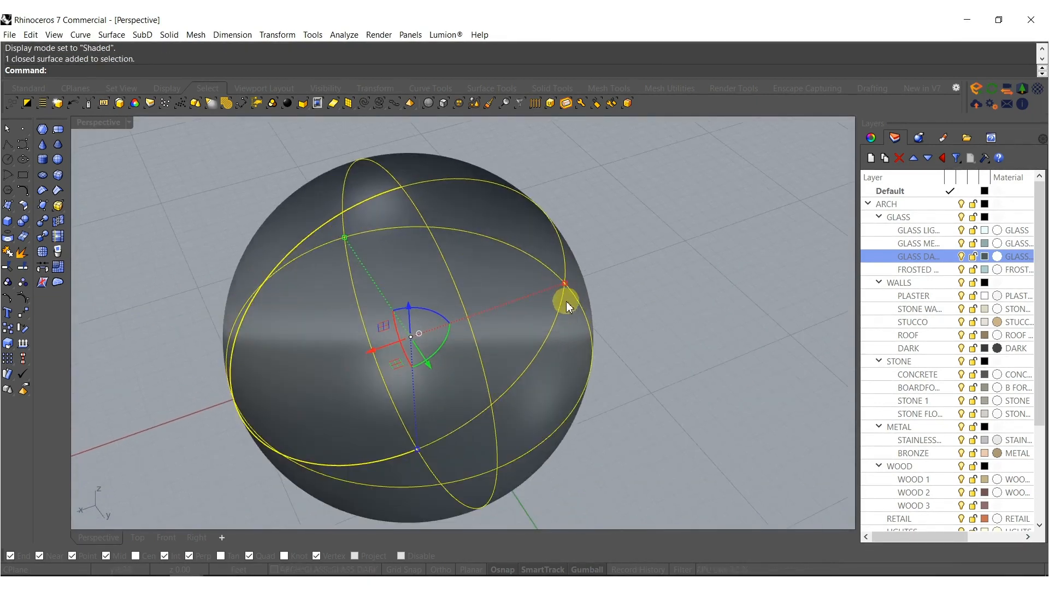
{"action": "left_click_drag", "start_coordinate": [566, 287], "coordinate": [562, 287]}
{"action": "left_click", "coordinate": [552, 212], "text": "shift"}
{"action": "scroll", "coordinate": [498, 221], "scroll_direction": "down", "scroll_amount": 6}
{"action": "key", "text": "Escape"}
Reopen Grasshopper and bake the final Loft component's ribbed shell into the Rhino model.
{"action": "right_click_drag", "start_coordinate": [511, 261], "coordinate": [478, 284]}
{"action": "type", "text": "Grasshopper"}
{"action": "key", "text": "Return"}
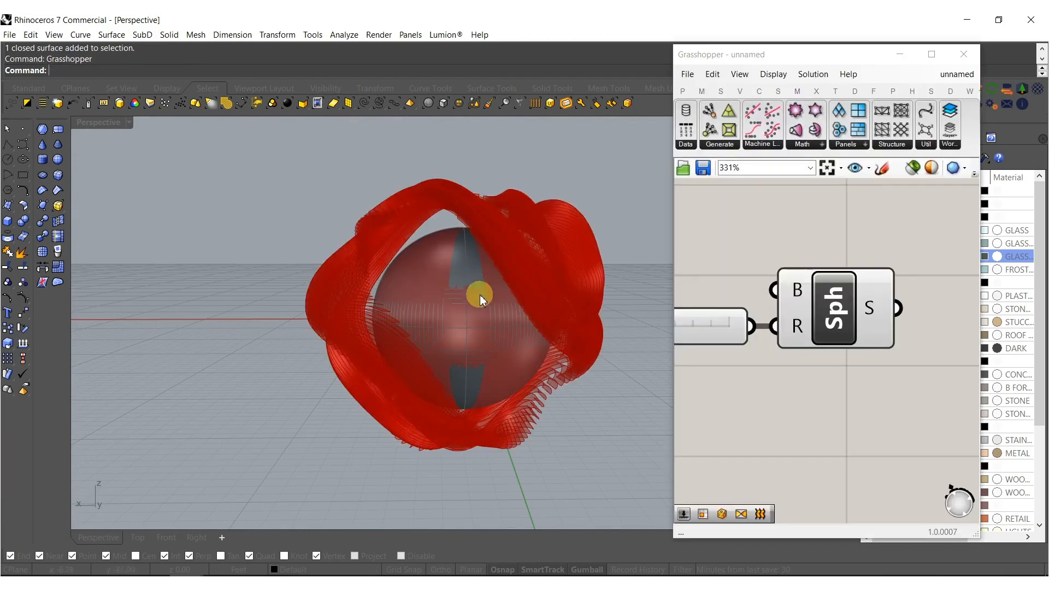
{"action": "scroll", "coordinate": [848, 303], "scroll_direction": "down", "scroll_amount": 8}
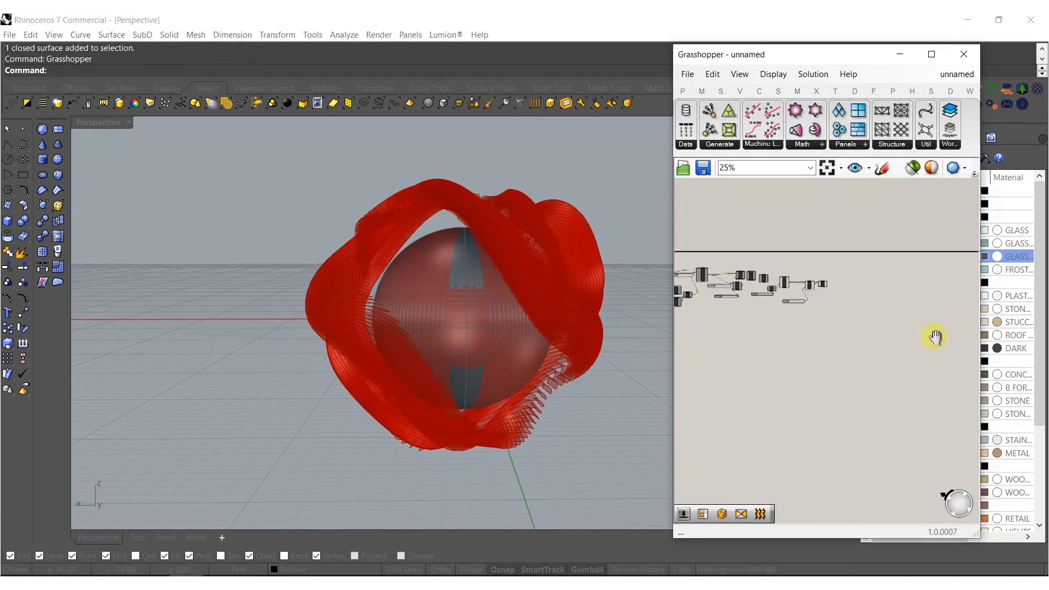
{"action": "scroll", "coordinate": [832, 307], "scroll_direction": "up", "scroll_amount": 7}
{"action": "left_click_drag", "start_coordinate": [893, 355], "coordinate": [846, 241]}
{"action": "middle_click", "coordinate": [872, 289]}
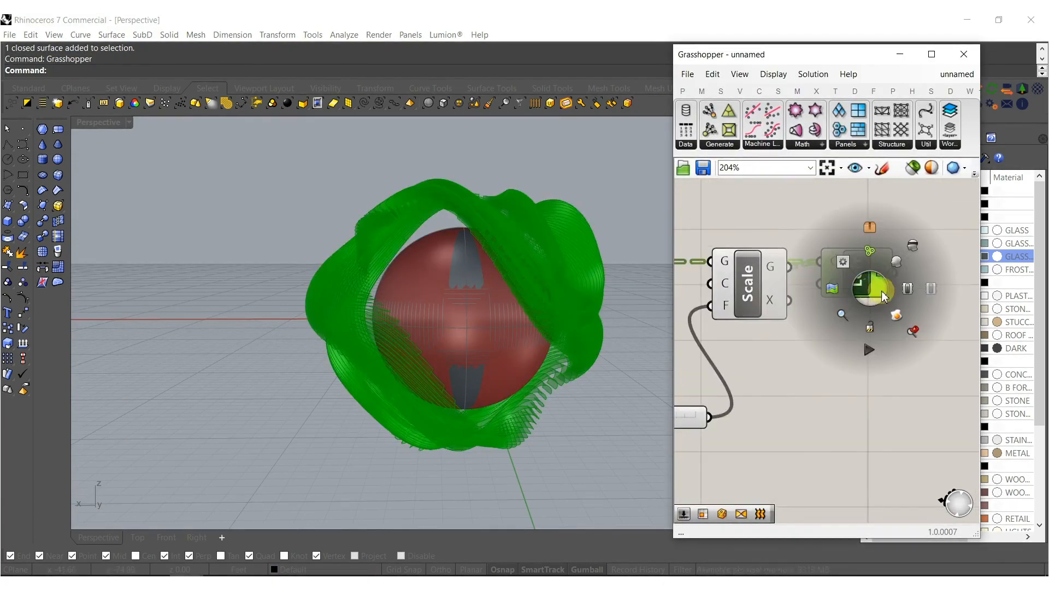
{"action": "left_click", "coordinate": [897, 316]}
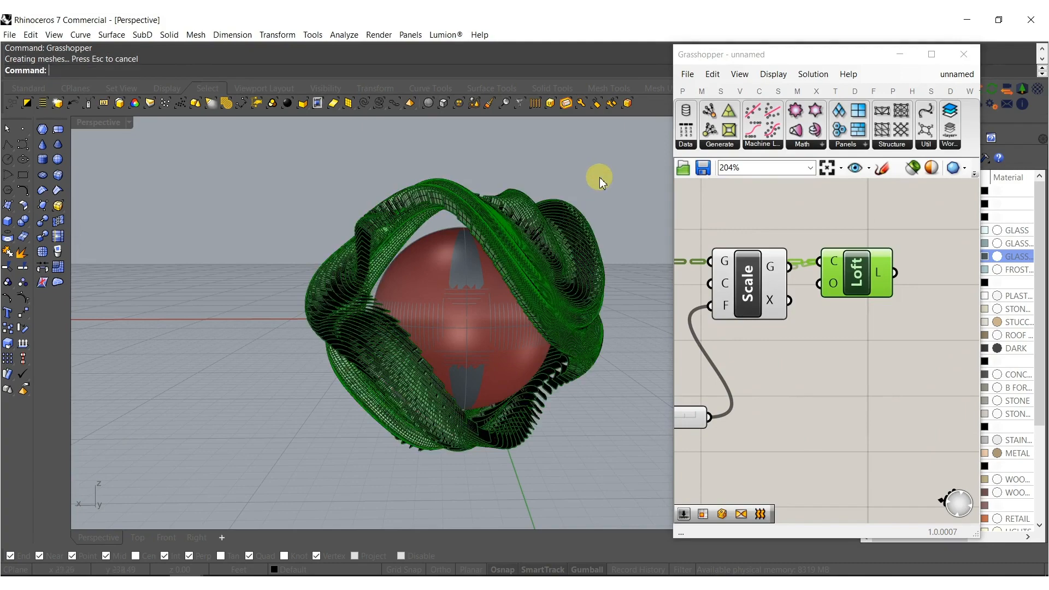
Close Grasshopper, select the last baked ribbed surfaces, and move them to the CONCRETE layer.
{"action": "left_click", "coordinate": [965, 54]}
{"action": "right_click_drag", "start_coordinate": [347, 293], "coordinate": [101, 256]}
{"action": "left_click", "coordinate": [58, 104]}
{"action": "right_click_drag", "start_coordinate": [382, 274], "coordinate": [303, 358]}
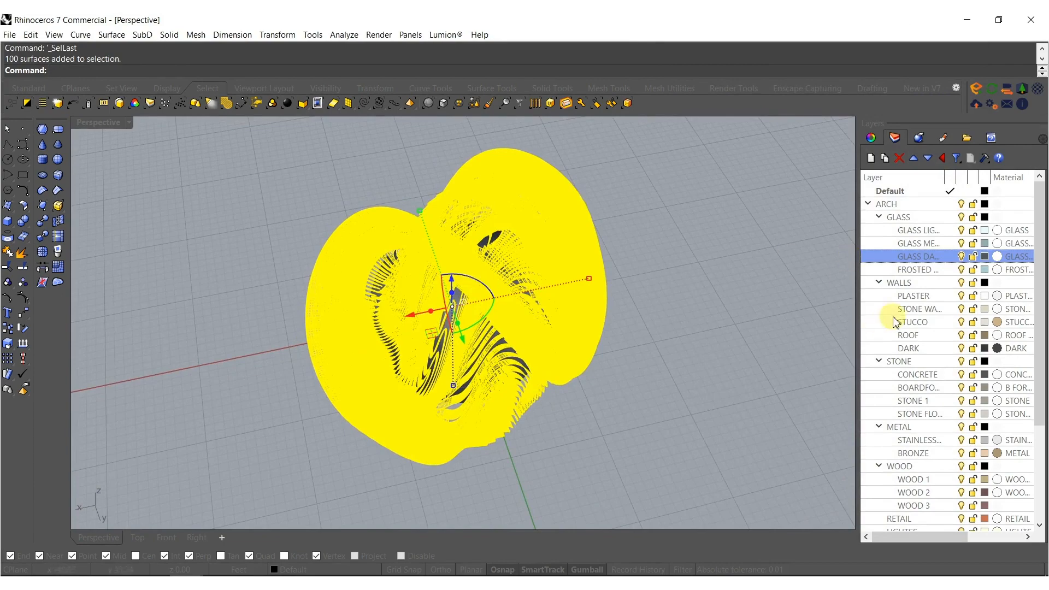
{"action": "right_click", "coordinate": [921, 381]}
{"action": "left_click", "coordinate": [936, 325]}
{"action": "left_click", "coordinate": [597, 379]}
Inspect the complete ribbed pod in Rendered display mode, and return the viewport to Shaded.
{"action": "right_click_drag", "start_coordinate": [609, 417], "coordinate": [425, 357]}
{"action": "left_click", "coordinate": [393, 364]}
{"action": "scroll", "coordinate": [454, 367], "scroll_direction": "up", "scroll_amount": 5}
{"action": "right_click_drag", "start_coordinate": [470, 373], "coordinate": [561, 436]}
{"action": "scroll", "coordinate": [438, 351], "scroll_direction": "down", "scroll_amount": 4}
{"action": "scroll", "coordinate": [487, 295], "scroll_direction": "down", "scroll_amount": 5}
{"action": "left_click", "coordinate": [590, 428]}
Duplicate the complete pod with its sphere and terrain, placing the copy beside the original on the ground plane.
{"action": "scroll", "coordinate": [594, 420], "scroll_direction": "down", "scroll_amount": 4}
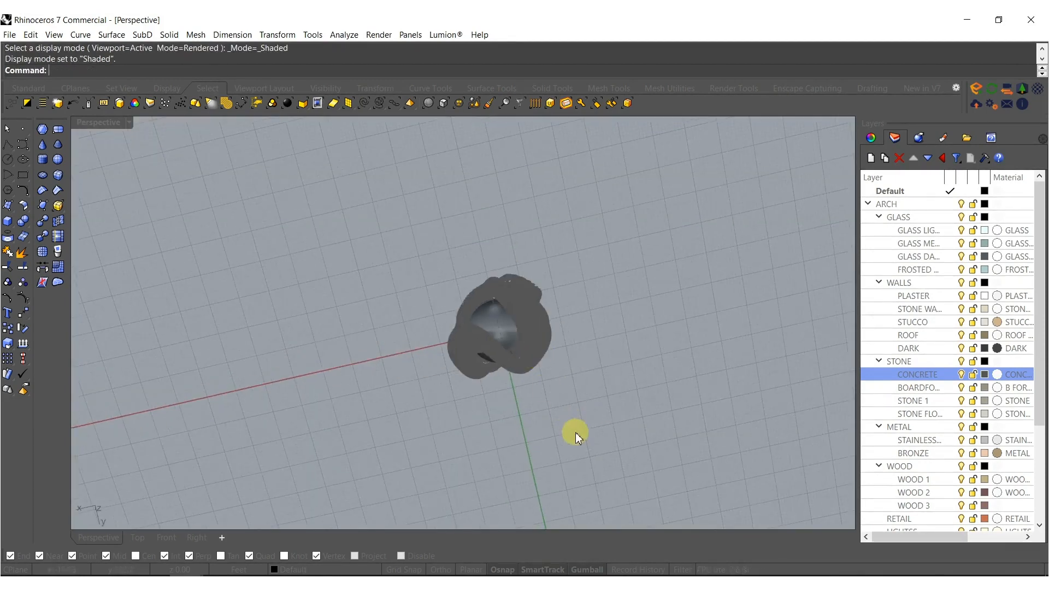
{"action": "left_click_drag", "start_coordinate": [575, 432], "coordinate": [450, 263]}
{"action": "mouse_move", "coordinate": [463, 297]}
{"action": "right_mouse_down"}
{"action": "mouse_move", "coordinate": [504, 380]}
{"action": "mouse_move", "coordinate": [473, 343]}
{"action": "right_mouse_up"}
{"action": "left_click_drag", "start_coordinate": [440, 414], "coordinate": [350, 301]}
Rotate the pod copy about its vertical axis to vary its orientation, and clear the selection.
{"action": "scroll", "coordinate": [350, 273], "scroll_direction": "up", "scroll_amount": 7}
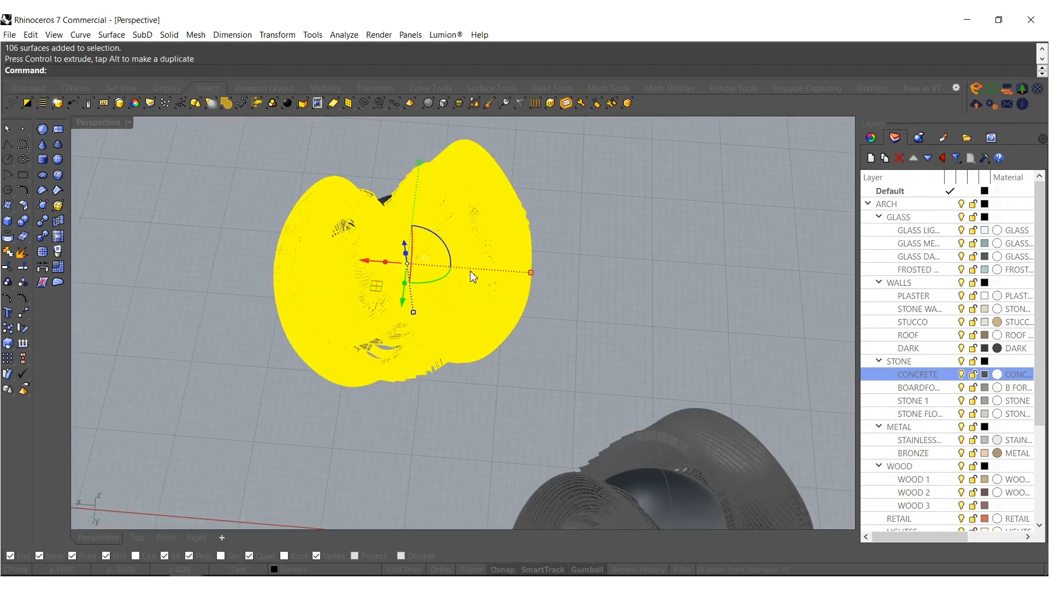
{"action": "left_click_drag", "start_coordinate": [448, 253], "coordinate": [429, 224]}
{"action": "right_click_drag", "start_coordinate": [510, 278], "coordinate": [506, 300]}
{"action": "left_click", "coordinate": [504, 268]}
Duplicate the original pod with a rotation about the vertical axis, and move this second copy away across the ground plane.
{"action": "left_click_drag", "start_coordinate": [609, 444], "coordinate": [428, 229]}
{"action": "right_click_drag", "start_coordinate": [428, 228], "coordinate": [477, 310]}
{"action": "left_click_drag", "start_coordinate": [494, 322], "coordinate": [449, 252]}
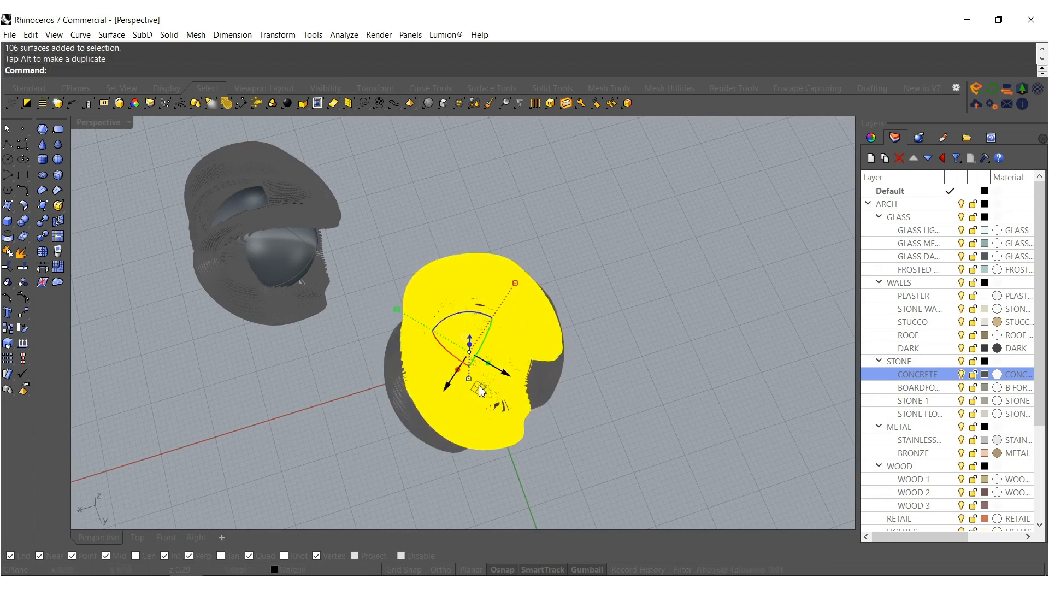
{"action": "left_click_drag", "start_coordinate": [479, 386], "coordinate": [573, 182]}
Select the second pod copy and rotate it about its vertical axis to face a different direction.
{"action": "left_click", "coordinate": [639, 248]}
{"action": "right_click_drag", "start_coordinate": [659, 235], "coordinate": [411, 137]}
{"action": "left_click_drag", "start_coordinate": [411, 137], "coordinate": [674, 410]}
{"action": "key", "text": "Escape"}
{"action": "right_click_drag", "start_coordinate": [583, 331], "coordinate": [407, 166]}
{"action": "left_click_drag", "start_coordinate": [408, 166], "coordinate": [650, 433]}
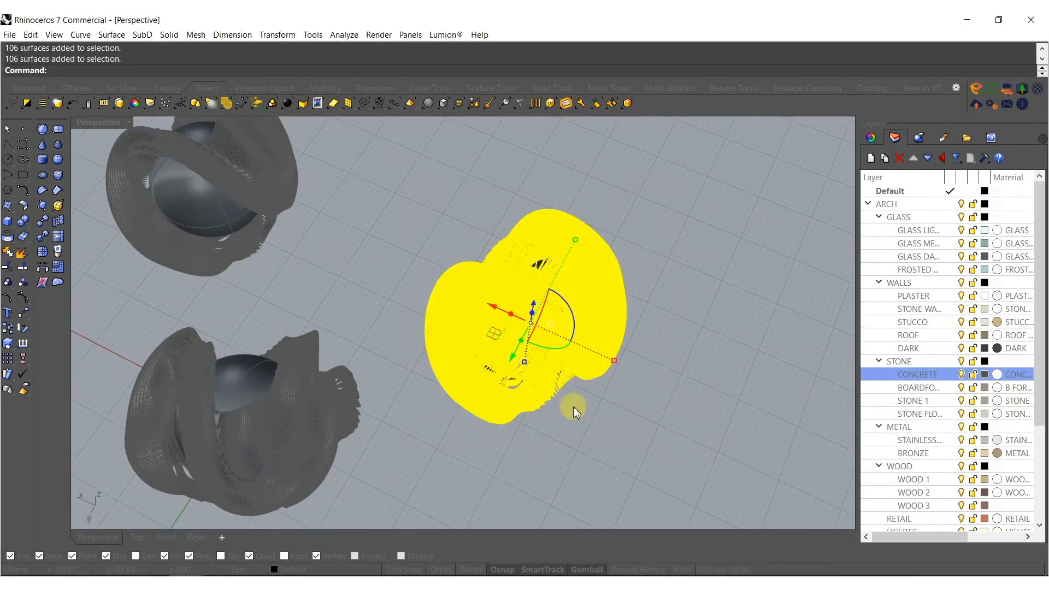
{"action": "left_click_drag", "start_coordinate": [571, 310], "coordinate": [418, 303]}
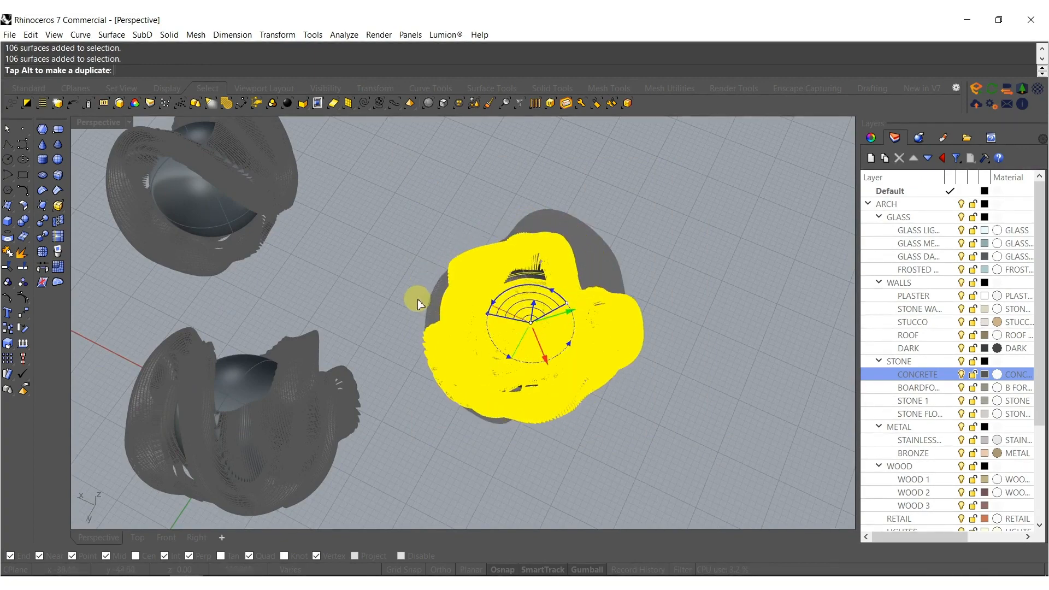
{"action": "key", "text": "Escape"}
Fine-tune the second pod copy's rotation about its vertical axis.
{"action": "right_click_drag", "start_coordinate": [406, 328], "coordinate": [431, 183]}
{"action": "left_click", "coordinate": [472, 320]}
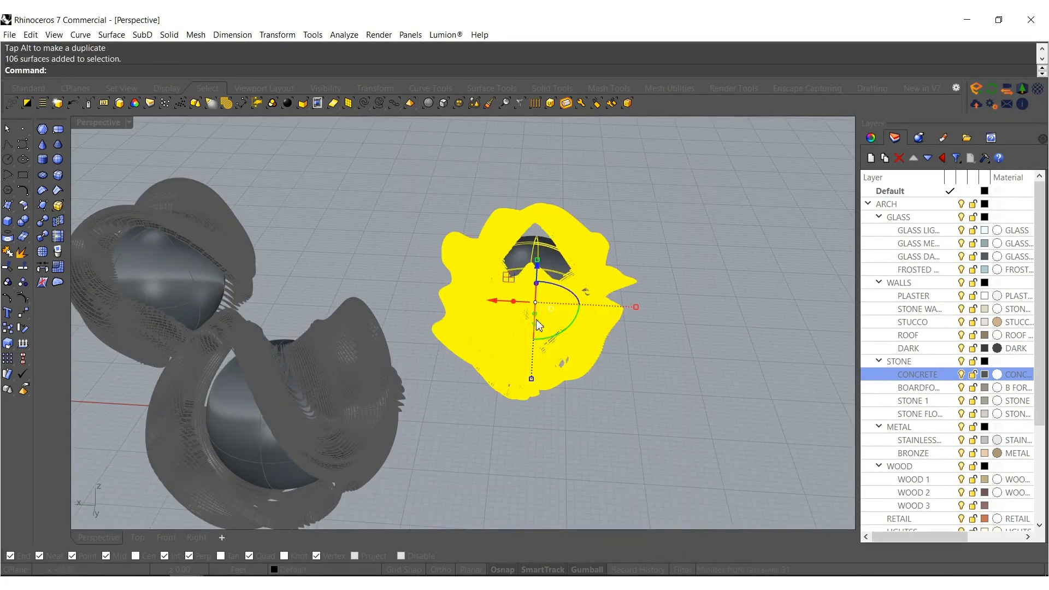
{"action": "left_click_drag", "start_coordinate": [570, 298], "coordinate": [559, 294]}
{"action": "right_click_drag", "start_coordinate": [451, 257], "coordinate": [496, 399]}
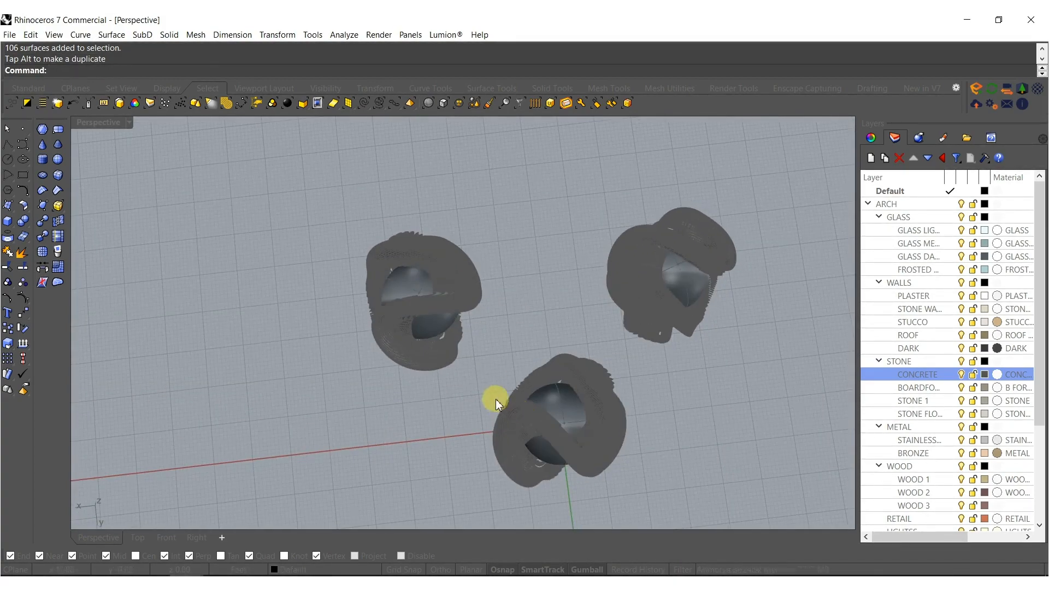
Reposition the first pod copy along the X axis to adjust its spacing from the other two pods.
{"action": "left_click", "coordinate": [456, 347]}
{"action": "left_click_drag", "start_coordinate": [378, 309], "coordinate": [332, 312]}
{"action": "left_click", "coordinate": [514, 297]}
{"action": "right_click_drag", "start_coordinate": [514, 377], "coordinate": [504, 234]}
{"action": "right_click_drag", "start_coordinate": [553, 329], "coordinate": [340, 285]}
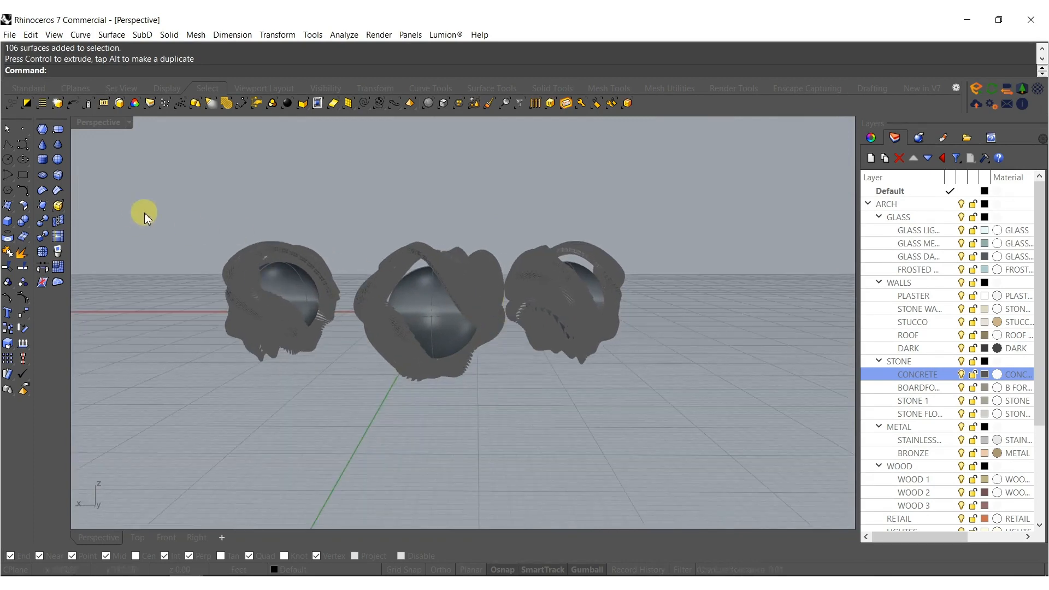
{"action": "left_click_drag", "start_coordinate": [294, 353], "coordinate": [354, 387]}
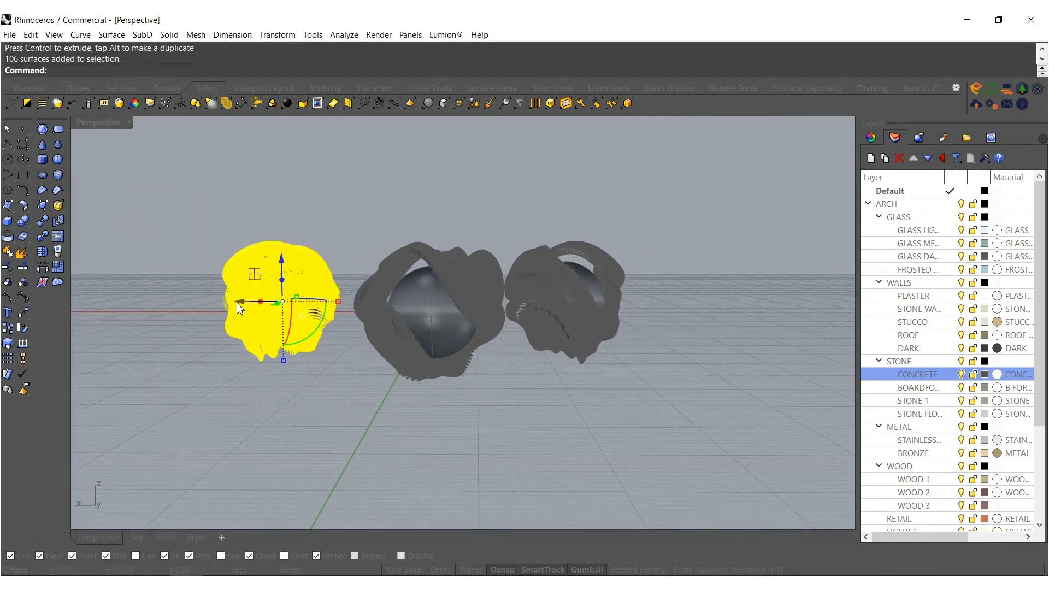
{"action": "left_click_drag", "start_coordinate": [237, 305], "coordinate": [254, 307]}
{"action": "key", "text": "Escape"}
Select all three pods and create a bounding box around them.
{"action": "mouse_move", "coordinate": [543, 336]}
{"action": "right_mouse_down"}
{"action": "mouse_move", "coordinate": [548, 321]}
{"action": "mouse_move", "coordinate": [549, 331]}
{"action": "right_mouse_up"}
{"action": "scroll", "coordinate": [453, 286], "scroll_direction": "down", "scroll_amount": 7}
{"action": "right_click_drag", "start_coordinate": [452, 287], "coordinate": [597, 358]}
{"action": "key", "text": "ctrl+a"}
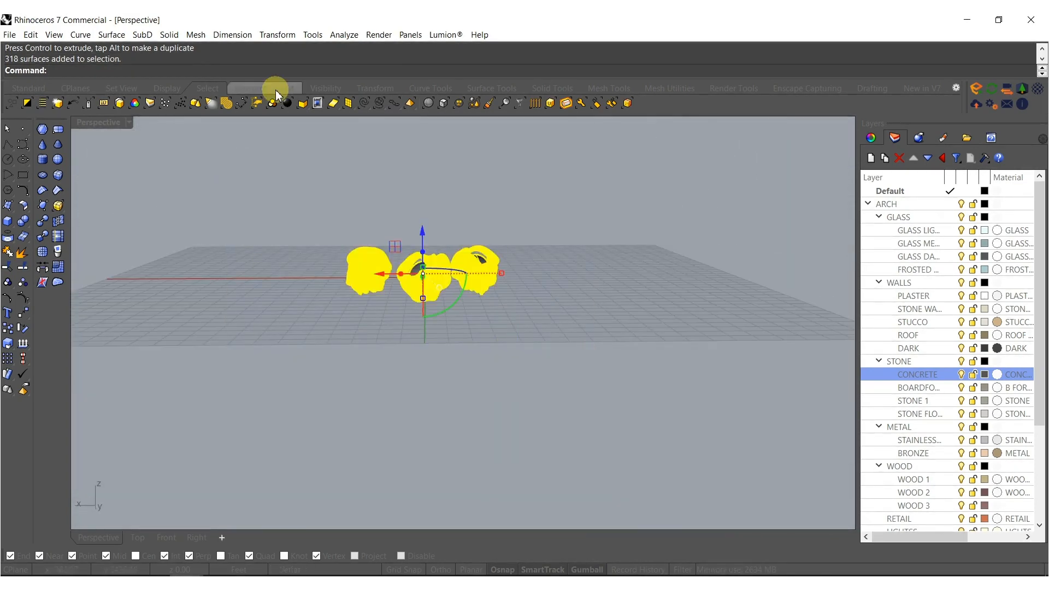
{"action": "key", "text": "Return"}
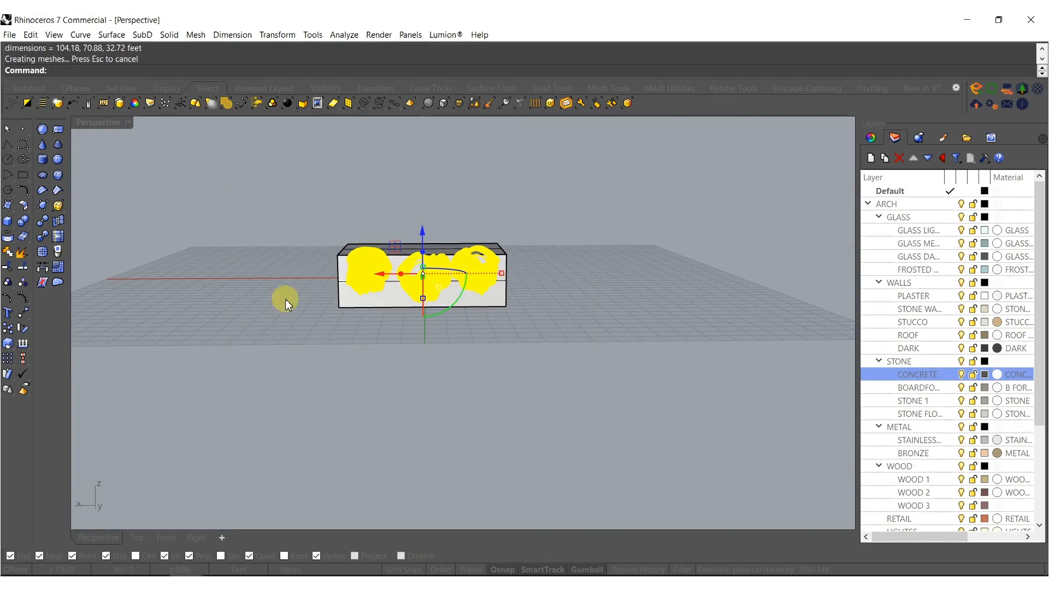
Reduce the bounding box to its bottom face by separating and deleting its other faces.
{"action": "left_click", "coordinate": [215, 249]}
{"action": "scroll", "coordinate": [405, 302], "scroll_direction": "up", "scroll_amount": 7}
{"action": "left_click", "coordinate": [405, 303]}
{"action": "right_click_drag", "start_coordinate": [423, 312], "coordinate": [365, 294]}
{"action": "left_click", "coordinate": [372, 307]}
{"action": "key", "text": "Delete"}
Scale the flat bottom face far beyond the three pods to form a large ground plane.
{"action": "right_click_drag", "start_coordinate": [392, 249], "coordinate": [376, 419]}
{"action": "left_click", "coordinate": [333, 317]}
{"action": "scroll", "coordinate": [386, 296], "scroll_direction": "down", "scroll_amount": 10}
{"action": "right_click_drag", "start_coordinate": [386, 296], "coordinate": [578, 327], "text": "shift"}
{"action": "mouse_move", "coordinate": [487, 287]}
{"action": "left_mouse_down"}
{"action": "mouse_move", "coordinate": [498, 266]}
{"action": "mouse_move", "coordinate": [495, 278]}
{"action": "left_mouse_up"}
{"action": "scroll", "coordinate": [535, 313], "scroll_direction": "down", "scroll_amount": 5}
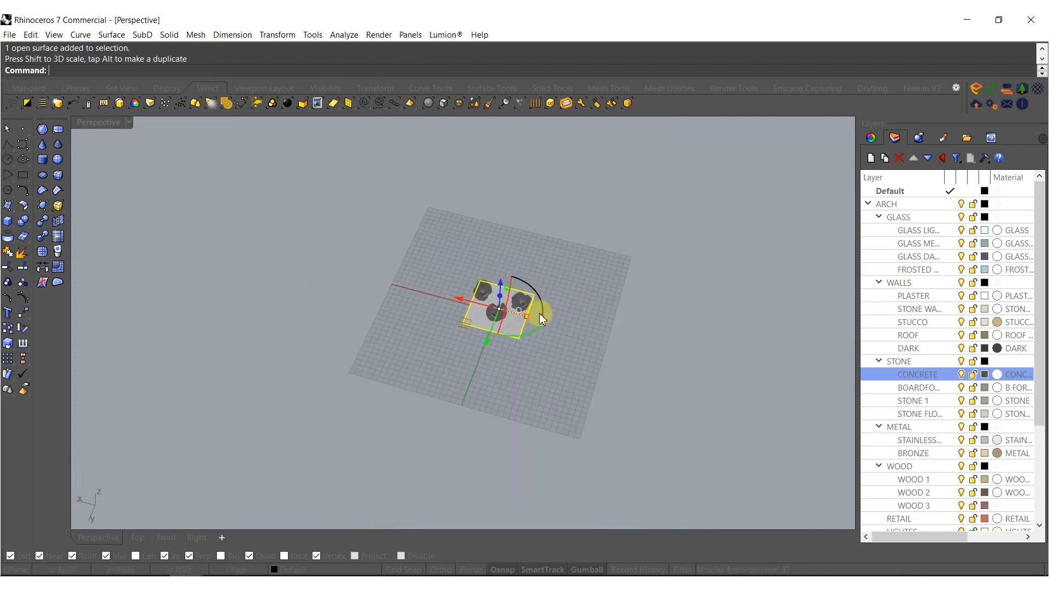
{"action": "left_click_drag", "start_coordinate": [526, 316], "coordinate": [697, 384]}
Rebuild the enlarged ground plane with a dense grid of control points.
{"action": "right_click_drag", "start_coordinate": [438, 351], "coordinate": [459, 385]}
{"action": "scroll", "coordinate": [526, 311], "scroll_direction": "up", "scroll_amount": 4}
{"action": "scroll", "coordinate": [479, 311], "scroll_direction": "down", "scroll_amount": 5}
{"action": "type", "text": "Rebuild"}
{"action": "key", "text": "Return"}
{"action": "key", "text": "Return"}
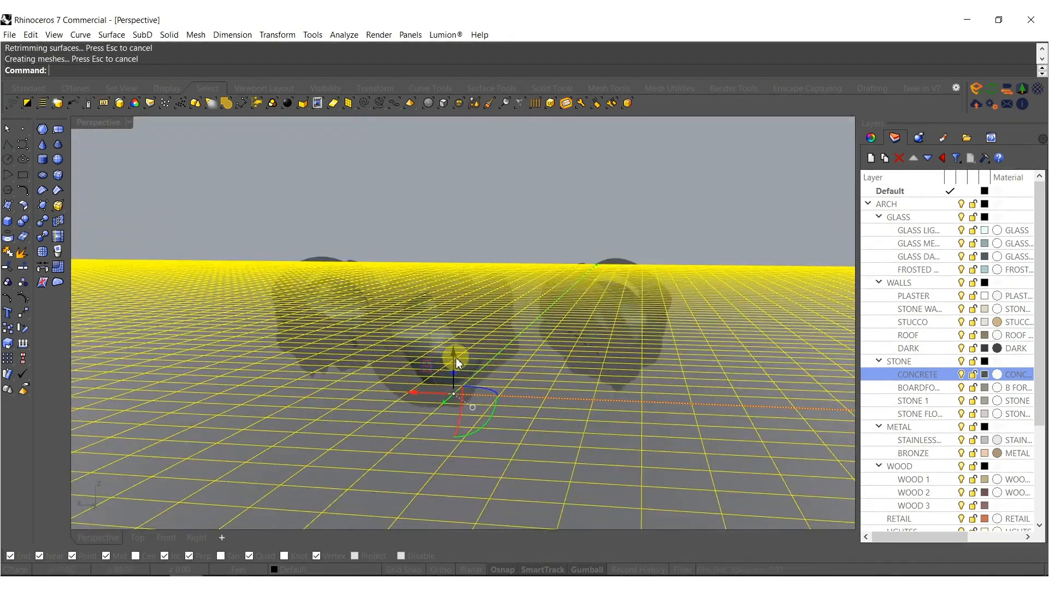
Duplicate the ground plane at a slightly different height and lock everything except one of the two planes.
{"action": "left_click_drag", "start_coordinate": [455, 358], "coordinate": [478, 373]}
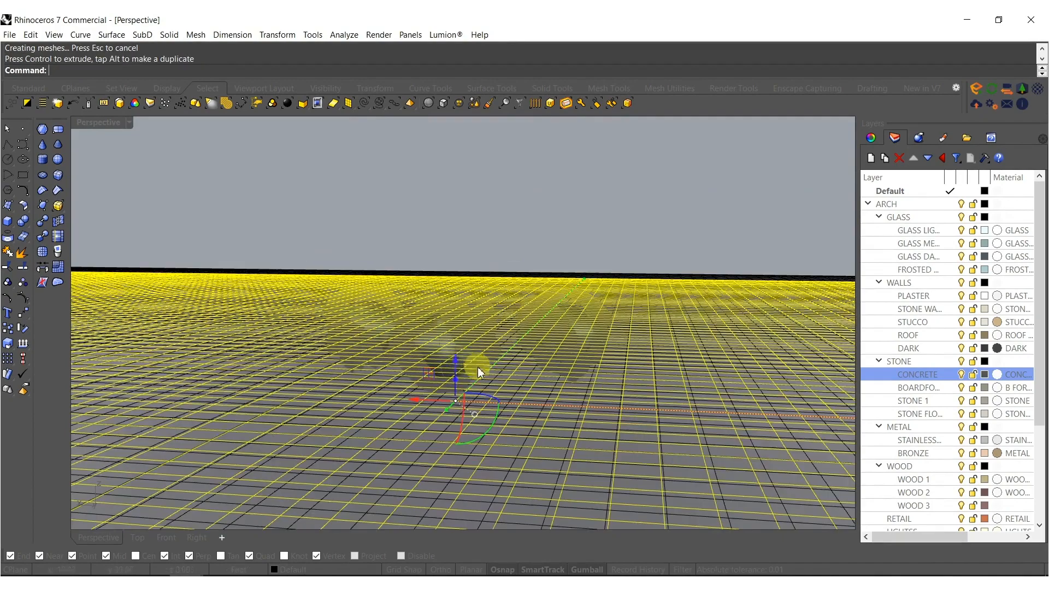
{"action": "key", "text": "ctrl+a"}
{"action": "key", "text": "ctrl+l"}
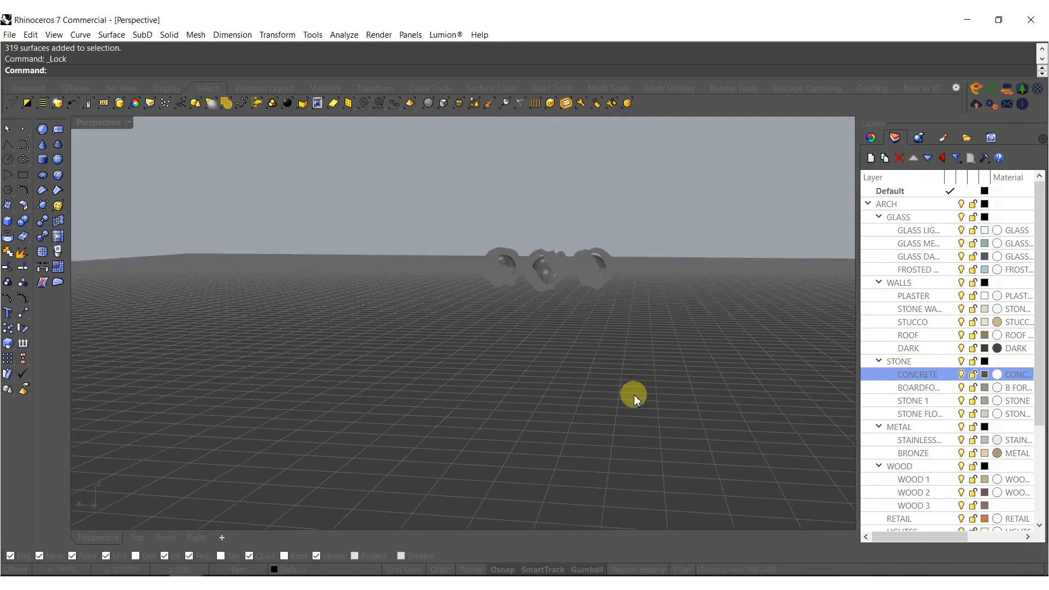
Turn on the unlocked plane's control points and brush-select those beneath the middle pod in the Top view.
{"action": "left_click", "coordinate": [633, 398]}
{"action": "left_click", "coordinate": [20, 300]}
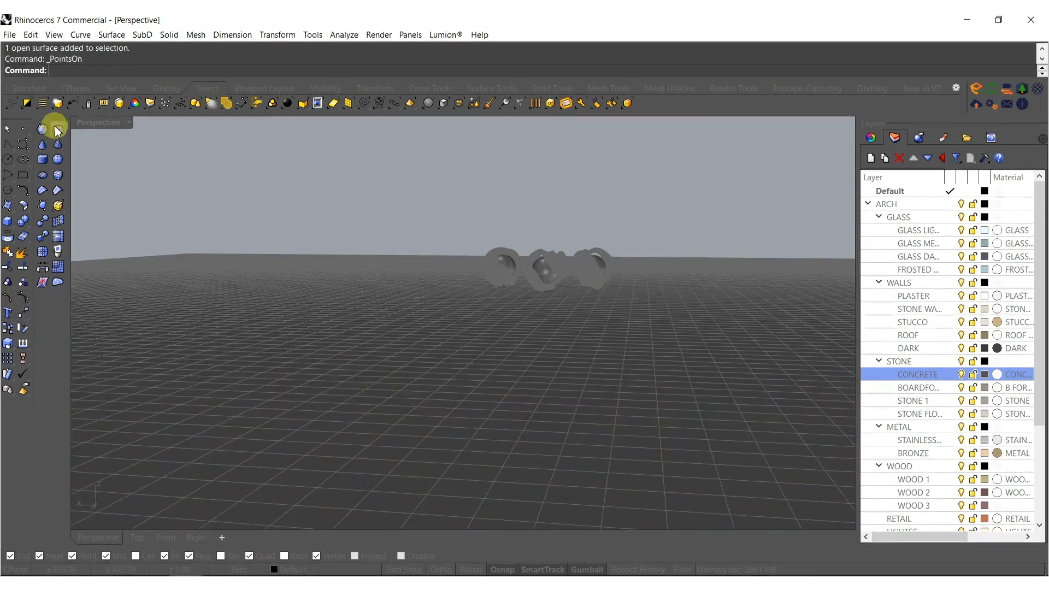
{"action": "double_click", "coordinate": [95, 125]}
{"action": "double_click", "coordinate": [86, 124]}
{"action": "scroll", "coordinate": [399, 232], "scroll_direction": "down", "scroll_amount": 8}
{"action": "right_click_drag", "start_coordinate": [437, 267], "coordinate": [416, 289]}
{"action": "left_click", "coordinate": [489, 103]}
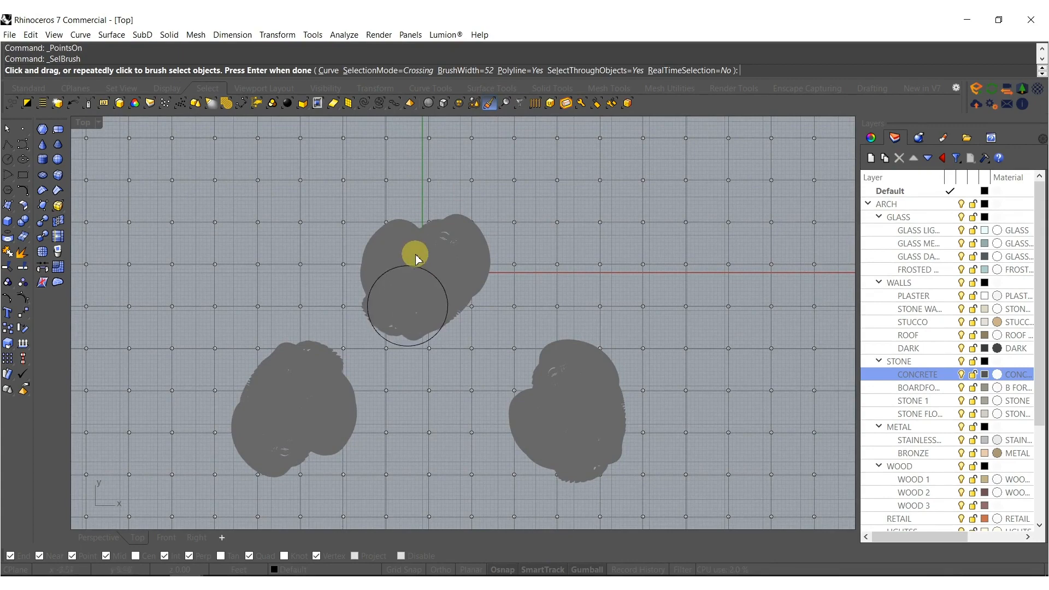
{"action": "mouse_move", "coordinate": [446, 240]}
{"action": "left_mouse_down"}
{"action": "mouse_move", "coordinate": [386, 300]}
{"action": "mouse_move", "coordinate": [426, 239]}
{"action": "left_mouse_up"}
{"action": "key", "text": "Return"}
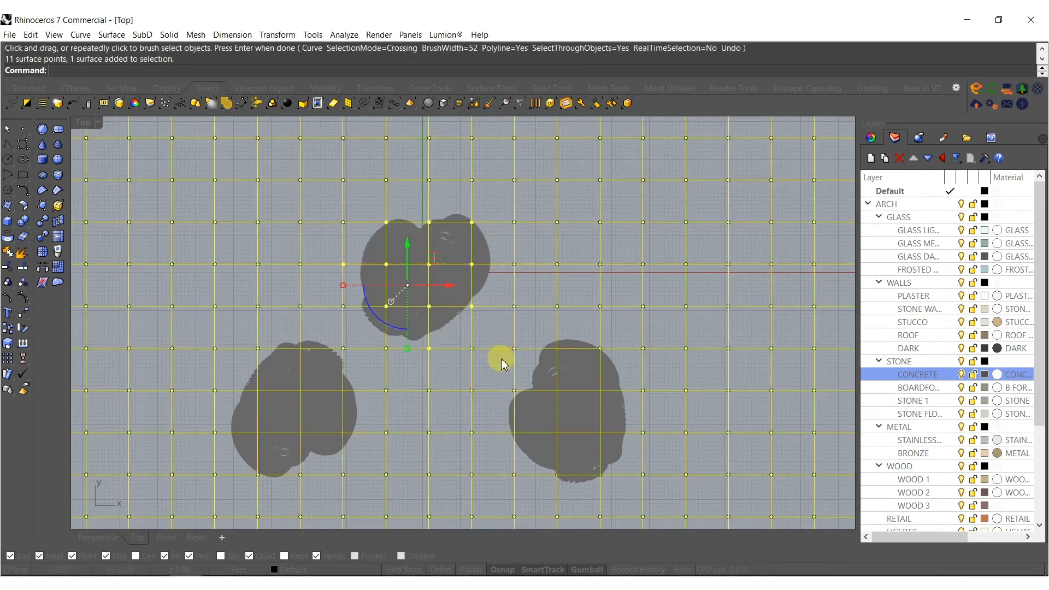
Add the control points beneath the other two pods to the selection by brush selecting them.
{"action": "right_click_drag", "start_coordinate": [499, 355], "coordinate": [473, 289]}
{"action": "mouse_move", "coordinate": [474, 288]}
{"action": "left_mouse_down"}
{"action": "mouse_move", "coordinate": [511, 270]}
{"action": "mouse_move", "coordinate": [481, 276]}
{"action": "left_mouse_up"}
{"action": "mouse_move", "coordinate": [480, 277]}
{"action": "right_mouse_down"}
{"action": "mouse_move", "coordinate": [313, 316]}
{"action": "mouse_move", "coordinate": [341, 311]}
{"action": "right_mouse_up"}
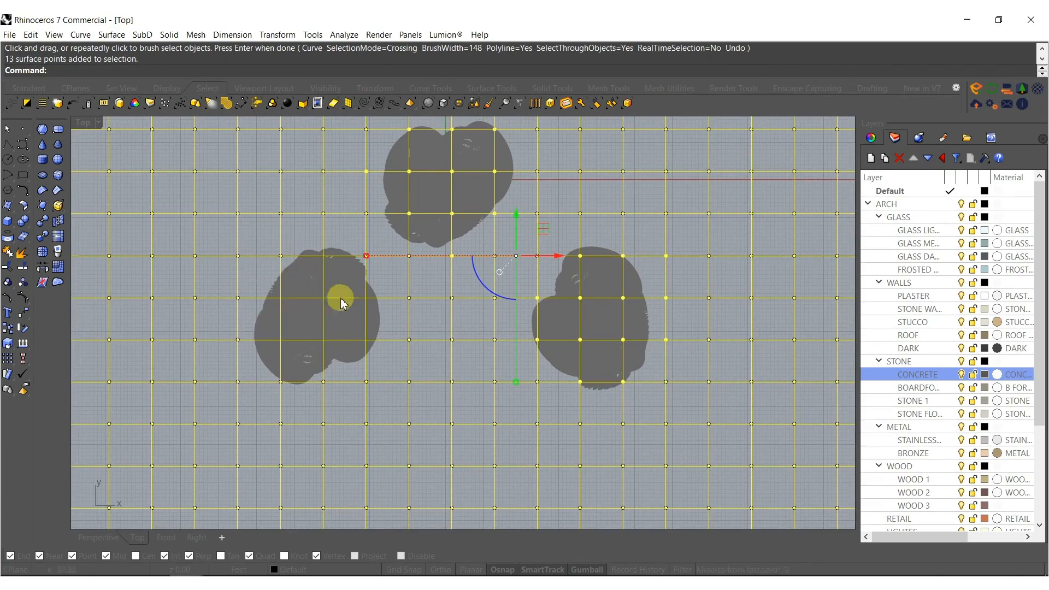
{"action": "mouse_move", "coordinate": [279, 285]}
{"action": "left_mouse_down"}
{"action": "mouse_move", "coordinate": [288, 297]}
{"action": "mouse_move", "coordinate": [244, 328]}
{"action": "mouse_move", "coordinate": [267, 286]}
{"action": "mouse_move", "coordinate": [304, 306]}
{"action": "left_mouse_up"}
{"action": "right_click_drag", "start_coordinate": [319, 297], "coordinate": [323, 328]}
{"action": "key", "text": "Return"}
Raise the selected control points vertically in the Perspective view to form a mound under each pod.
{"action": "scroll", "coordinate": [276, 215], "scroll_direction": "down", "scroll_amount": 4}
{"action": "double_click", "coordinate": [84, 124]}
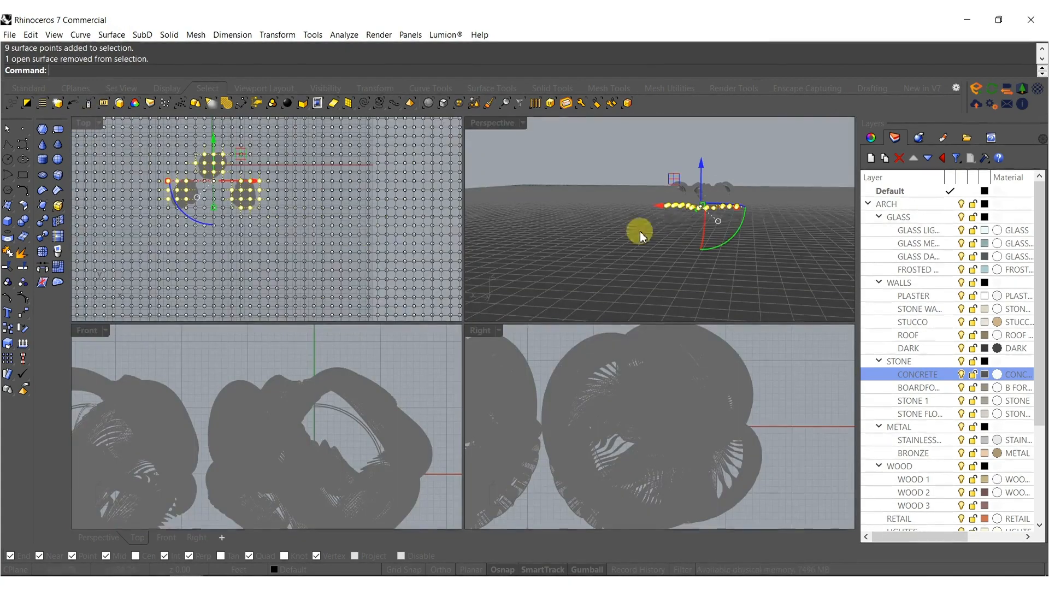
{"action": "double_click", "coordinate": [516, 125]}
{"action": "scroll", "coordinate": [592, 303], "scroll_direction": "up", "scroll_amount": 5}
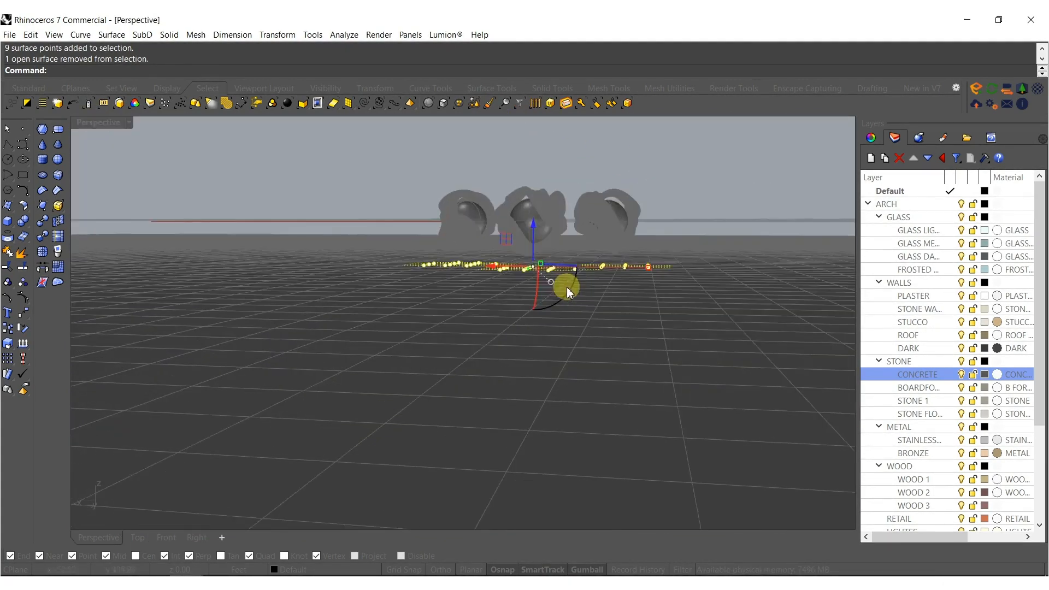
{"action": "left_click_drag", "start_coordinate": [522, 230], "coordinate": [523, 185]}
Try to smooth the mounded surface in X, Y and Z with fixed boundaries, using 100 smooth steps and a factor of 0.0605911.
{"action": "left_click", "coordinate": [530, 267]}
{"action": "type", "text": "Smooth"}
{"action": "key", "text": "Return"}
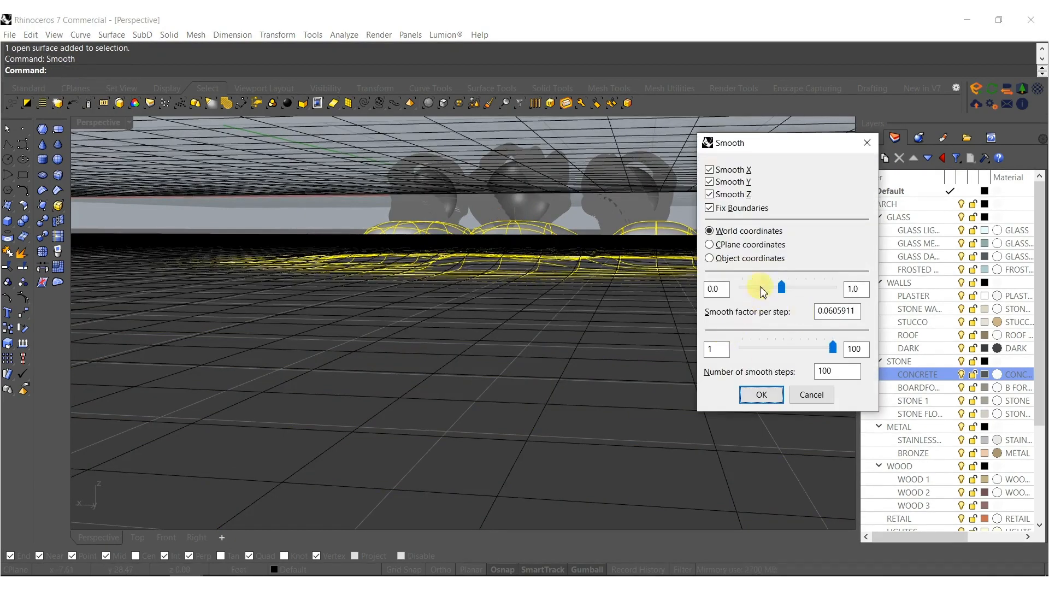
{"action": "left_click", "coordinate": [744, 398]}
{"action": "scroll", "coordinate": [541, 256], "scroll_direction": "up", "scroll_amount": 4}
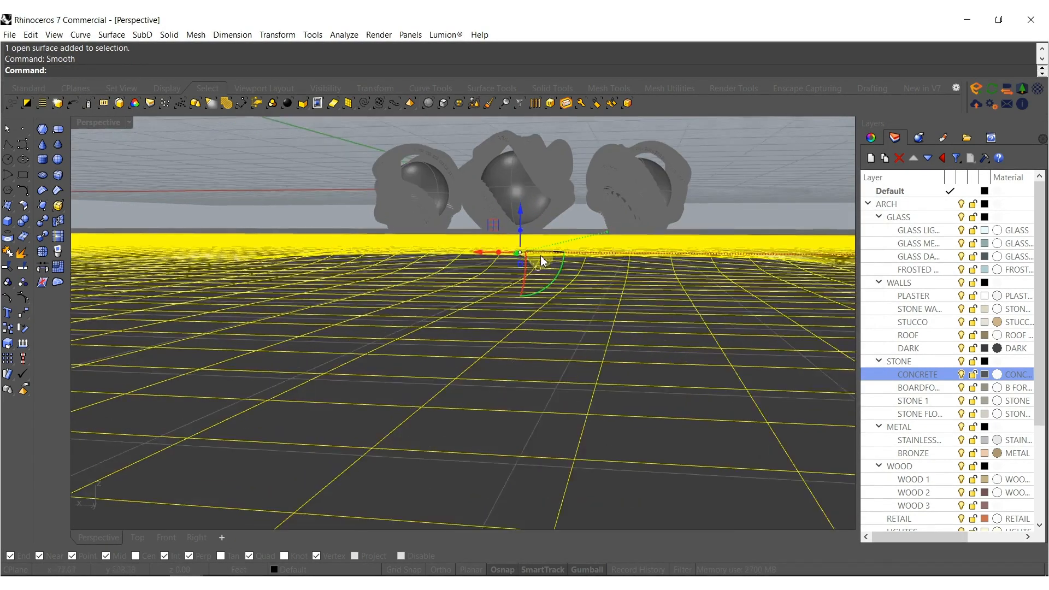
{"action": "left_click_drag", "start_coordinate": [551, 323], "coordinate": [559, 304]}
{"action": "key", "text": "Escape"}
Undo the smoothing of the mounded terrain surface.
{"action": "right_click_drag", "start_coordinate": [455, 241], "coordinate": [599, 261]}
{"action": "left_click", "coordinate": [214, 277]}
{"action": "mouse_move", "coordinate": [228, 277]}
{"action": "right_mouse_down"}
{"action": "mouse_move", "coordinate": [242, 277]}
{"action": "mouse_move", "coordinate": [232, 275]}
{"action": "right_mouse_up"}
{"action": "left_click_drag", "start_coordinate": [231, 275], "coordinate": [234, 285]}
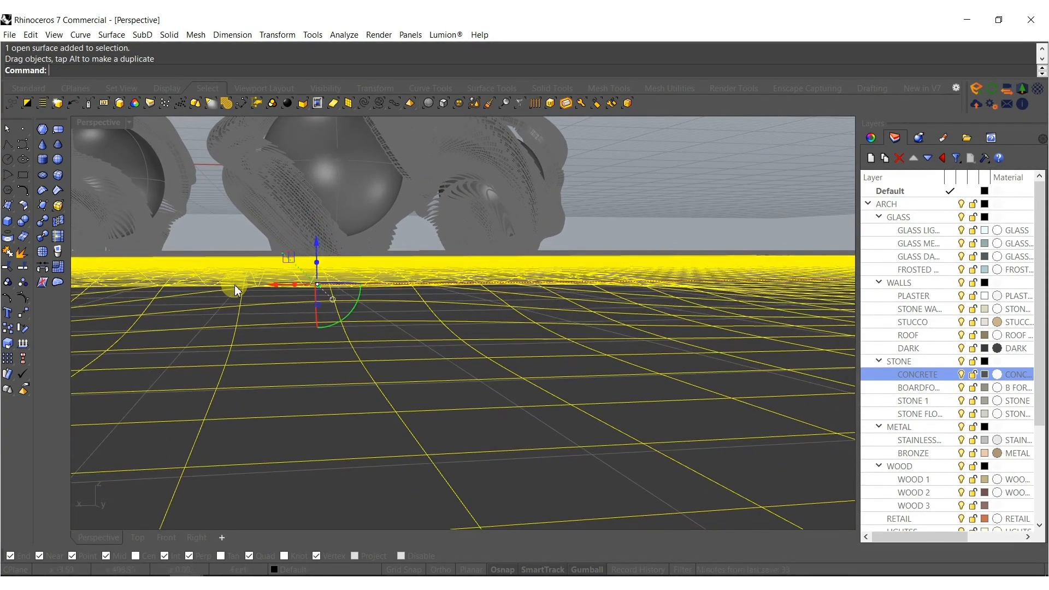
{"action": "key", "text": "Escape"}
{"action": "mouse_move", "coordinate": [493, 277]}
{"action": "right_mouse_down"}
{"action": "mouse_move", "coordinate": [527, 356]}
{"action": "mouse_move", "coordinate": [508, 346]}
{"action": "mouse_move", "coordinate": [459, 391]}
{"action": "mouse_move", "coordinate": [490, 265]}
{"action": "mouse_move", "coordinate": [477, 229]}
{"action": "mouse_move", "coordinate": [529, 355]}
{"action": "right_mouse_up"}
{"action": "key", "text": "ctrl+z"}
Change the mounded terrain surface to the SAND layer.
{"action": "mouse_move", "coordinate": [285, 393]}
{"action": "right_mouse_down"}
{"action": "mouse_move", "coordinate": [555, 379]}
{"action": "mouse_move", "coordinate": [450, 318]}
{"action": "right_mouse_up"}
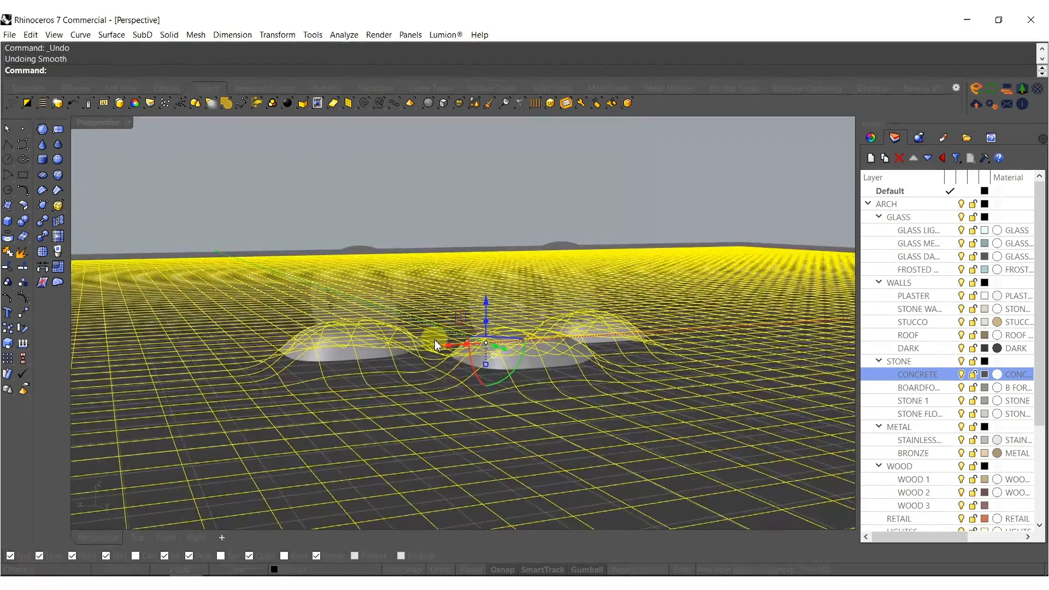
{"action": "mouse_move", "coordinate": [533, 387]}
{"action": "right_mouse_down"}
{"action": "mouse_move", "coordinate": [514, 370]}
{"action": "mouse_move", "coordinate": [556, 409]}
{"action": "right_mouse_up"}
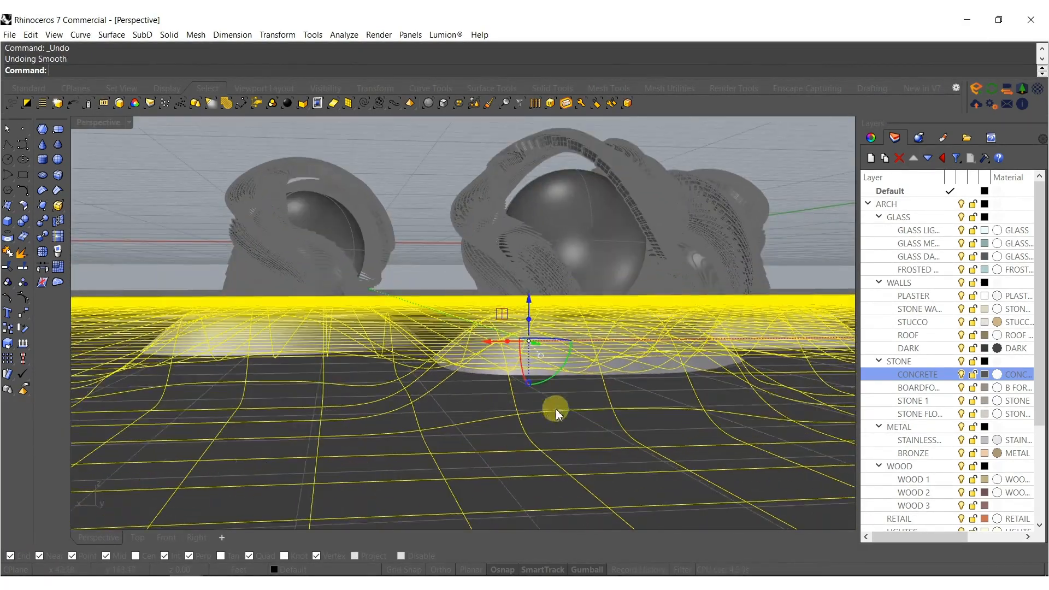
{"action": "mouse_move", "coordinate": [624, 380]}
{"action": "right_mouse_down"}
{"action": "mouse_move", "coordinate": [576, 379]}
{"action": "mouse_move", "coordinate": [520, 356]}
{"action": "mouse_move", "coordinate": [539, 356]}
{"action": "mouse_move", "coordinate": [552, 372]}
{"action": "right_mouse_up"}
{"action": "left_click_drag", "start_coordinate": [552, 372], "coordinate": [556, 421]}
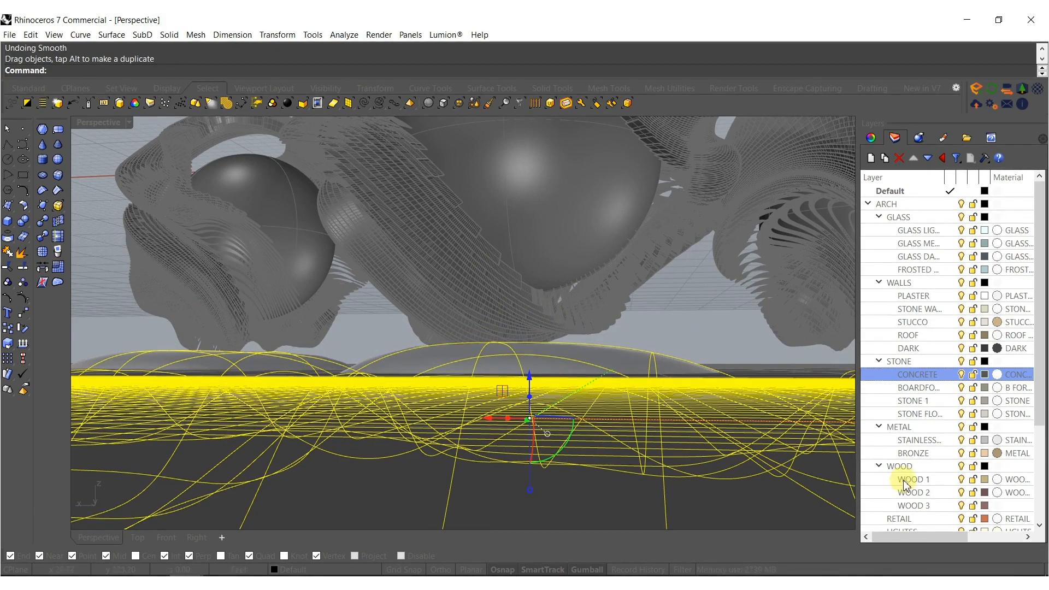
{"action": "scroll", "coordinate": [904, 469], "scroll_direction": "down", "scroll_amount": 2}
{"action": "right_click", "coordinate": [897, 504]}
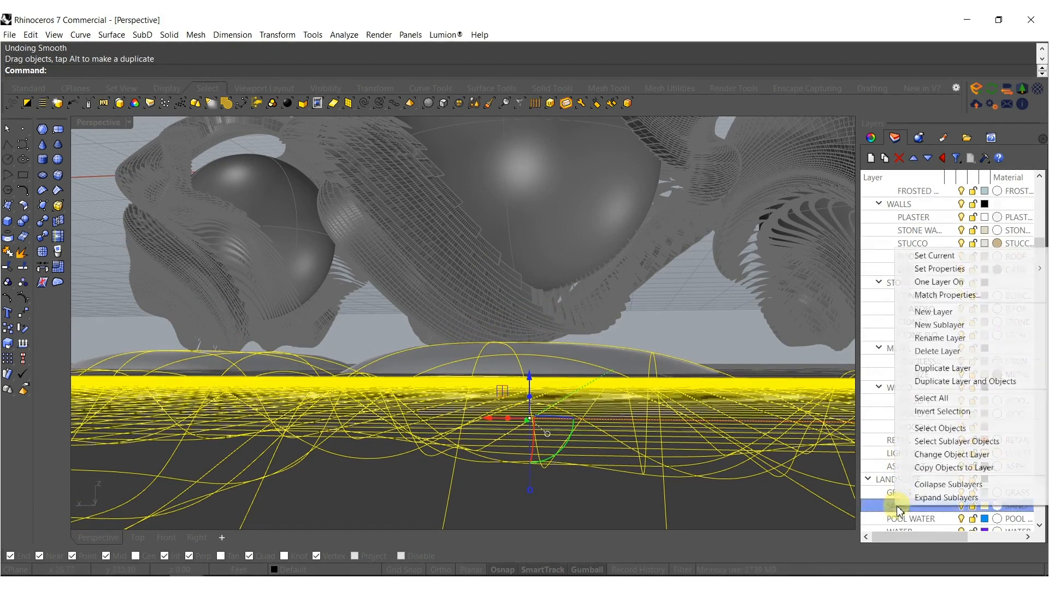
{"action": "left_click", "coordinate": [918, 455]}
Deselect the terrain and unlock all locked objects.
{"action": "right_click_drag", "start_coordinate": [635, 299], "coordinate": [519, 276]}
{"action": "left_click", "coordinate": [520, 277]}
{"action": "scroll", "coordinate": [533, 315], "scroll_direction": "down", "scroll_amount": 6}
{"action": "right_click_drag", "start_coordinate": [534, 315], "coordinate": [596, 347]}
{"action": "middle_click", "coordinate": [605, 307]}
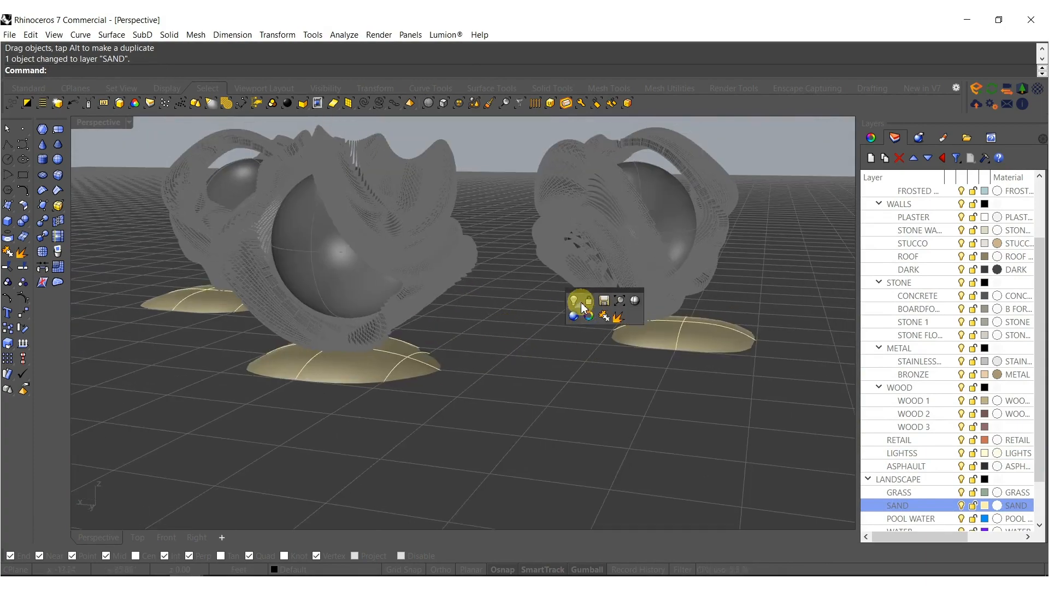
{"action": "right_click", "coordinate": [583, 300]}
Select all surfaces of one outer pod and shift it along the X axis over its mound.
{"action": "right_click_drag", "start_coordinate": [560, 277], "coordinate": [471, 355], "text": "shift"}
{"action": "scroll", "coordinate": [470, 354], "scroll_direction": "down", "scroll_amount": 3}
{"action": "left_click_drag", "start_coordinate": [418, 127], "coordinate": [666, 453]}
{"action": "left_click_drag", "start_coordinate": [504, 309], "coordinate": [526, 311]}
{"action": "right_click_drag", "start_coordinate": [451, 359], "coordinate": [503, 435]}
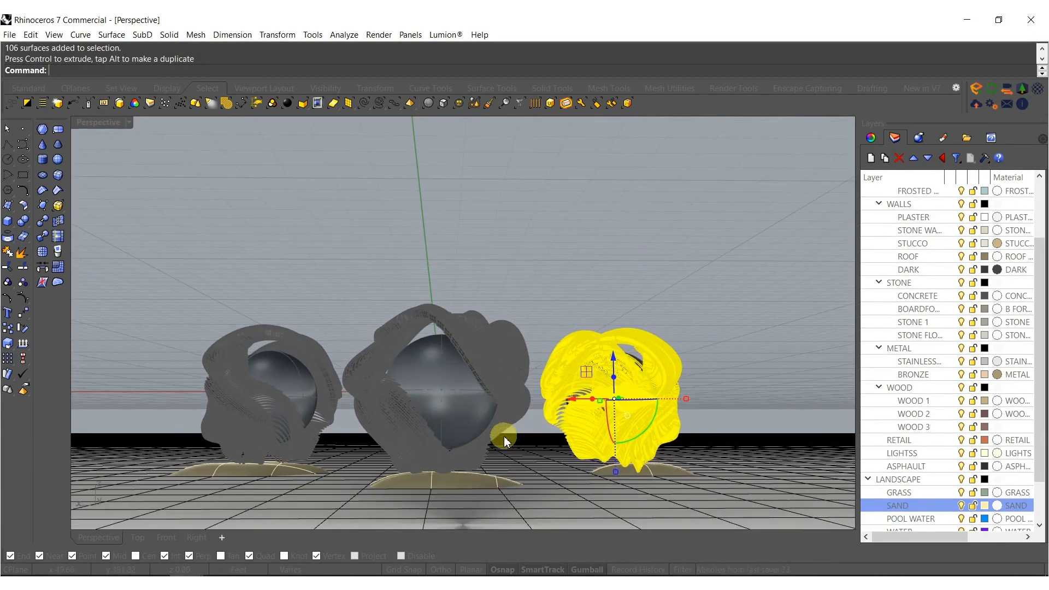
Select the opposite outer pod, scale it down slightly in all directions and lower it onto its mound.
{"action": "left_click", "coordinate": [87, 317]}
{"action": "left_click_drag", "start_coordinate": [140, 277], "coordinate": [349, 487]}
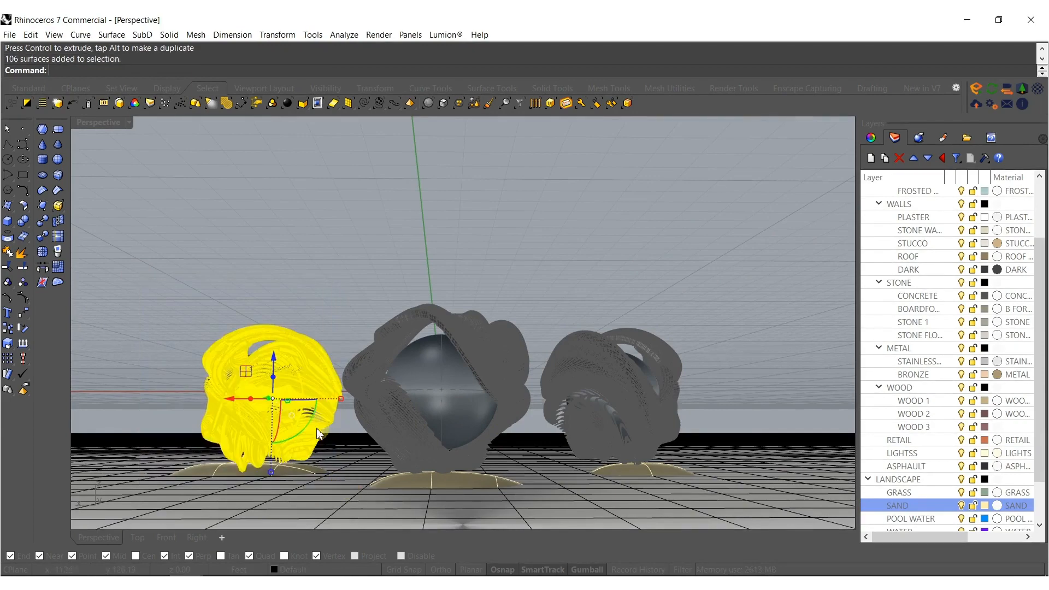
{"action": "scroll", "coordinate": [260, 404], "scroll_direction": "up", "scroll_amount": 5}
{"action": "left_click_drag", "start_coordinate": [398, 389], "coordinate": [385, 388], "text": "shift"}
{"action": "left_click_drag", "start_coordinate": [283, 348], "coordinate": [275, 367]}
{"action": "left_click", "coordinate": [429, 368]}
Scale down the other outer pod slightly and reposition it along X and Z onto its mound.
{"action": "scroll", "coordinate": [432, 369], "scroll_direction": "down", "scroll_amount": 5}
{"action": "mouse_move", "coordinate": [380, 395]}
{"action": "right_mouse_down"}
{"action": "mouse_move", "coordinate": [513, 352]}
{"action": "mouse_move", "coordinate": [437, 252]}
{"action": "right_mouse_up"}
{"action": "mouse_move", "coordinate": [429, 228]}
{"action": "left_mouse_down"}
{"action": "mouse_move", "coordinate": [541, 402]}
{"action": "mouse_move", "coordinate": [705, 539]}
{"action": "left_mouse_up"}
{"action": "scroll", "coordinate": [568, 421], "scroll_direction": "up", "scroll_amount": 3}
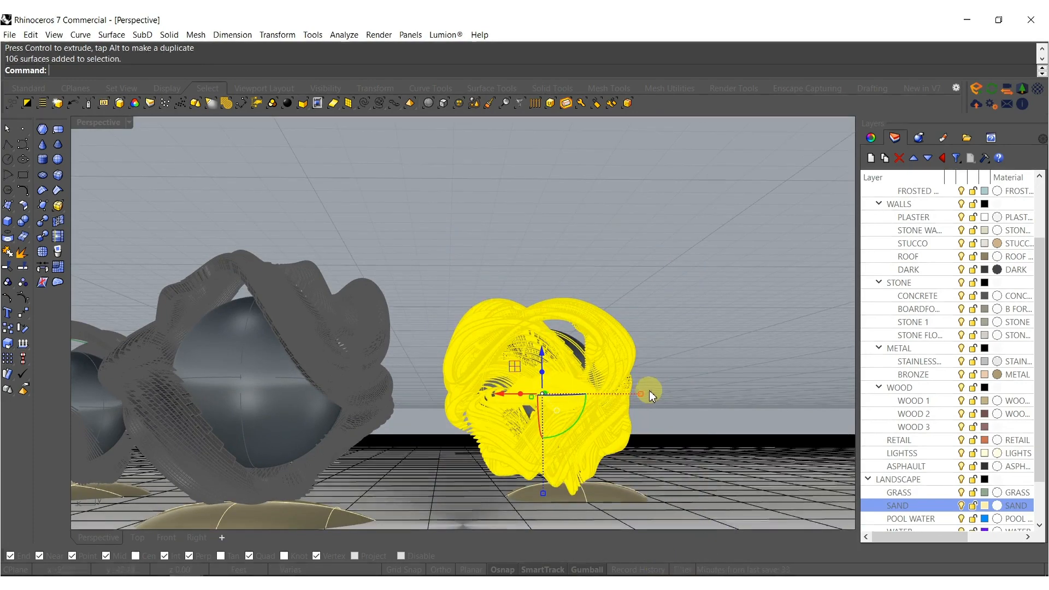
{"action": "left_click_drag", "start_coordinate": [640, 399], "coordinate": [632, 394]}
{"action": "left_click_drag", "start_coordinate": [500, 394], "coordinate": [516, 395]}
{"action": "left_click_drag", "start_coordinate": [556, 357], "coordinate": [558, 371]}
{"action": "left_click", "coordinate": [596, 223]}
Change the flat ground plane to the WATER layer.
{"action": "scroll", "coordinate": [438, 329], "scroll_direction": "down", "scroll_amount": 5}
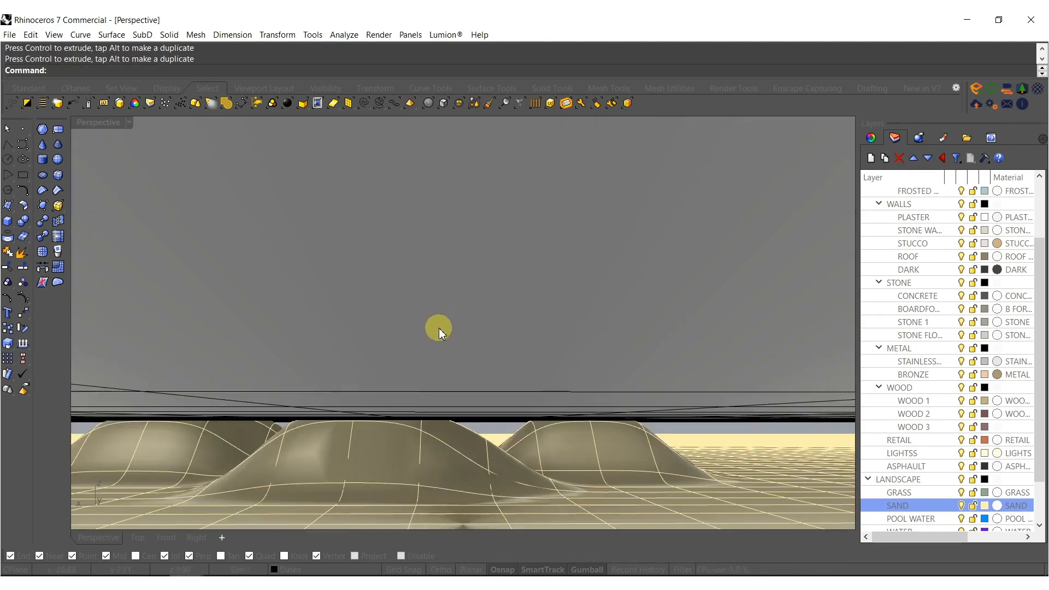
{"action": "scroll", "coordinate": [439, 329], "scroll_direction": "up", "scroll_amount": 3}
{"action": "mouse_move", "coordinate": [444, 333]}
{"action": "right_mouse_down"}
{"action": "mouse_move", "coordinate": [434, 335]}
{"action": "mouse_move", "coordinate": [498, 391]}
{"action": "mouse_move", "coordinate": [489, 382]}
{"action": "right_mouse_up"}
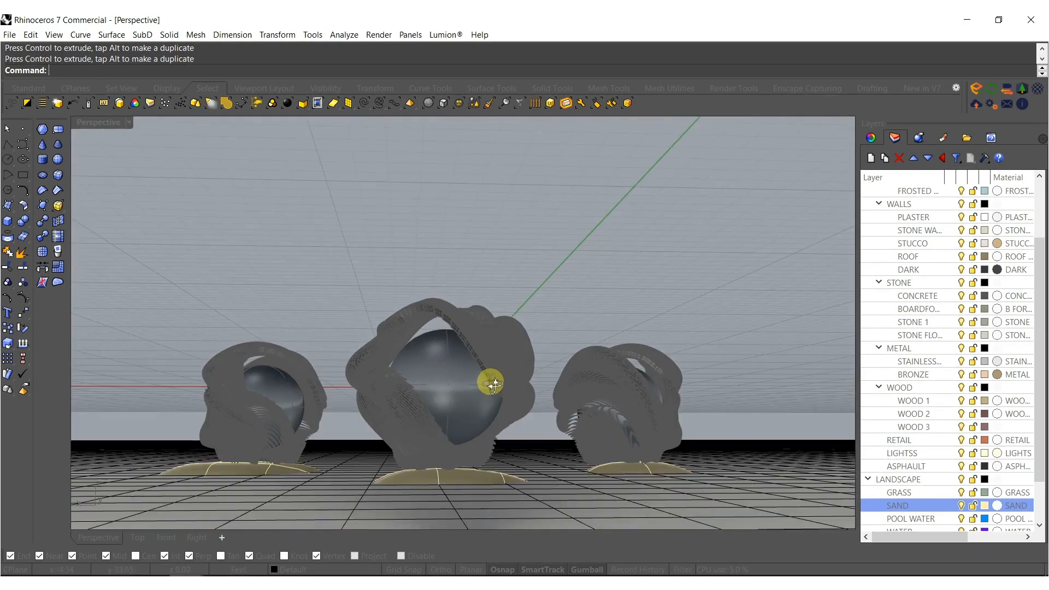
{"action": "scroll", "coordinate": [491, 415], "scroll_direction": "up", "scroll_amount": 2}
{"action": "scroll", "coordinate": [492, 415], "scroll_direction": "up", "scroll_amount": 3}
{"action": "left_click", "coordinate": [582, 491]}
{"action": "scroll", "coordinate": [910, 526], "scroll_direction": "down", "scroll_amount": 2}
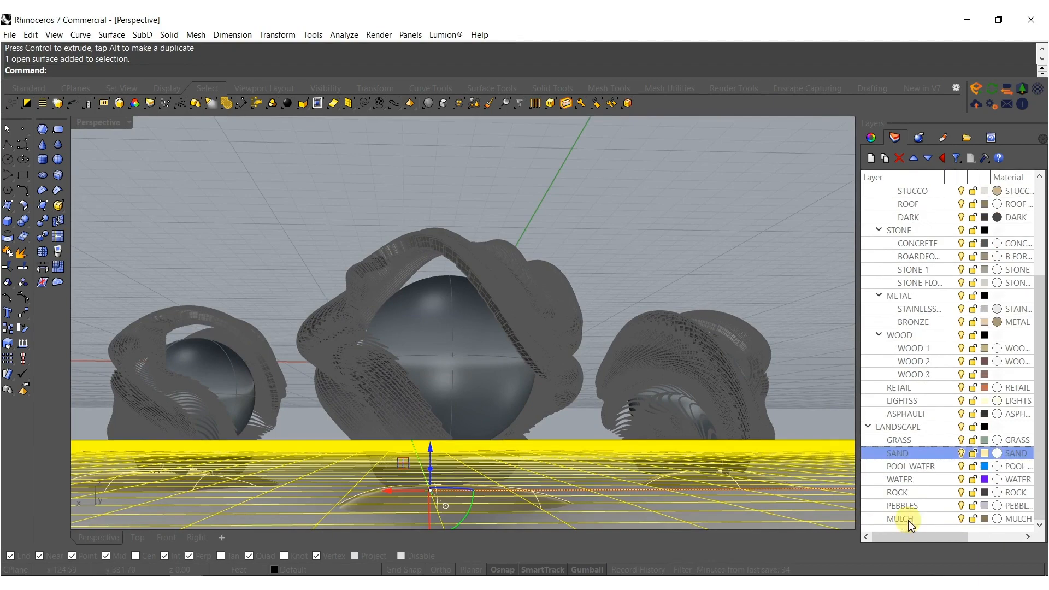
{"action": "right_click", "coordinate": [904, 483]}
{"action": "left_click", "coordinate": [828, 429]}
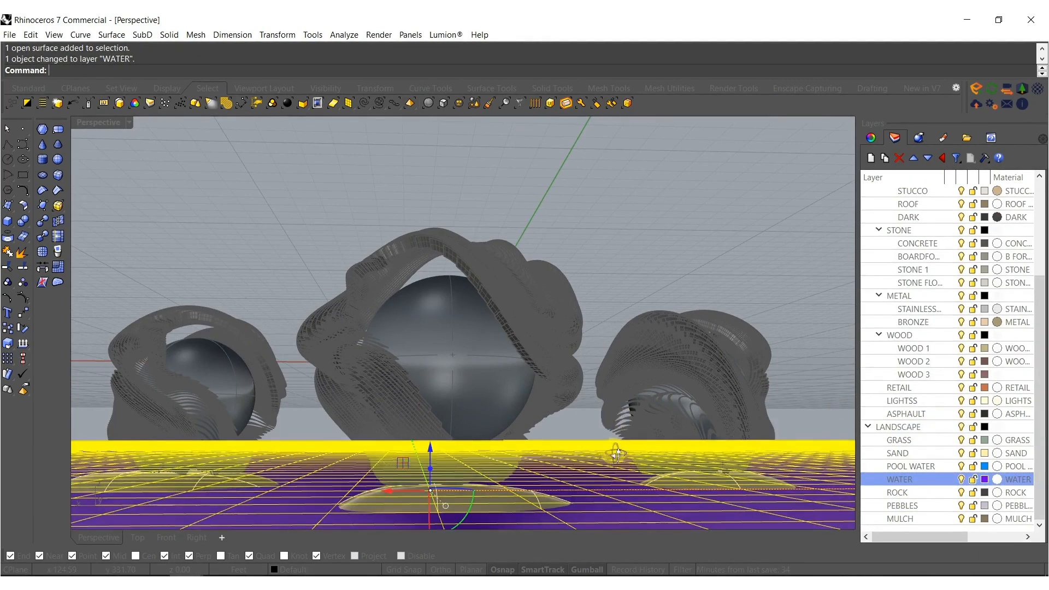
{"action": "scroll", "coordinate": [490, 226], "scroll_direction": "down", "scroll_amount": 4}
{"action": "scroll", "coordinate": [506, 351], "scroll_direction": "up", "scroll_amount": 3}
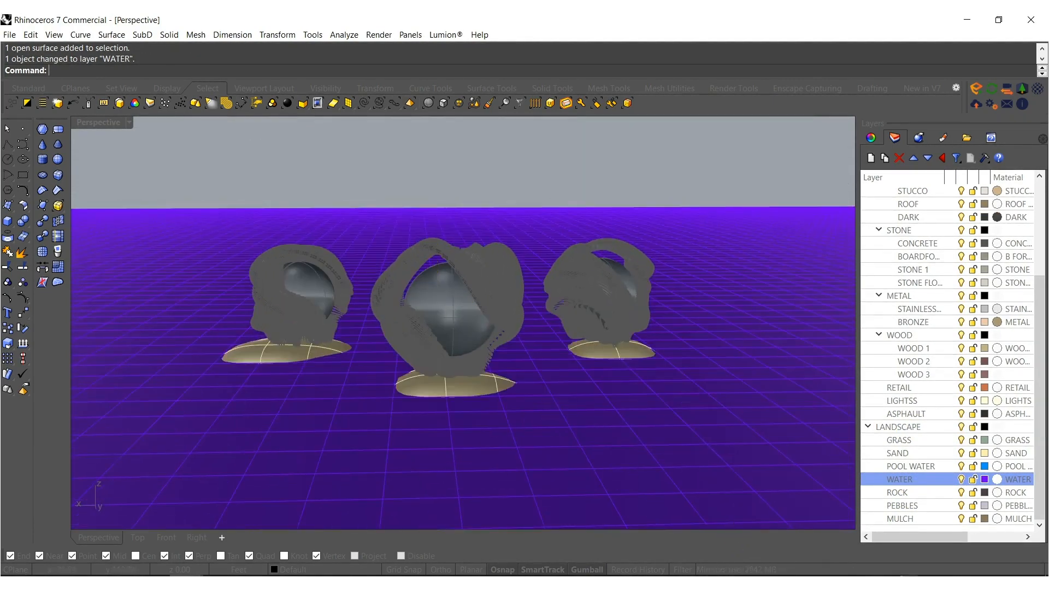
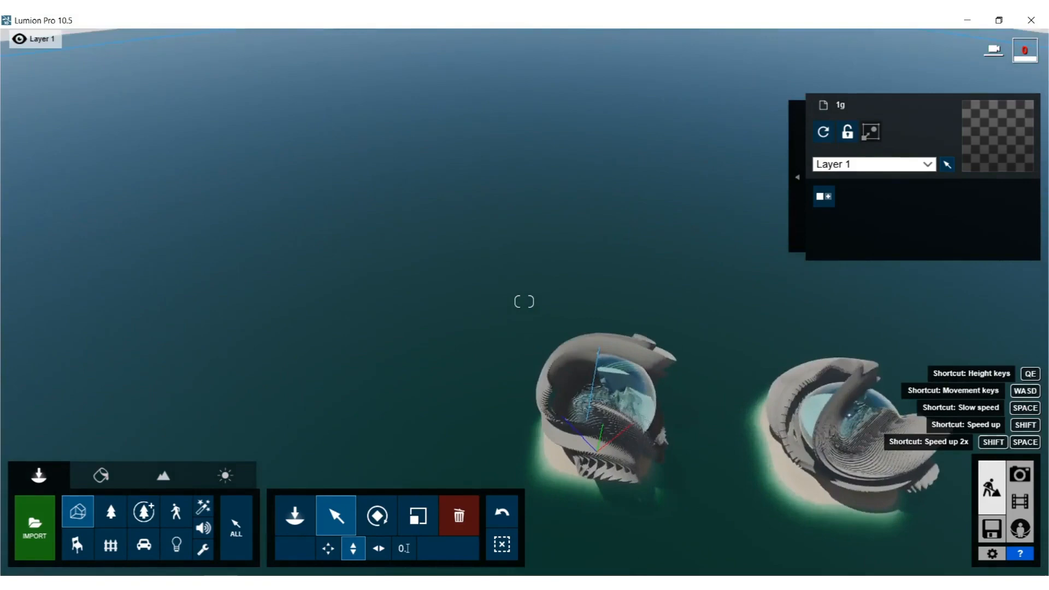
Switch to Lumion and open the imported model's WATER material in the Material Editor.
{"action": "key", "text": "w"}
{"action": "right_click_drag", "start_coordinate": [532, 335], "coordinate": [473, 277]}
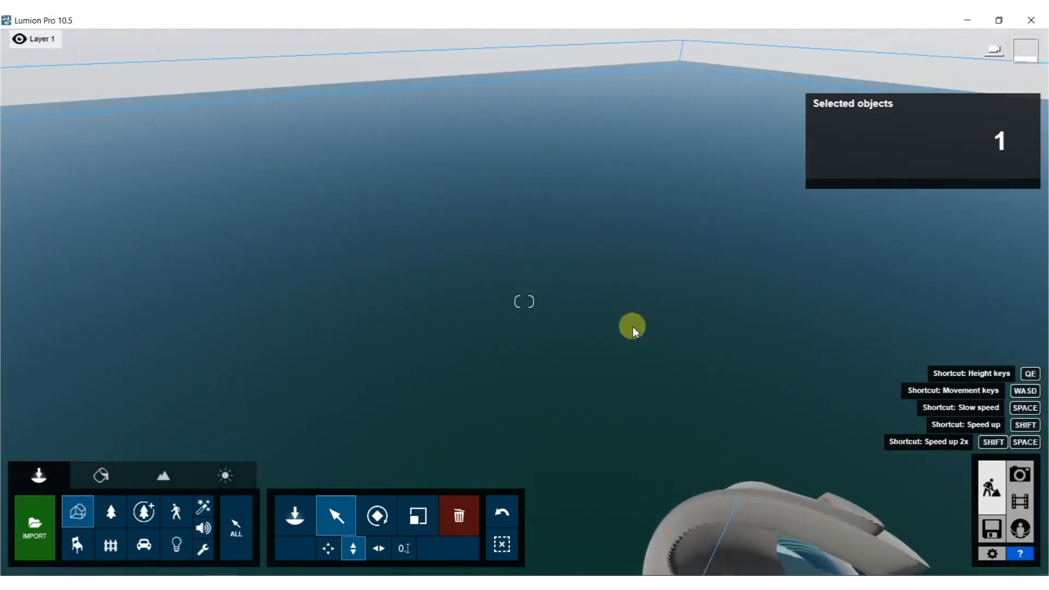
{"action": "key", "text": "w"}
{"action": "mouse_move", "coordinate": [689, 369]}
{"action": "right_mouse_down"}
{"action": "mouse_move", "coordinate": [689, 399]}
{"action": "mouse_move", "coordinate": [612, 347]}
{"action": "right_mouse_up"}
{"action": "key", "text": "s"}
{"action": "key", "text": "w"}
{"action": "key", "text": "w"}
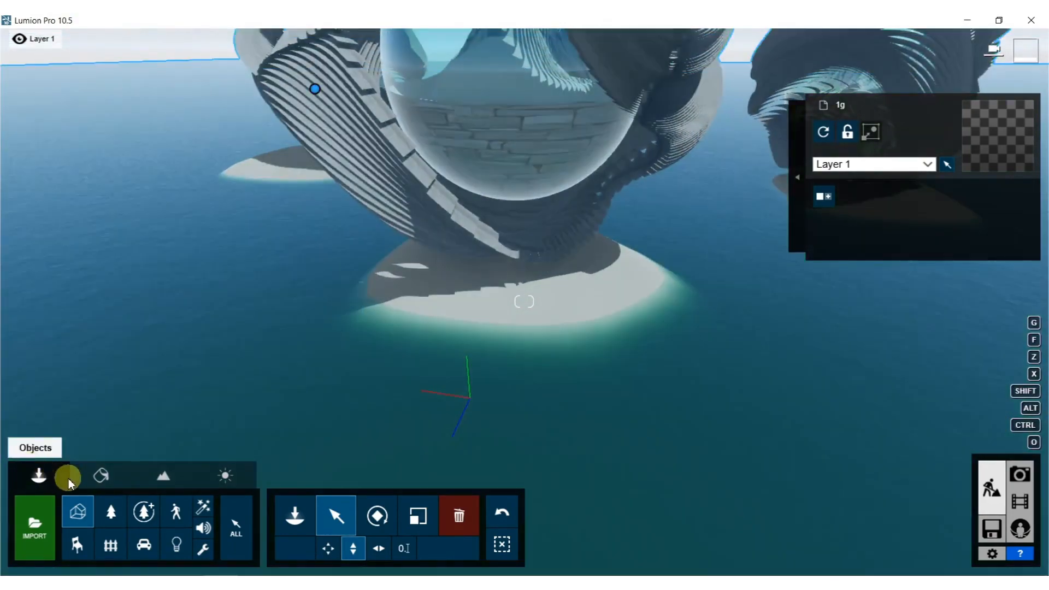
{"action": "left_click", "coordinate": [94, 476]}
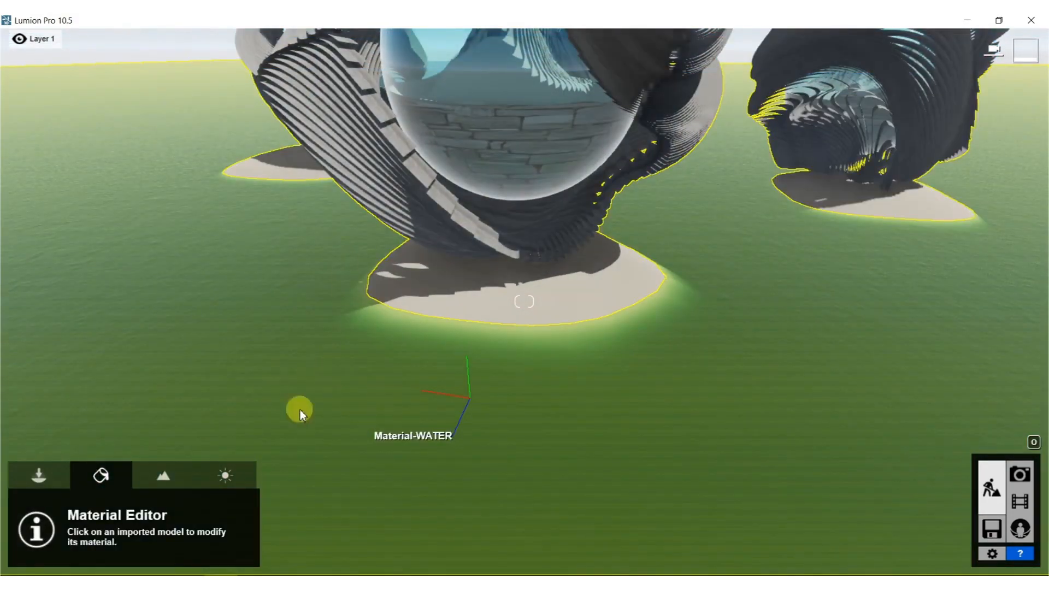
{"action": "left_click", "coordinate": [300, 410]}
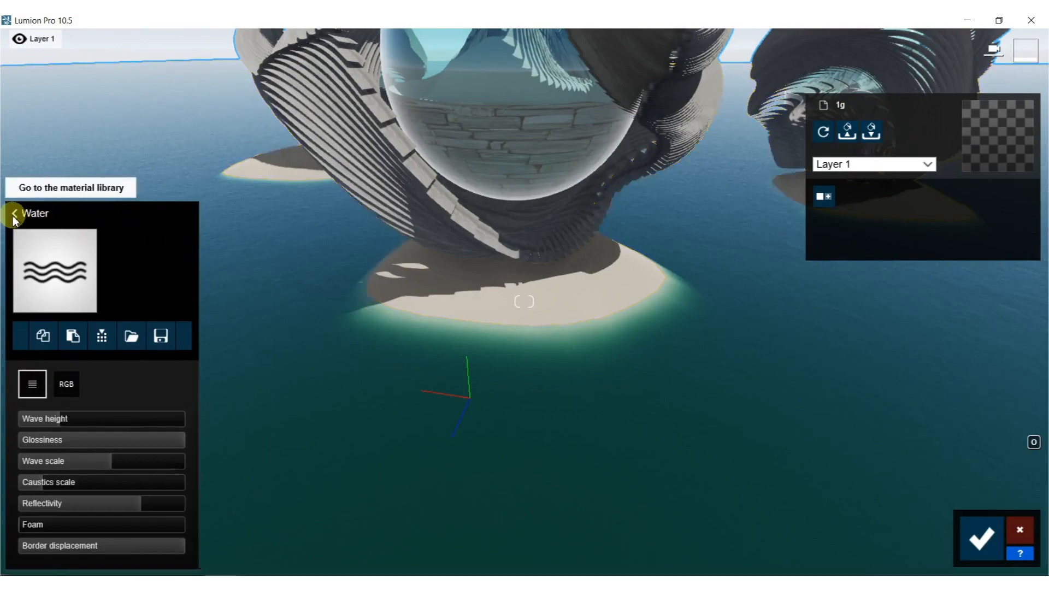
Assign the Clear Ocean water from the material library to the WATER material.
{"action": "left_click", "coordinate": [15, 214]}
{"action": "left_click", "coordinate": [25, 116]}
{"action": "left_click", "coordinate": [224, 155]}
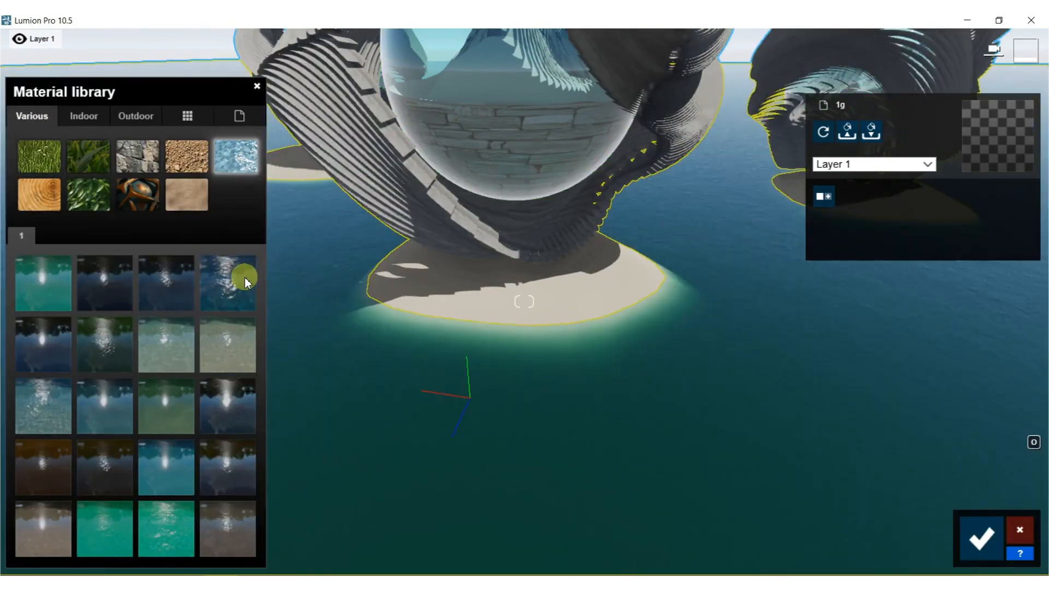
{"action": "left_click", "coordinate": [244, 282]}
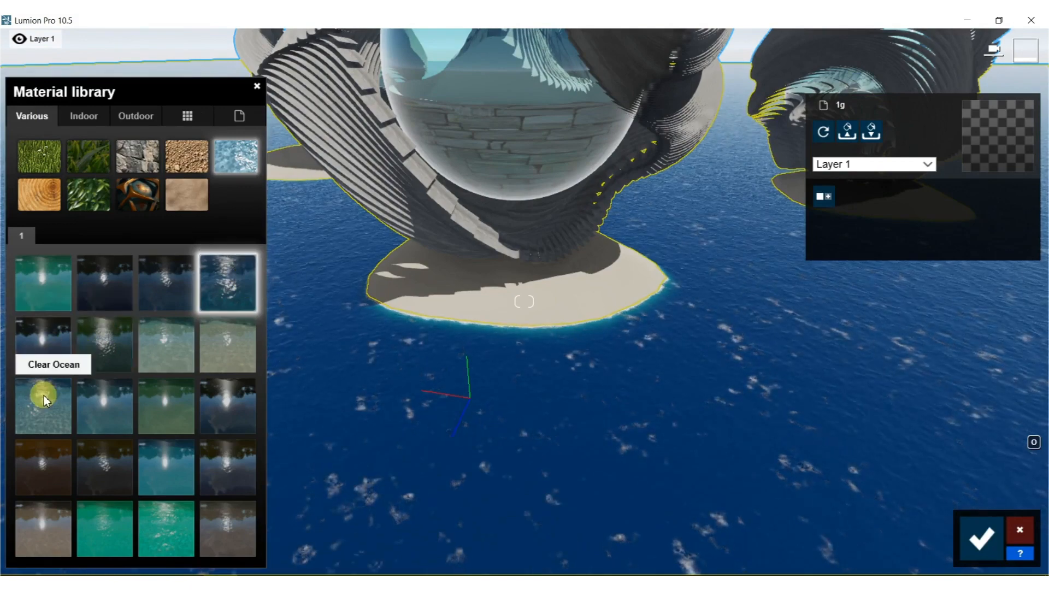
{"action": "left_click", "coordinate": [44, 396]}
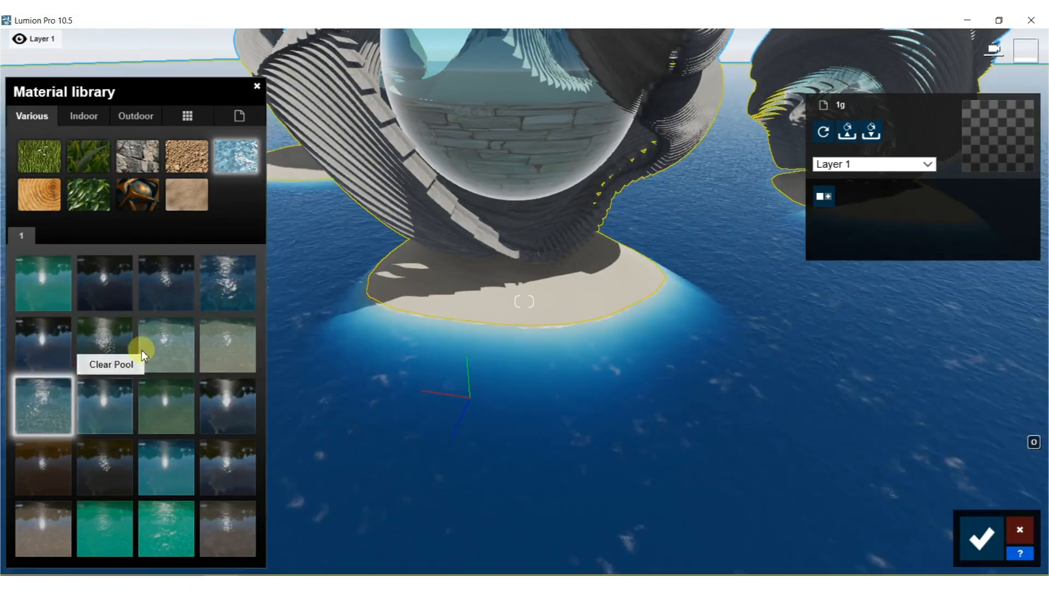
Raise the Clear Ocean water material's foam to its maximum and increase its wave scale.
{"action": "left_click", "coordinate": [48, 416]}
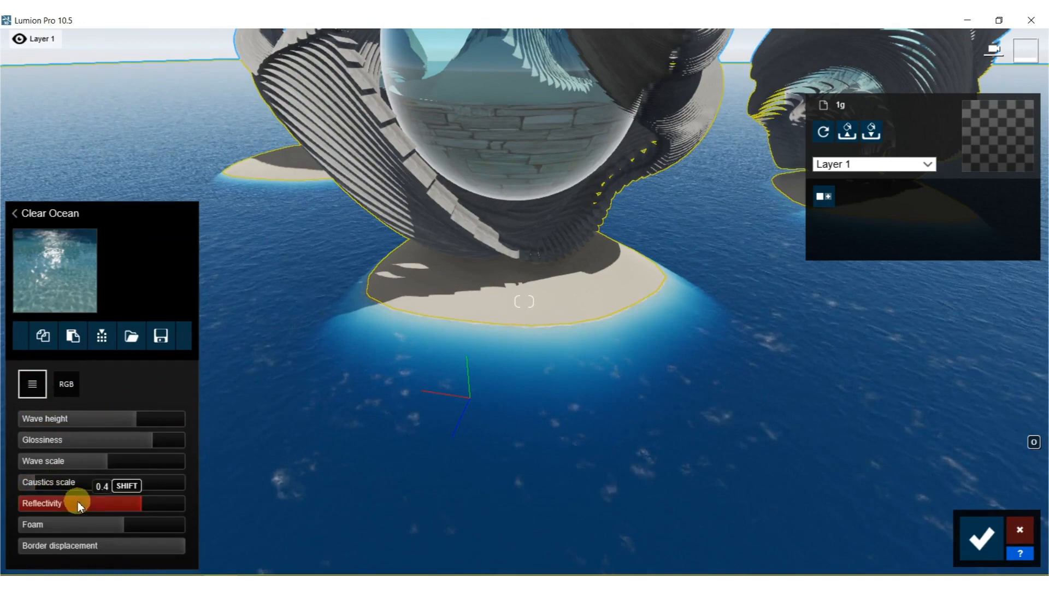
{"action": "left_click_drag", "start_coordinate": [130, 527], "coordinate": [215, 532]}
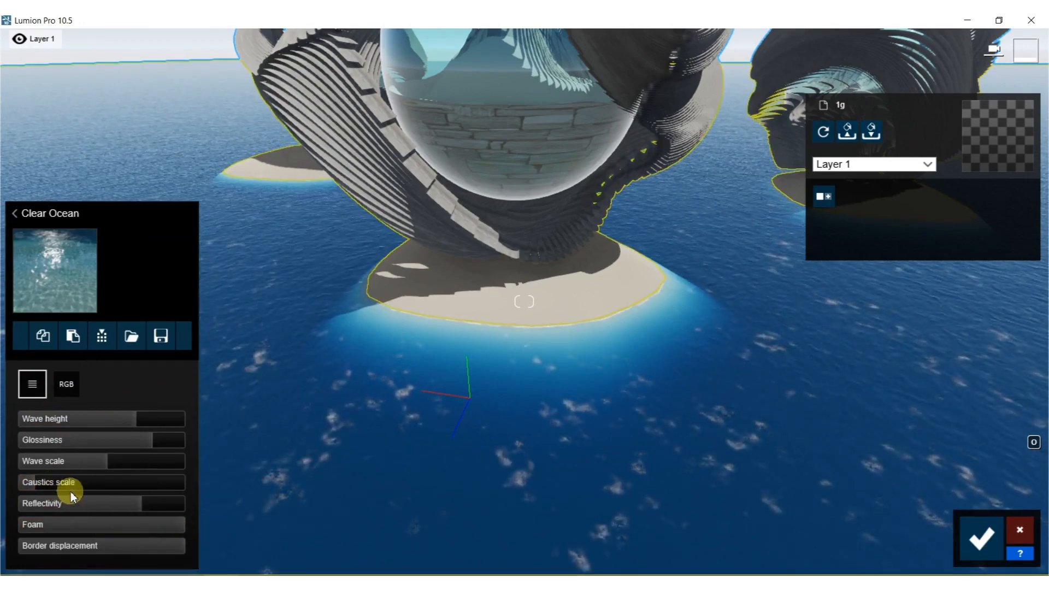
{"action": "left_click_drag", "start_coordinate": [73, 464], "coordinate": [133, 460]}
Apply the Evermotion Sand 001 2048 soil material to the islands' sand surface and slightly increase its map scale.
{"action": "left_click", "coordinate": [479, 295]}
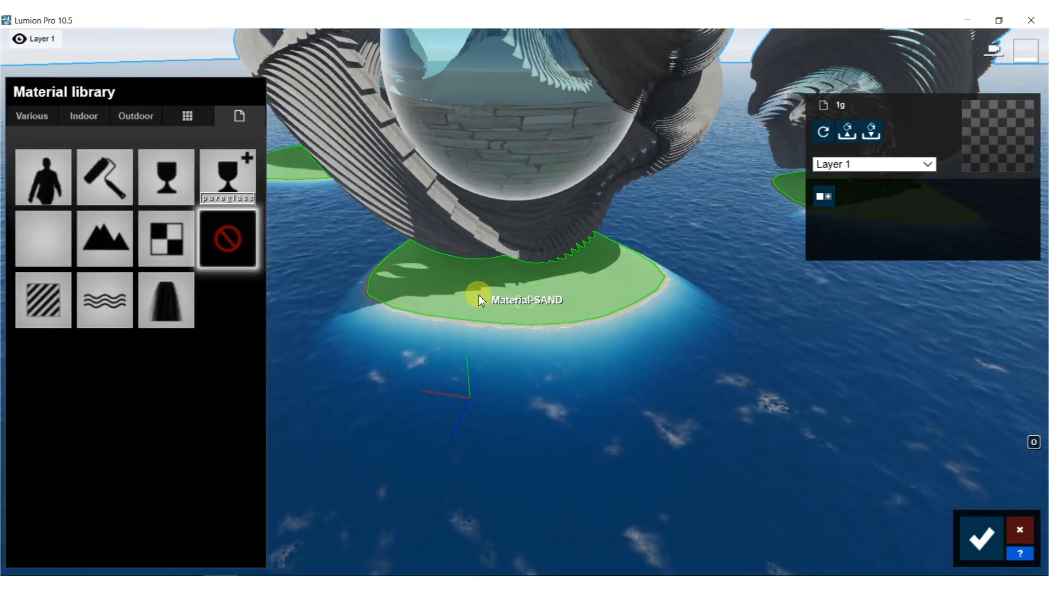
{"action": "left_click", "coordinate": [30, 121]}
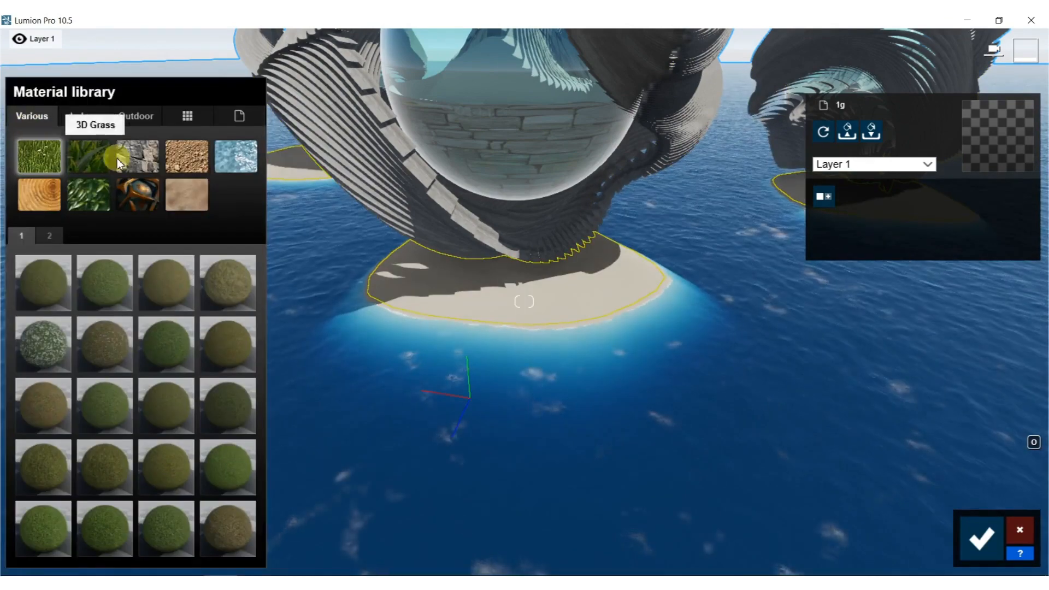
{"action": "left_click", "coordinate": [186, 162]}
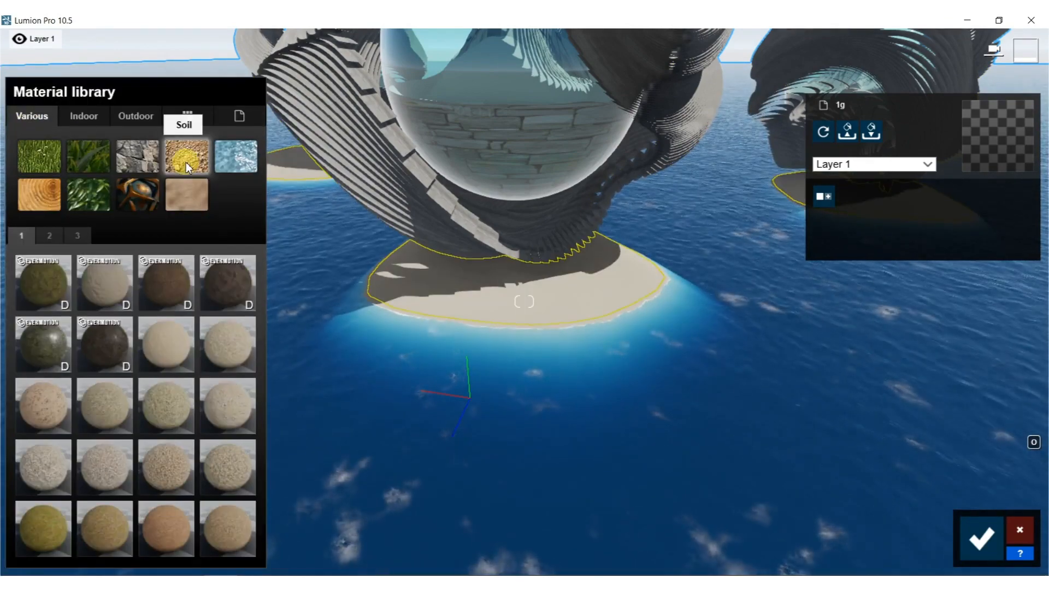
{"action": "left_click", "coordinate": [103, 287]}
{"action": "right_click_drag", "start_coordinate": [485, 301], "coordinate": [462, 302]}
{"action": "key", "text": "w"}
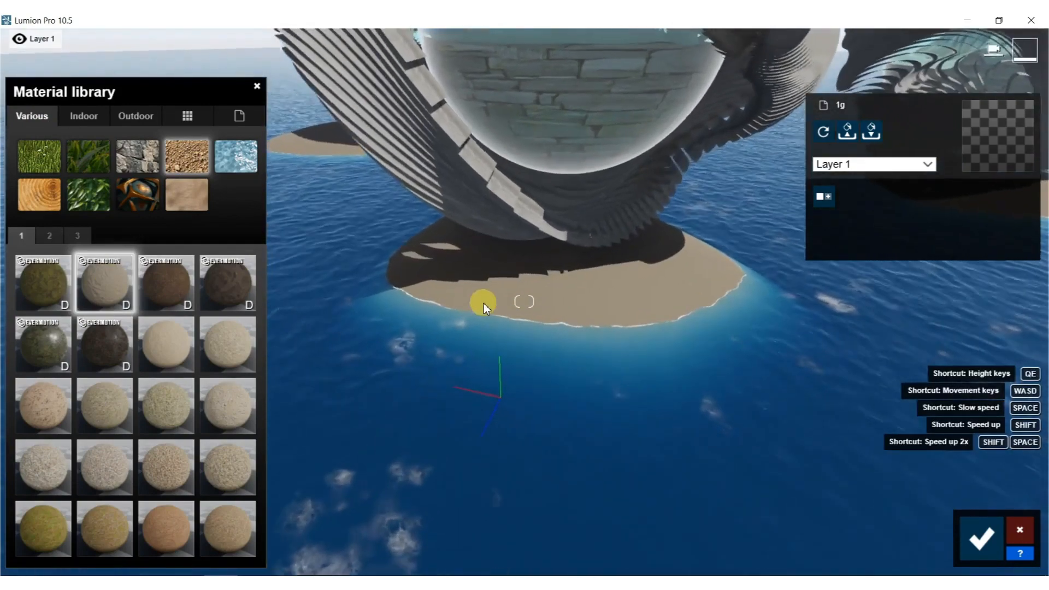
{"action": "key", "text": "w"}
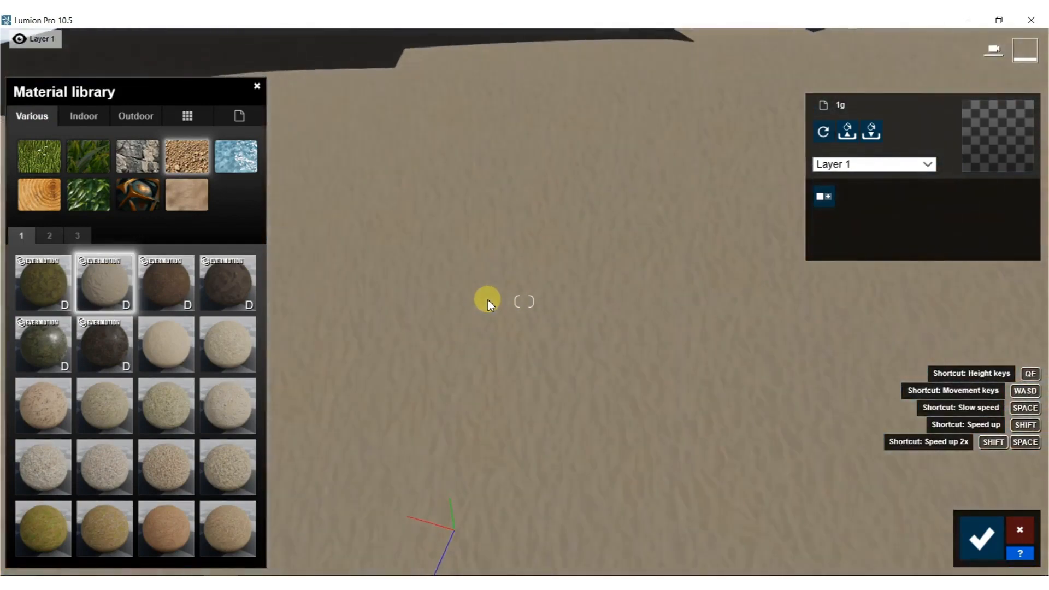
{"action": "left_click", "coordinate": [114, 281]}
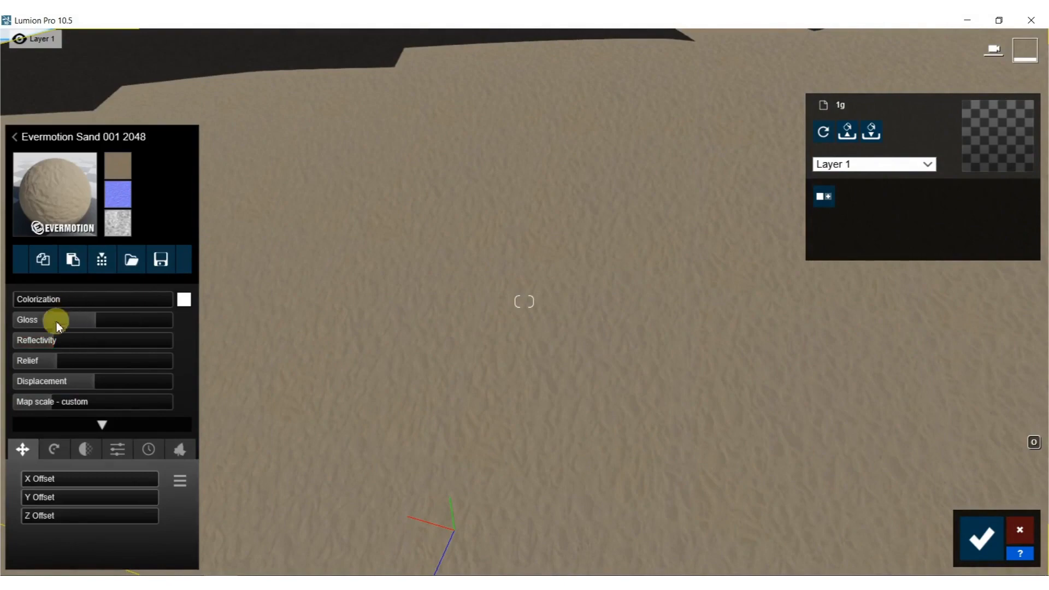
{"action": "left_click_drag", "start_coordinate": [59, 403], "coordinate": [62, 403]}
Replace the dark glass sphere's material with the colourless pureglass, the first in the indoor glass library.
{"action": "right_click_drag", "start_coordinate": [62, 403], "coordinate": [73, 395]}
{"action": "key", "text": "s"}
{"action": "key", "text": "s"}
{"action": "right_click_drag", "start_coordinate": [432, 235], "coordinate": [444, 148]}
{"action": "key", "text": "d"}
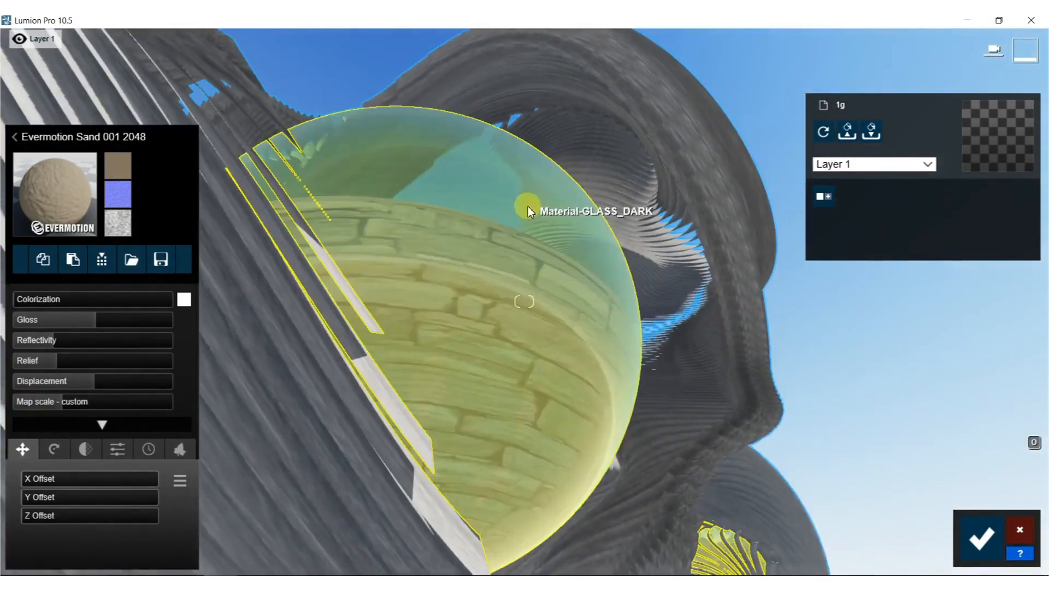
{"action": "left_click", "coordinate": [529, 208]}
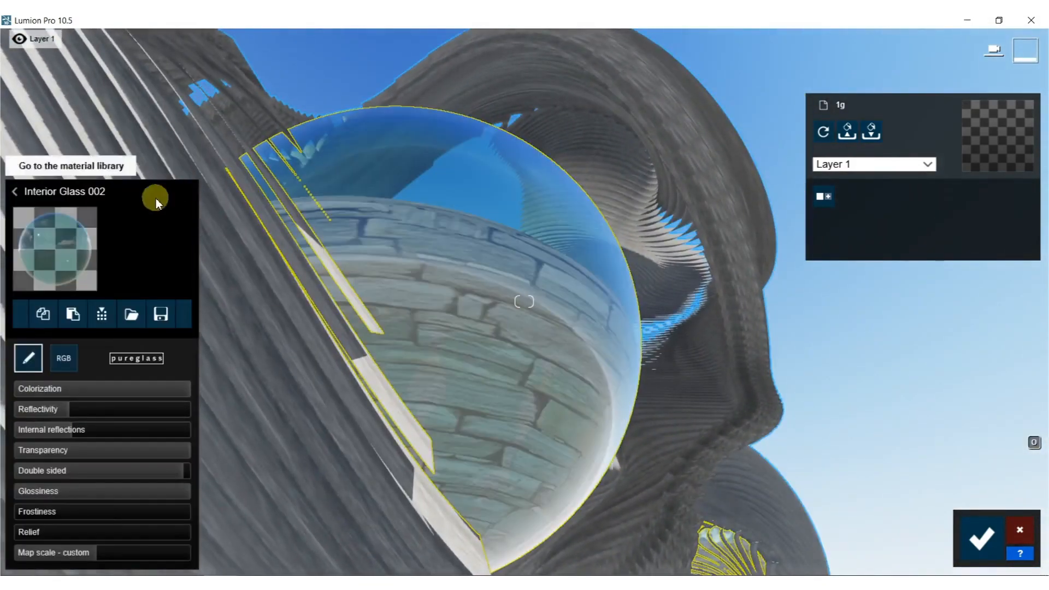
{"action": "left_click", "coordinate": [15, 192]}
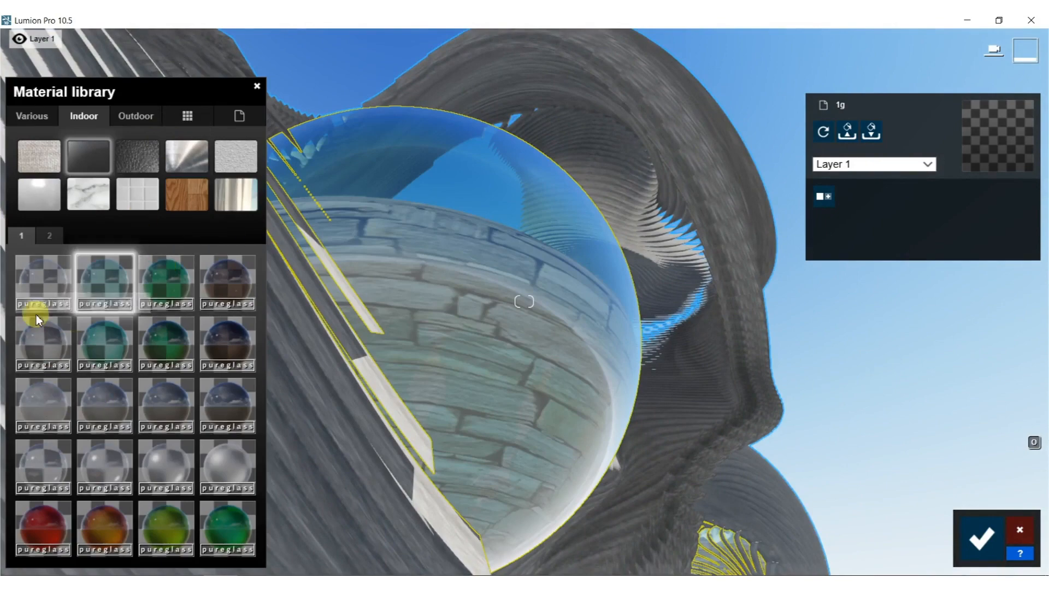
{"action": "left_click", "coordinate": [53, 291]}
Apply the Wild Grass 02 3D grass material to the ground around the mountain inside the sphere and increase its grass size.
{"action": "right_click_drag", "start_coordinate": [383, 306], "coordinate": [347, 271]}
{"action": "key", "text": "w"}
{"action": "right_click_drag", "start_coordinate": [705, 333], "coordinate": [644, 361]}
{"action": "left_click", "coordinate": [529, 389]}
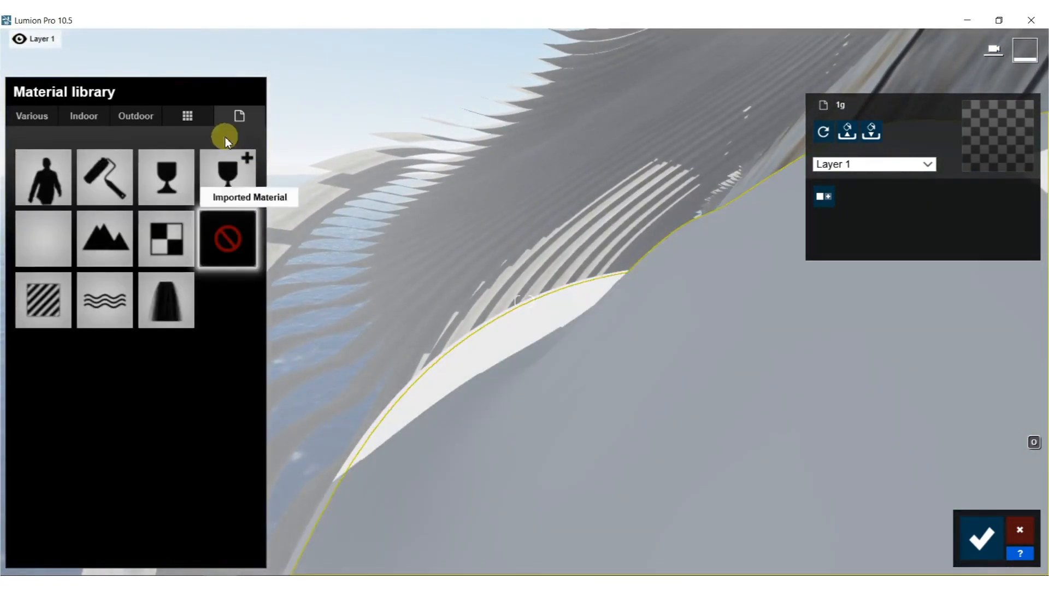
{"action": "left_click", "coordinate": [45, 118]}
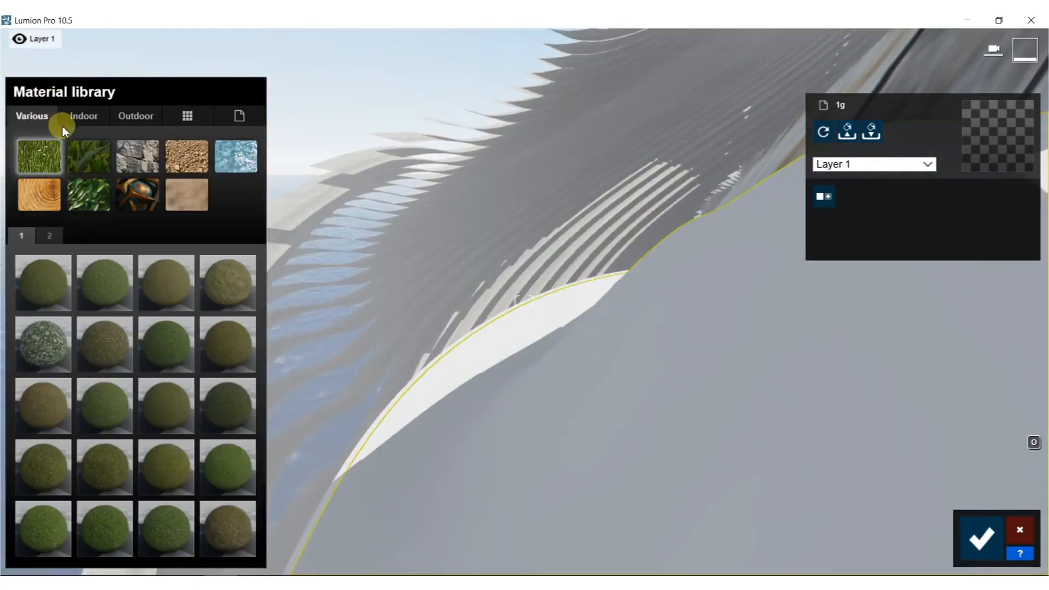
{"action": "left_click", "coordinate": [94, 156]}
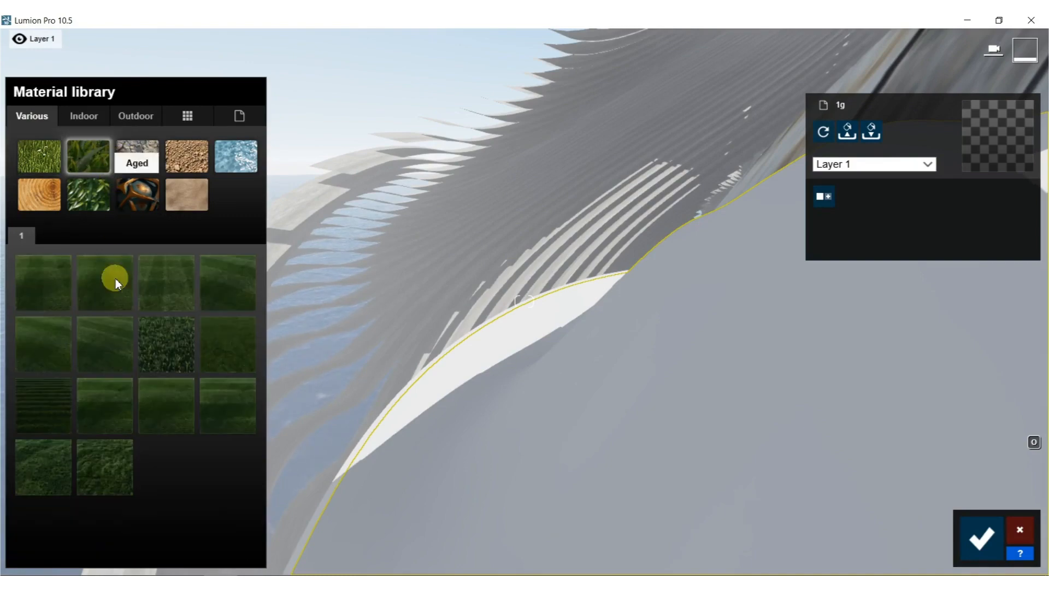
{"action": "left_click", "coordinate": [98, 464]}
{"action": "right_click_drag", "start_coordinate": [595, 349], "coordinate": [416, 395]}
{"action": "left_click", "coordinate": [108, 467]}
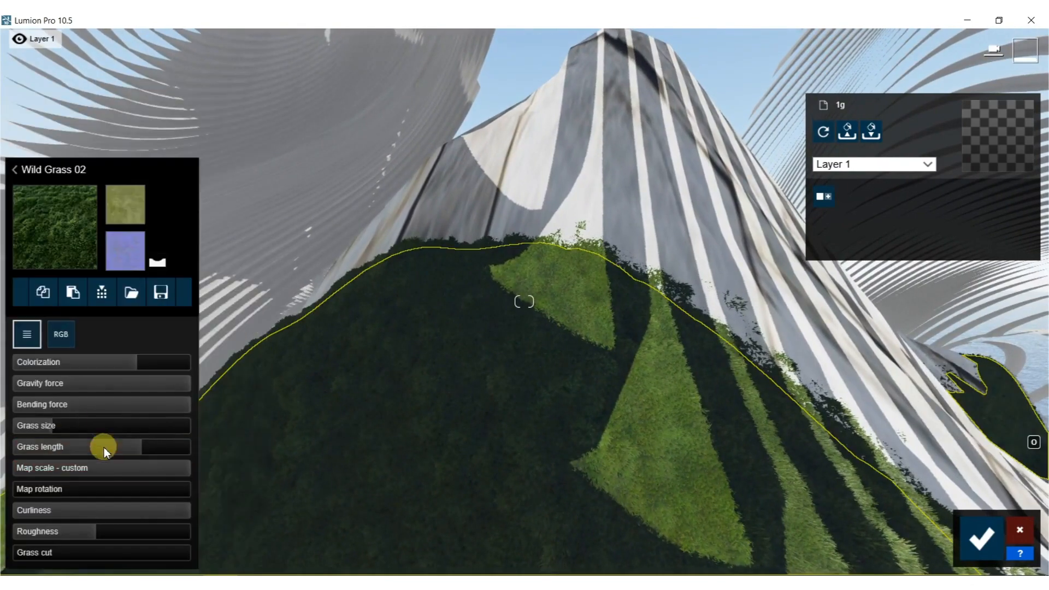
{"action": "left_click_drag", "start_coordinate": [45, 428], "coordinate": [65, 436]}
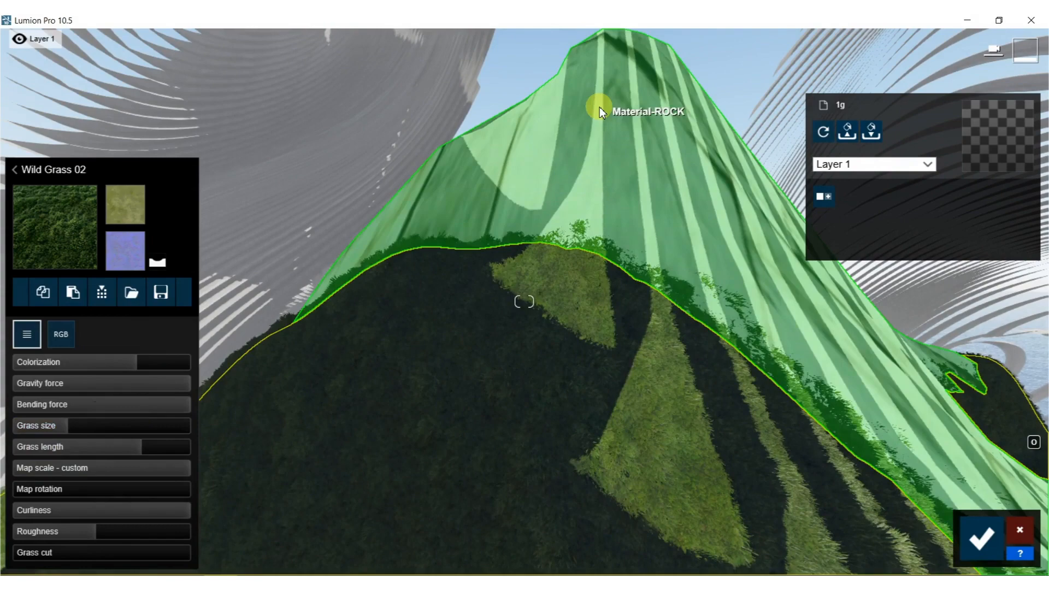
Apply the Landscape 05 E rock material to the mountain and set its relief to 2.0.
{"action": "left_click", "coordinate": [596, 109]}
{"action": "left_click", "coordinate": [135, 116]}
{"action": "left_click", "coordinate": [134, 157]}
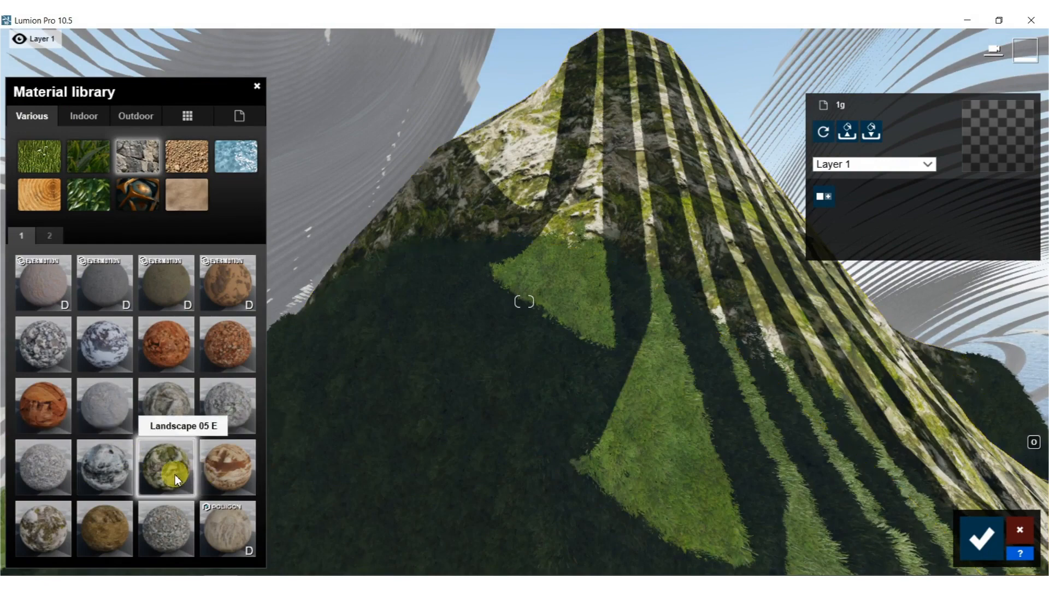
{"action": "left_click", "coordinate": [178, 476]}
{"action": "left_click_drag", "start_coordinate": [47, 402], "coordinate": [299, 385]}
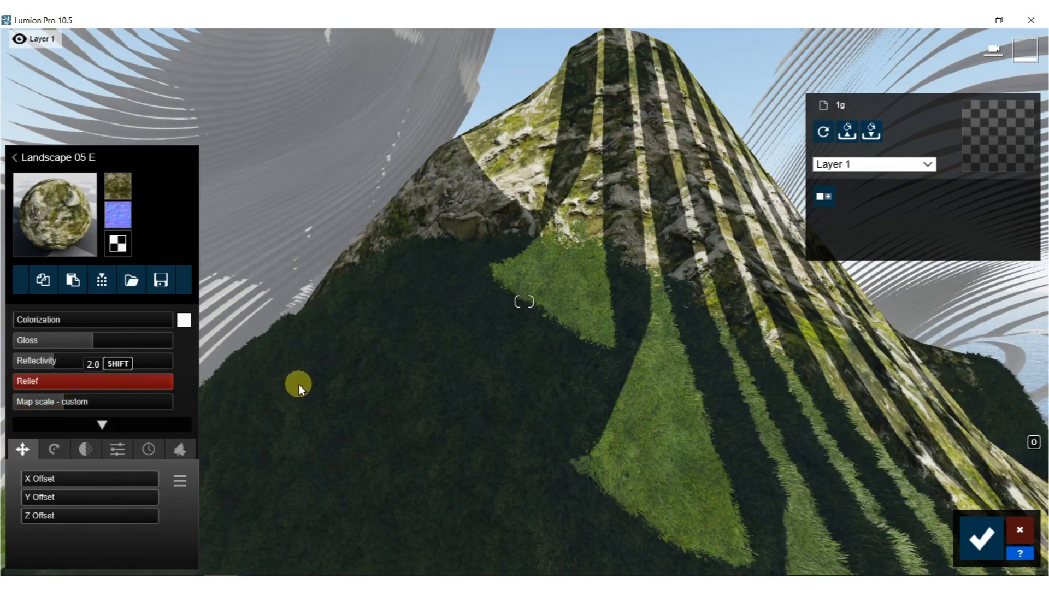
Apply the Marble 013 1024 material to the ribbed shell structure around the glass sphere and save the material changes.
{"action": "key", "text": "s"}
{"action": "right_click_drag", "start_coordinate": [536, 378], "coordinate": [253, 457]}
{"action": "key", "text": "w"}
{"action": "key", "text": "s"}
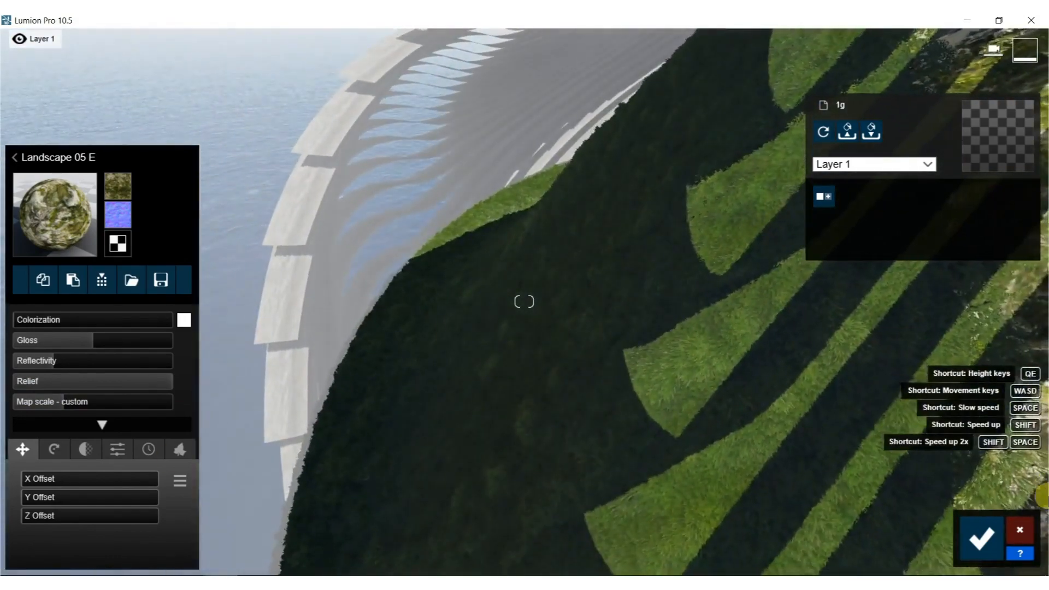
{"action": "key", "text": "s"}
{"action": "right_click_drag", "start_coordinate": [468, 114], "coordinate": [491, 251]}
{"action": "key", "text": "s"}
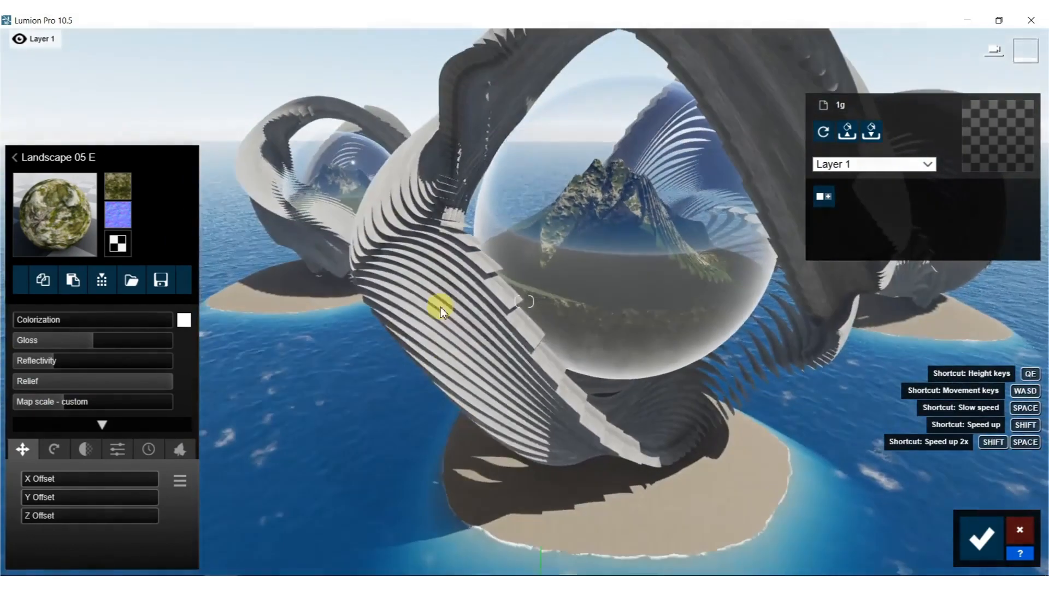
{"action": "left_click", "coordinate": [478, 347]}
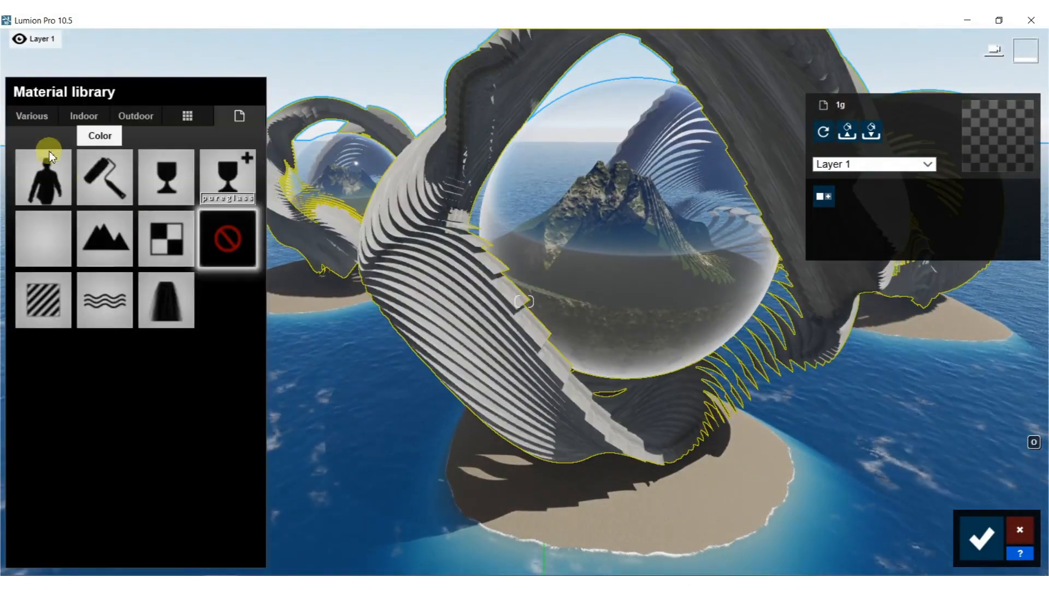
{"action": "left_click", "coordinate": [94, 118]}
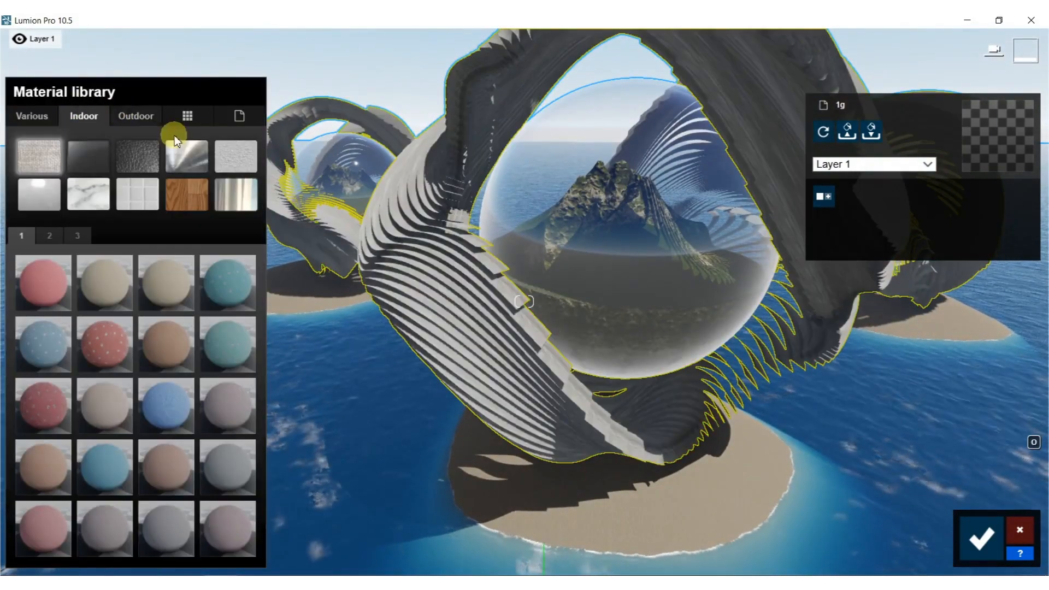
{"action": "left_click", "coordinate": [81, 194]}
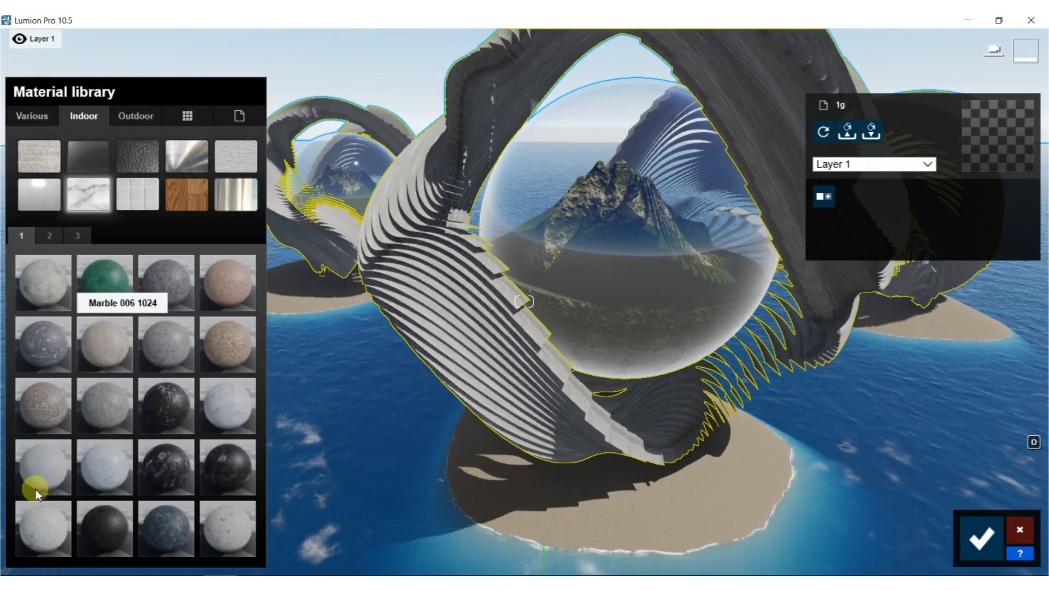
{"action": "left_click", "coordinate": [46, 462]}
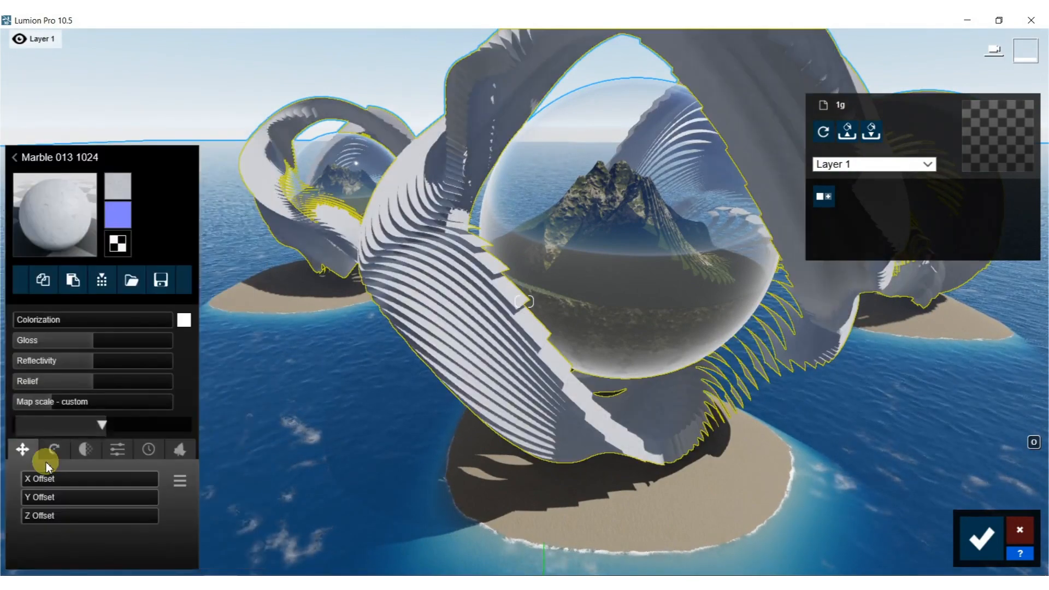
{"action": "right_click_drag", "start_coordinate": [685, 257], "coordinate": [705, 225]}
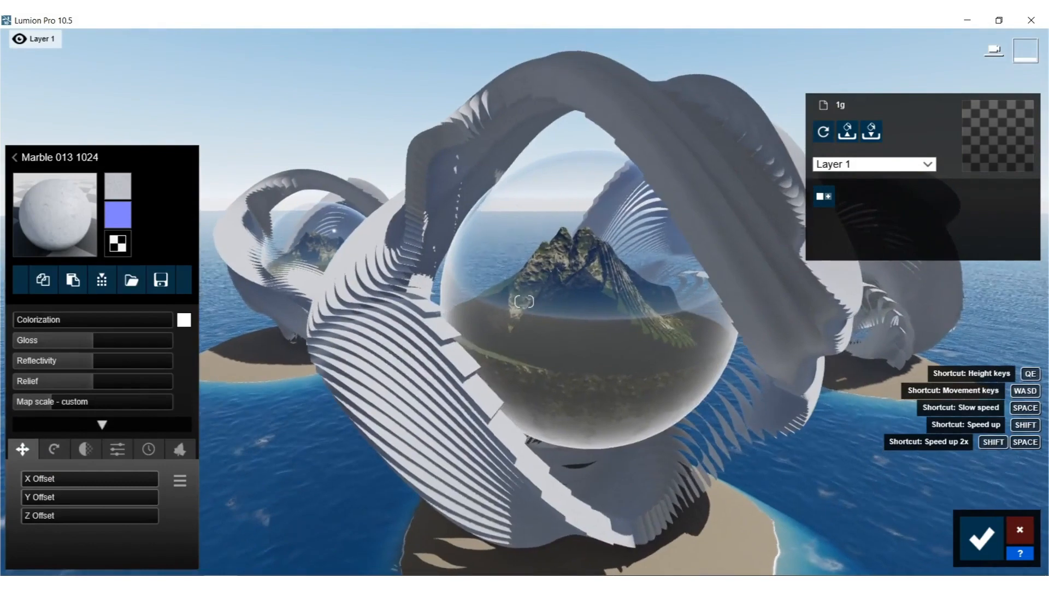
{"action": "left_click", "coordinate": [982, 539]}
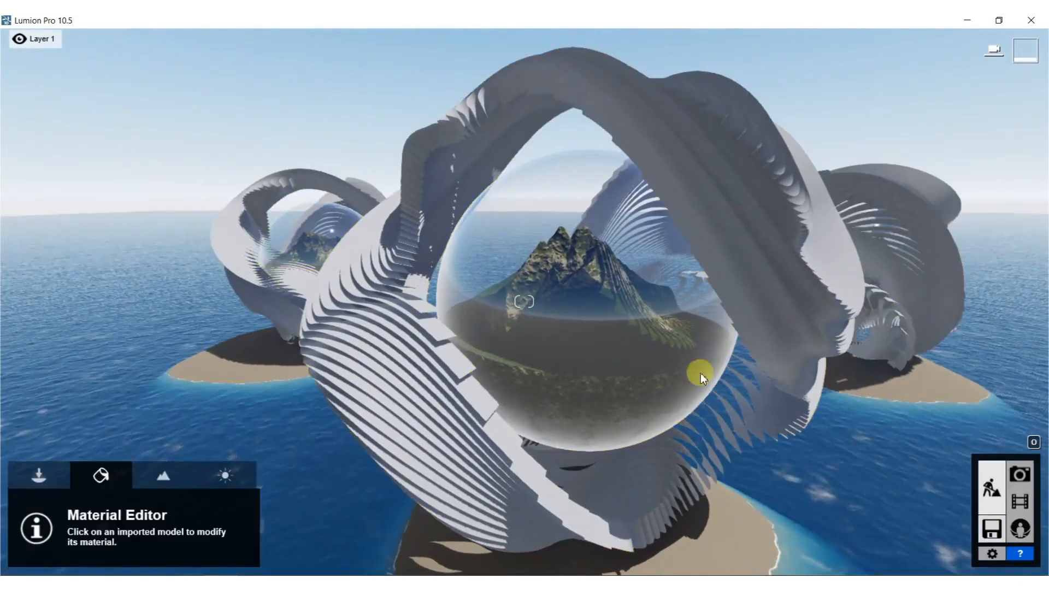
Choose a drooping-branched conifer from the nature library and place it as a cluster on the mountain's grassy slope.
{"action": "left_click", "coordinate": [50, 479]}
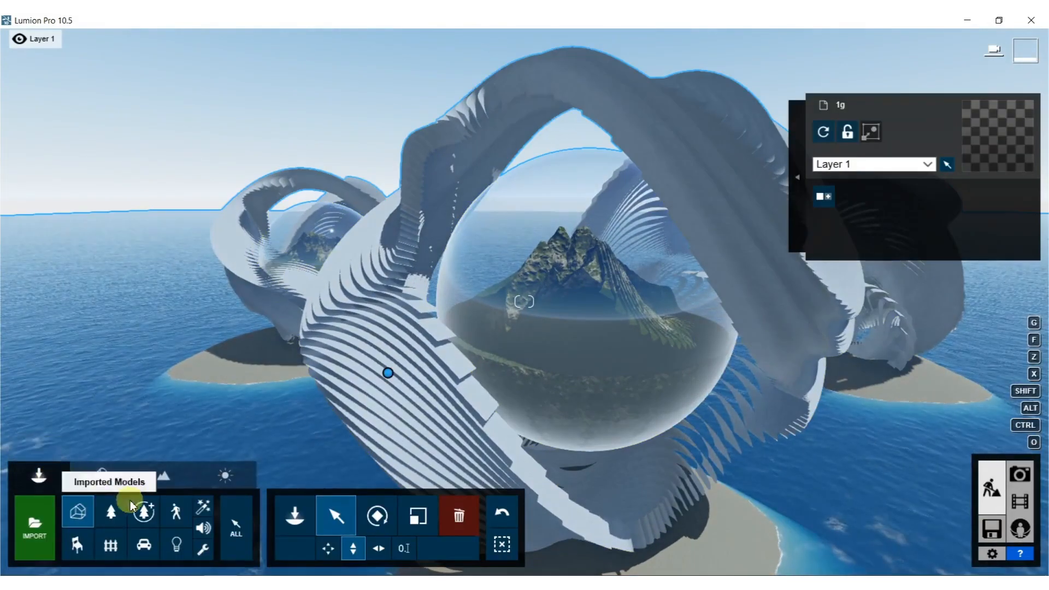
{"action": "left_click", "coordinate": [114, 513]}
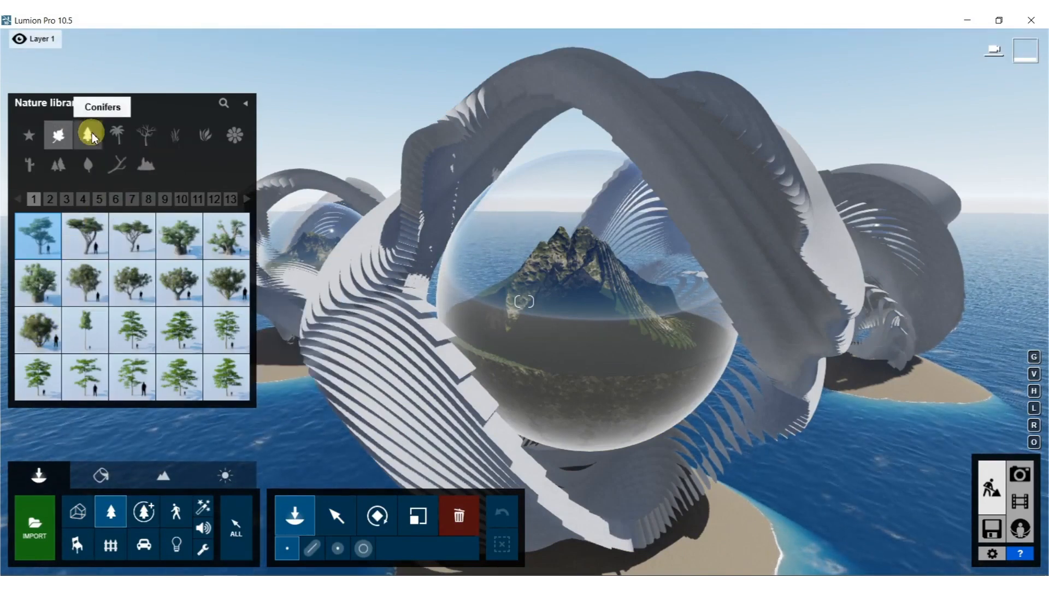
{"action": "left_click", "coordinate": [90, 134]}
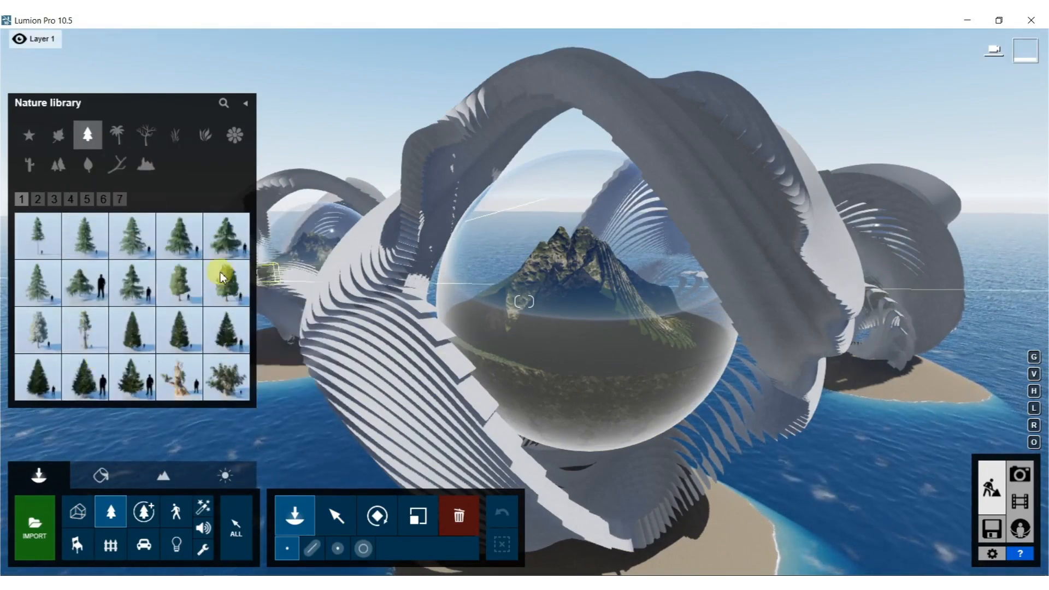
{"action": "right_click_drag", "start_coordinate": [407, 306], "coordinate": [654, 255]}
{"action": "key", "text": "w"}
{"action": "left_click", "coordinate": [523, 302]}
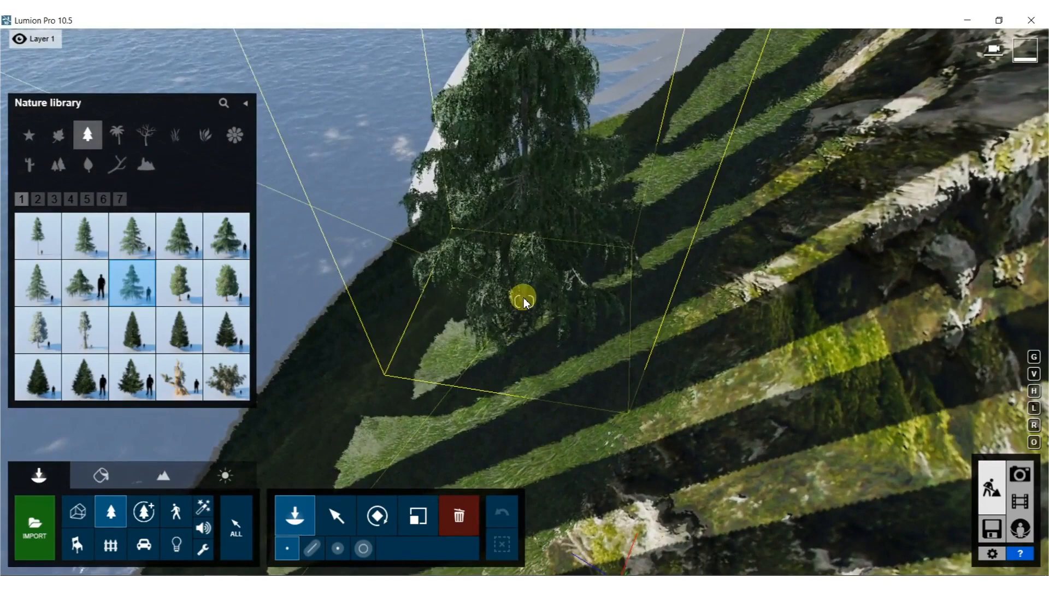
{"action": "left_click_drag", "start_coordinate": [524, 302], "coordinate": [506, 300]}
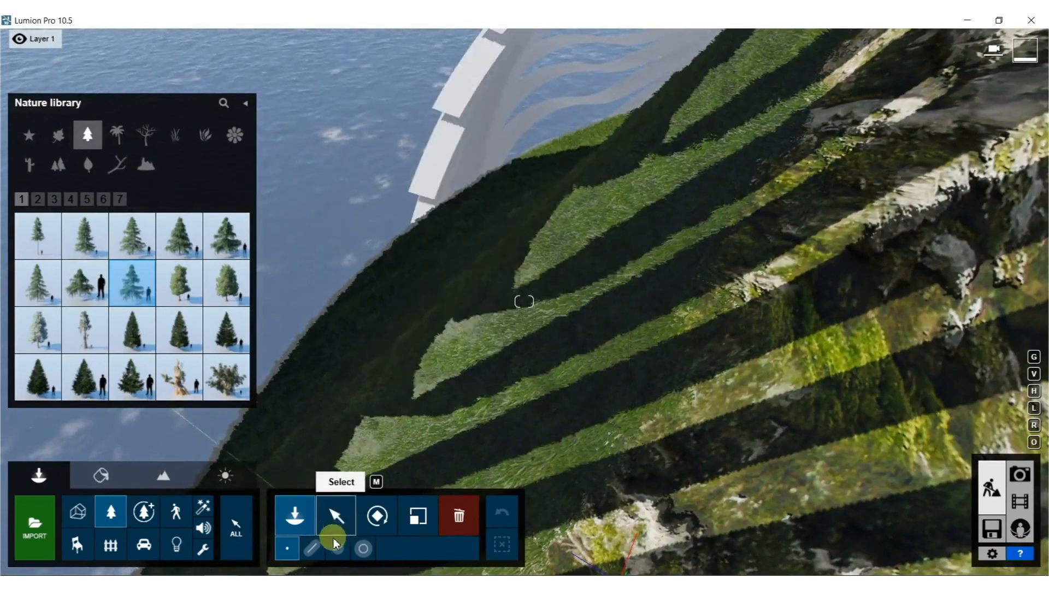
{"action": "left_click_drag", "start_coordinate": [650, 359], "coordinate": [594, 330]}
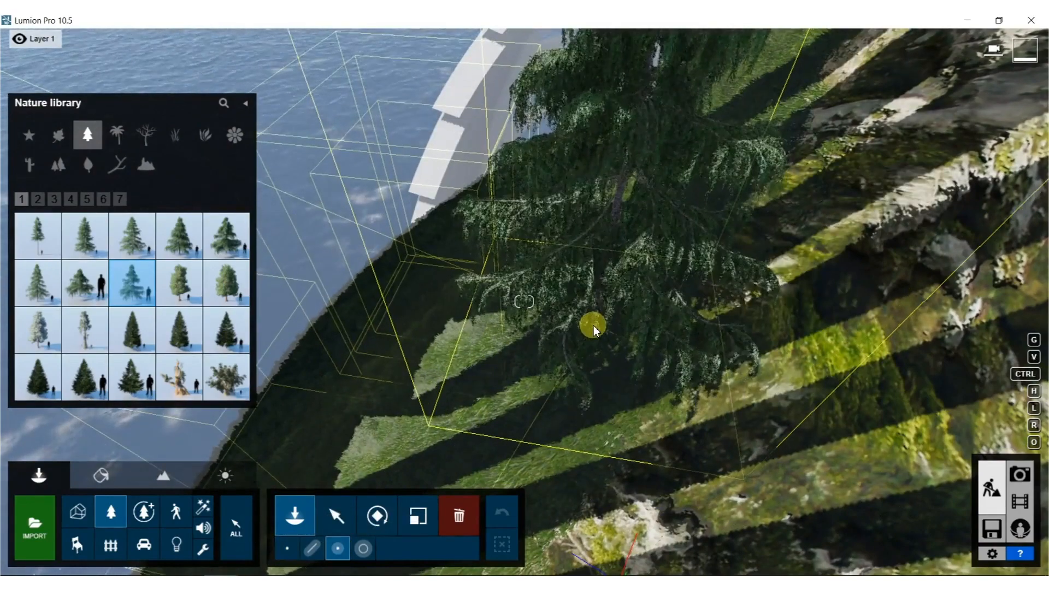
{"action": "left_click", "coordinate": [594, 329]}
Place more clusters of the drooping conifer on the mountain's rocky flank and the striped grassy slope at its foot.
{"action": "right_click_drag", "start_coordinate": [595, 330], "coordinate": [801, 208]}
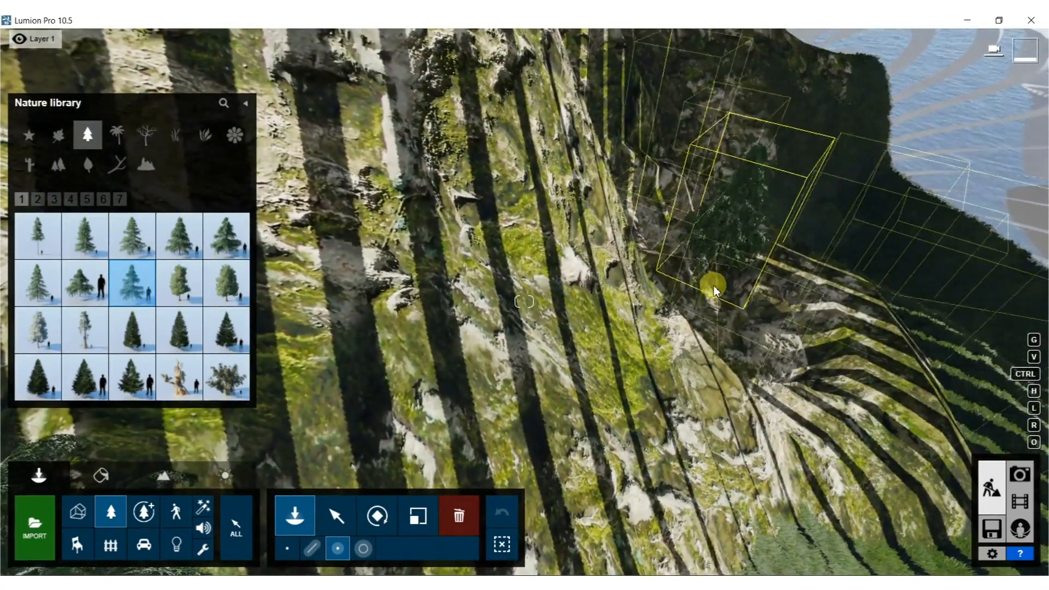
{"action": "right_click_drag", "start_coordinate": [708, 335], "coordinate": [645, 185]}
{"action": "left_click_drag", "start_coordinate": [624, 224], "coordinate": [547, 223]}
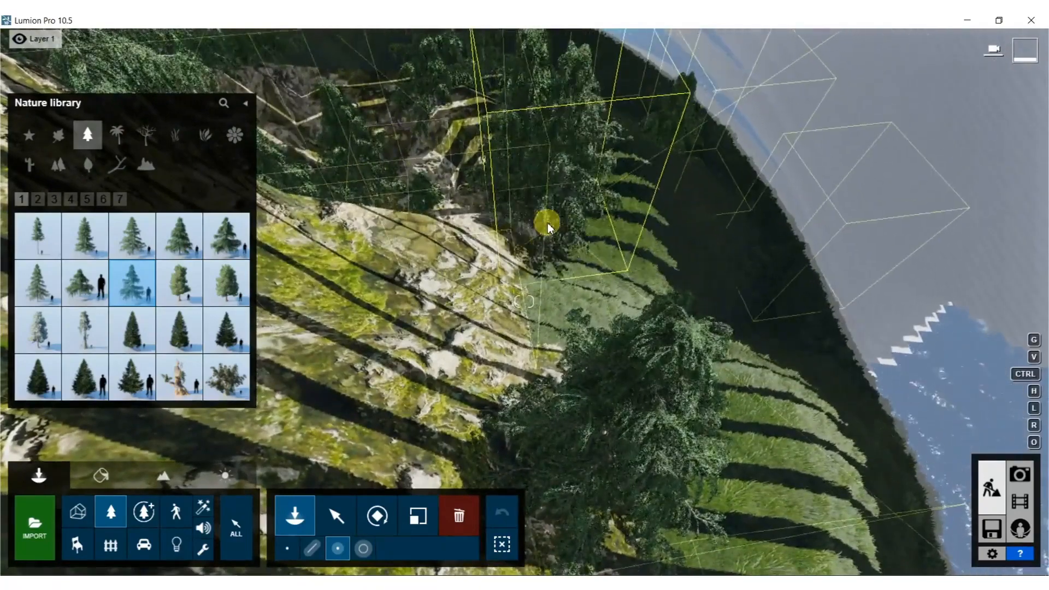
{"action": "left_click", "coordinate": [536, 225]}
{"action": "right_click_drag", "start_coordinate": [536, 224], "coordinate": [709, 229]}
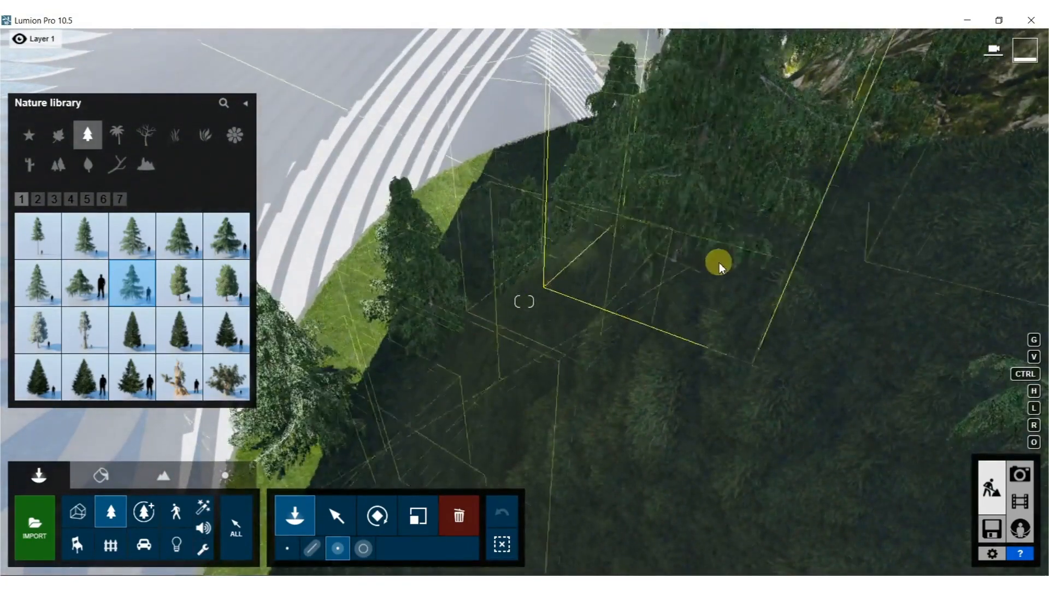
Place further conifer clusters on the shaded grass between the mountain's rock face and the outer edge of the ground.
{"action": "key", "text": "s"}
{"action": "right_click_drag", "start_coordinate": [833, 292], "coordinate": [925, 321]}
{"action": "key", "text": "s"}
{"action": "key", "text": "w"}
{"action": "key", "text": "w"}
{"action": "key", "text": "s"}
{"action": "right_click_drag", "start_coordinate": [671, 460], "coordinate": [690, 365]}
{"action": "key", "text": "s"}
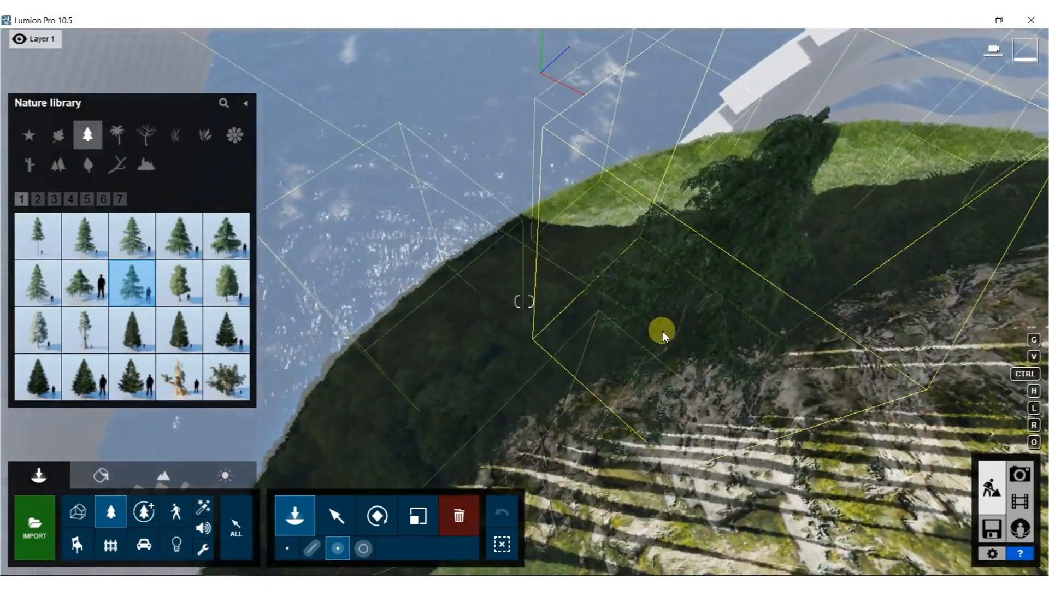
{"action": "left_click", "coordinate": [662, 331]}
{"action": "left_click", "coordinate": [726, 248]}
{"action": "left_click", "coordinate": [786, 260]}
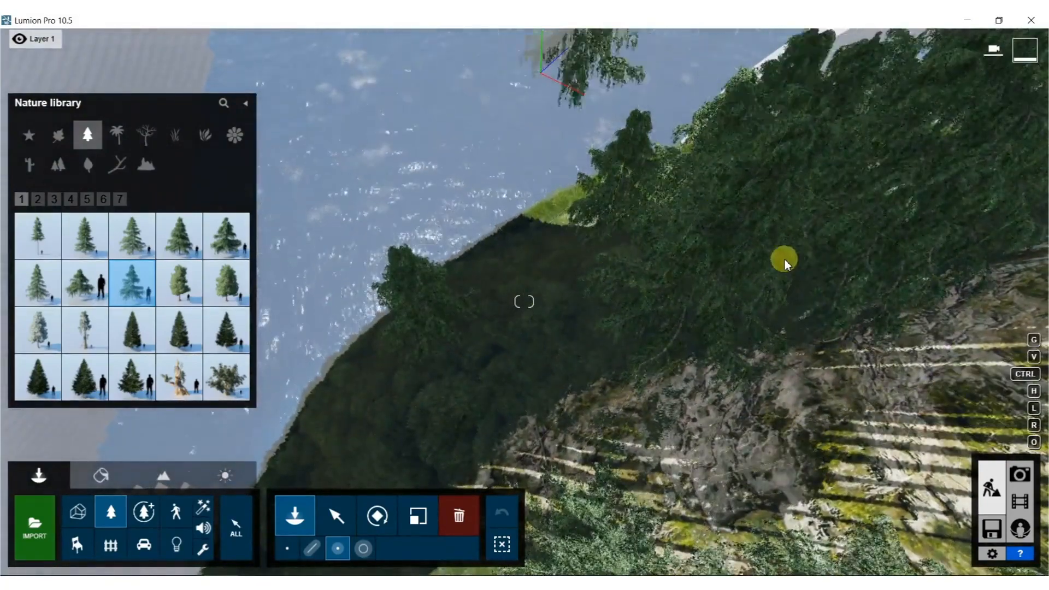
Place two conifer clusters on the mossy rock ridge and the adjoining grass near the edge of the ground.
{"action": "right_click_drag", "start_coordinate": [687, 313], "coordinate": [667, 273]}
{"action": "key", "text": "s"}
{"action": "key", "text": "s"}
{"action": "key", "text": "q"}
{"action": "key", "text": "w"}
{"action": "right_click_drag", "start_coordinate": [672, 387], "coordinate": [670, 448]}
{"action": "key", "text": "w"}
{"action": "right_click_drag", "start_coordinate": [644, 213], "coordinate": [623, 272]}
{"action": "key", "text": "s"}
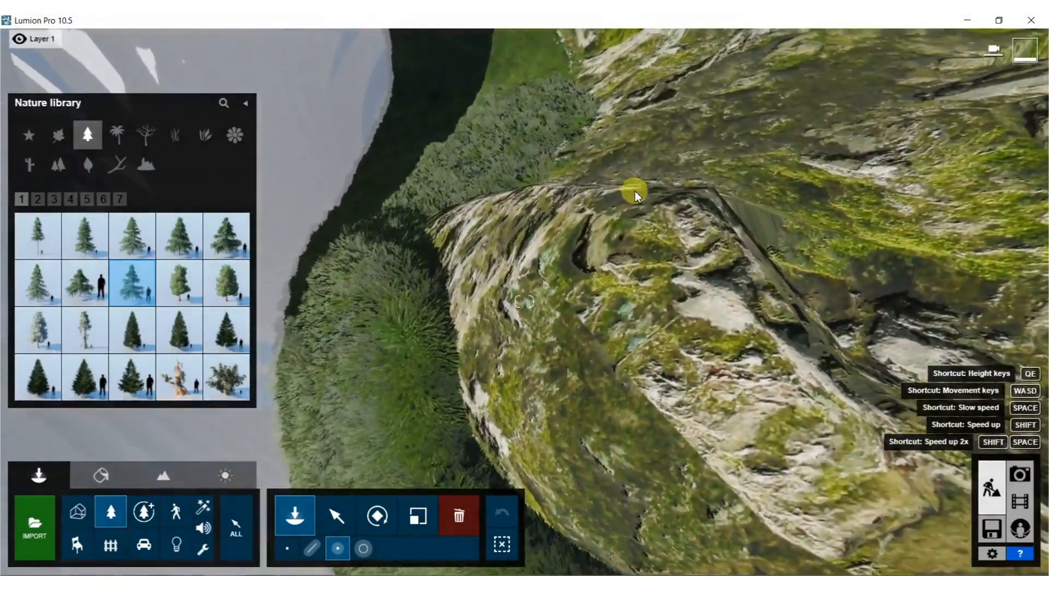
{"action": "left_click", "coordinate": [657, 189]}
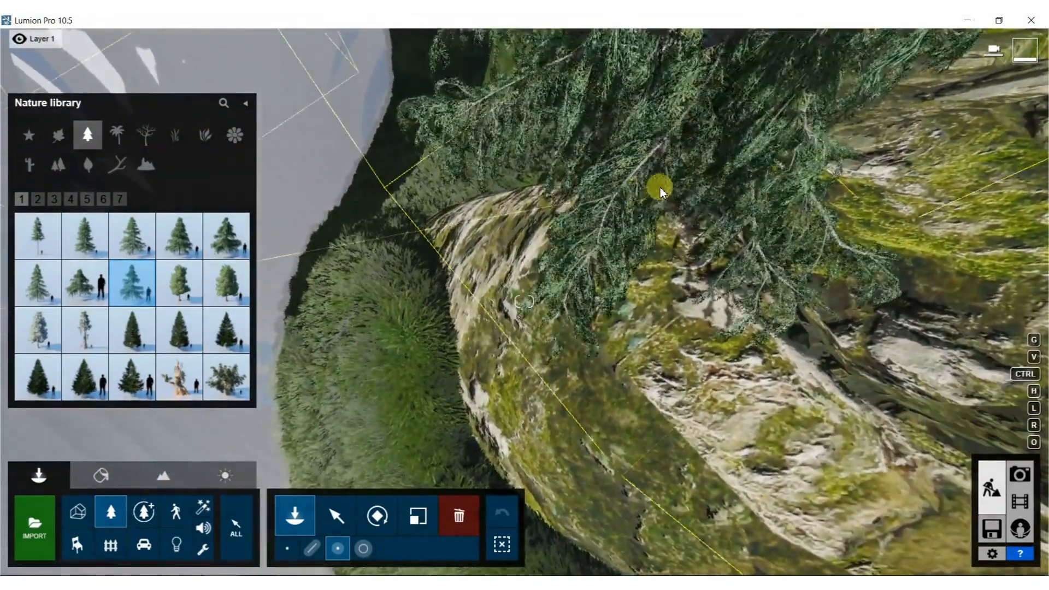
{"action": "left_click", "coordinate": [609, 122]}
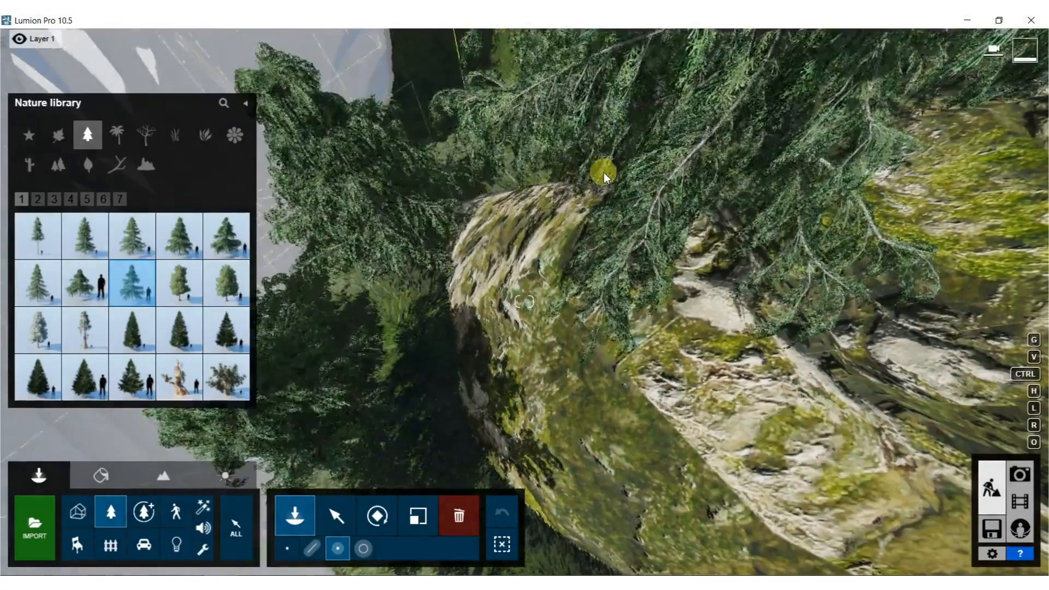
Delete the stray conifers that stand on the marble shell outside the glass sphere.
{"action": "key", "text": "s"}
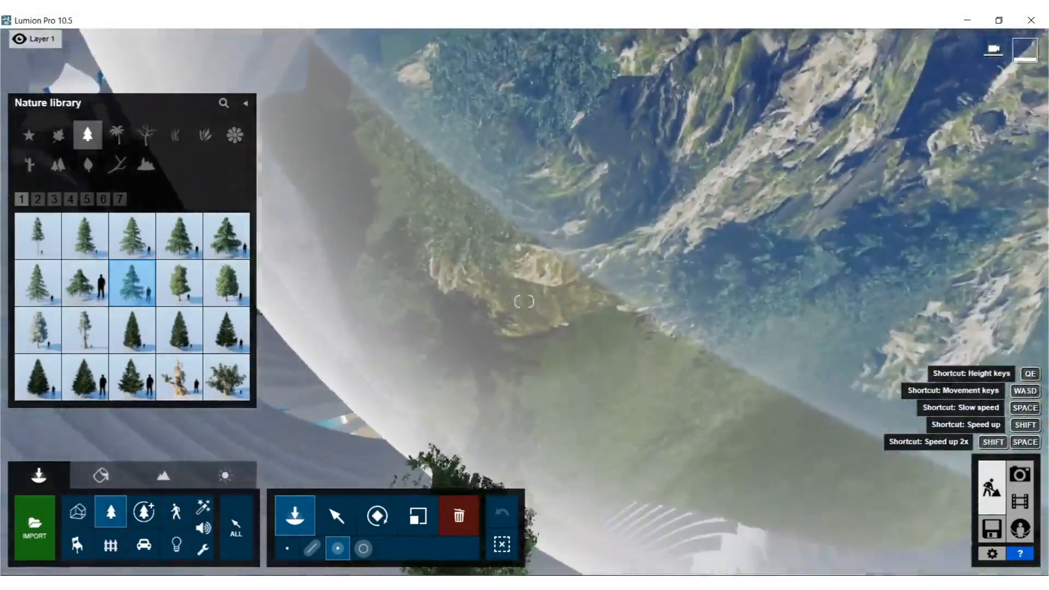
{"action": "key", "text": "s"}
{"action": "right_click_drag", "start_coordinate": [609, 121], "coordinate": [573, 194]}
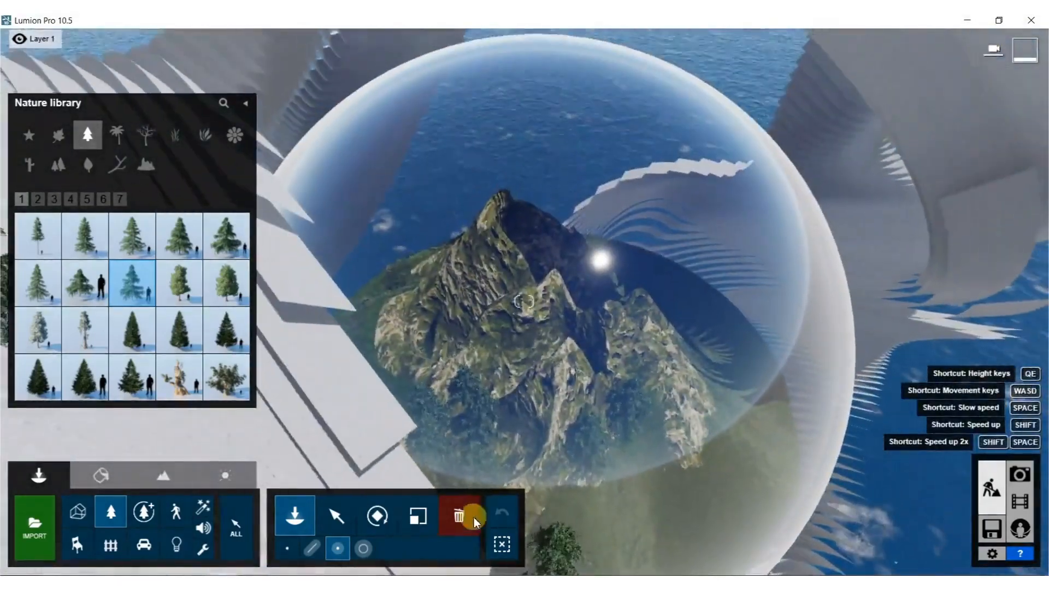
{"action": "left_click", "coordinate": [458, 516]}
{"action": "key", "text": "w"}
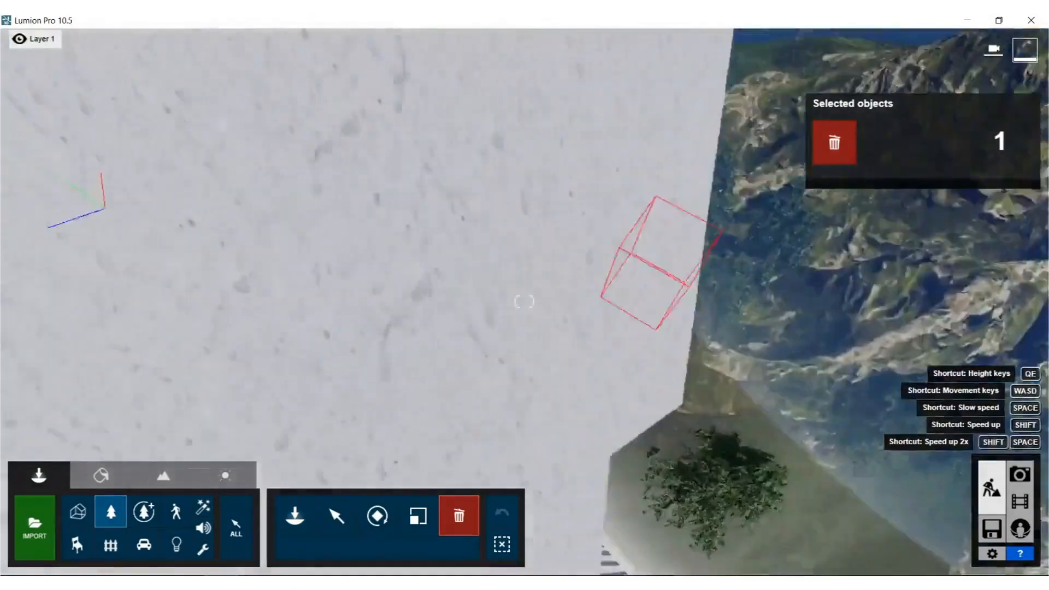
{"action": "right_click_drag", "start_coordinate": [689, 295], "coordinate": [695, 215]}
{"action": "scroll", "coordinate": [741, 185], "scroll_direction": "down", "scroll_amount": 3}
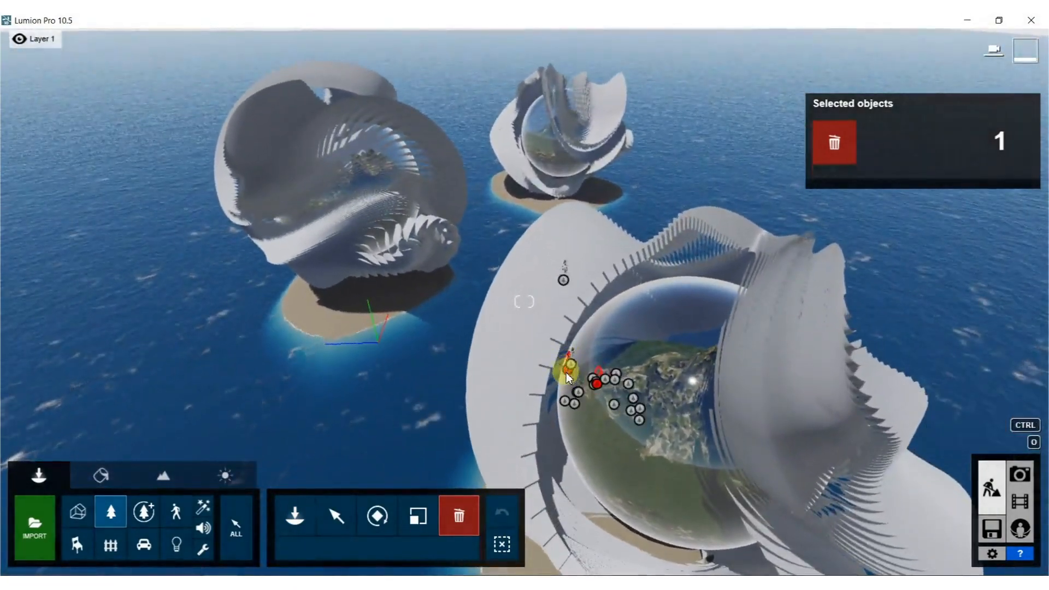
{"action": "right_click_drag", "start_coordinate": [319, 176], "coordinate": [294, 111]}
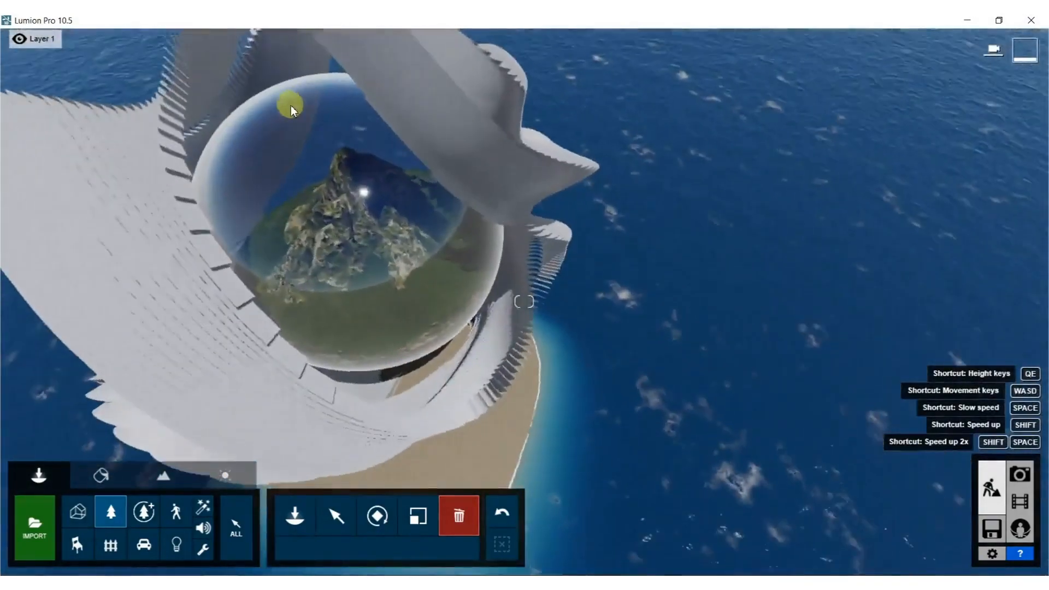
Delete the individual conifers floating off the ground near the rim of the glass sphere.
{"action": "key", "text": "s"}
{"action": "right_click_drag", "start_coordinate": [461, 481], "coordinate": [350, 465]}
{"action": "right_click_drag", "start_coordinate": [393, 571], "coordinate": [489, 517]}
{"action": "key", "text": "w"}
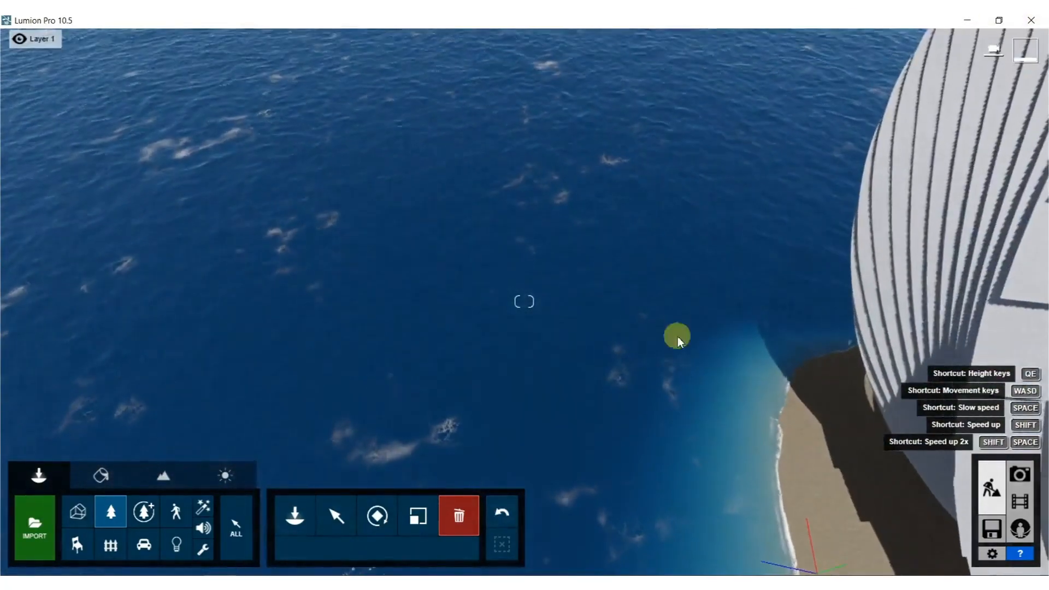
{"action": "right_click_drag", "start_coordinate": [678, 341], "coordinate": [584, 258]}
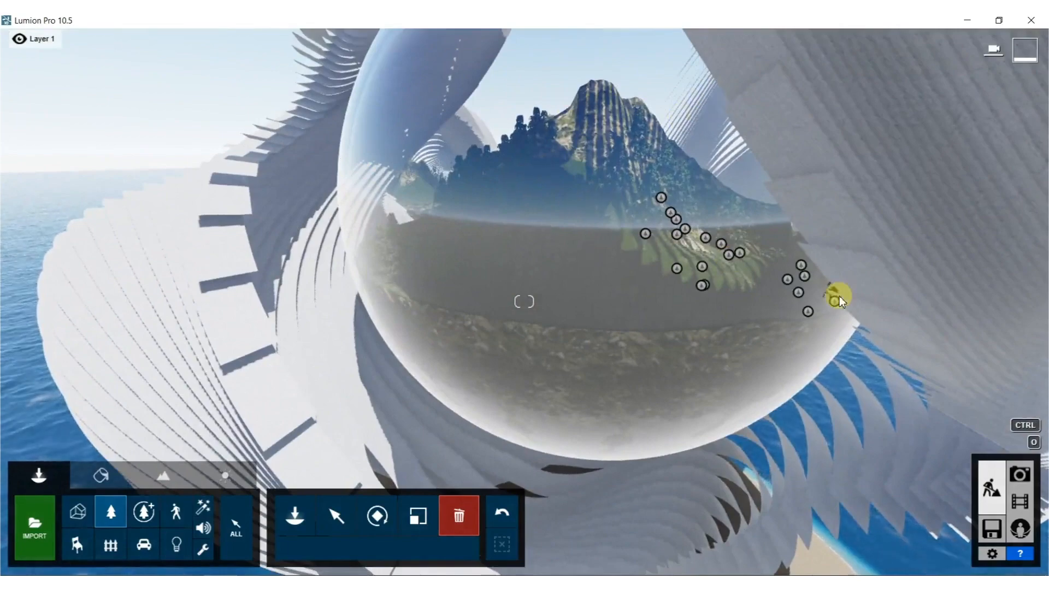
{"action": "right_click_drag", "start_coordinate": [837, 300], "coordinate": [394, 118]}
{"action": "key", "text": "w"}
{"action": "key", "text": "s"}
{"action": "key", "text": "d"}
{"action": "key", "text": "w"}
{"action": "key", "text": "s"}
{"action": "key", "text": "w"}
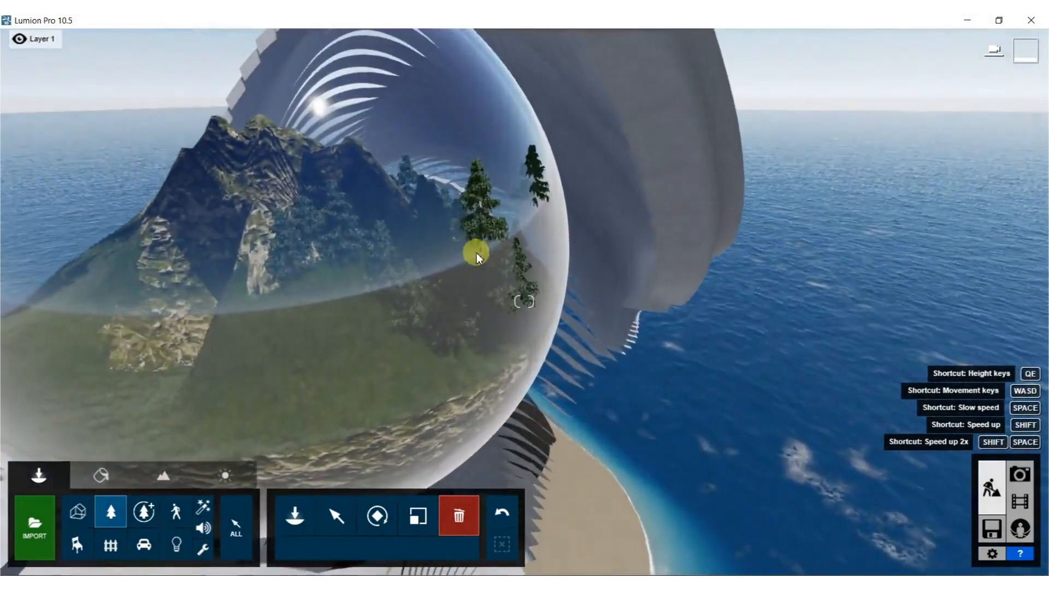
{"action": "left_click", "coordinate": [480, 252]}
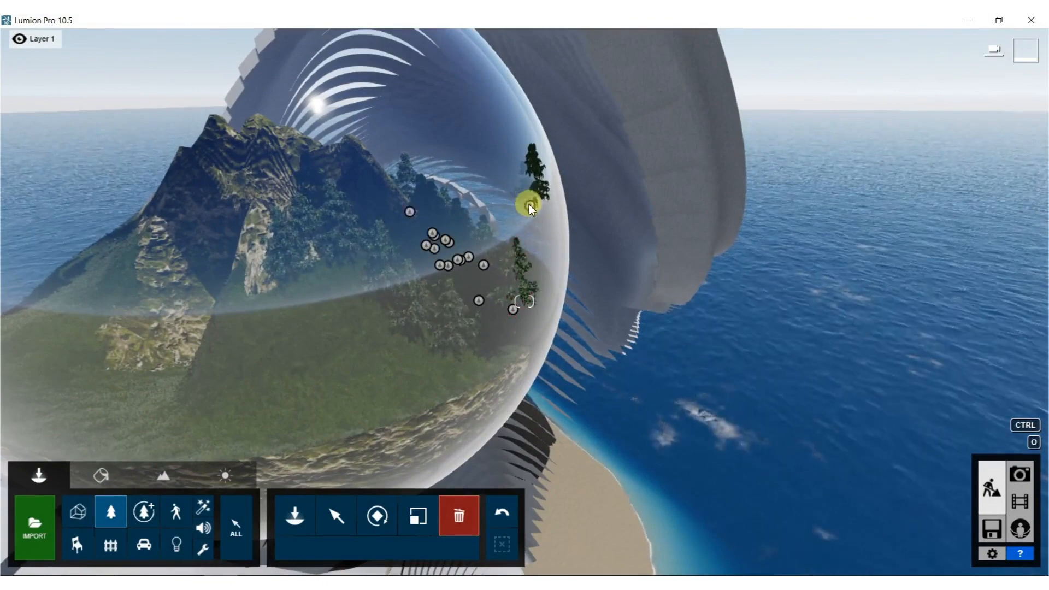
{"action": "left_click", "coordinate": [514, 310]}
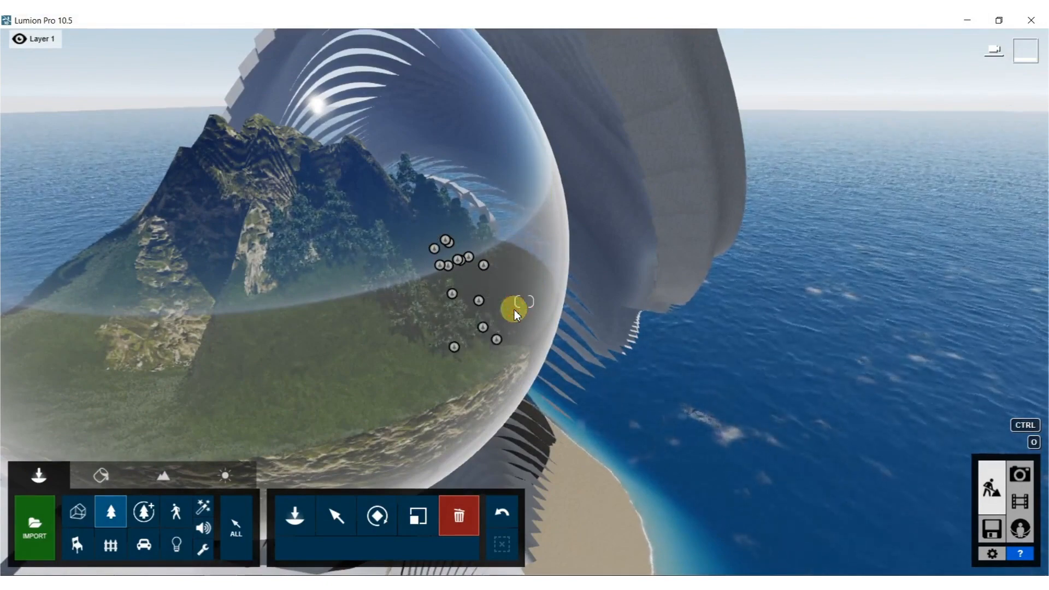
Select the remaining group of stray conifers beside the upper shell together and delete them.
{"action": "key", "text": "s"}
{"action": "key", "text": "w"}
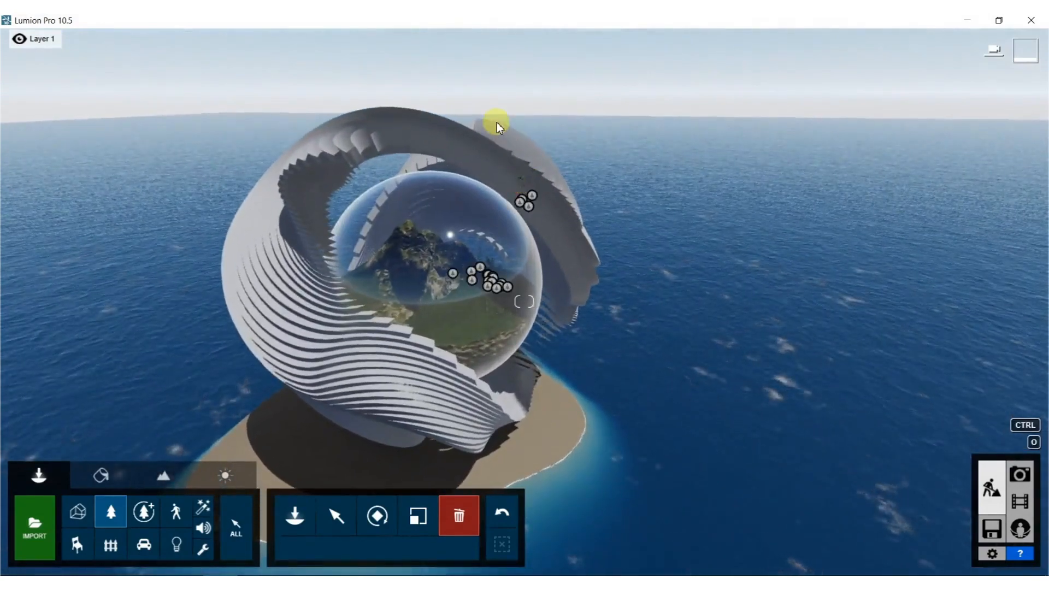
{"action": "left_click_drag", "start_coordinate": [497, 122], "coordinate": [566, 238], "text": "ctrl"}
{"action": "key", "text": "Delete"}
Open the second page of palms in the nature library and try to place a tree cluster on the island's beach.
{"action": "right_click_drag", "start_coordinate": [526, 203], "coordinate": [540, 204]}
{"action": "key", "text": "s"}
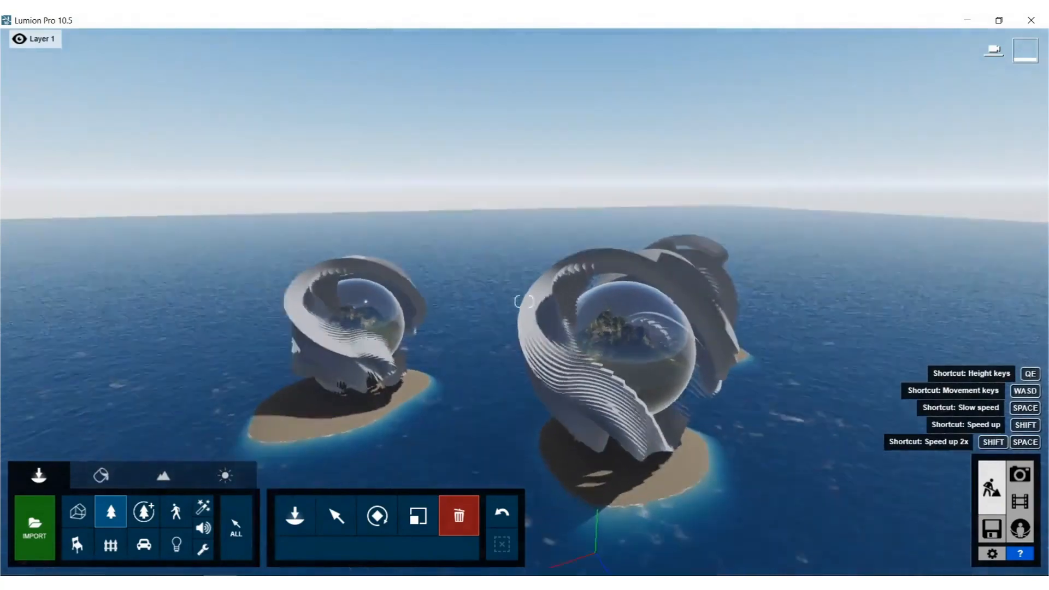
{"action": "right_click_drag", "start_coordinate": [634, 454], "coordinate": [674, 494]}
{"action": "key", "text": "w"}
{"action": "left_click", "coordinate": [107, 514]}
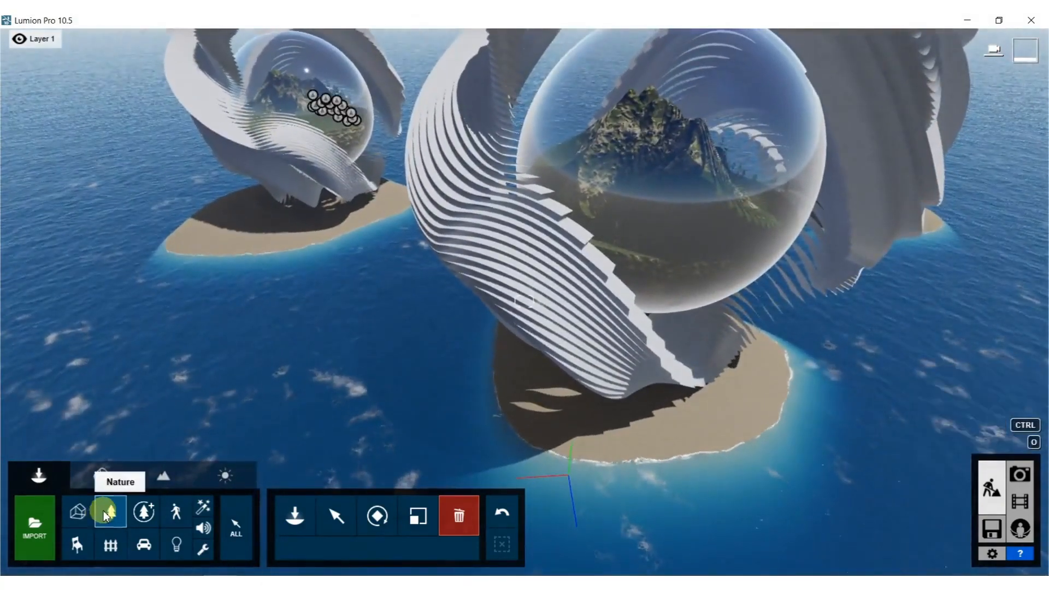
{"action": "left_click", "coordinate": [106, 515]}
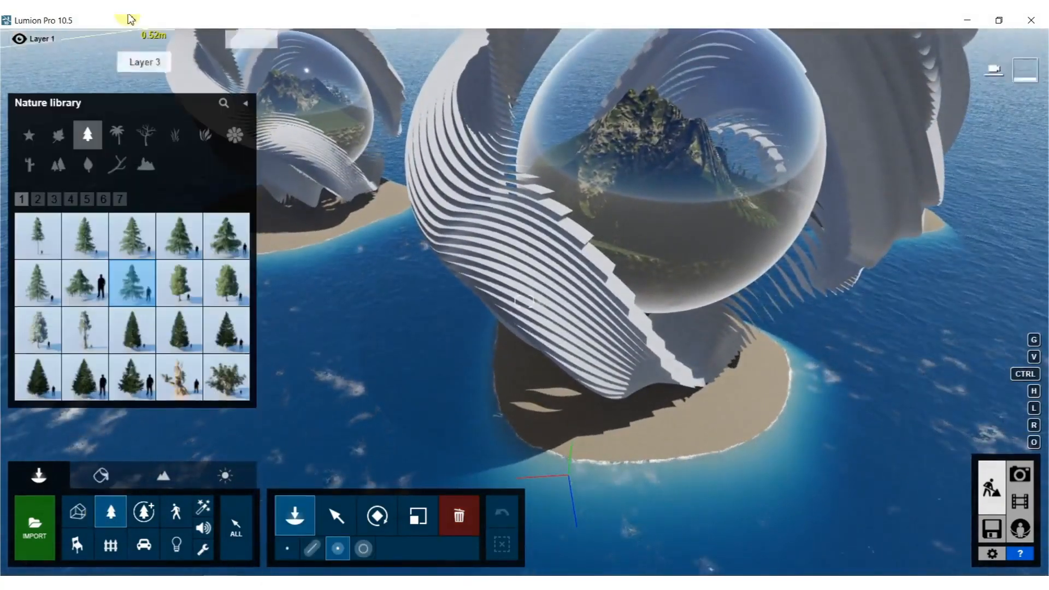
{"action": "left_click", "coordinate": [117, 134]}
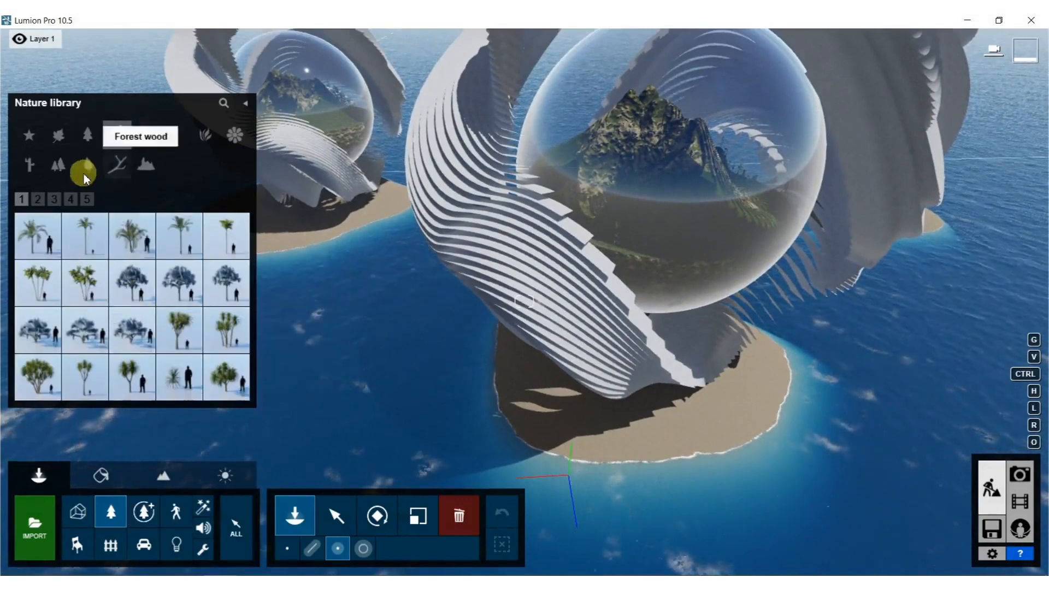
{"action": "left_click", "coordinate": [38, 199]}
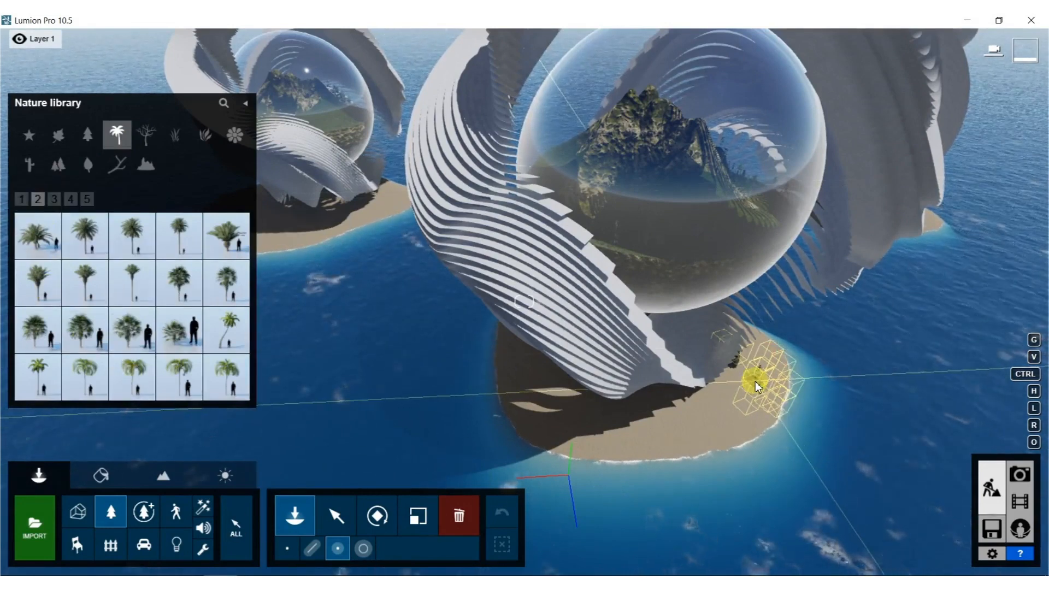
{"action": "right_click_drag", "start_coordinate": [748, 388], "coordinate": [543, 544]}
{"action": "key", "text": "w"}
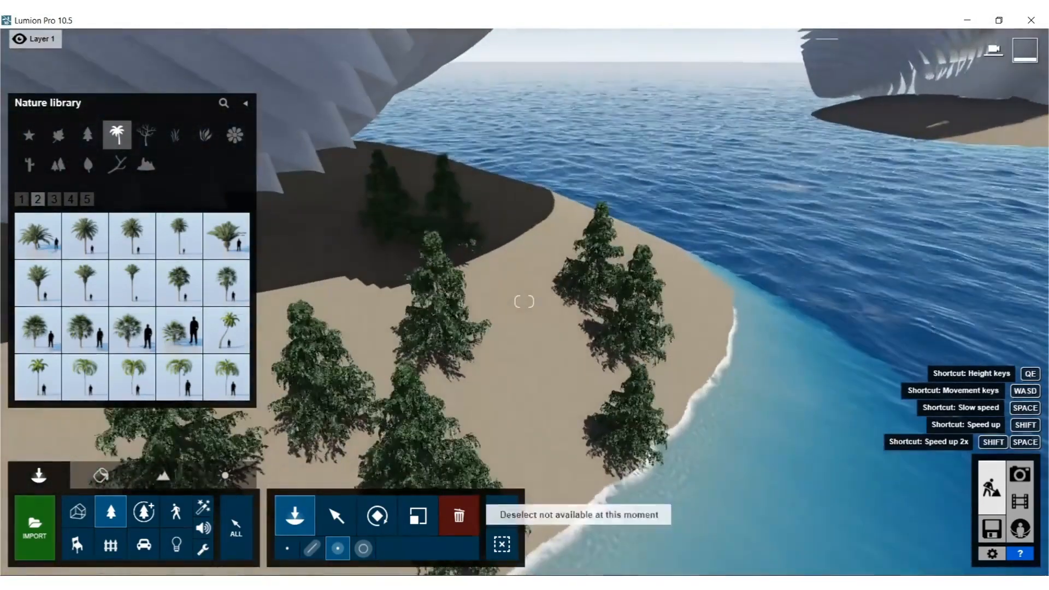
Select all the conifers standing on the beach together and delete them.
{"action": "left_click", "coordinate": [453, 515]}
{"action": "scroll", "coordinate": [490, 131], "scroll_direction": "down", "scroll_amount": 5}
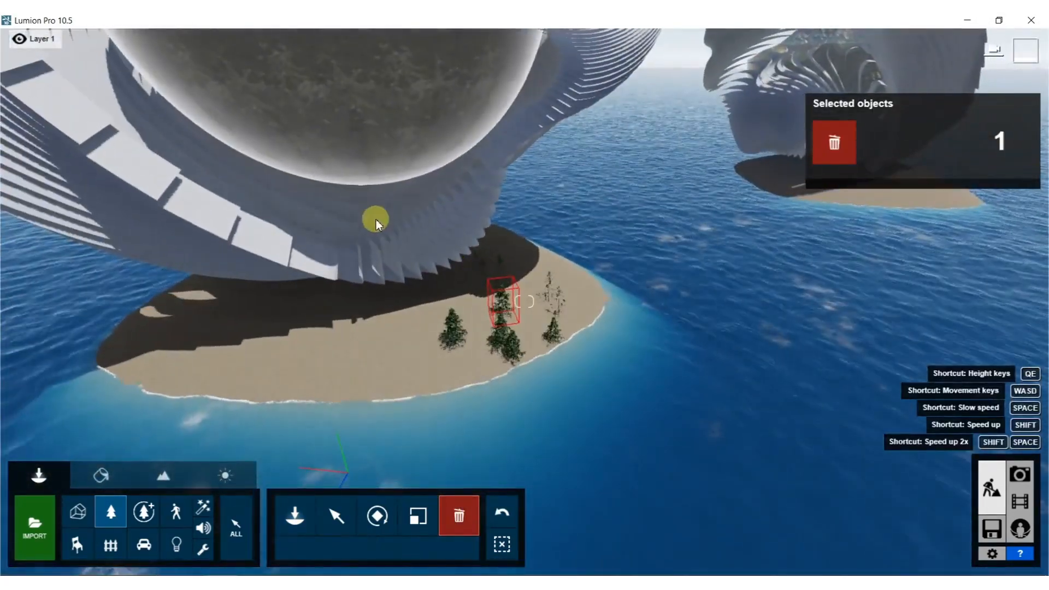
{"action": "left_click_drag", "start_coordinate": [365, 211], "coordinate": [716, 448], "text": "ctrl"}
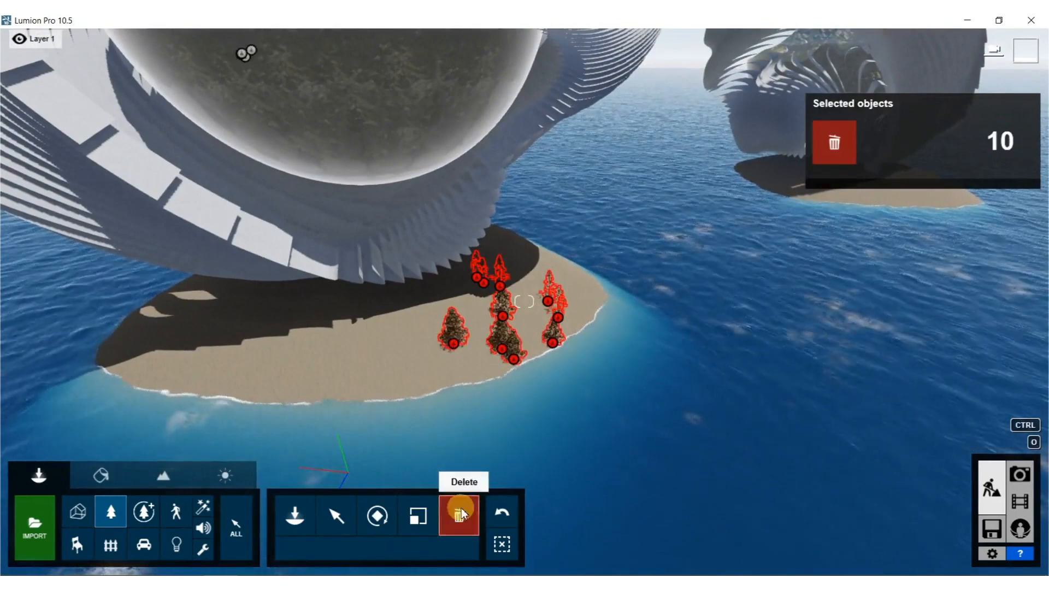
{"action": "left_click", "coordinate": [503, 349]}
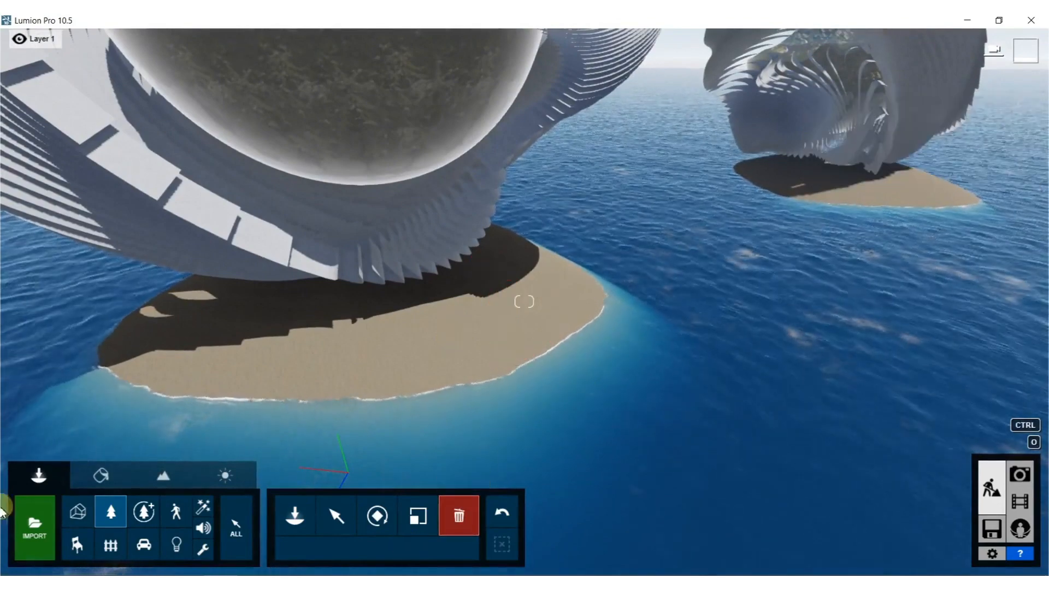
Choose a slender palm from the nature library and place clusters of it across the sand below the shell.
{"action": "left_click", "coordinate": [111, 509]}
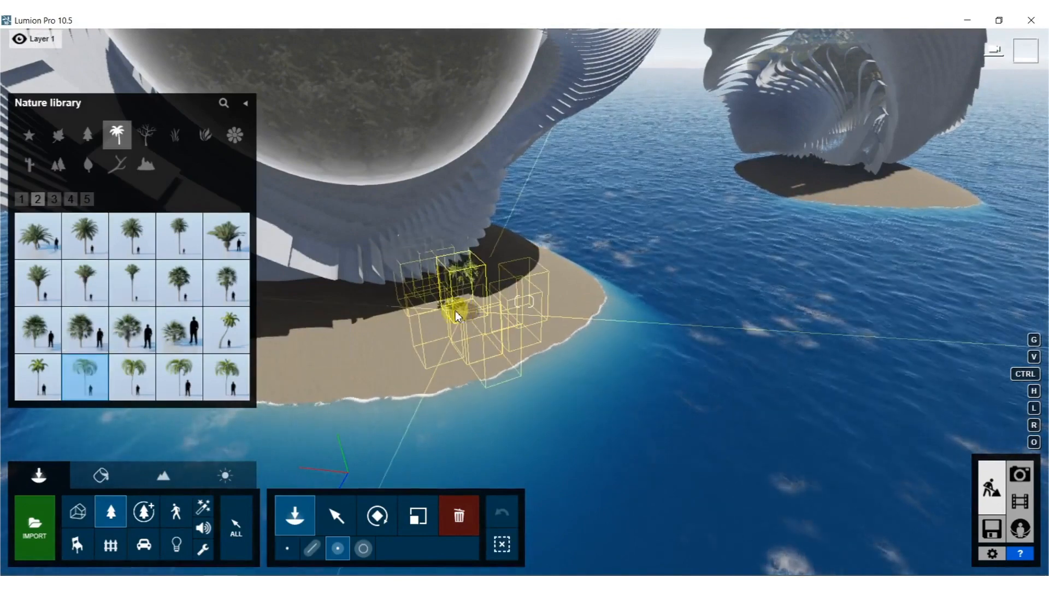
{"action": "mouse_move", "coordinate": [433, 309]}
{"action": "left_mouse_down"}
{"action": "mouse_move", "coordinate": [314, 314]}
{"action": "mouse_move", "coordinate": [272, 334]}
{"action": "left_mouse_up"}
{"action": "right_click_drag", "start_coordinate": [280, 331], "coordinate": [359, 332]}
{"action": "right_click_drag", "start_coordinate": [524, 302], "coordinate": [417, 310]}
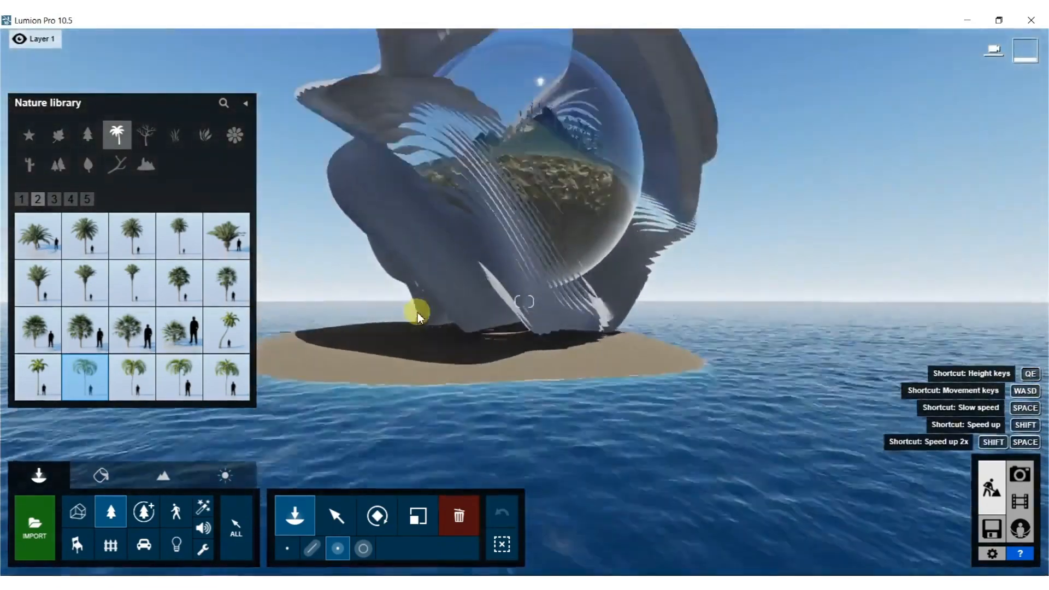
Place two clusters of the same palm on the shaded sand beneath the marble shell.
{"action": "scroll", "coordinate": [417, 309], "scroll_direction": "up", "scroll_amount": 5}
{"action": "right_click_drag", "start_coordinate": [445, 408], "coordinate": [530, 353]}
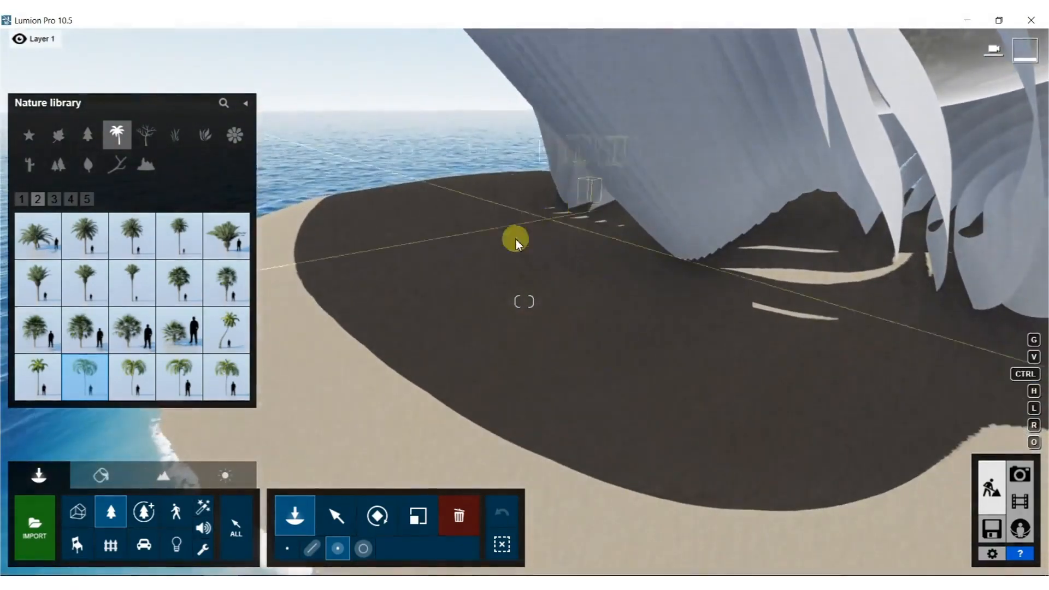
{"action": "left_click", "coordinate": [435, 233]}
{"action": "left_click", "coordinate": [787, 409]}
Place further palm clusters on the shaded end of the island near the shoreline.
{"action": "mouse_move", "coordinate": [742, 364]}
{"action": "right_mouse_down"}
{"action": "mouse_move", "coordinate": [896, 301]}
{"action": "mouse_move", "coordinate": [929, 300]}
{"action": "right_mouse_up"}
{"action": "scroll", "coordinate": [741, 389], "scroll_direction": "up", "scroll_amount": 5}
{"action": "scroll", "coordinate": [787, 545], "scroll_direction": "up", "scroll_amount": 5}
{"action": "mouse_move", "coordinate": [705, 306]}
{"action": "right_mouse_down"}
{"action": "mouse_move", "coordinate": [694, 437]}
{"action": "mouse_move", "coordinate": [716, 442]}
{"action": "right_mouse_up"}
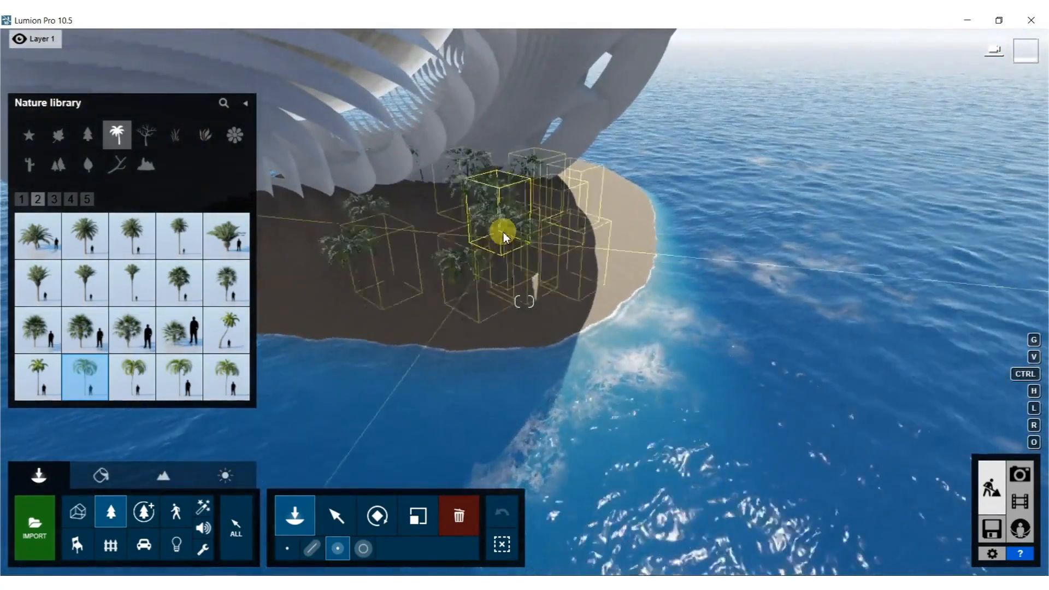
{"action": "right_click_drag", "start_coordinate": [465, 239], "coordinate": [582, 295]}
{"action": "key", "text": "w"}
{"action": "right_click_drag", "start_coordinate": [509, 284], "coordinate": [548, 141]}
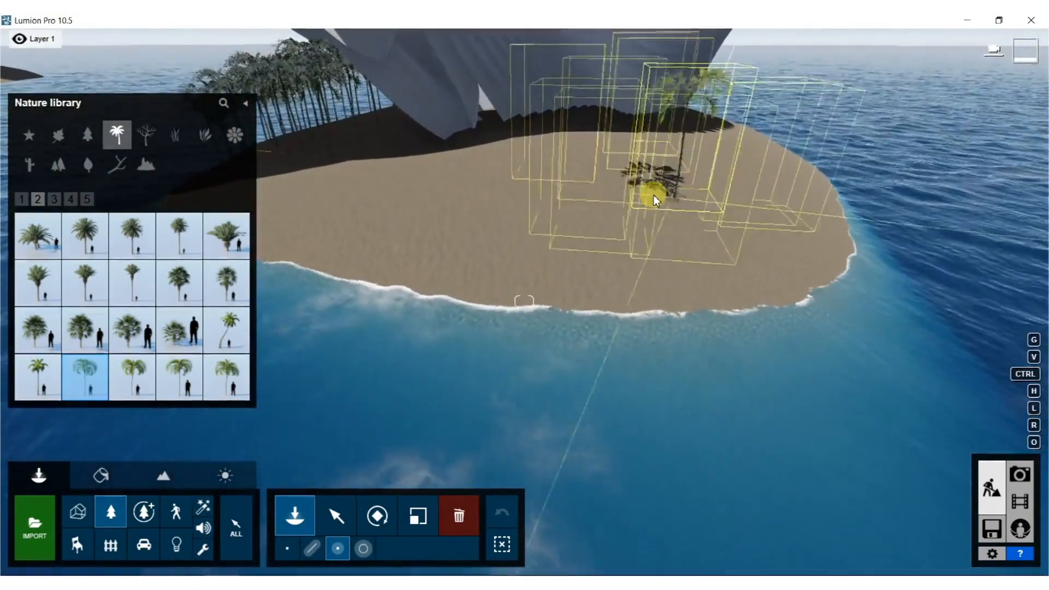
Place more palm clusters on the island's sunlit tip and in the shade along the shell's far side.
{"action": "right_click_drag", "start_coordinate": [566, 185], "coordinate": [593, 377]}
{"action": "key", "text": "w"}
{"action": "key", "text": "s"}
{"action": "key", "text": "w"}
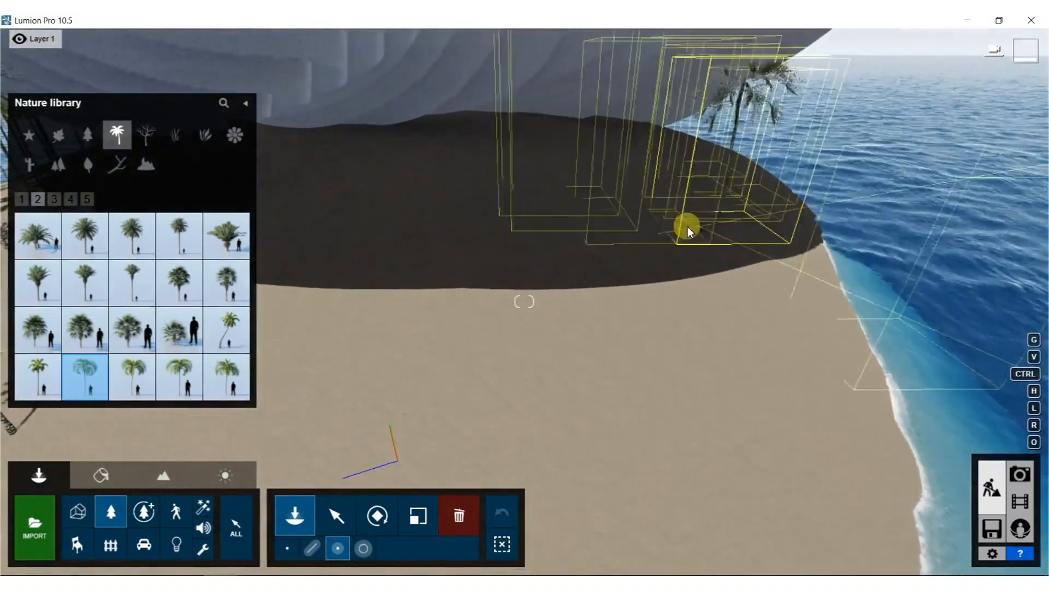
{"action": "key", "text": "s"}
{"action": "right_click_drag", "start_coordinate": [642, 223], "coordinate": [663, 220]}
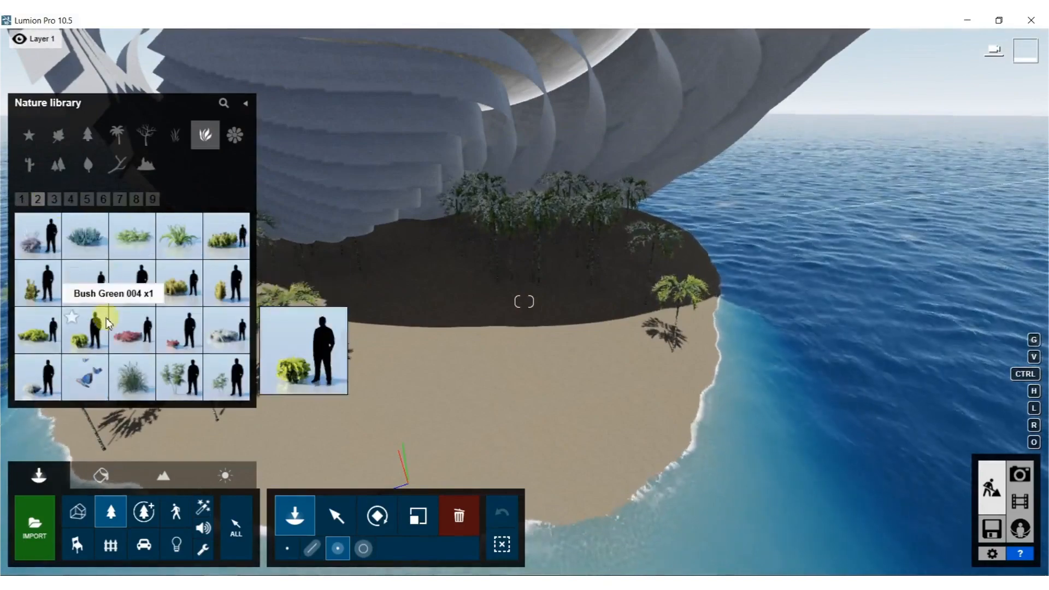
Choose a low green bush from the nature library and place clusters of it among the palms and across the shell's shaded sand.
{"action": "right_click_drag", "start_coordinate": [508, 323], "coordinate": [361, 331]}
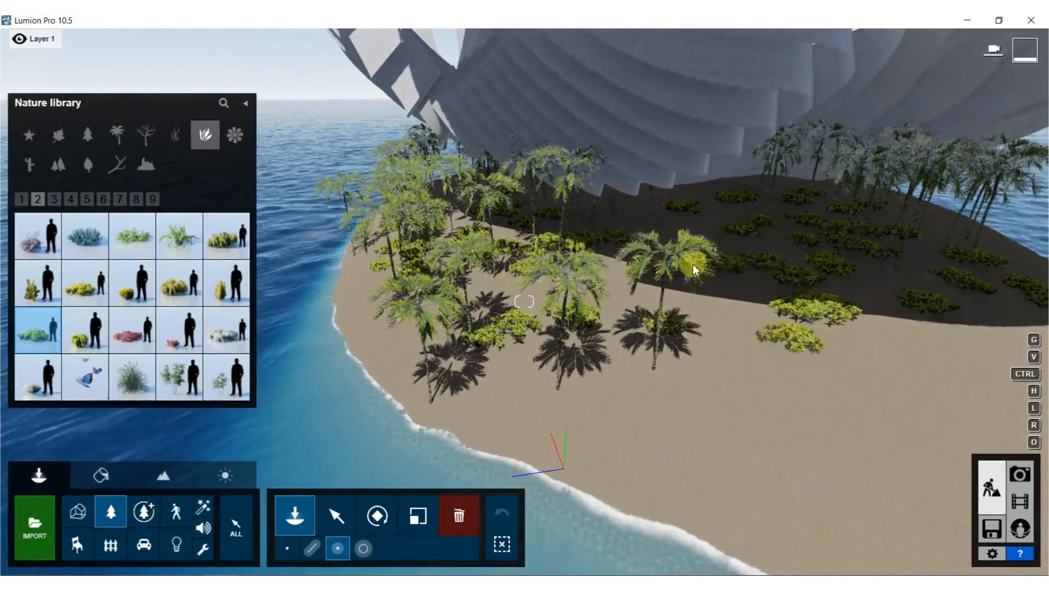
{"action": "right_click_drag", "start_coordinate": [678, 265], "coordinate": [563, 213]}
{"action": "key", "text": "w"}
{"action": "right_click_drag", "start_coordinate": [678, 265], "coordinate": [573, 265]}
{"action": "right_click_drag", "start_coordinate": [1046, 391], "coordinate": [891, 360]}
{"action": "key", "text": "w"}
{"action": "right_click_drag", "start_coordinate": [609, 196], "coordinate": [593, 185]}
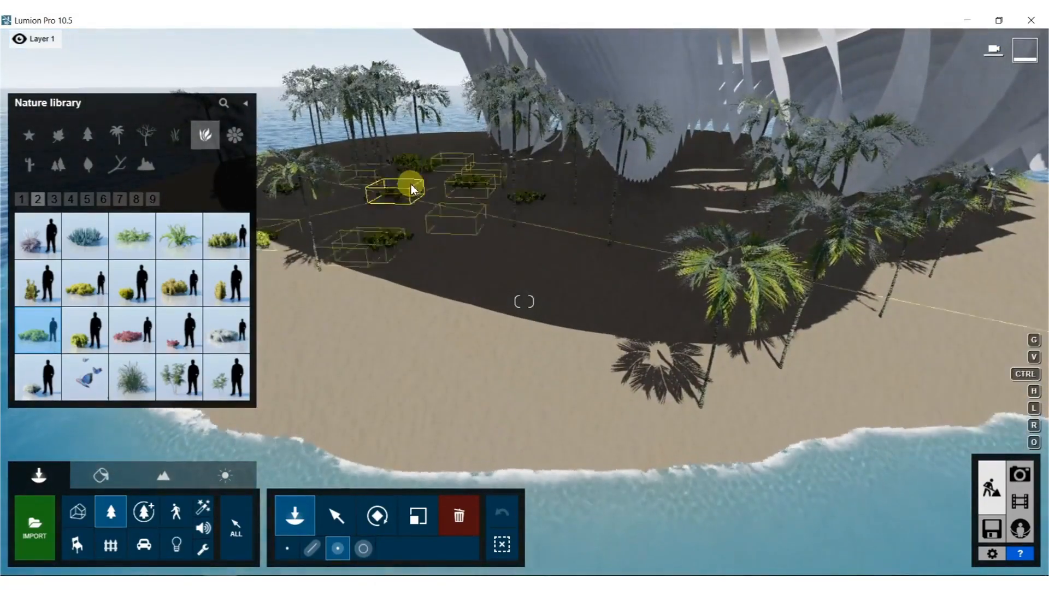
Place more clusters of the same bush across the shaded sand and around the palms at the shell's far side.
{"action": "right_click_drag", "start_coordinate": [661, 246], "coordinate": [590, 508]}
{"action": "key", "text": "w"}
{"action": "key", "text": "w"}
{"action": "right_click_drag", "start_coordinate": [650, 208], "coordinate": [540, 235]}
{"action": "key", "text": "w"}
{"action": "mouse_move", "coordinate": [540, 212]}
{"action": "left_mouse_down"}
{"action": "mouse_move", "coordinate": [648, 260]}
{"action": "mouse_move", "coordinate": [851, 245]}
{"action": "left_mouse_up"}
{"action": "left_click", "coordinate": [949, 266]}
{"action": "left_click", "coordinate": [926, 264]}
Choose Pigeon 002 Flying from the character library's birds and place a cluster on the mountain inside the glass sphere.
{"action": "right_click_drag", "start_coordinate": [940, 256], "coordinate": [887, 144]}
{"action": "key", "text": "s"}
{"action": "key", "text": "w"}
{"action": "key", "text": "w"}
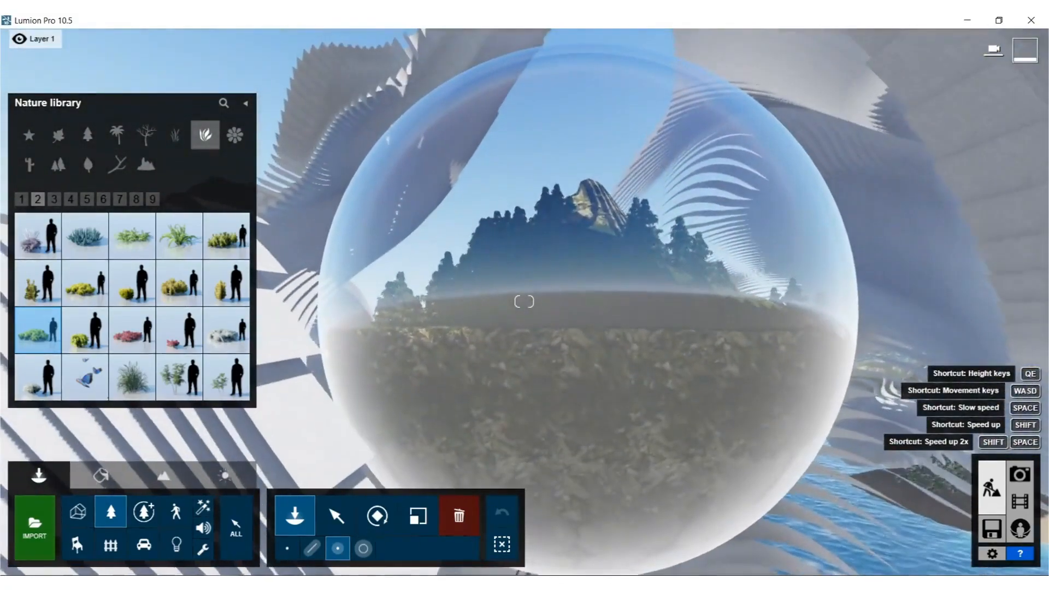
{"action": "left_click", "coordinate": [177, 512]}
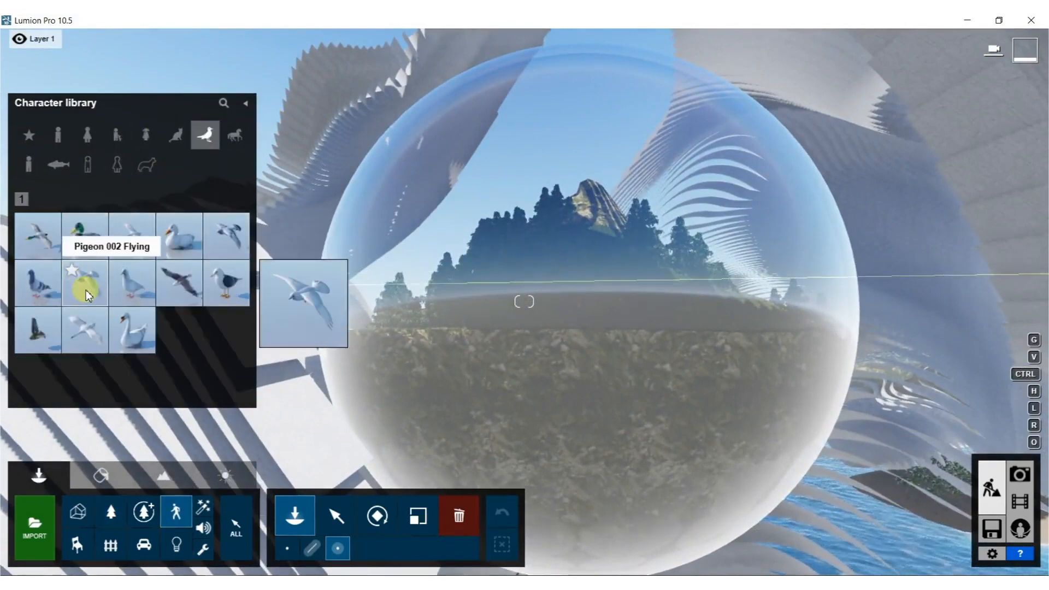
{"action": "right_click_drag", "start_coordinate": [432, 323], "coordinate": [432, 356]}
{"action": "key", "text": "w"}
{"action": "key", "text": "w"}
{"action": "key", "text": "s"}
{"action": "key", "text": "s"}
{"action": "right_click_drag", "start_coordinate": [547, 361], "coordinate": [552, 304]}
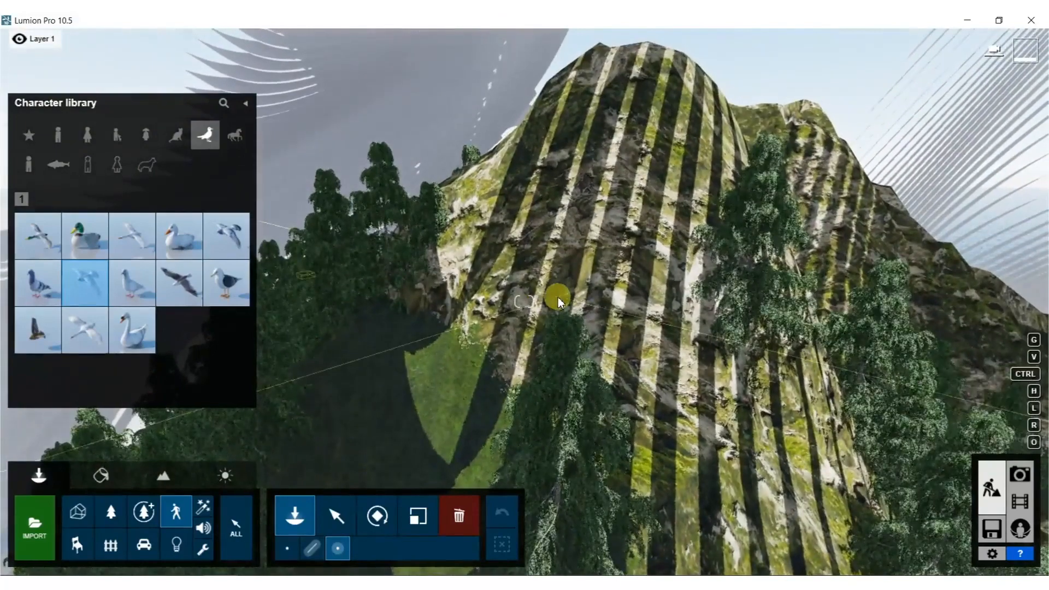
{"action": "left_click", "coordinate": [567, 287]}
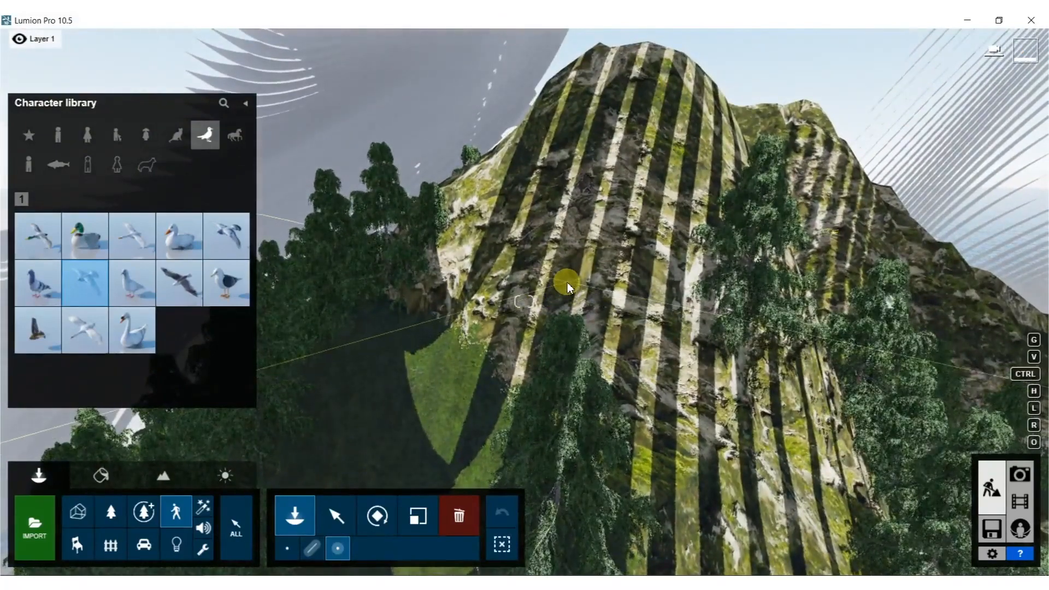
Examine the birds around the mountain peaks from several distances, as well as all three sphere islands from the water.
{"action": "key", "text": "s"}
{"action": "right_click_drag", "start_coordinate": [585, 272], "coordinate": [580, 235]}
{"action": "key", "text": "s"}
{"action": "key", "text": "s"}
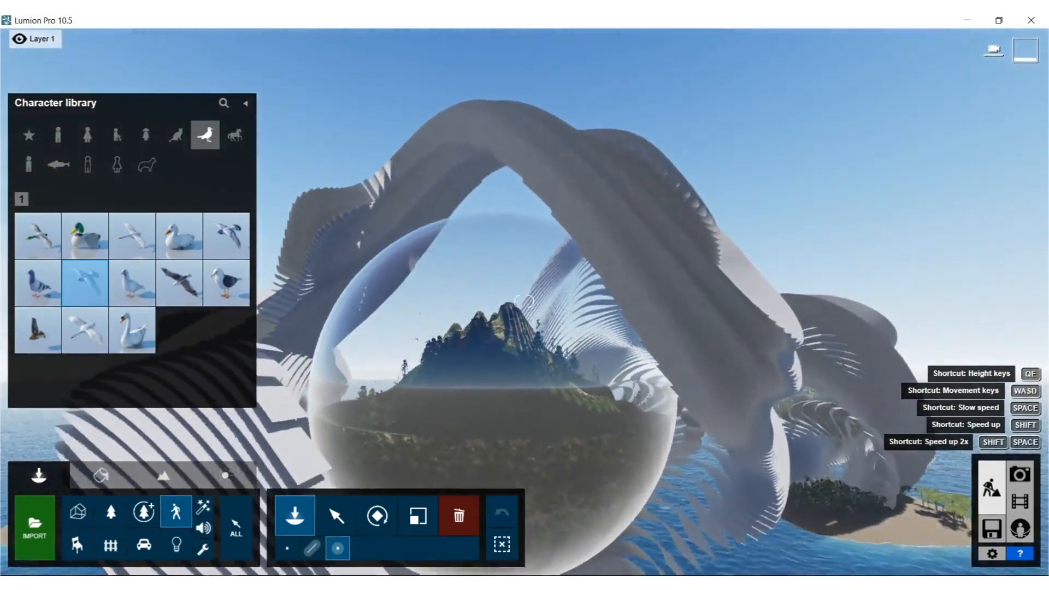
{"action": "key", "text": "w"}
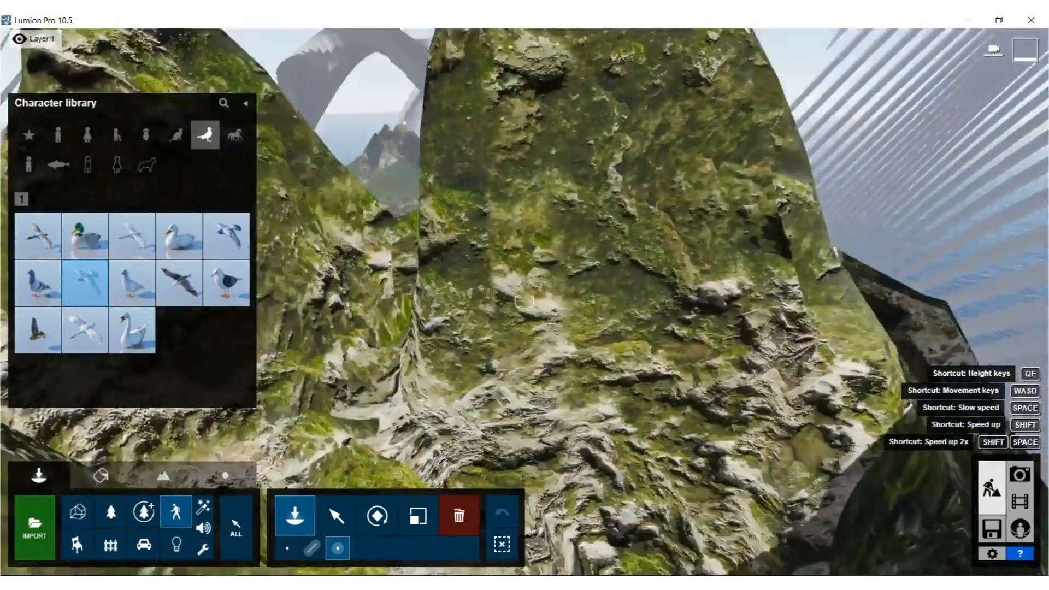
{"action": "key", "text": "s"}
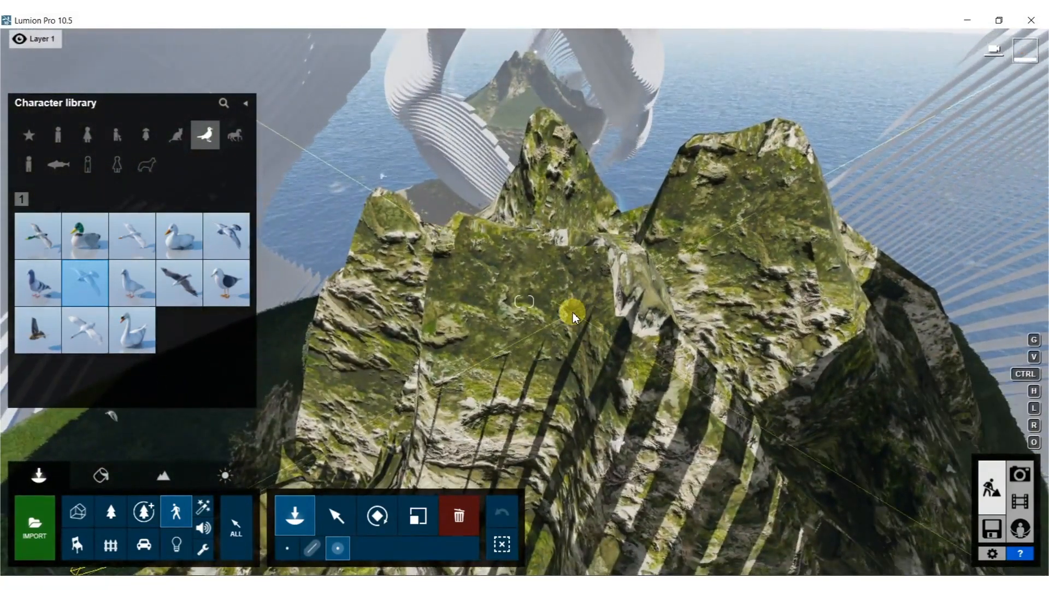
{"action": "key", "text": "s"}
{"action": "mouse_move", "coordinate": [573, 313]}
{"action": "right_mouse_down"}
{"action": "mouse_move", "coordinate": [678, 219]}
{"action": "mouse_move", "coordinate": [618, 360]}
{"action": "mouse_move", "coordinate": [559, 572]}
{"action": "mouse_move", "coordinate": [528, 532]}
{"action": "right_mouse_up"}
{"action": "key", "text": "s"}
{"action": "key", "text": "d"}
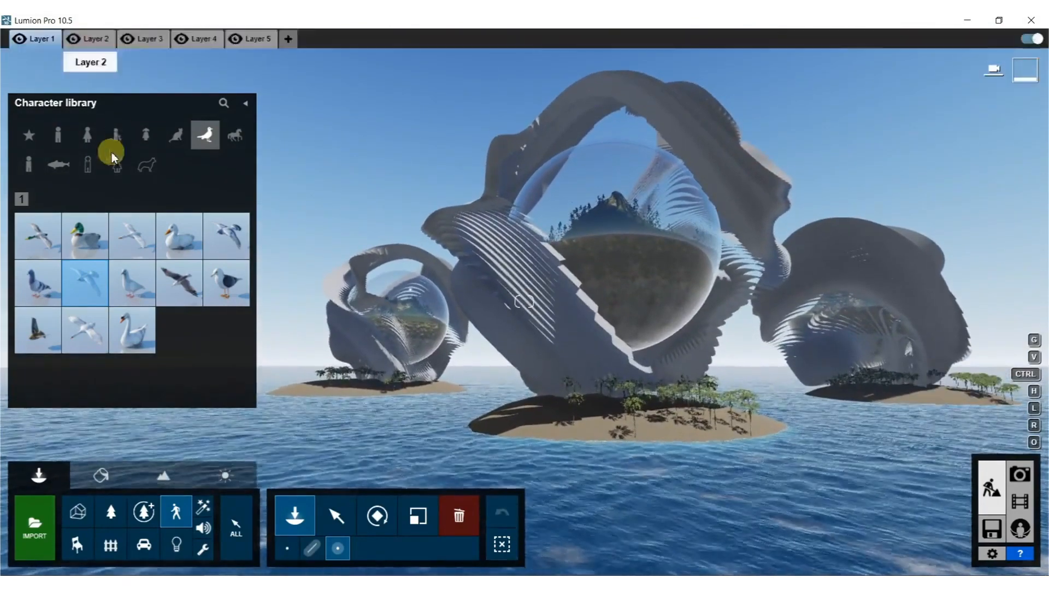
Choose a sailboat from the transport library's boats and place a cluster of it on the water beside the main island.
{"action": "left_click", "coordinate": [150, 546]}
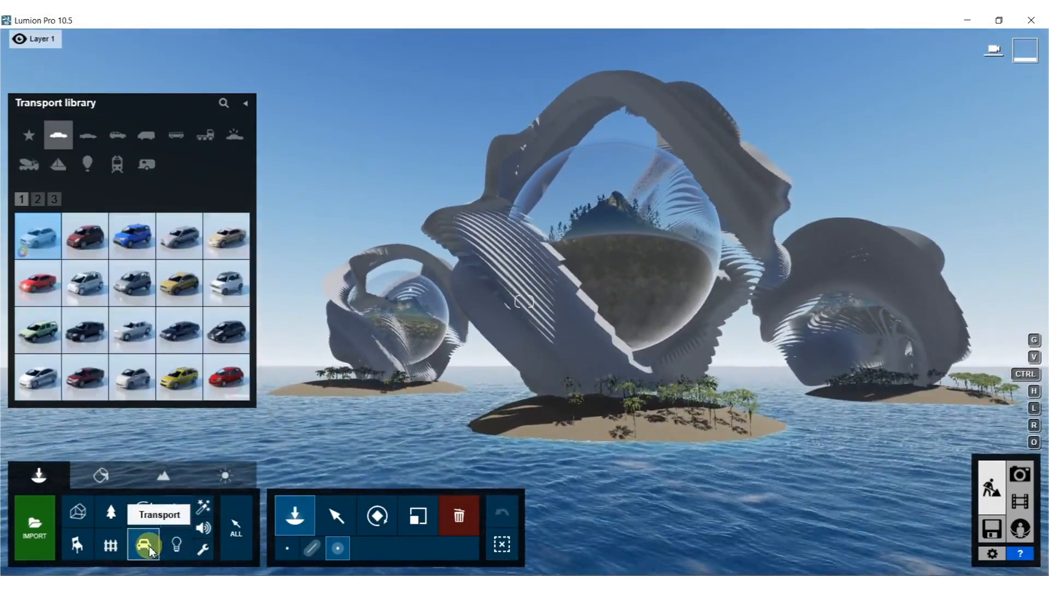
{"action": "left_click", "coordinate": [58, 165]}
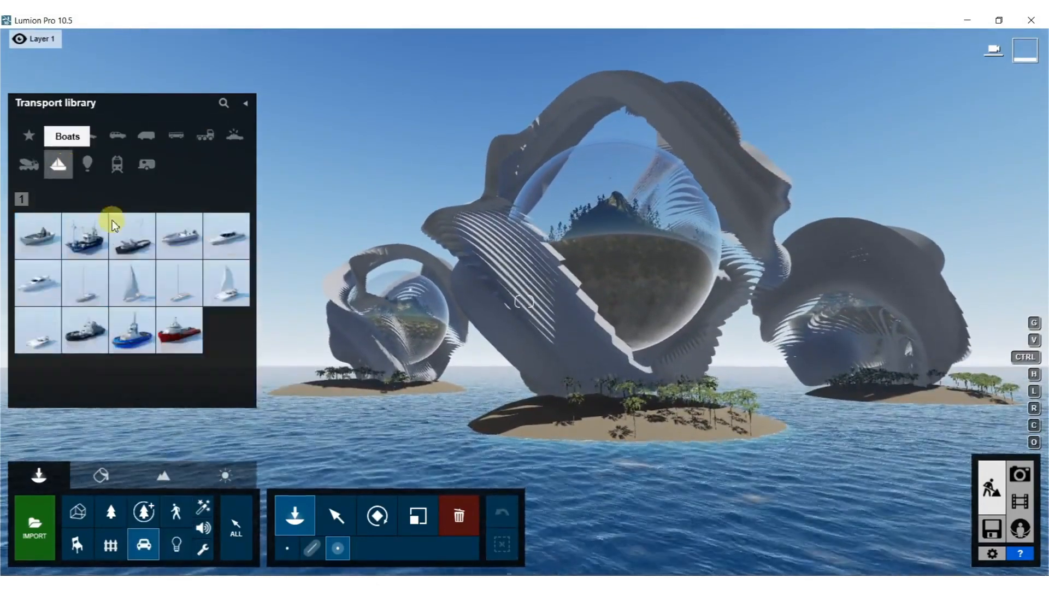
{"action": "left_click", "coordinate": [132, 283]}
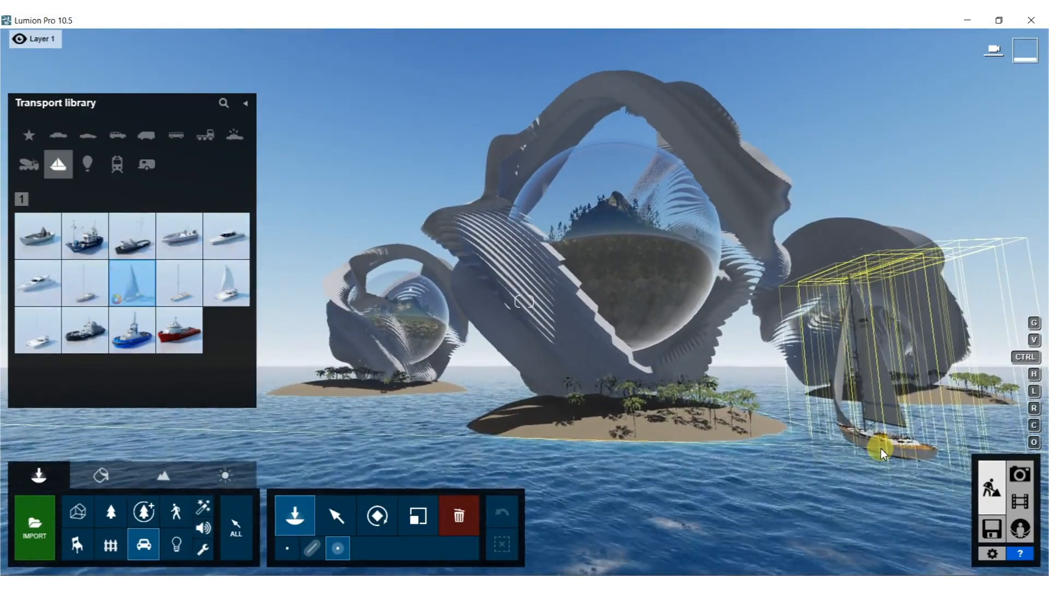
{"action": "left_click", "coordinate": [842, 421]}
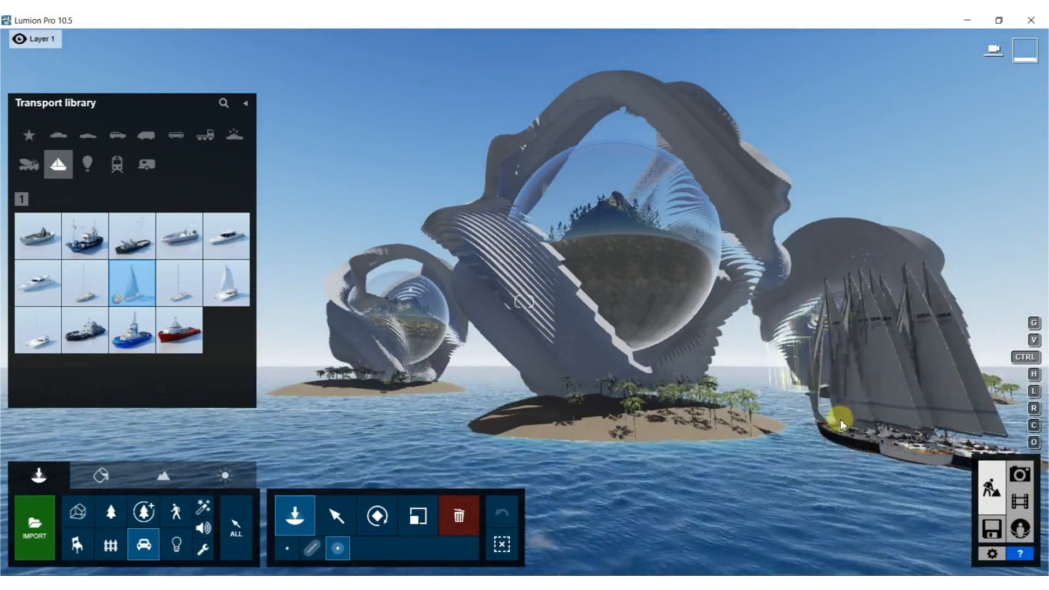
Delete the whole cluster of sailboats and place a single sailboat on the water in its place.
{"action": "left_click", "coordinate": [463, 528]}
{"action": "right_click_drag", "start_coordinate": [327, 391], "coordinate": [649, 441]}
{"action": "left_click_drag", "start_coordinate": [616, 438], "coordinate": [409, 371], "text": "ctrl"}
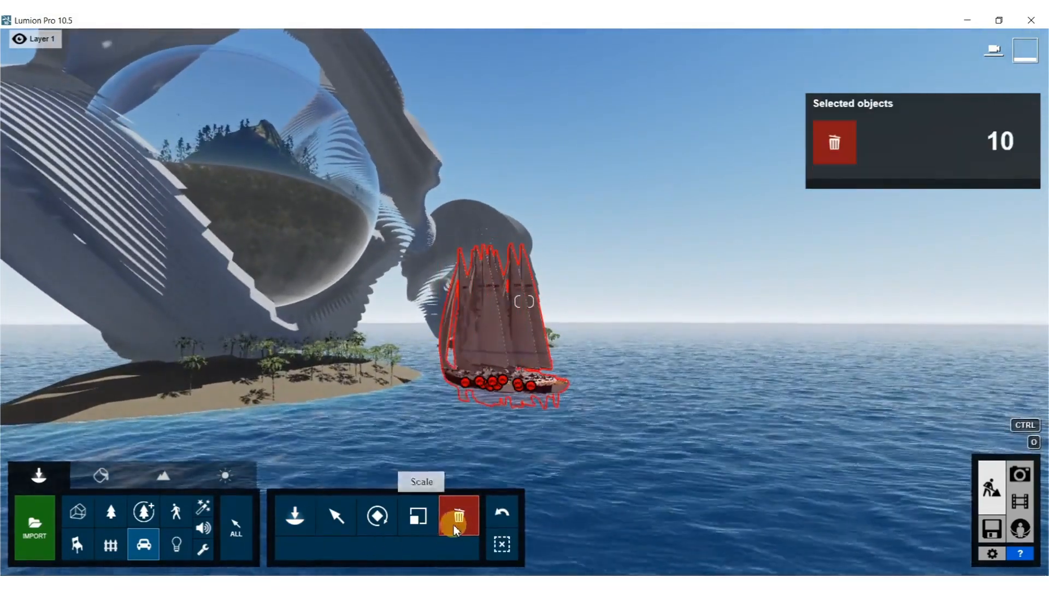
{"action": "left_click", "coordinate": [493, 382]}
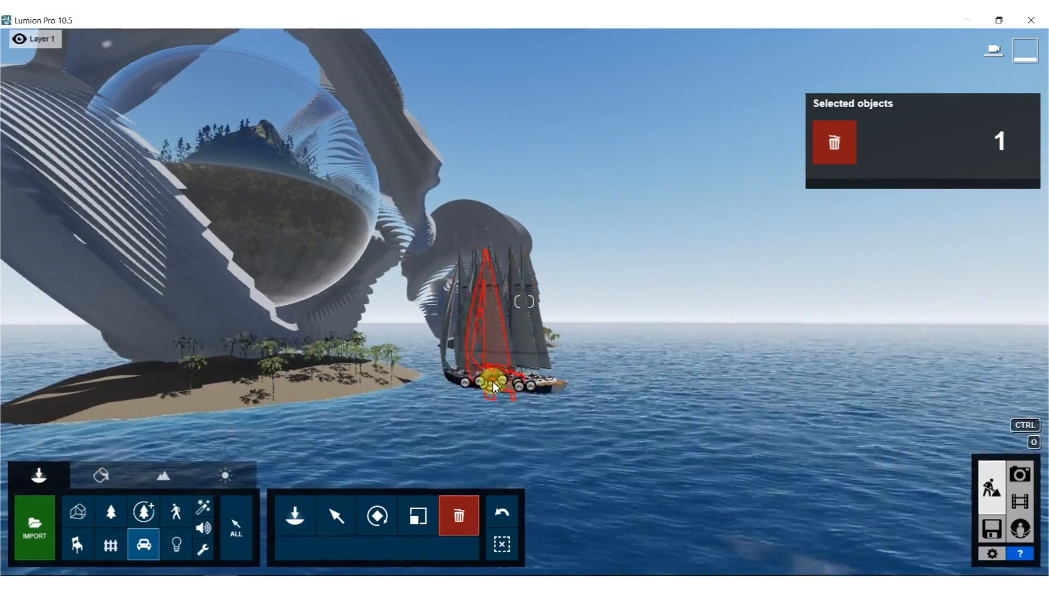
{"action": "left_click_drag", "start_coordinate": [585, 424], "coordinate": [443, 361], "text": "ctrl"}
{"action": "left_click", "coordinate": [483, 386]}
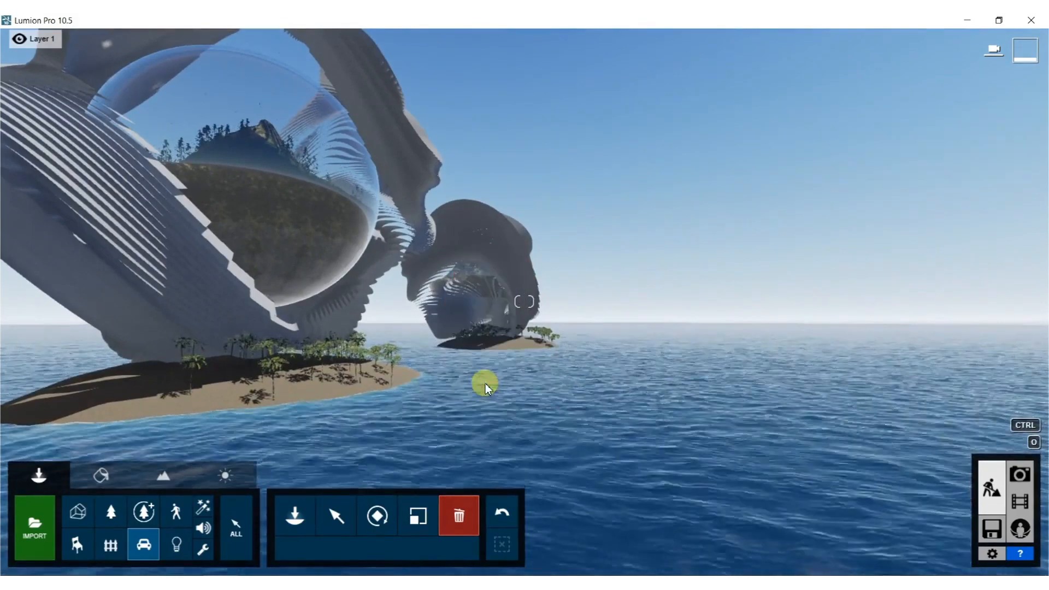
{"action": "left_click", "coordinate": [144, 544]}
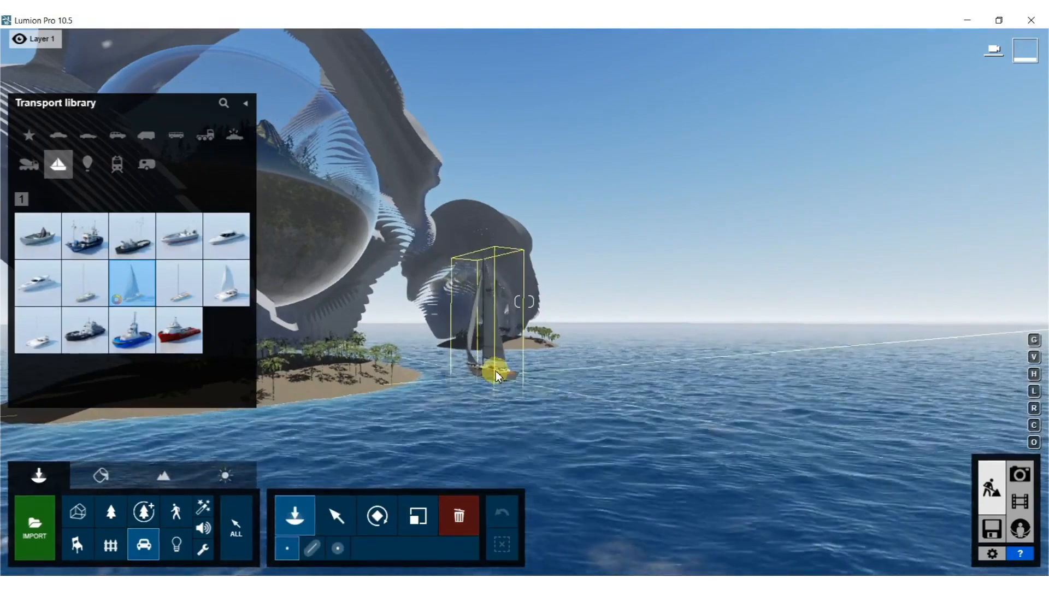
{"action": "left_click", "coordinate": [492, 378]}
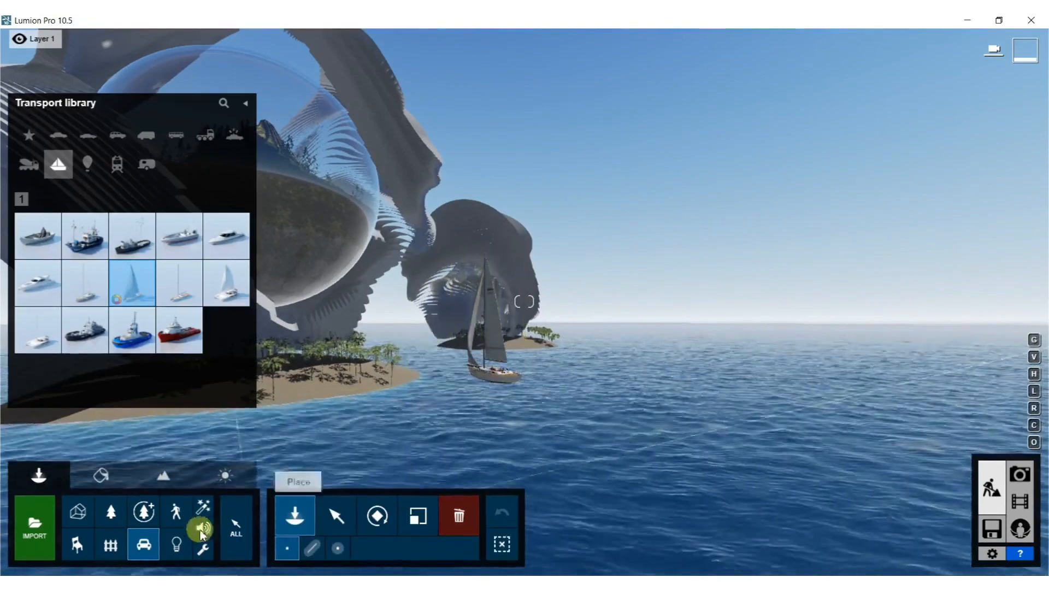
Choose a walking woman from page 4 of the 3D women characters and place her on the main island's beach.
{"action": "left_click", "coordinate": [181, 518]}
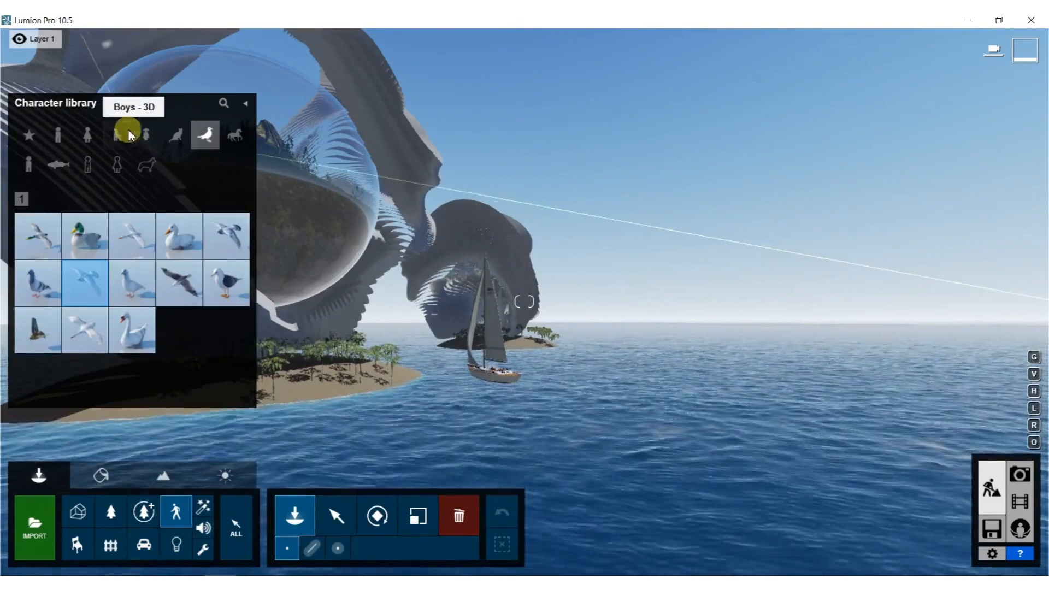
{"action": "left_click", "coordinate": [106, 132]}
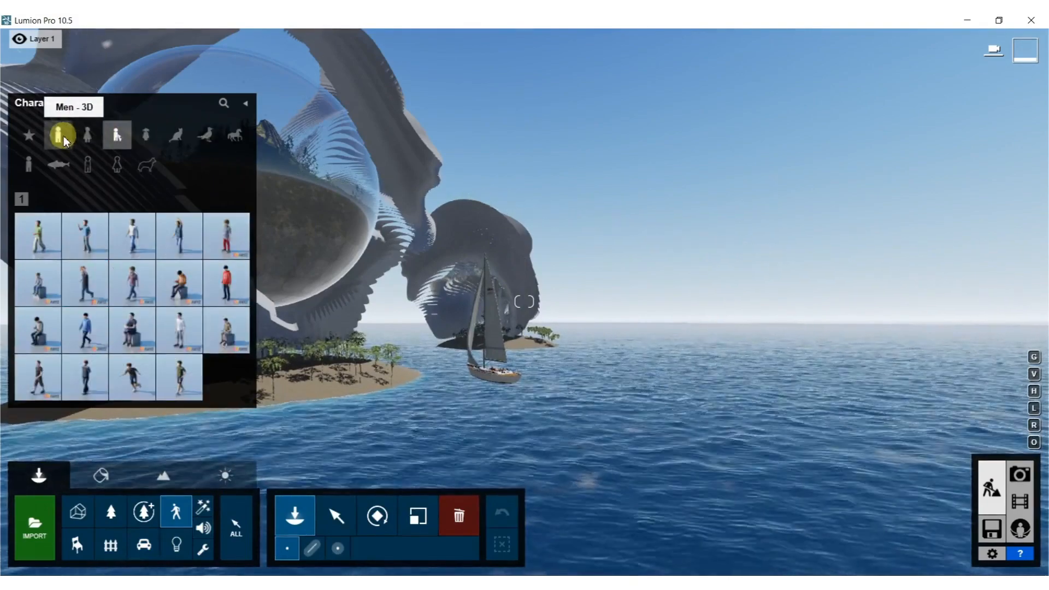
{"action": "left_click", "coordinate": [82, 136]}
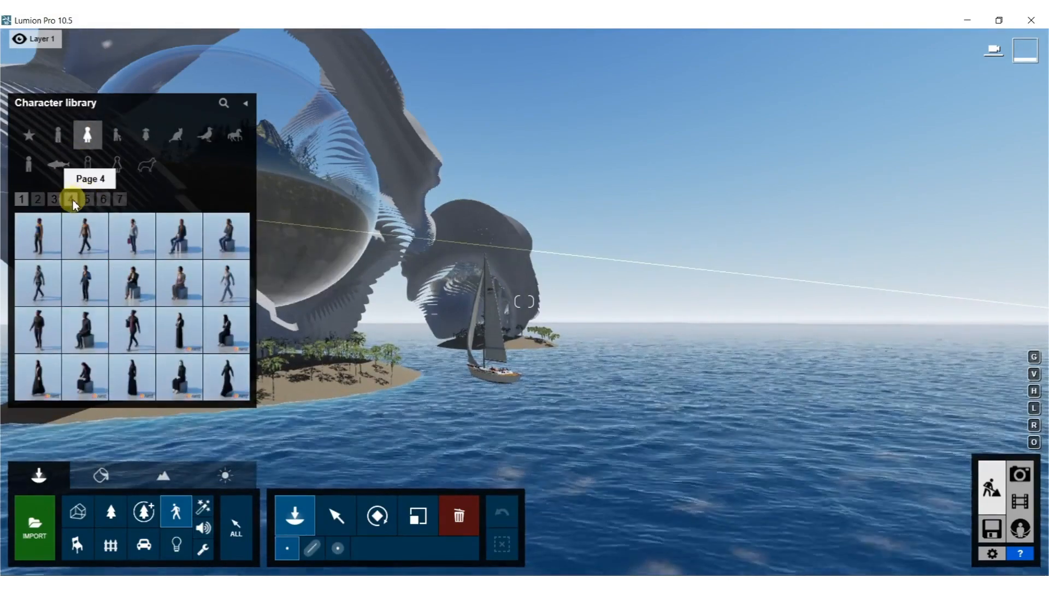
{"action": "left_click", "coordinate": [71, 199]}
{"action": "left_click", "coordinate": [91, 283]}
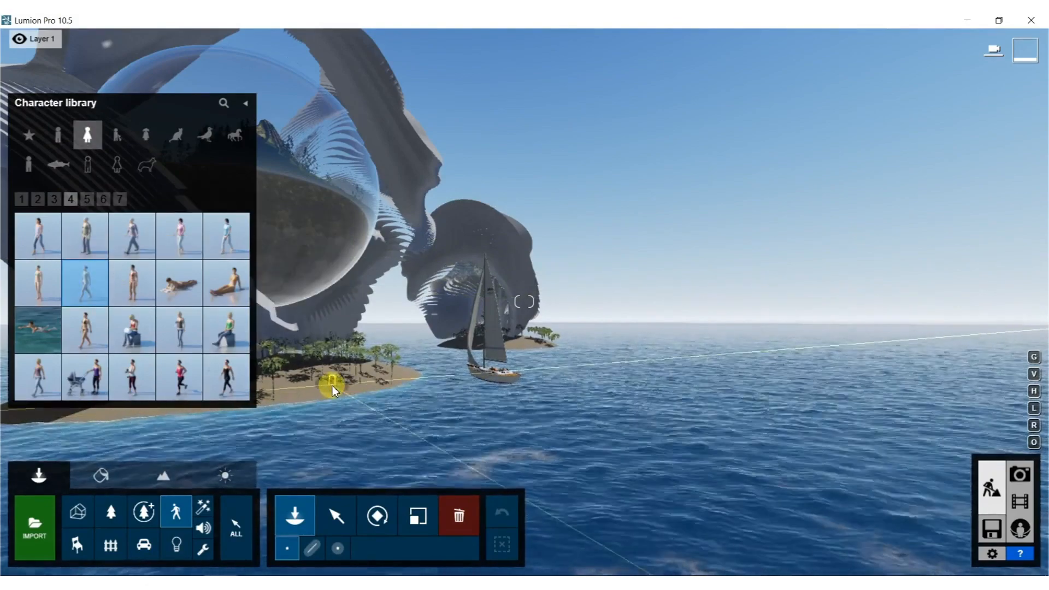
{"action": "left_click", "coordinate": [390, 377]}
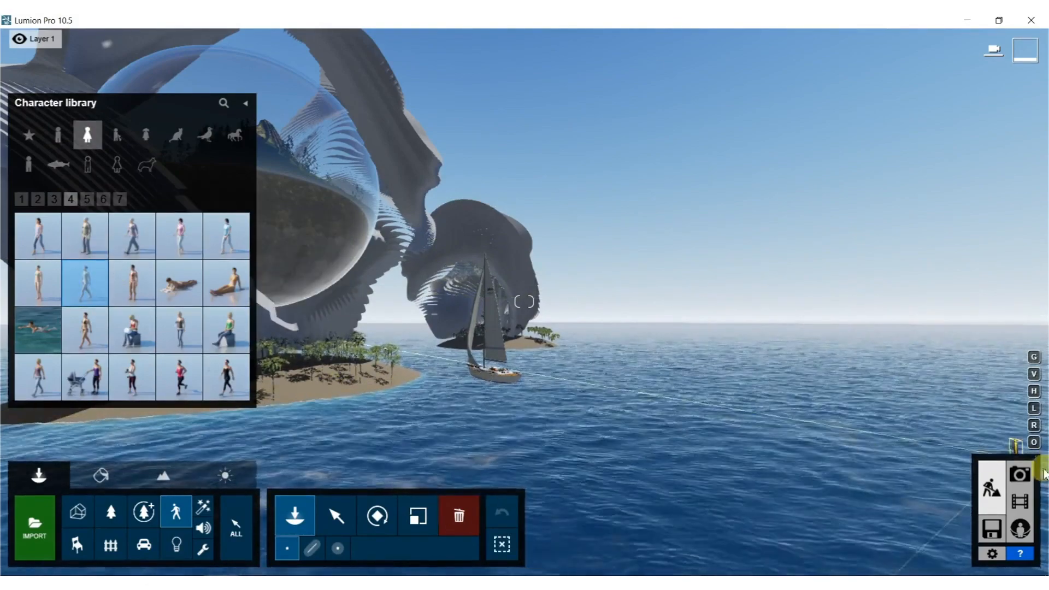
Switch to photo mode, frame all three islands with the sailboat and apply the Realistic style to the photo.
{"action": "left_click", "coordinate": [1008, 480]}
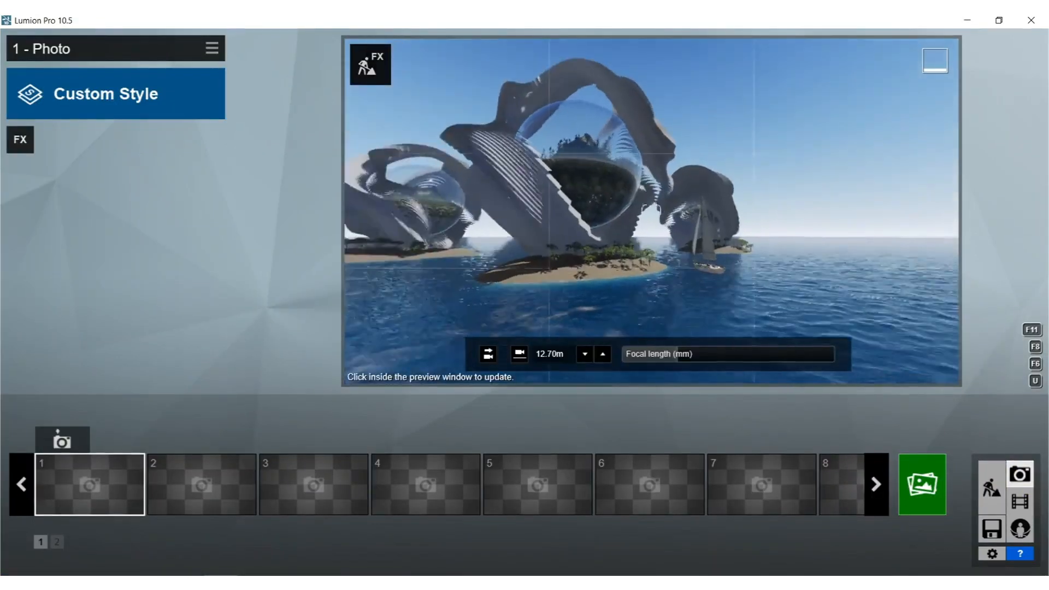
{"action": "left_click", "coordinate": [605, 178]}
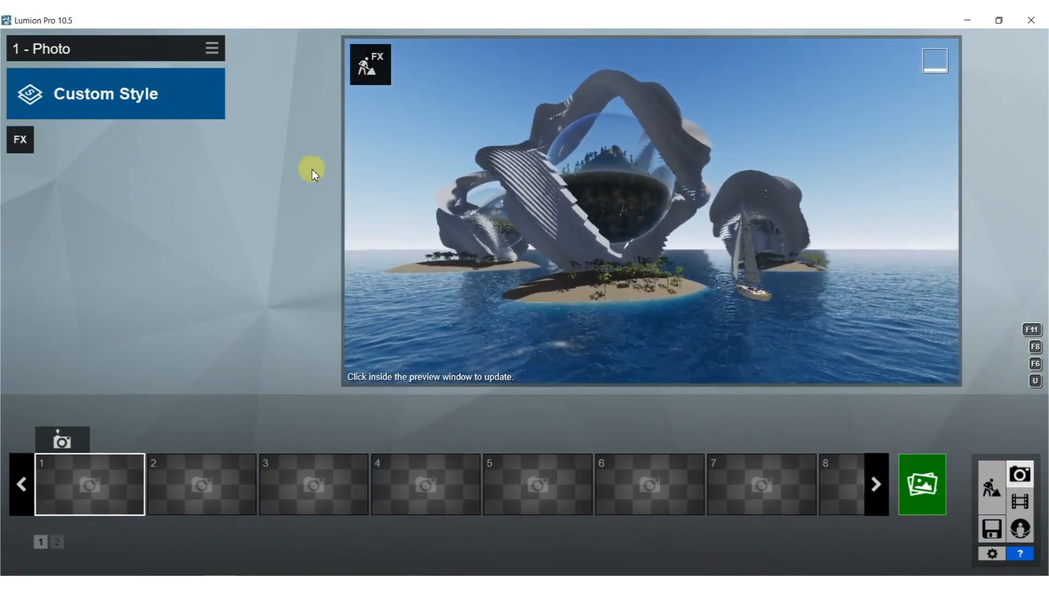
{"action": "left_click", "coordinate": [166, 98]}
{"action": "left_click", "coordinate": [560, 171]}
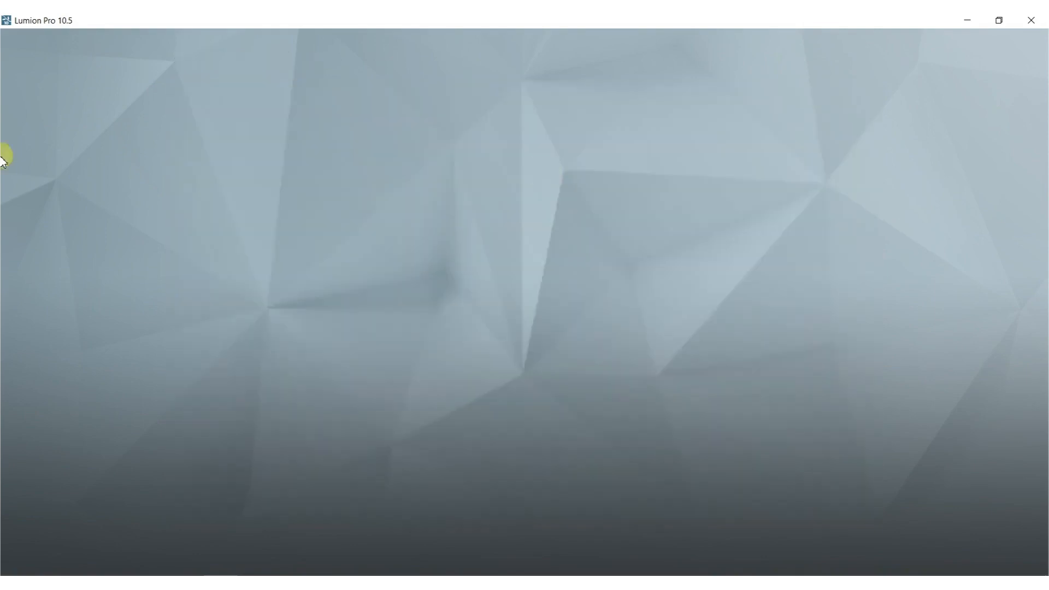
Add the Photo Matching camera effect and the Sun effect to the photo.
{"action": "left_click", "coordinate": [19, 139]}
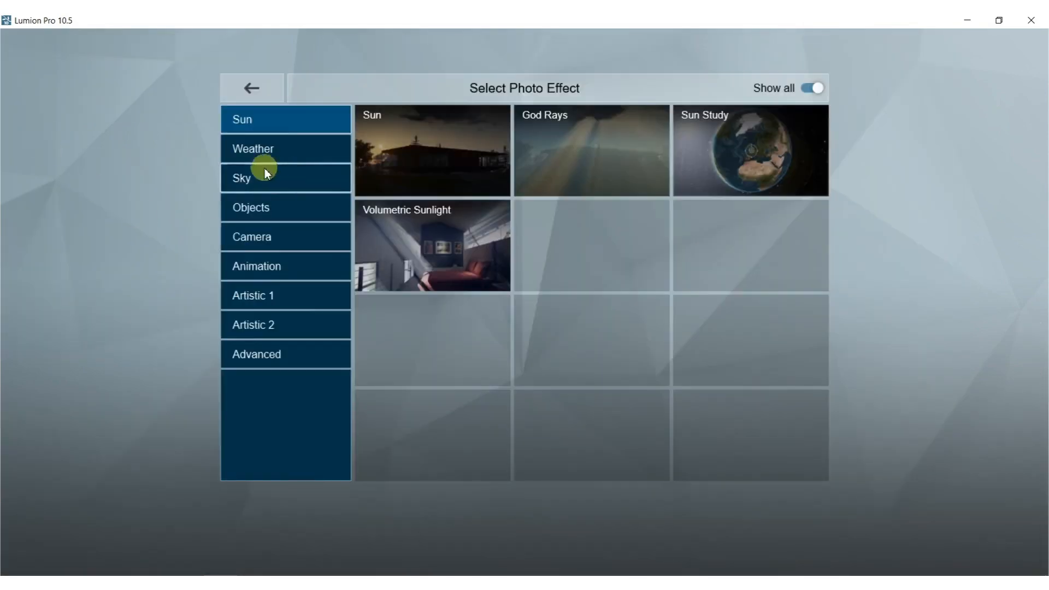
{"action": "left_click", "coordinate": [256, 242]}
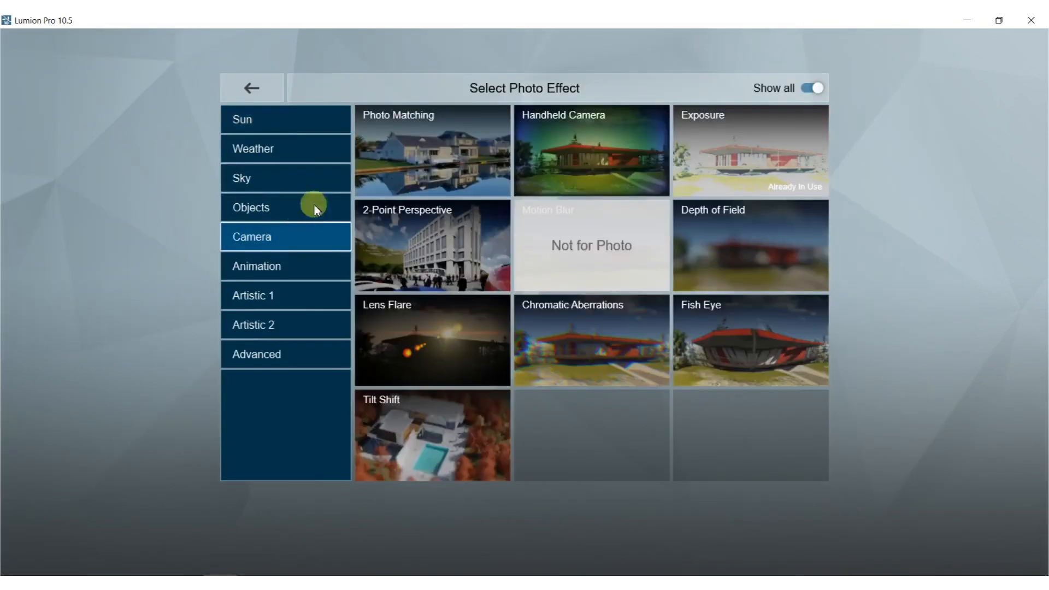
{"action": "left_click", "coordinate": [461, 160]}
{"action": "left_click", "coordinate": [27, 140]}
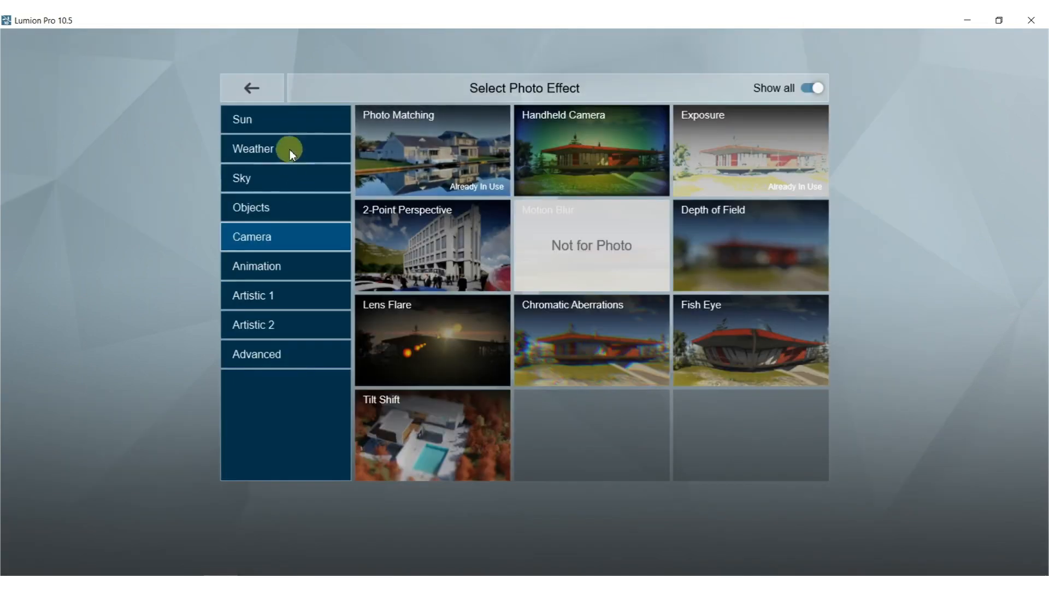
{"action": "left_click", "coordinate": [271, 129]}
{"action": "left_click", "coordinate": [453, 132]}
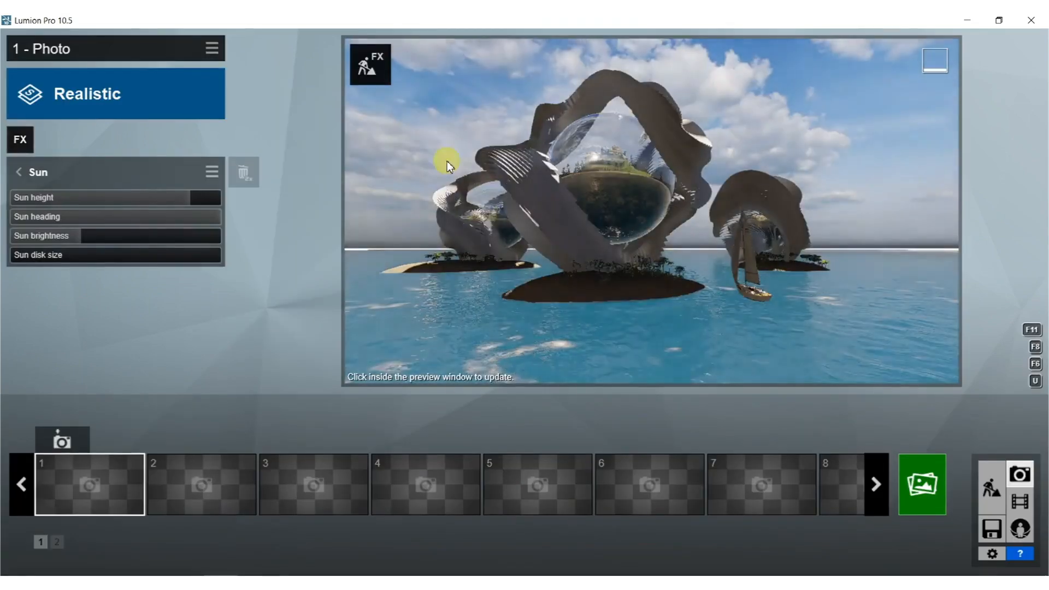
Frame the islands and sailboat from just above the water, store the view in the first photo slot and refresh its preview.
{"action": "mouse_move", "coordinate": [562, 217]}
{"action": "right_mouse_down"}
{"action": "mouse_move", "coordinate": [561, 273]}
{"action": "mouse_move", "coordinate": [559, 213]}
{"action": "right_mouse_up"}
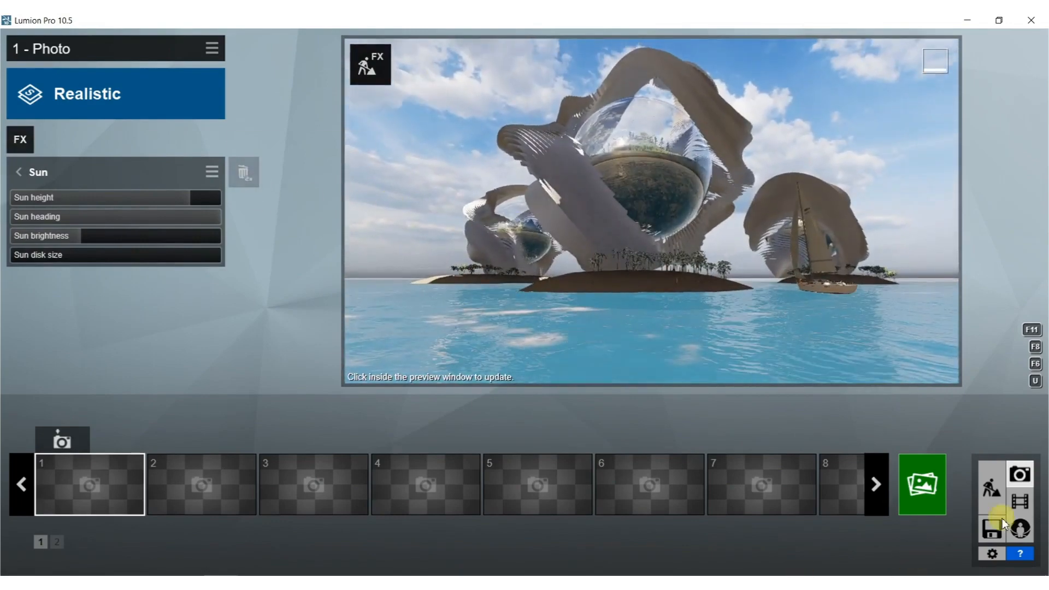
{"action": "left_click", "coordinate": [66, 443]}
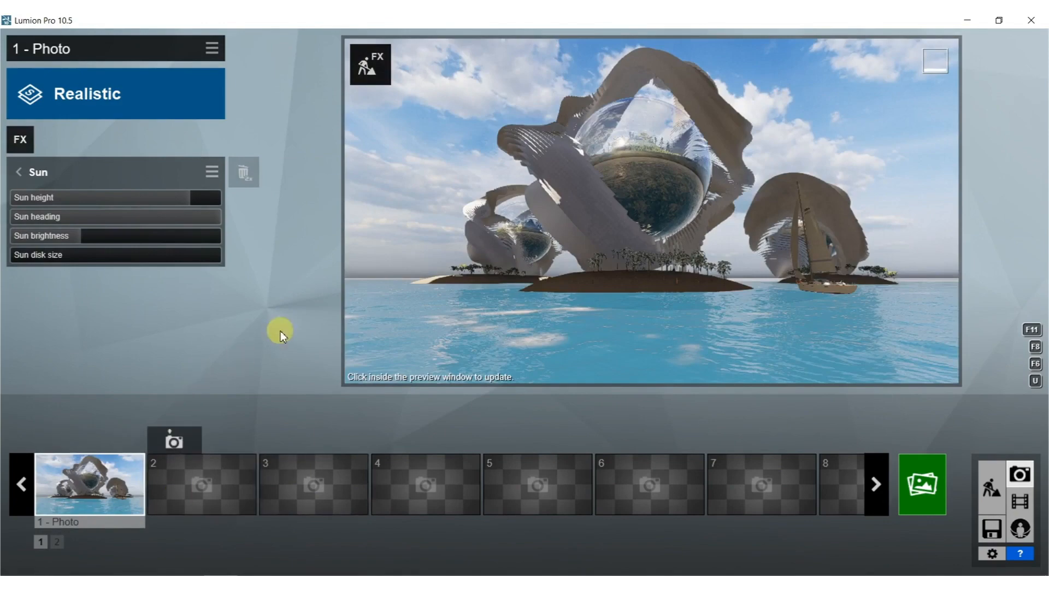
{"action": "left_click", "coordinate": [666, 336]}
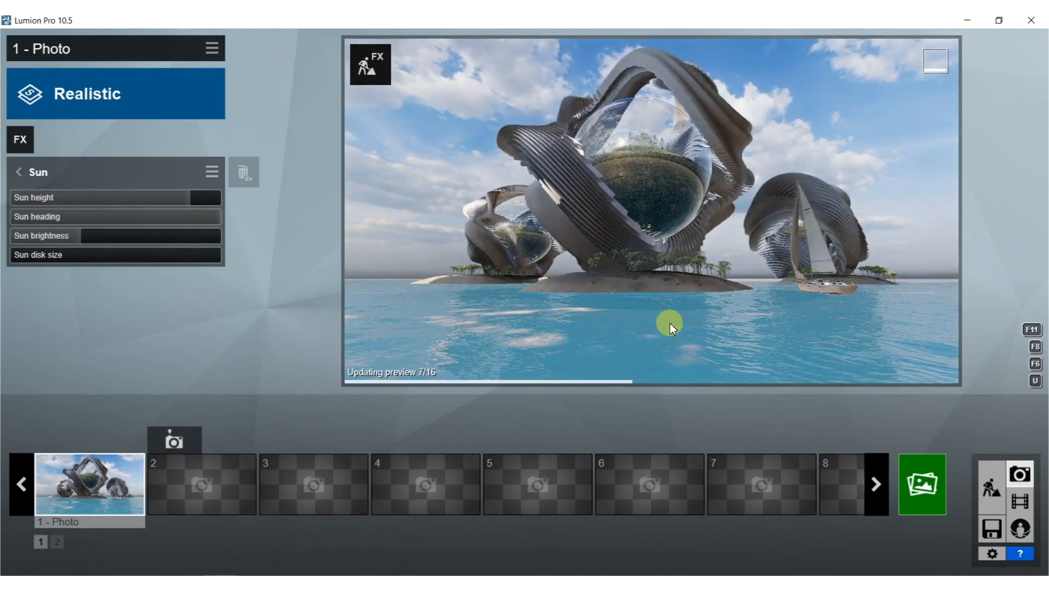
{"action": "left_click", "coordinate": [670, 324]}
{"action": "right_click_drag", "start_coordinate": [670, 323], "coordinate": [664, 280]}
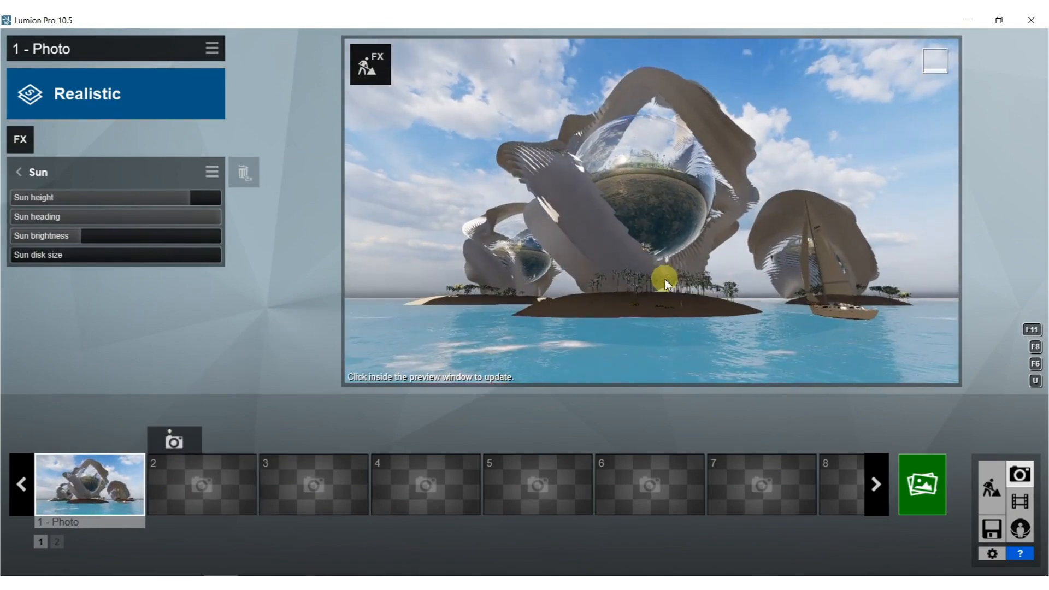
Return from the Sun settings to the photo's effect list and refresh the preview.
{"action": "left_click", "coordinate": [16, 172]}
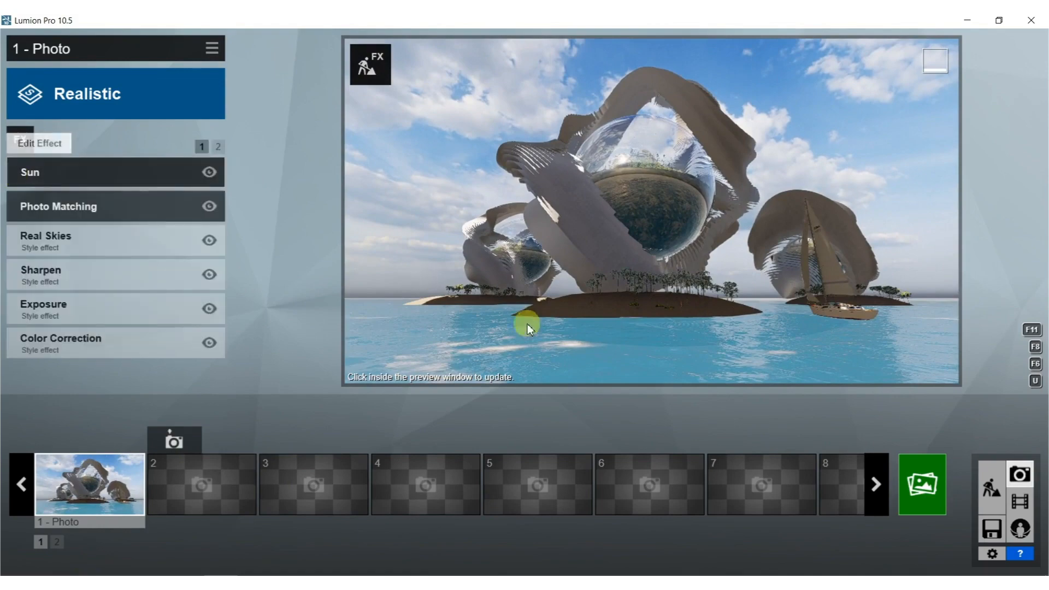
{"action": "left_click", "coordinate": [546, 307]}
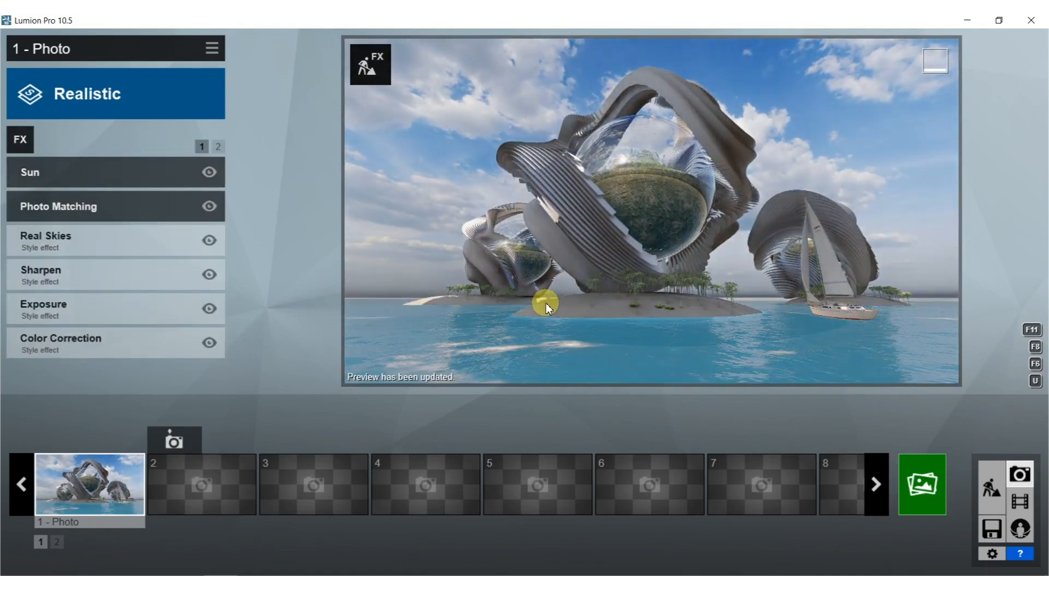
In the material editor, swap the ocean's Clear Ocean material for another water material, save it and return to photo mode.
{"action": "left_click", "coordinate": [982, 496]}
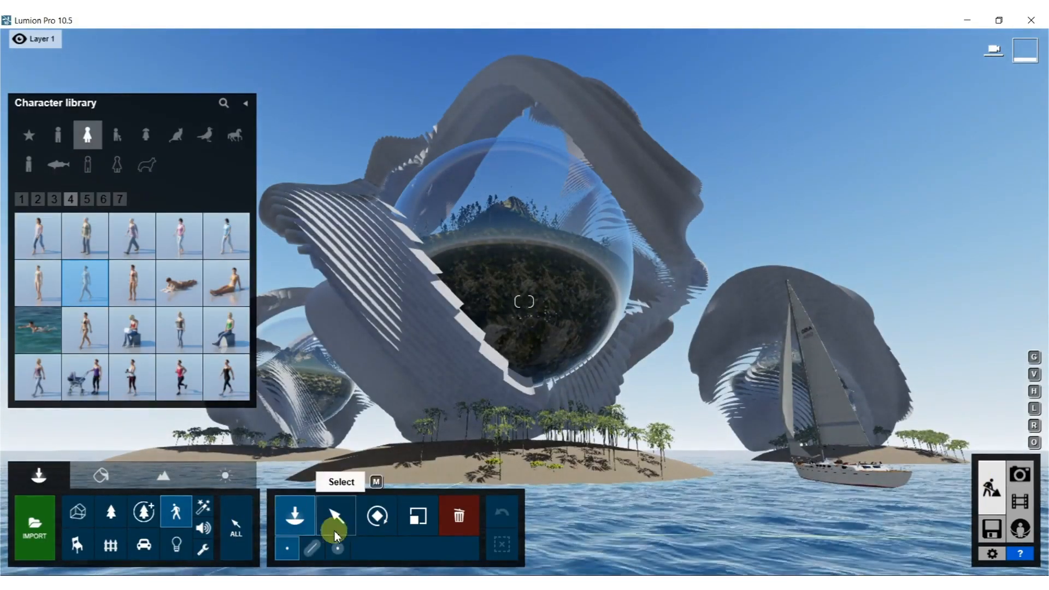
{"action": "left_click", "coordinate": [101, 476]}
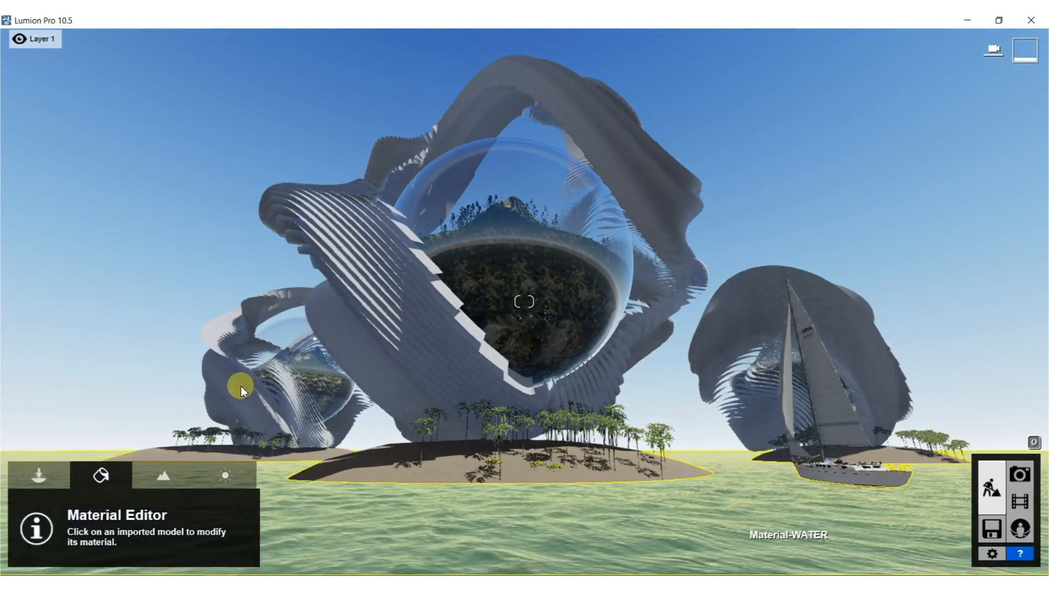
{"action": "left_click", "coordinate": [241, 386]}
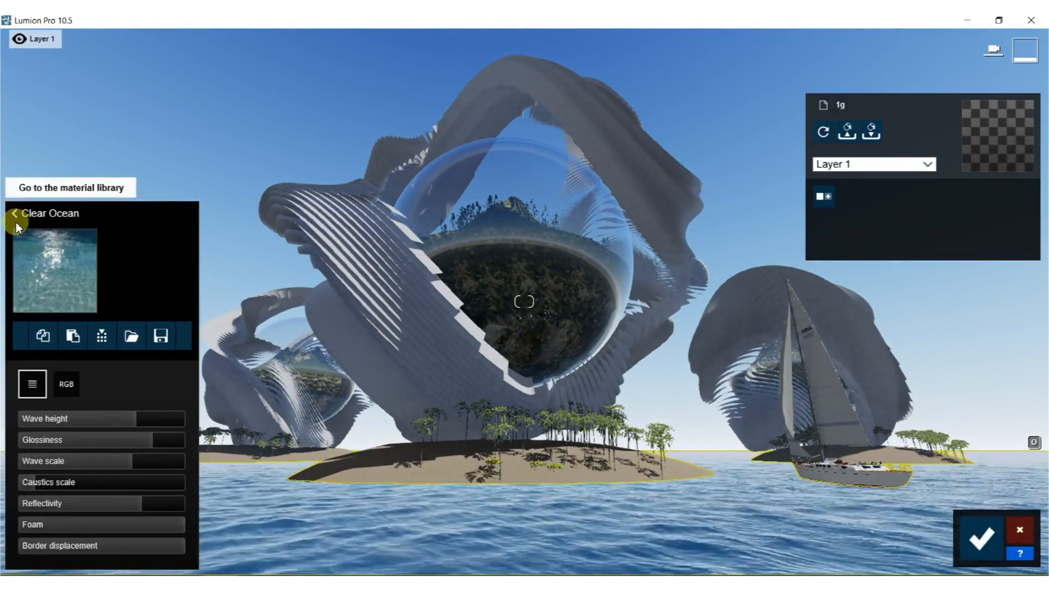
{"action": "left_click", "coordinate": [17, 219]}
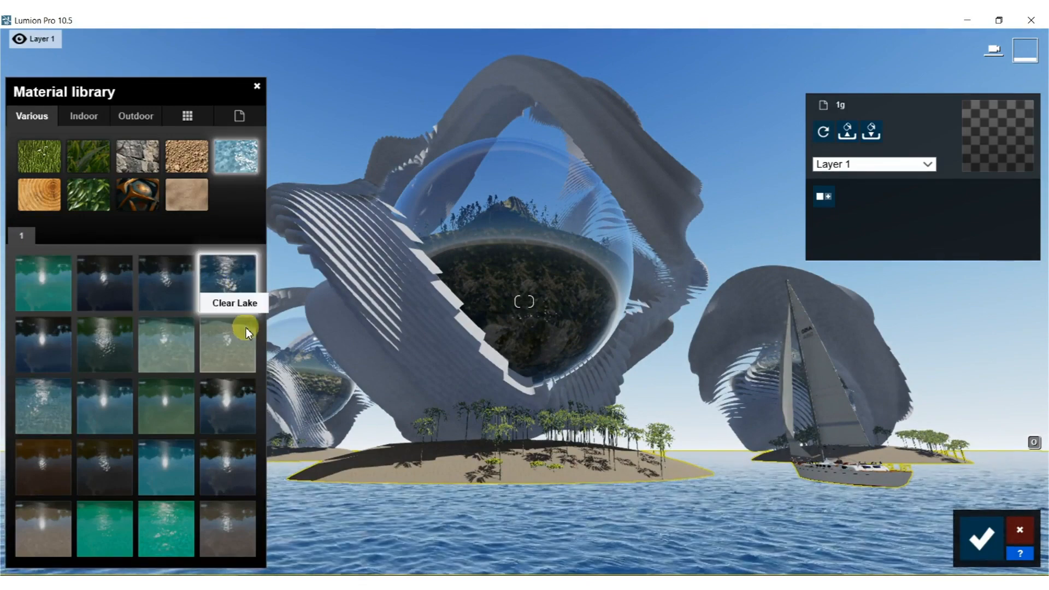
{"action": "left_click", "coordinate": [981, 538]}
{"action": "left_click", "coordinate": [1020, 477]}
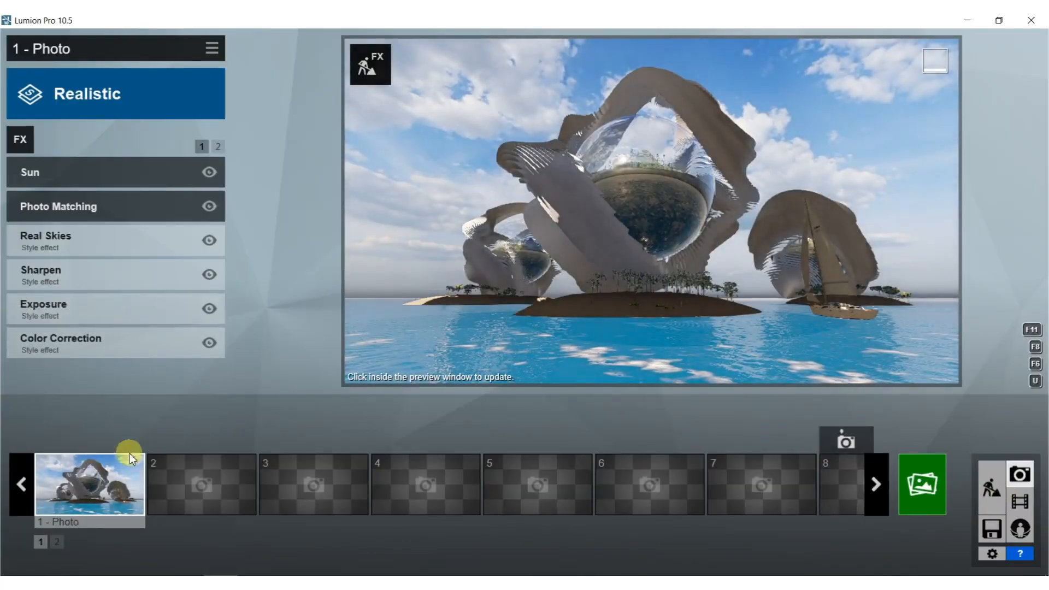
Reframe the first photo from higher above the water, looking down on the three islands and sailboat, and refresh its preview.
{"action": "left_click", "coordinate": [105, 493]}
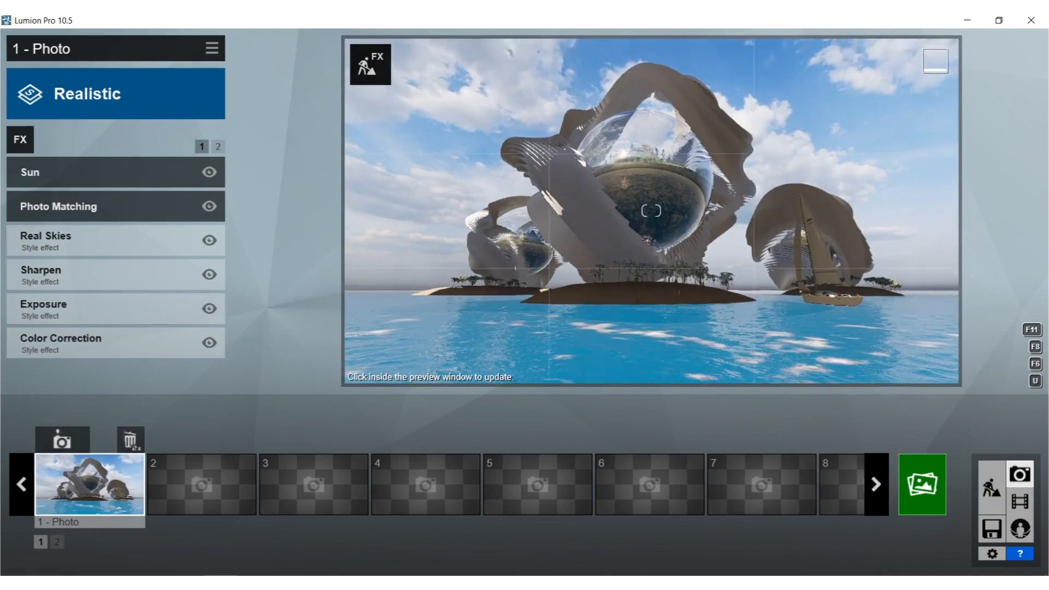
{"action": "middle_click_drag", "start_coordinate": [624, 247], "coordinate": [602, 24]}
{"action": "right_click_drag", "start_coordinate": [605, 120], "coordinate": [605, 194]}
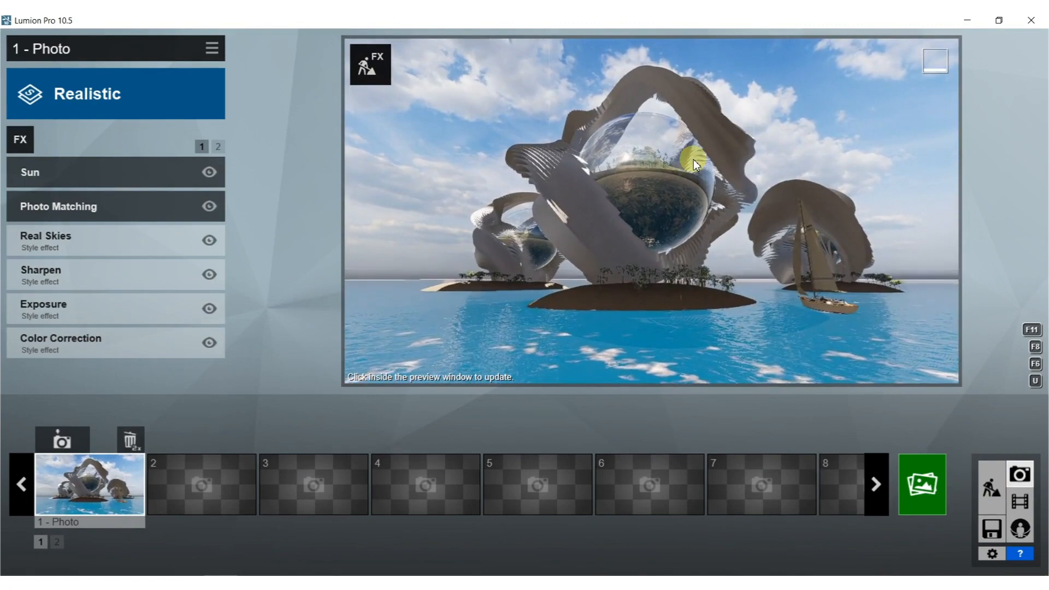
{"action": "mouse_move", "coordinate": [693, 159]}
{"action": "right_mouse_down"}
{"action": "mouse_move", "coordinate": [693, 216]}
{"action": "mouse_move", "coordinate": [693, 135]}
{"action": "mouse_move", "coordinate": [694, 179]}
{"action": "right_mouse_up"}
{"action": "key", "text": "q"}
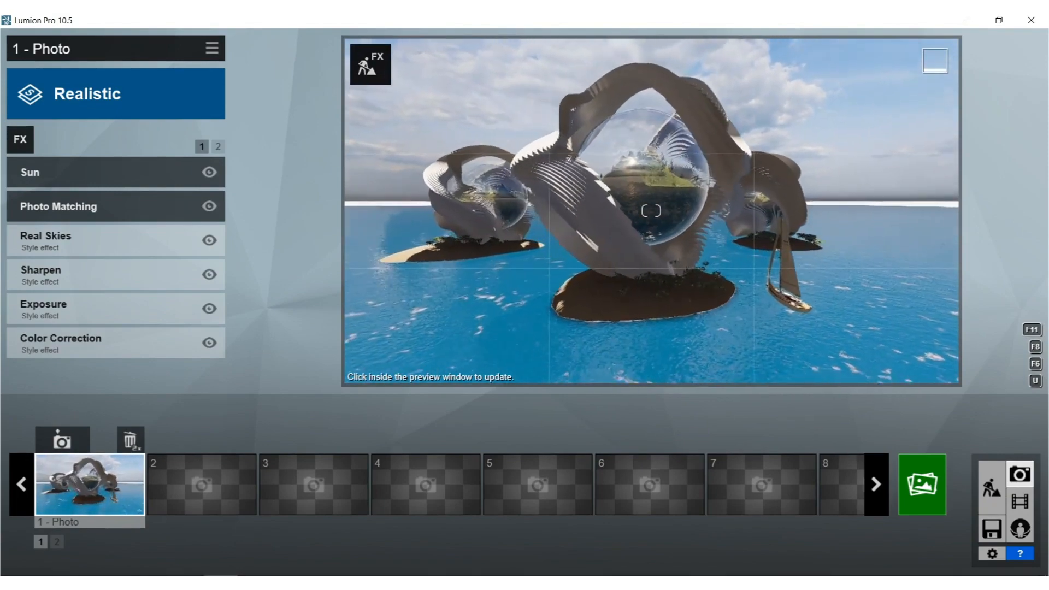
{"action": "key", "text": "w"}
{"action": "right_click_drag", "start_coordinate": [685, 184], "coordinate": [671, 181]}
{"action": "left_click", "coordinate": [668, 188]}
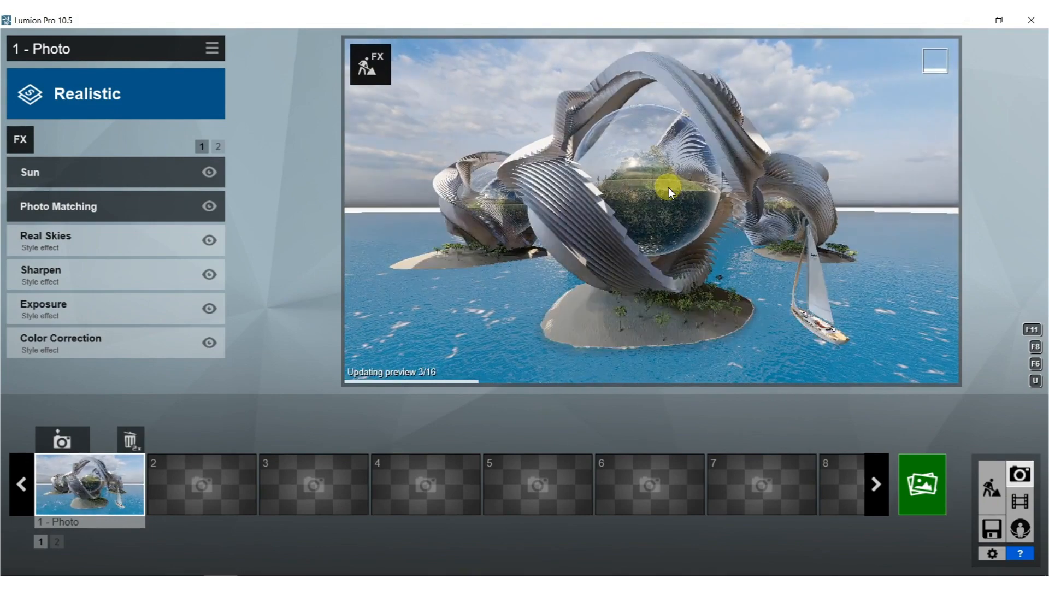
{"action": "right_click_drag", "start_coordinate": [676, 188], "coordinate": [655, 222]}
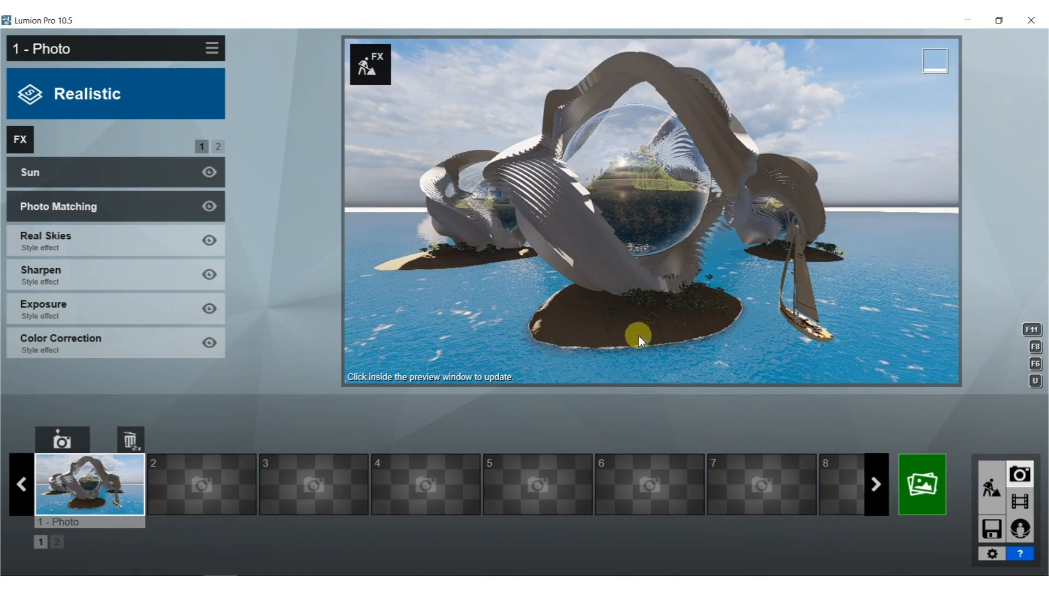
Reapply the Realistic style to the photo and remove the Photo Matching effect.
{"action": "left_click", "coordinate": [94, 108]}
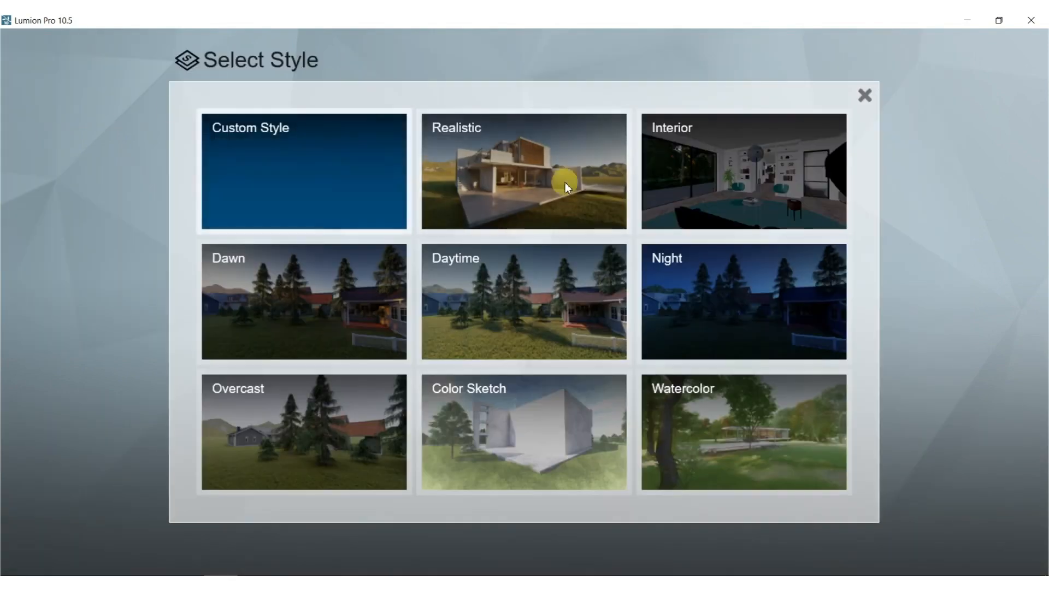
{"action": "left_click", "coordinate": [595, 184]}
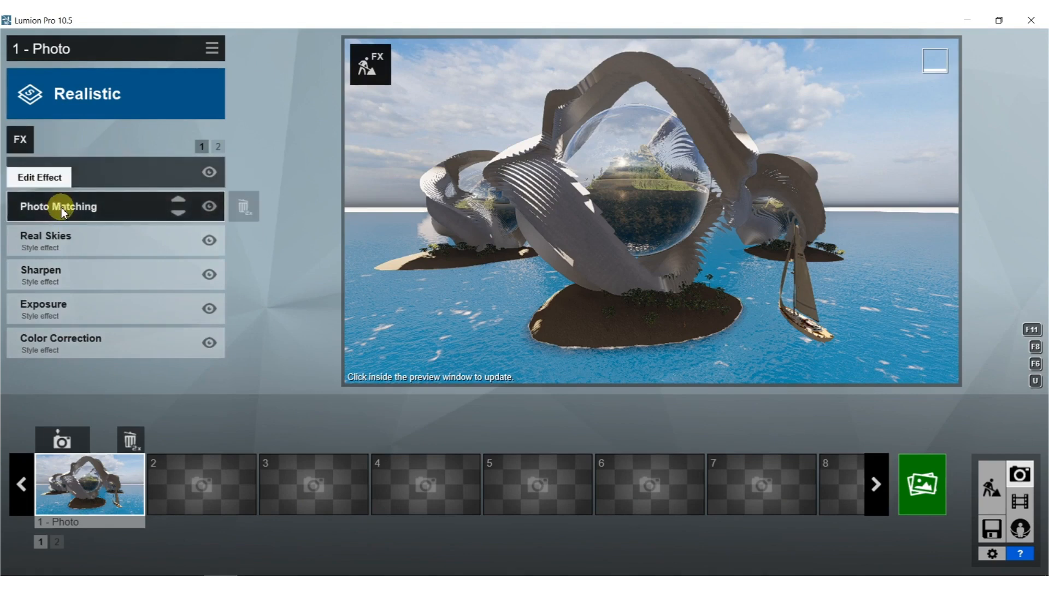
{"action": "left_click", "coordinate": [209, 206]}
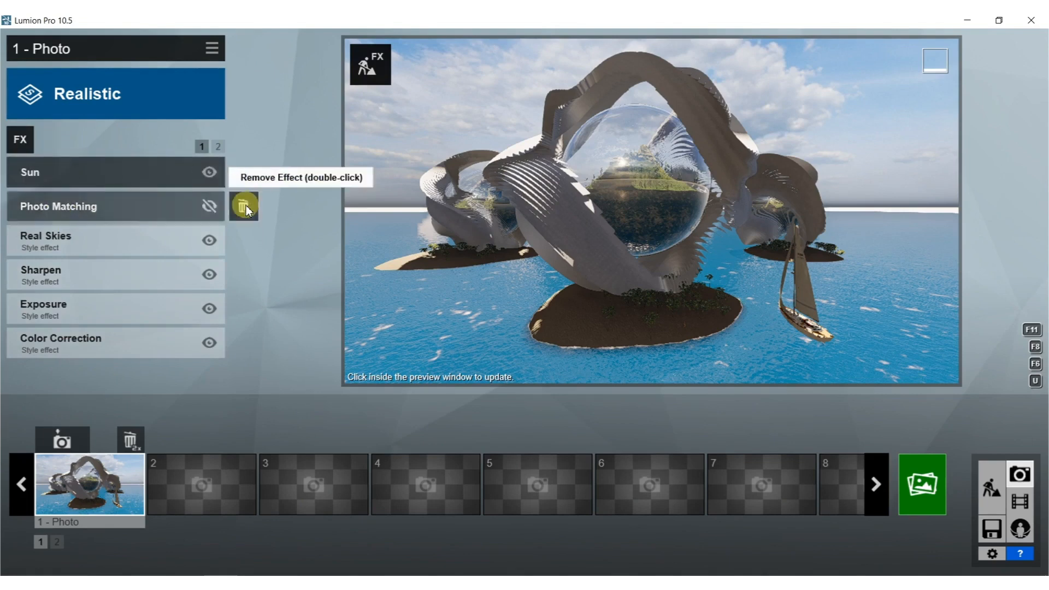
{"action": "double_click", "coordinate": [245, 207]}
Add the 2-Point Perspective camera effect to the photo.
{"action": "left_click", "coordinate": [25, 143]}
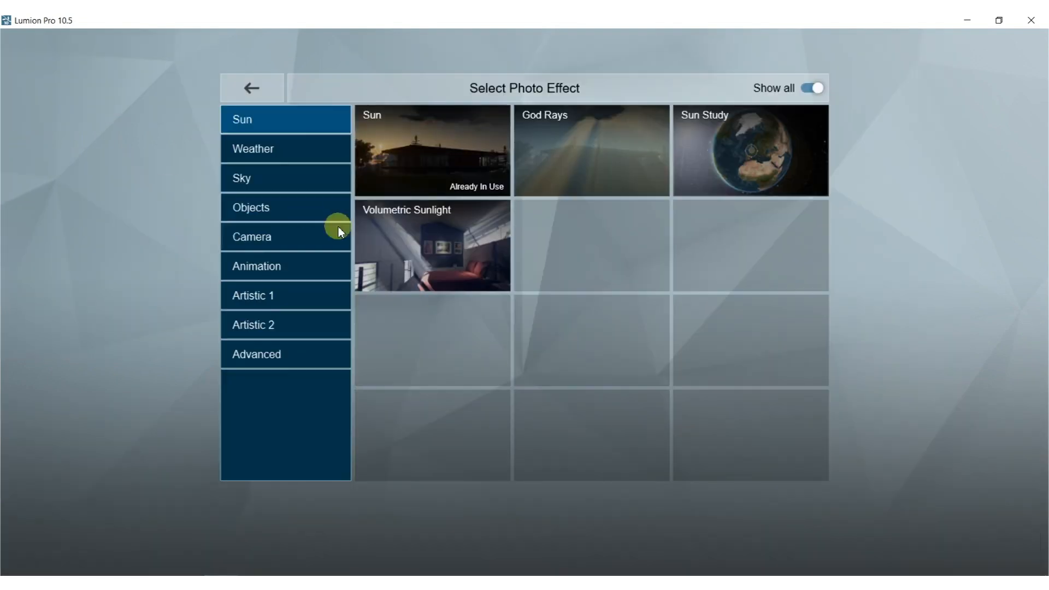
{"action": "left_click", "coordinate": [261, 241]}
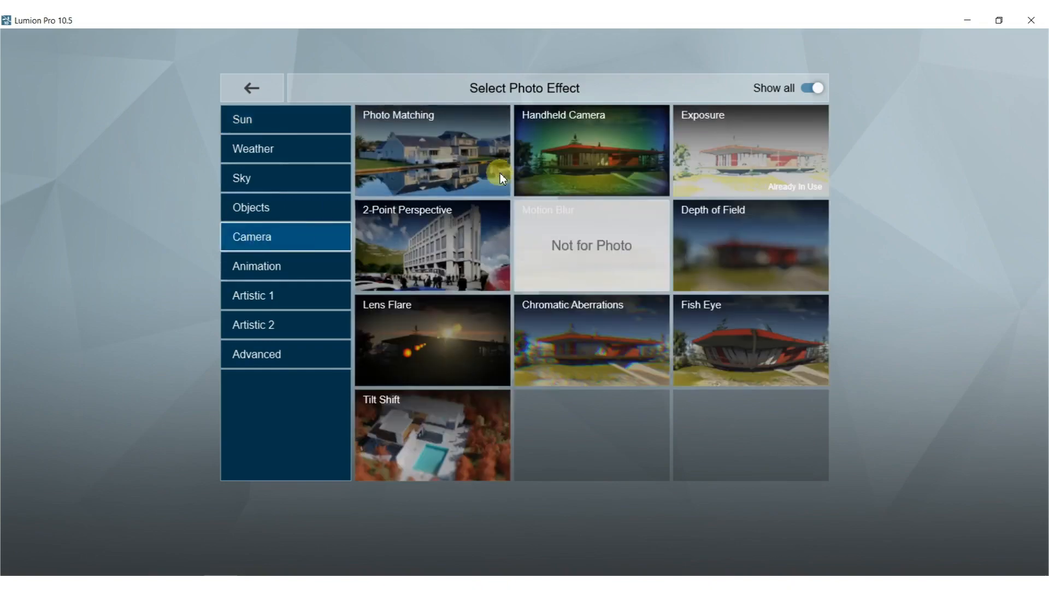
{"action": "left_click", "coordinate": [446, 237]}
Lengthen the focal length, pull the camera back to fit all three islands and the sailboat, and refresh the preview.
{"action": "left_click_drag", "start_coordinate": [680, 358], "coordinate": [730, 360]}
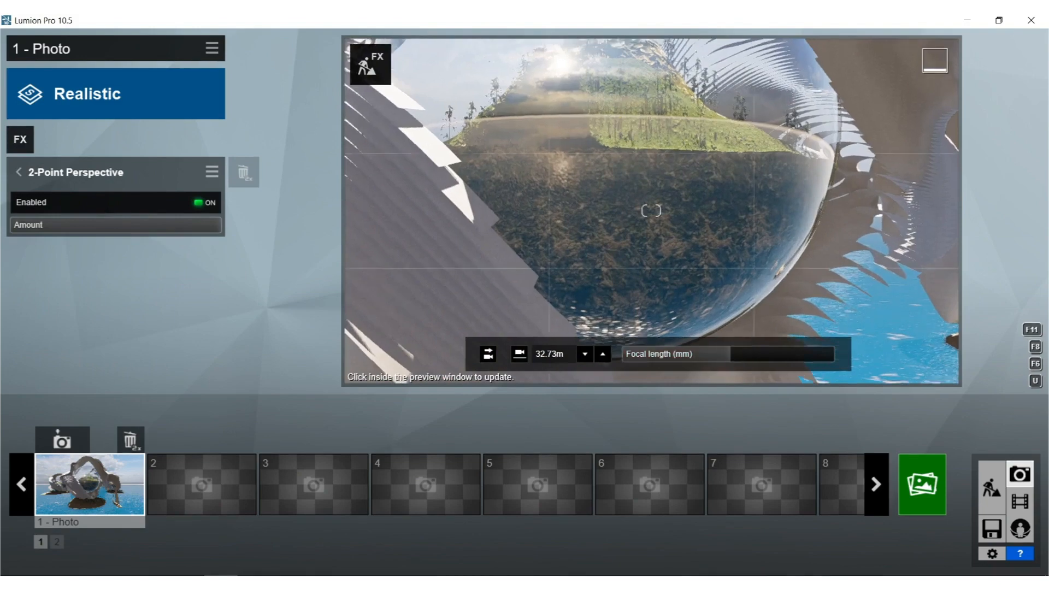
{"action": "scroll", "coordinate": [652, 109], "scroll_direction": "down", "scroll_amount": 10}
{"action": "scroll", "coordinate": [628, 202], "scroll_direction": "down", "scroll_amount": 2}
{"action": "right_click_drag", "start_coordinate": [634, 204], "coordinate": [609, 199]}
{"action": "scroll", "coordinate": [616, 201], "scroll_direction": "down", "scroll_amount": 3}
{"action": "left_click", "coordinate": [620, 210]}
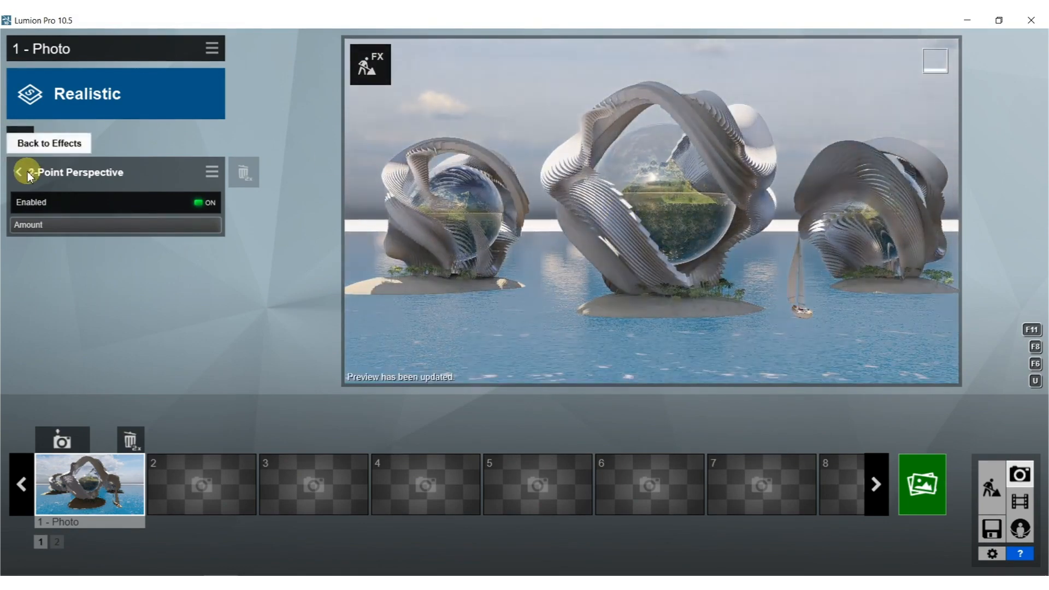
Lower the height and change the heading in the Sun effect to light the islands' fronts, and refresh the preview.
{"action": "left_click", "coordinate": [27, 171]}
{"action": "left_click", "coordinate": [44, 194]}
{"action": "left_click_drag", "start_coordinate": [188, 200], "coordinate": [156, 222]}
{"action": "left_click", "coordinate": [664, 218]}
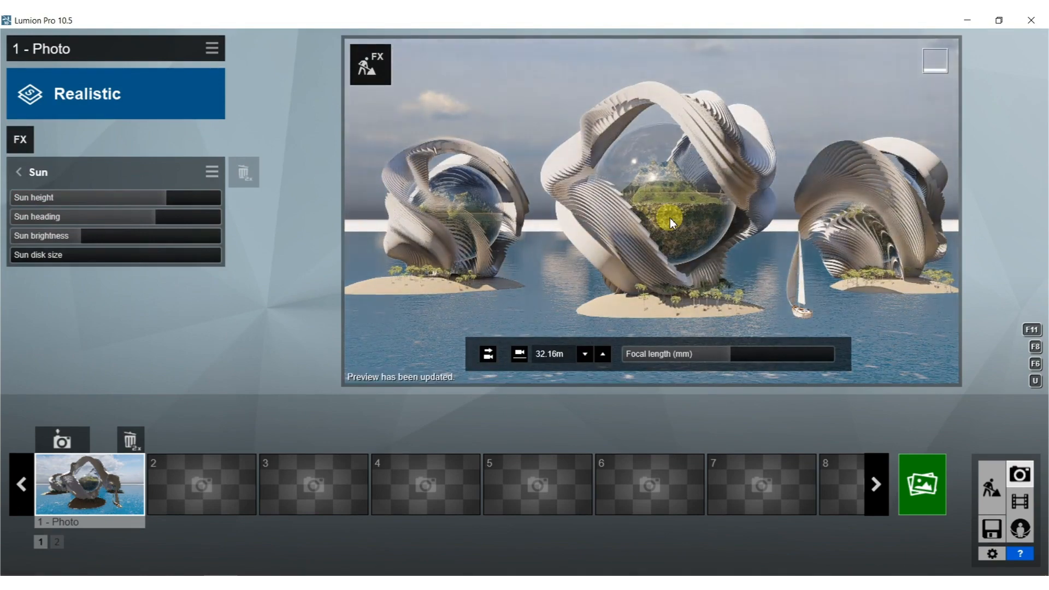
{"action": "mouse_move", "coordinate": [674, 213]}
{"action": "right_mouse_down"}
{"action": "mouse_move", "coordinate": [682, 207]}
{"action": "mouse_move", "coordinate": [674, 212]}
{"action": "right_mouse_up"}
{"action": "left_click", "coordinate": [675, 212]}
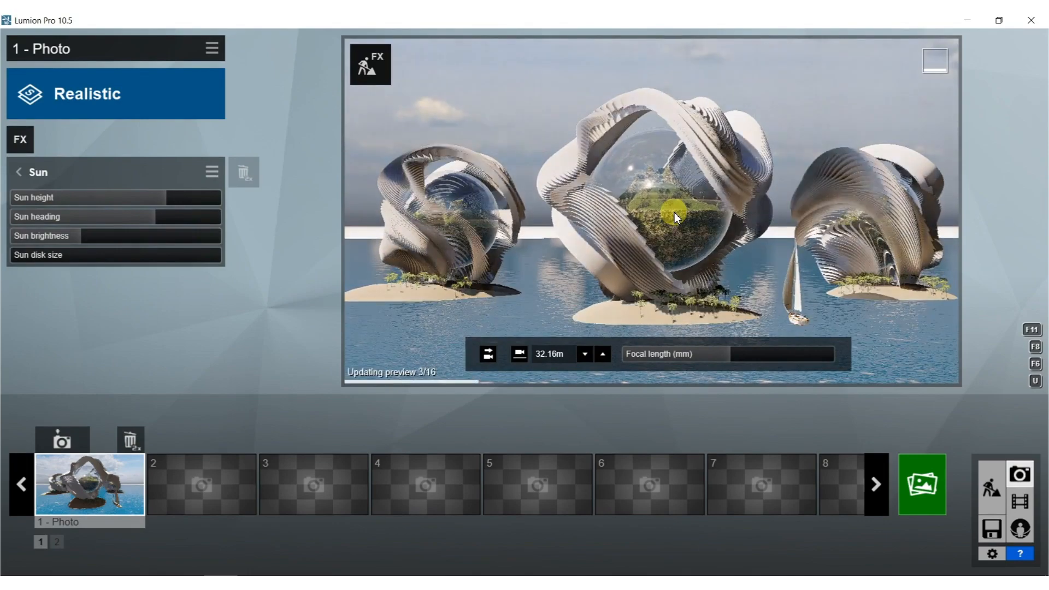
Set the focal length to 28.6 mm, reframe closer on the central sphere and store the view in the first photo slot.
{"action": "scroll", "coordinate": [674, 212], "scroll_direction": "up", "scroll_amount": 6}
{"action": "scroll", "coordinate": [684, 227], "scroll_direction": "down", "scroll_amount": 6}
{"action": "scroll", "coordinate": [648, 219], "scroll_direction": "down", "scroll_amount": 5}
{"action": "mouse_move", "coordinate": [707, 353]}
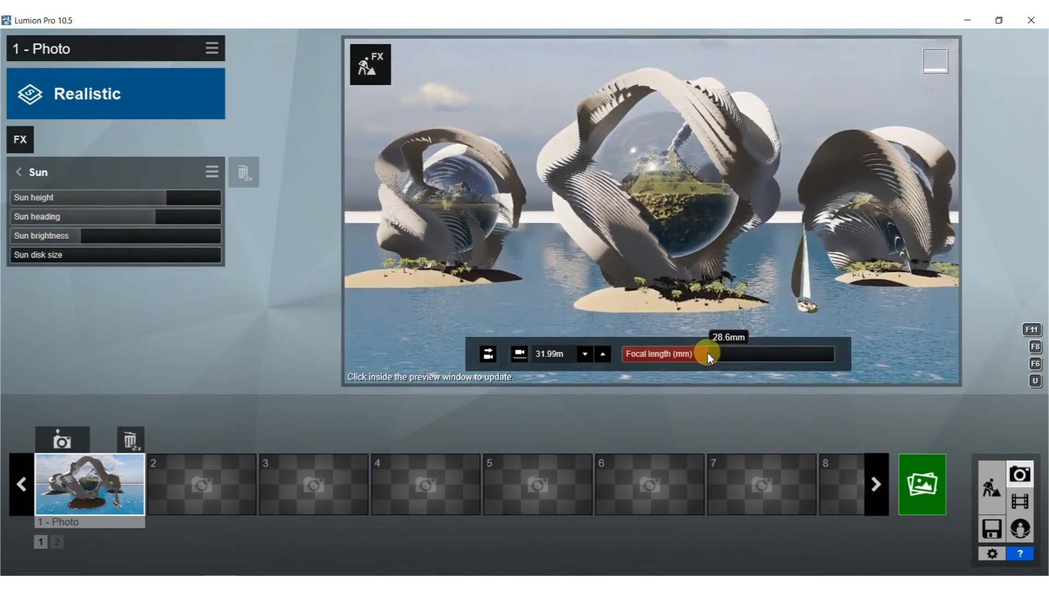
{"action": "scroll", "coordinate": [680, 205], "scroll_direction": "up", "scroll_amount": 4}
{"action": "scroll", "coordinate": [632, 224], "scroll_direction": "up", "scroll_amount": 2}
{"action": "right_click_drag", "start_coordinate": [631, 224], "coordinate": [561, 225]}
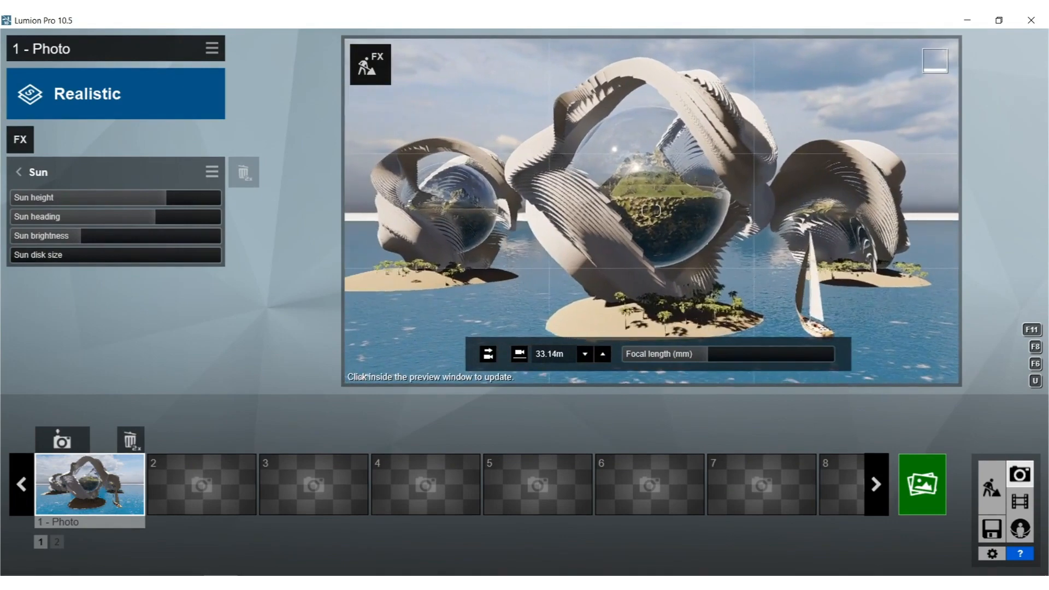
{"action": "left_click", "coordinate": [604, 228]}
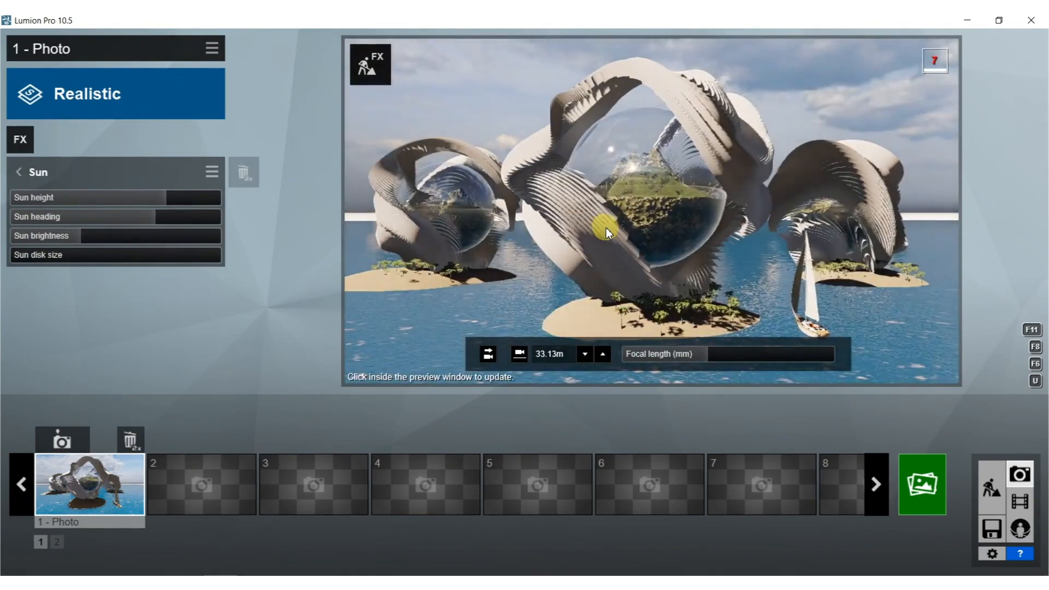
{"action": "right_click_drag", "start_coordinate": [606, 227], "coordinate": [592, 228]}
{"action": "key", "text": "d"}
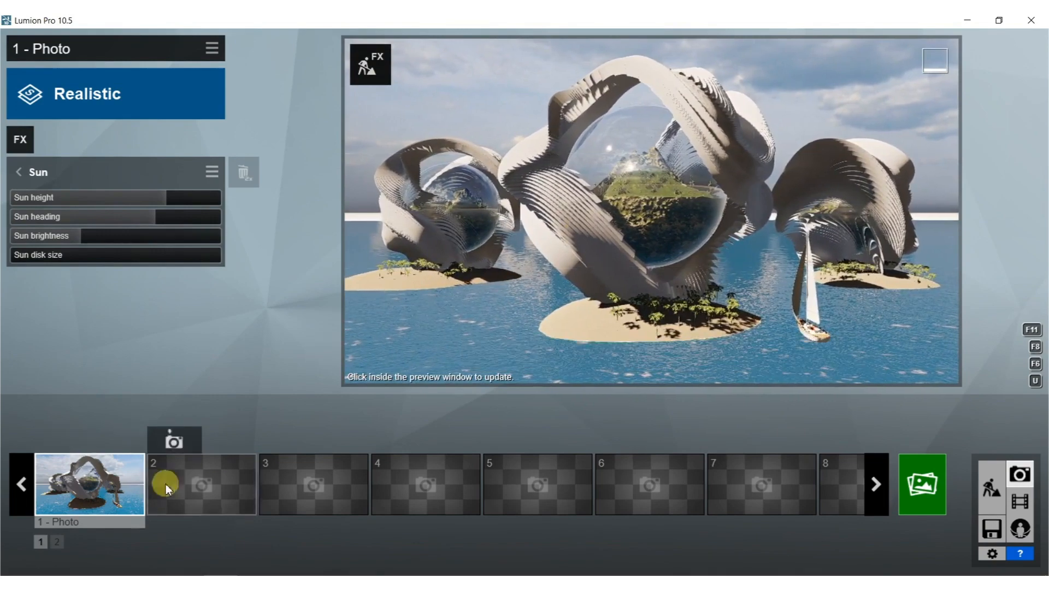
{"action": "left_click", "coordinate": [61, 439]}
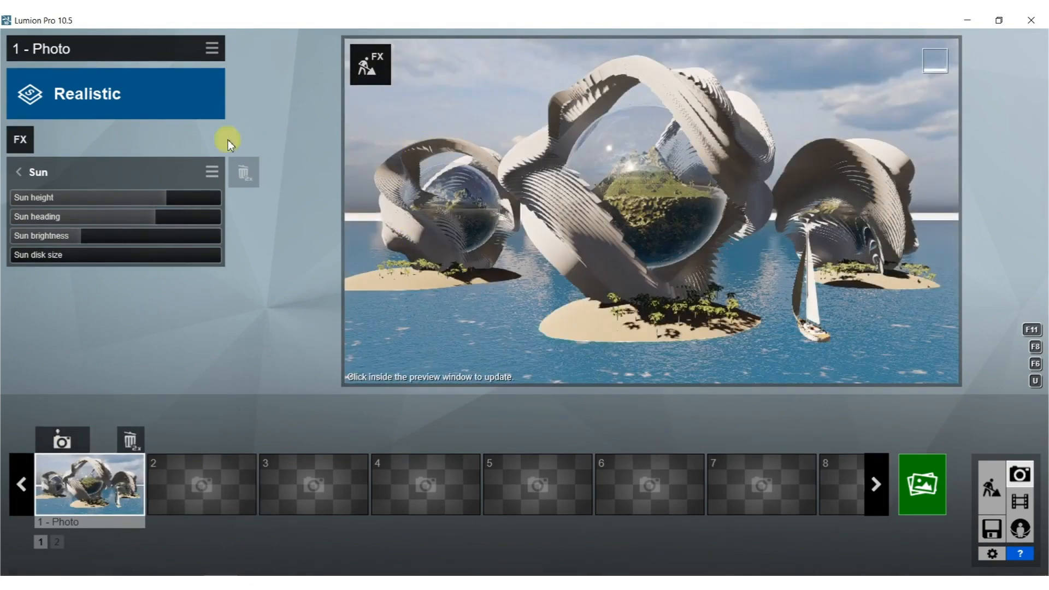
Try the Fog weather effect on the photo and remove it again.
{"action": "left_click", "coordinate": [41, 138]}
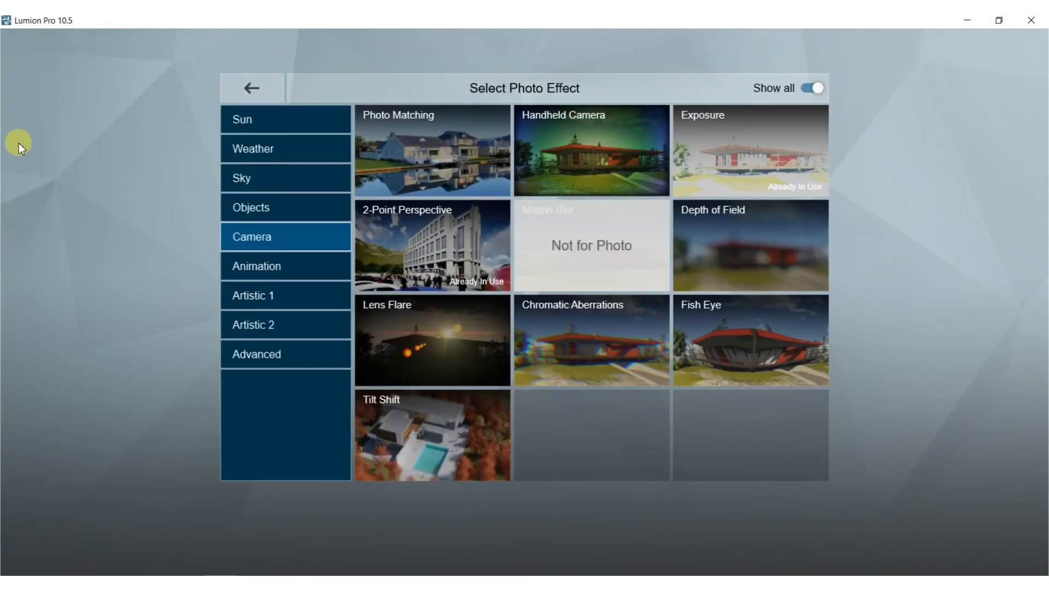
{"action": "left_click", "coordinate": [258, 154]}
{"action": "left_click", "coordinate": [390, 138]}
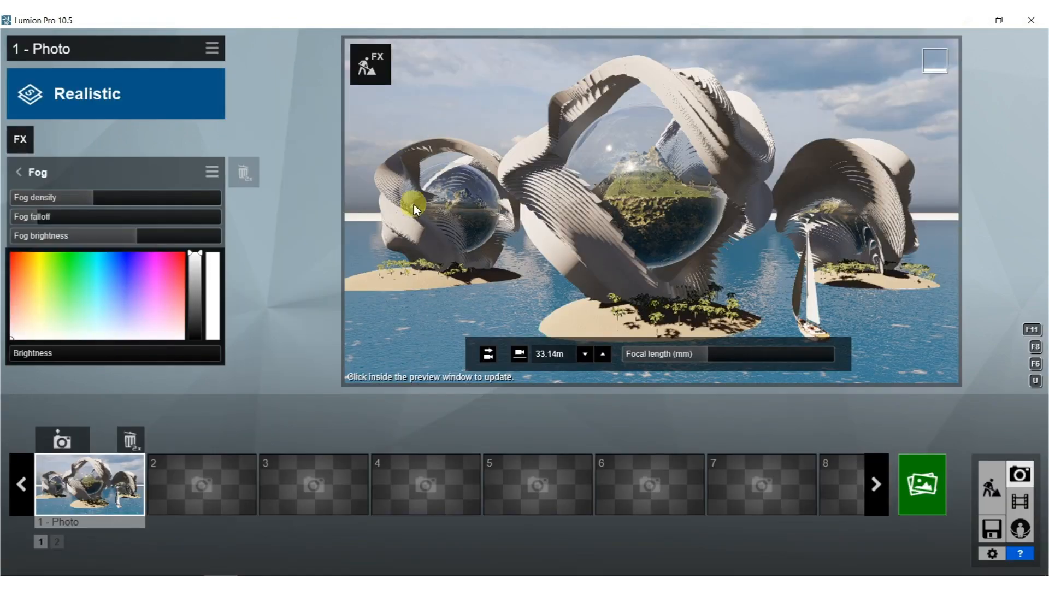
{"action": "double_click", "coordinate": [244, 172]}
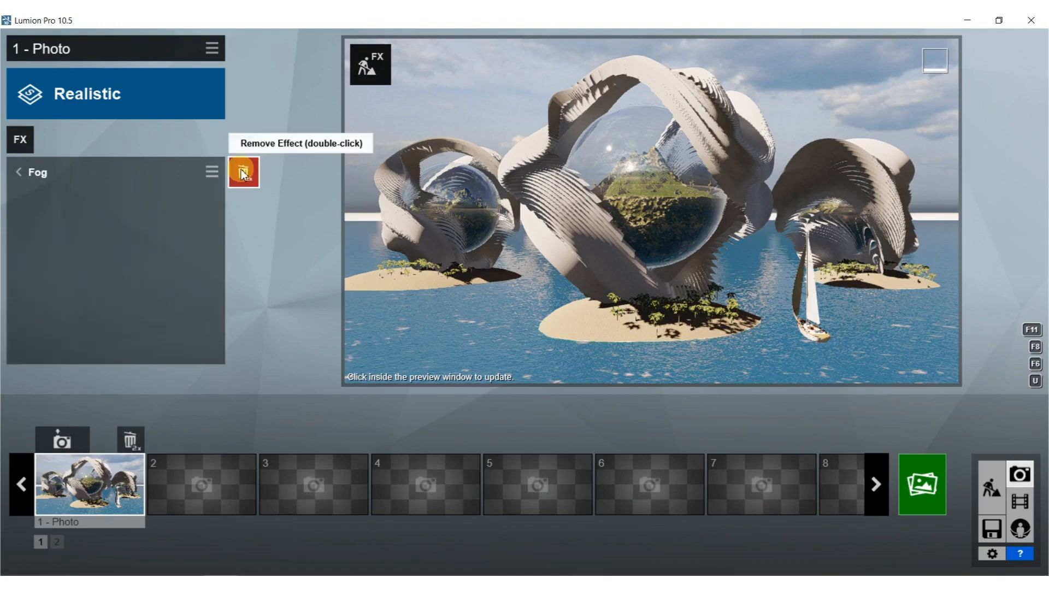
Add the Precipitation weather effect with a reduced particle quantity and an extra fog addition of 0.6, keeping the stored view, and refresh the preview.
{"action": "left_click", "coordinate": [20, 140]}
{"action": "left_click", "coordinate": [723, 143]}
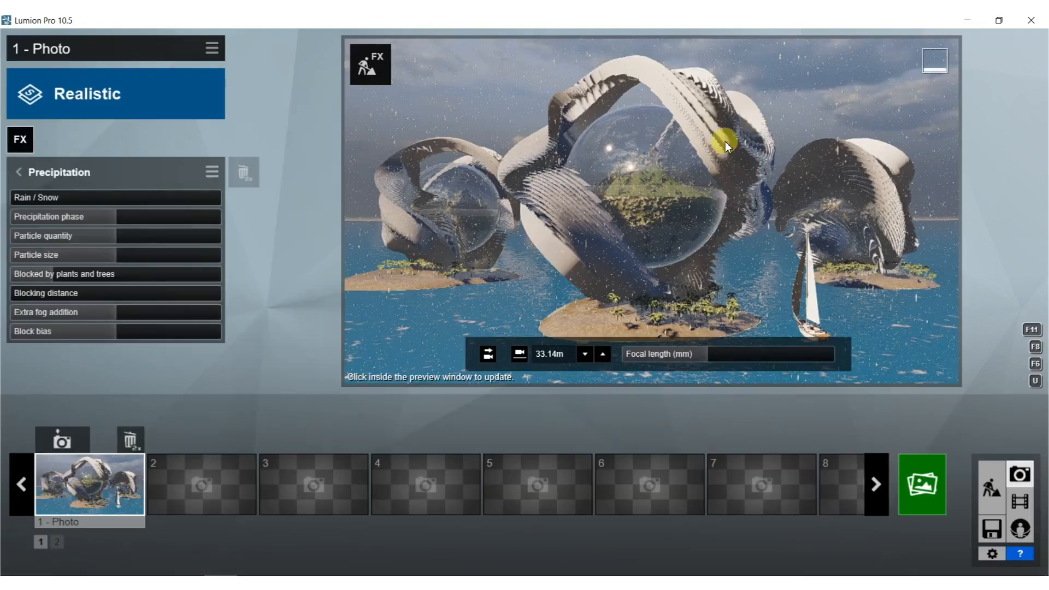
{"action": "mouse_move", "coordinate": [704, 360]}
{"action": "left_mouse_down"}
{"action": "mouse_move", "coordinate": [719, 360]}
{"action": "mouse_move", "coordinate": [700, 360]}
{"action": "left_mouse_up"}
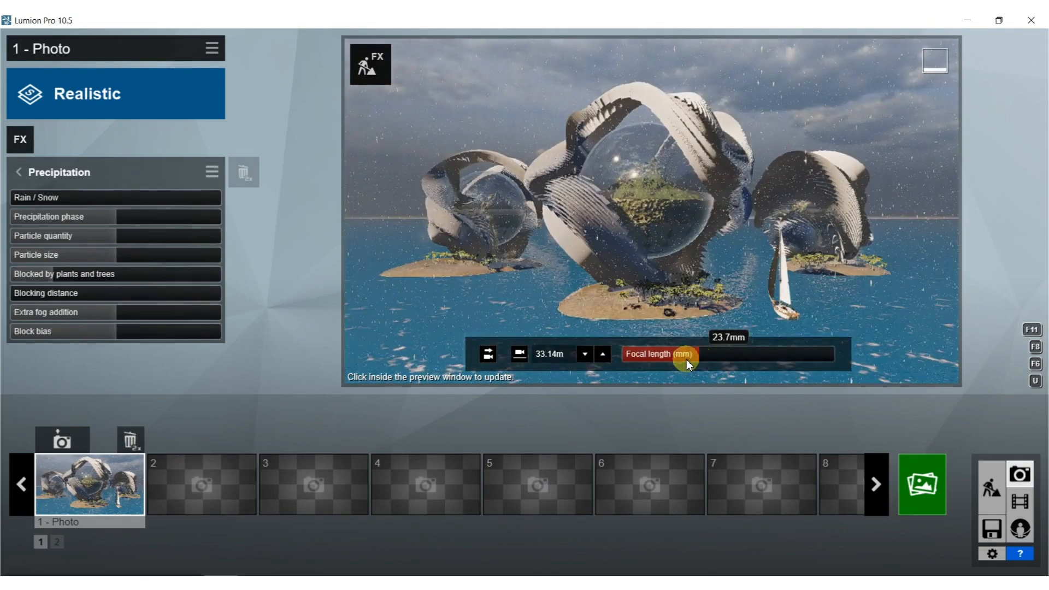
{"action": "left_click", "coordinate": [113, 484]}
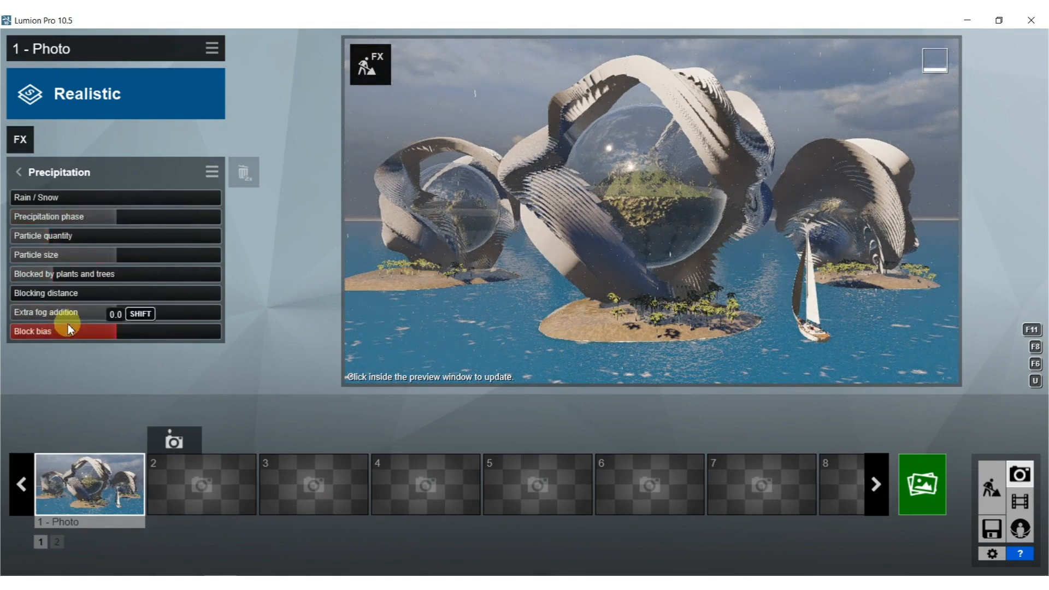
{"action": "left_click_drag", "start_coordinate": [105, 309], "coordinate": [130, 310]}
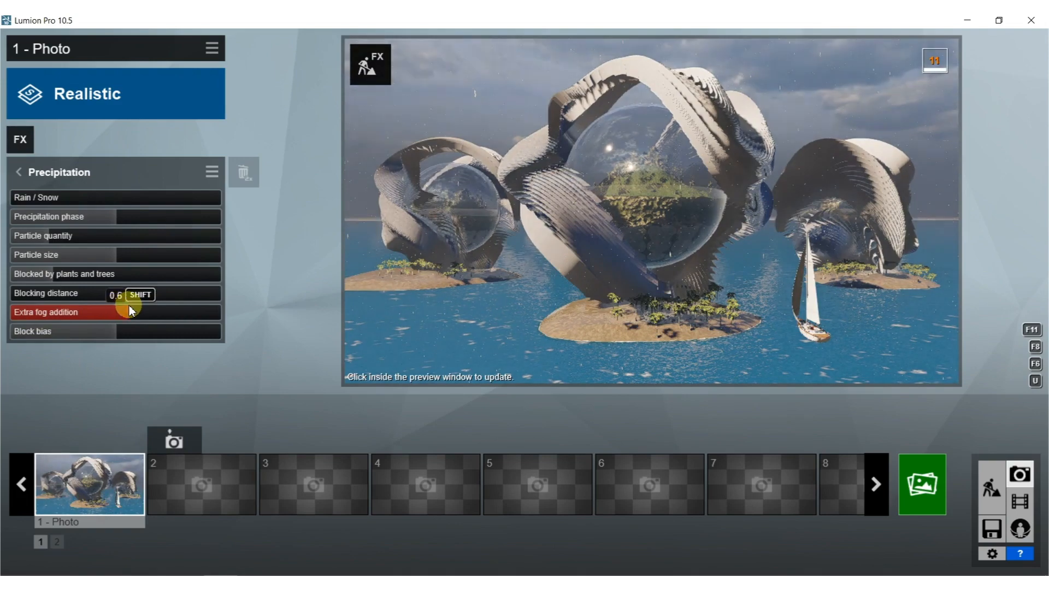
{"action": "left_click", "coordinate": [556, 221]}
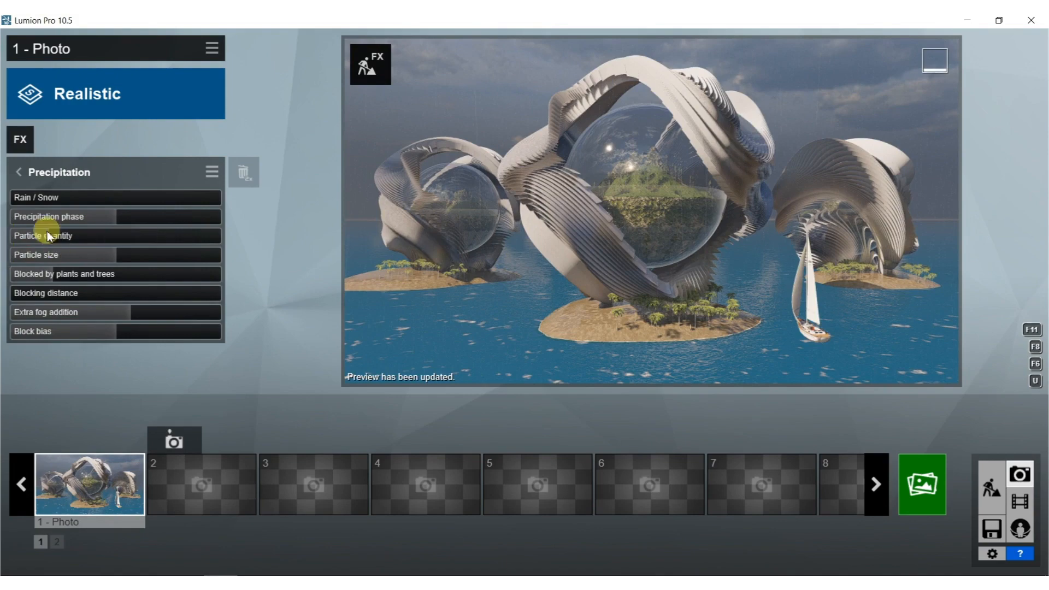
Try shifting the precipitation from rain towards snow and set it back to rain.
{"action": "left_click_drag", "start_coordinate": [15, 204], "coordinate": [242, 203]}
{"action": "left_click_drag", "start_coordinate": [97, 198], "coordinate": [53, 214]}
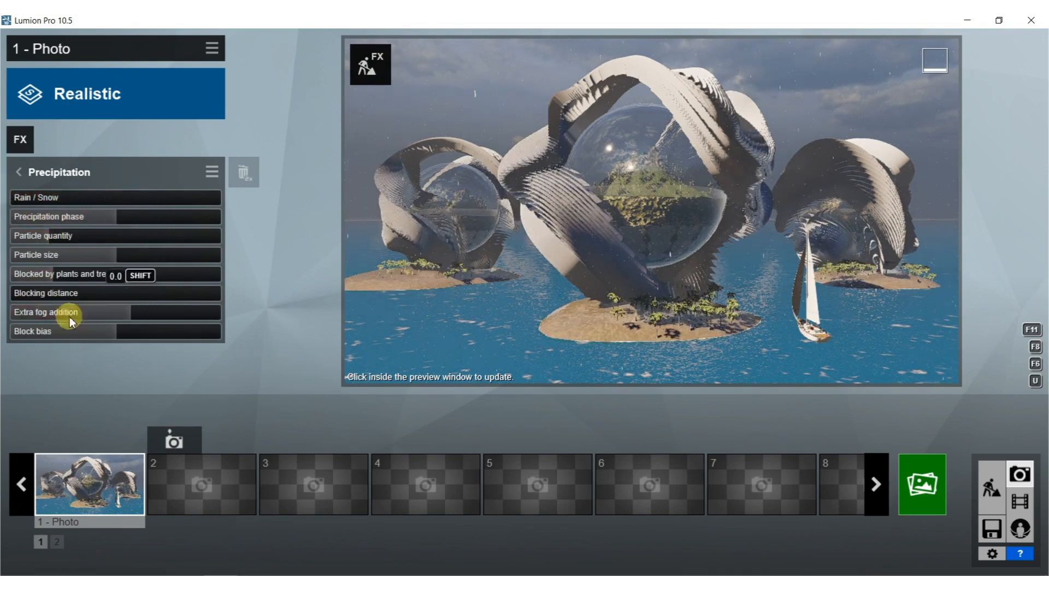
Try a different extra fog addition for the precipitation, refresh the preview and remove the Precipitation effect from the photo.
{"action": "mouse_move", "coordinate": [105, 314]}
{"action": "left_mouse_down"}
{"action": "mouse_move", "coordinate": [73, 313]}
{"action": "mouse_move", "coordinate": [119, 314]}
{"action": "left_mouse_up"}
{"action": "left_click", "coordinate": [549, 161]}
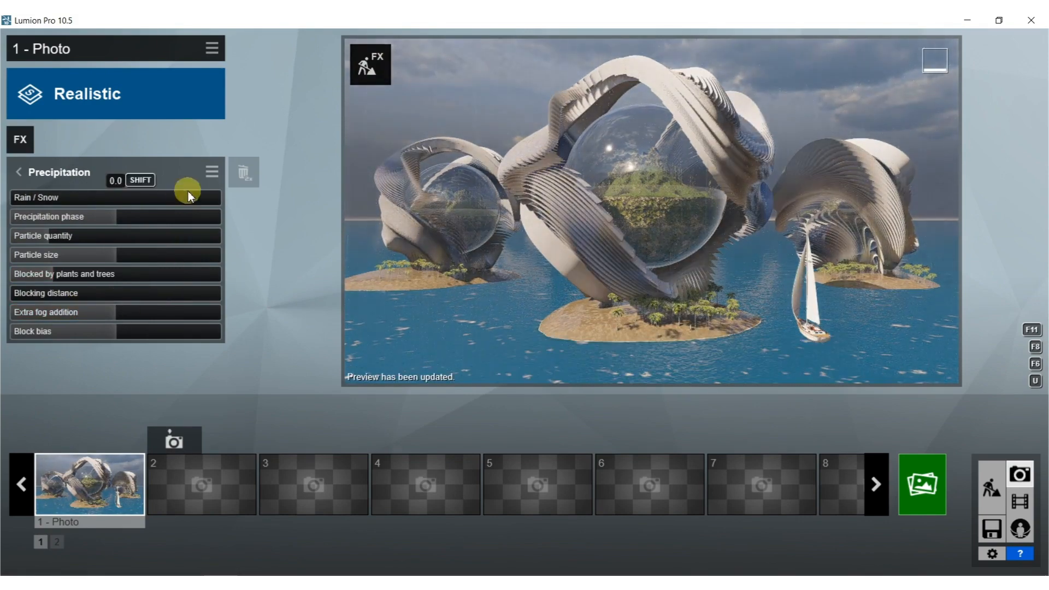
{"action": "double_click", "coordinate": [247, 164]}
Try the Fog weather effect with a lower fog density and remove it from the photo.
{"action": "left_click", "coordinate": [17, 142]}
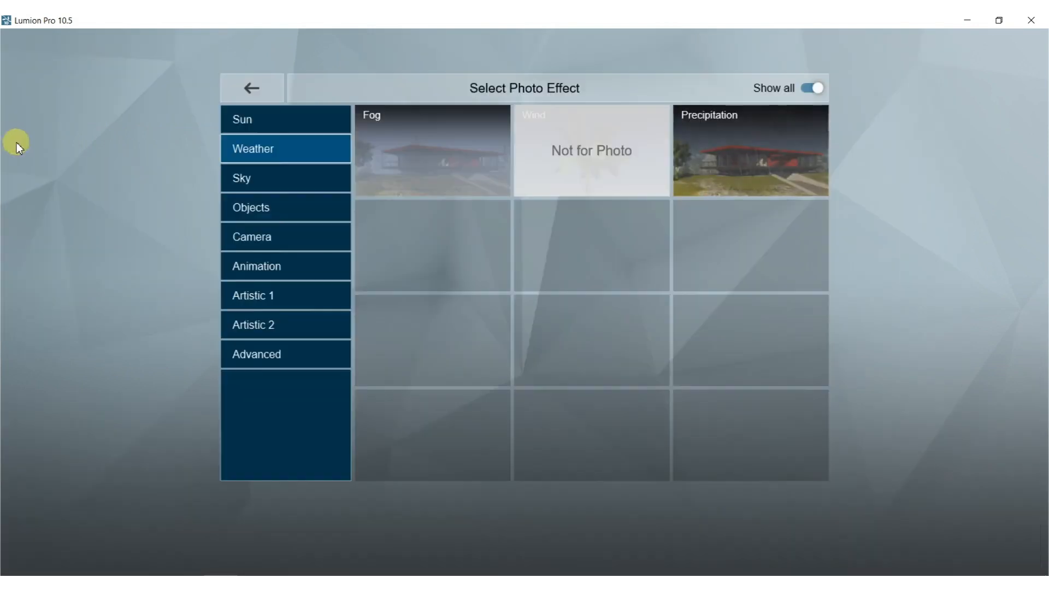
{"action": "left_click", "coordinate": [369, 149]}
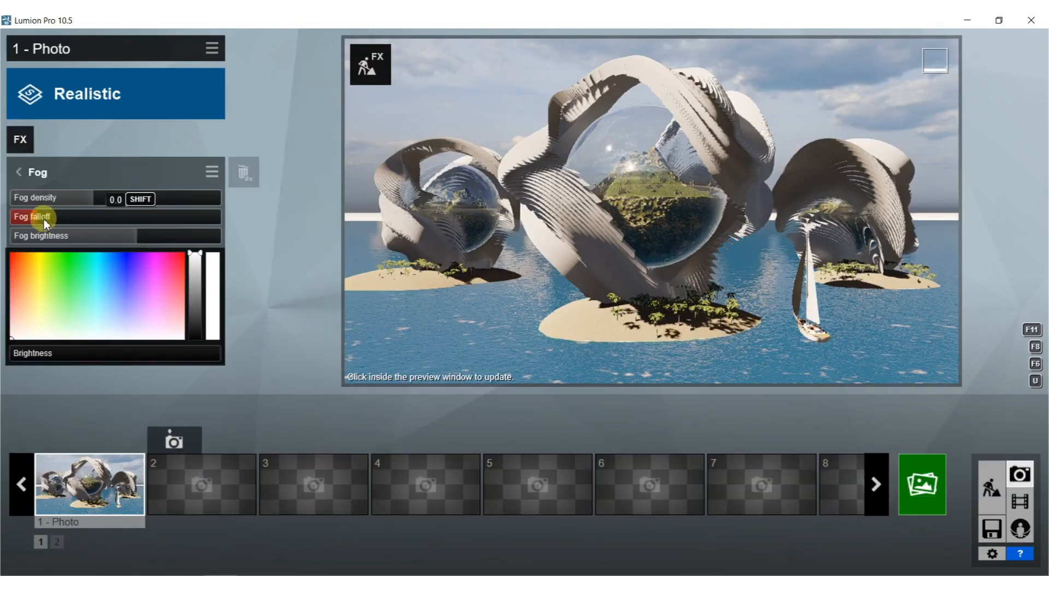
{"action": "mouse_move", "coordinate": [65, 198]}
{"action": "left_mouse_down"}
{"action": "mouse_move", "coordinate": [117, 198]}
{"action": "mouse_move", "coordinate": [75, 192]}
{"action": "left_mouse_up"}
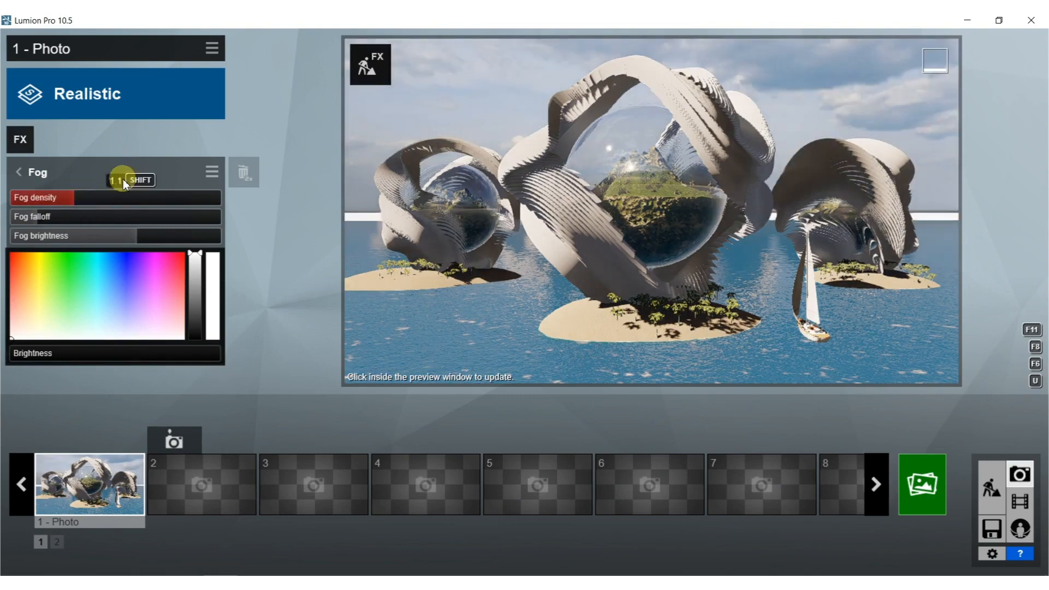
{"action": "double_click", "coordinate": [243, 173]}
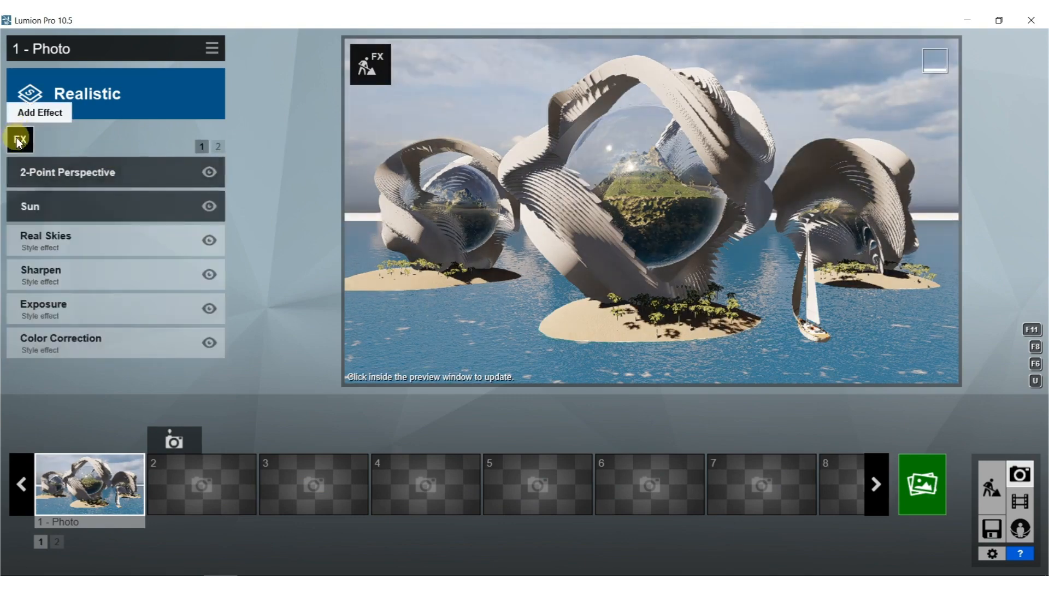
Try the Horizon Cloud sky effect while Real Skies is active and remove it again.
{"action": "left_click", "coordinate": [20, 139]}
{"action": "left_click", "coordinate": [263, 188]}
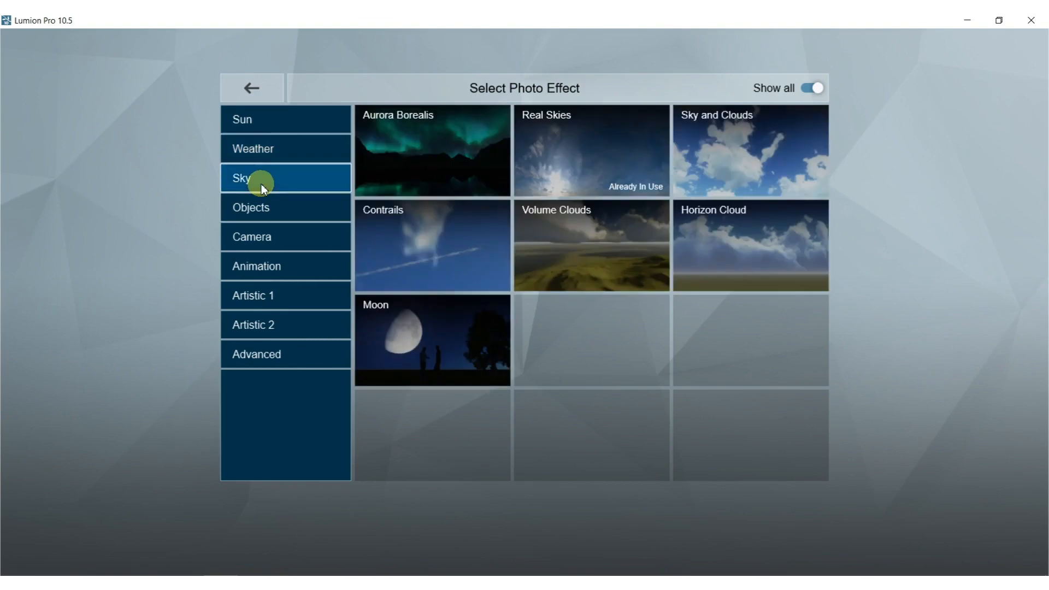
{"action": "left_click", "coordinate": [770, 241]}
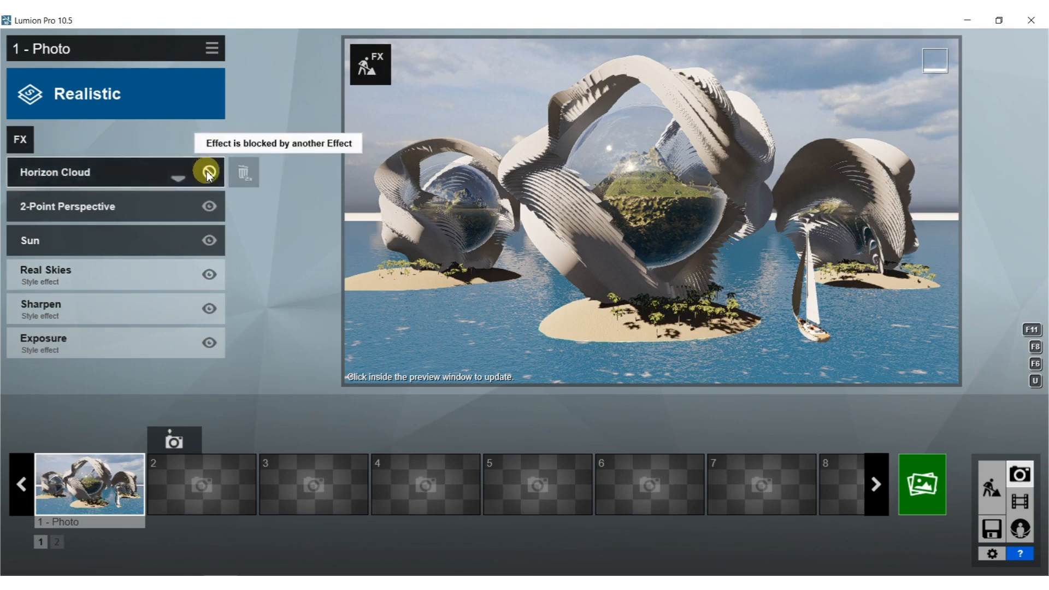
{"action": "double_click", "coordinate": [247, 176]}
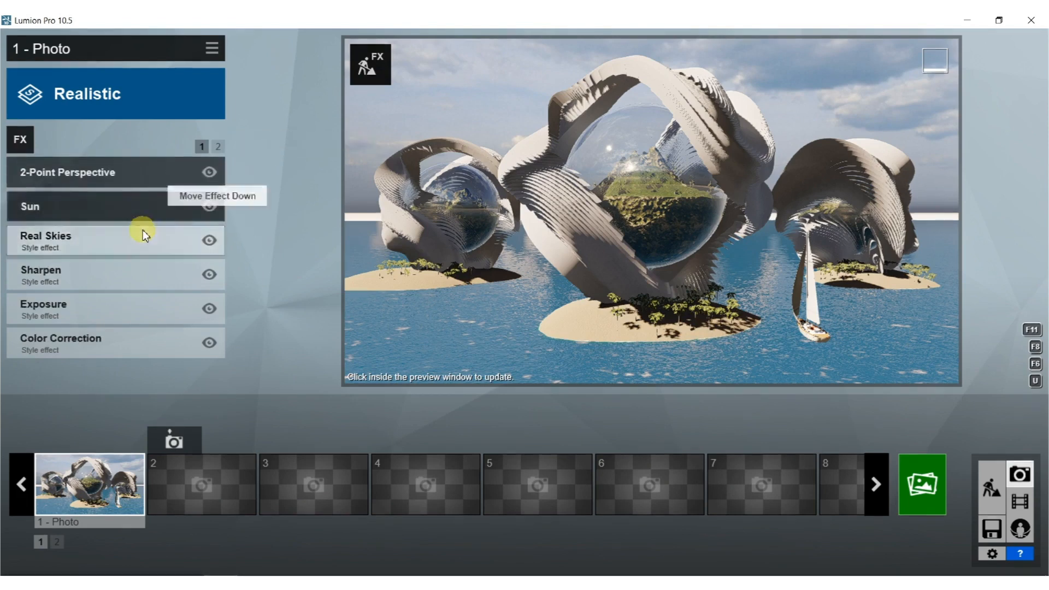
Check the Real Skies settings and disable the Real Skies style effect.
{"action": "left_click", "coordinate": [85, 240]}
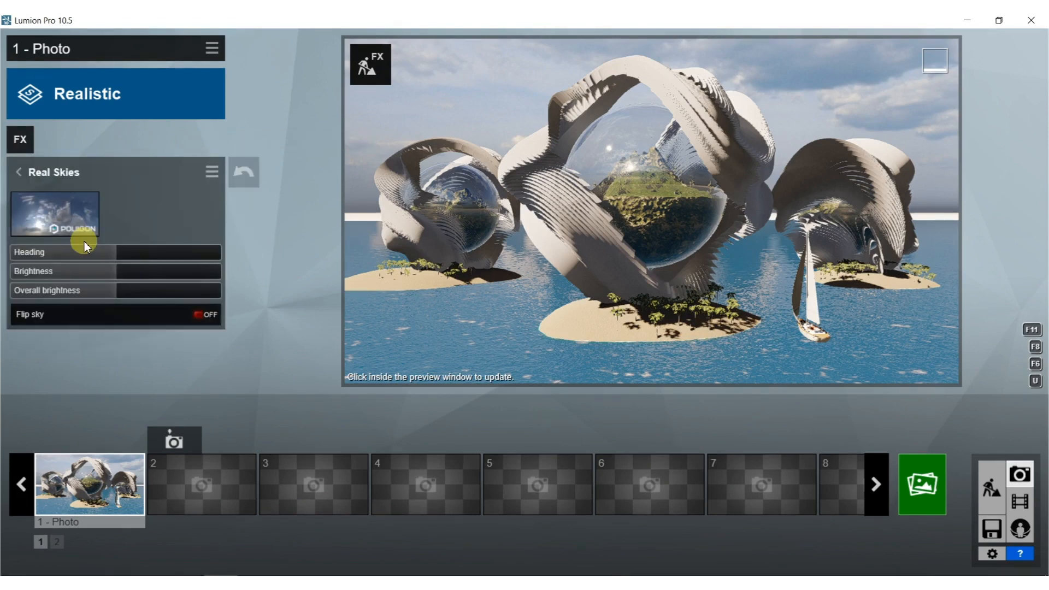
{"action": "left_click", "coordinate": [22, 174]}
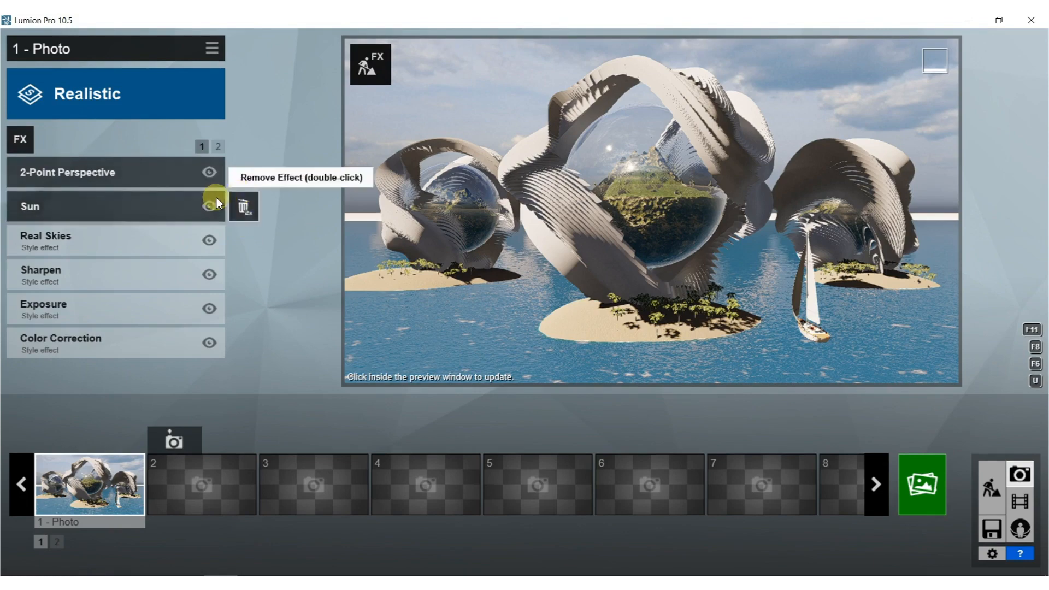
{"action": "left_click", "coordinate": [209, 241]}
Add the Horizon Cloud sky effect with a high amount and a type of 0.5.
{"action": "left_click", "coordinate": [22, 139]}
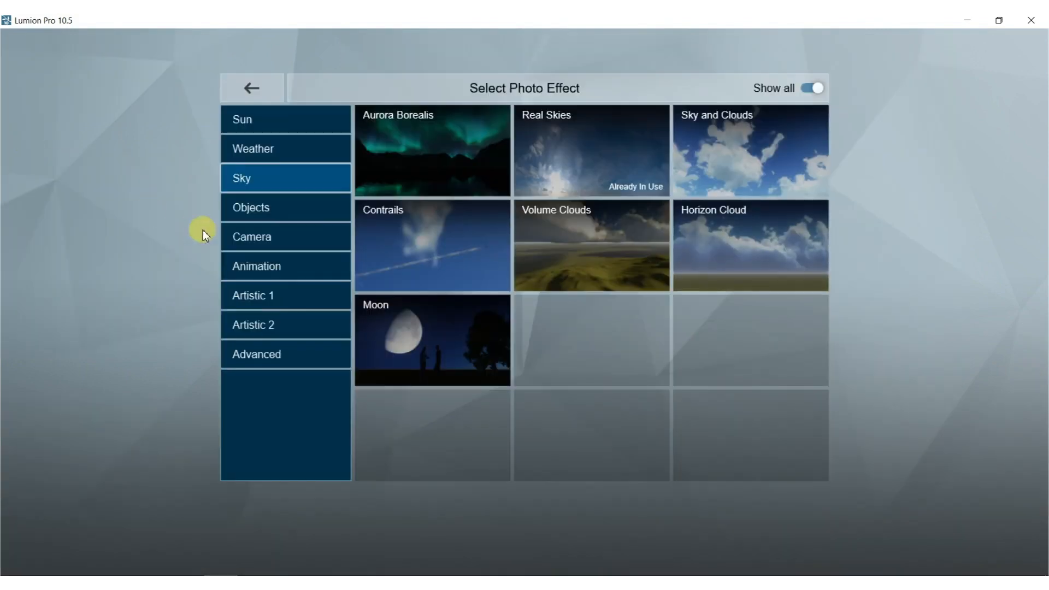
{"action": "left_click", "coordinate": [755, 239]}
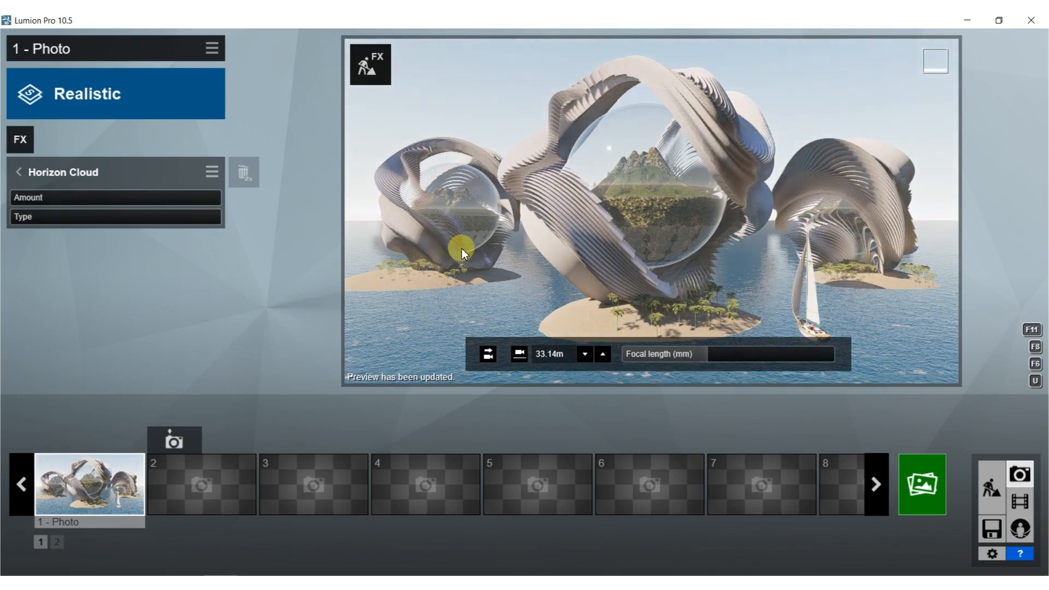
{"action": "left_click_drag", "start_coordinate": [35, 202], "coordinate": [87, 200]}
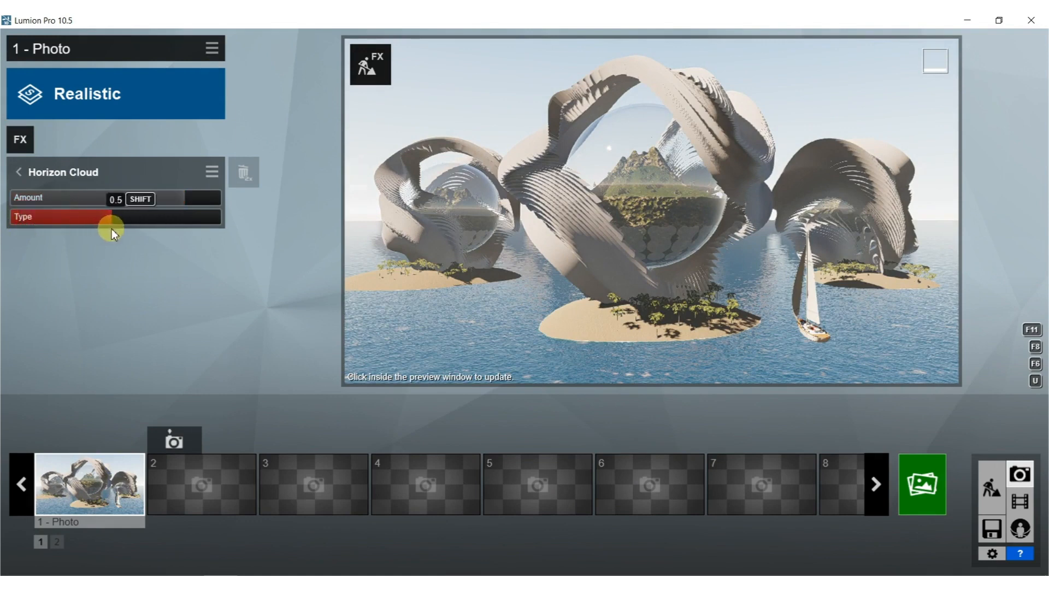
{"action": "left_click", "coordinate": [19, 172]}
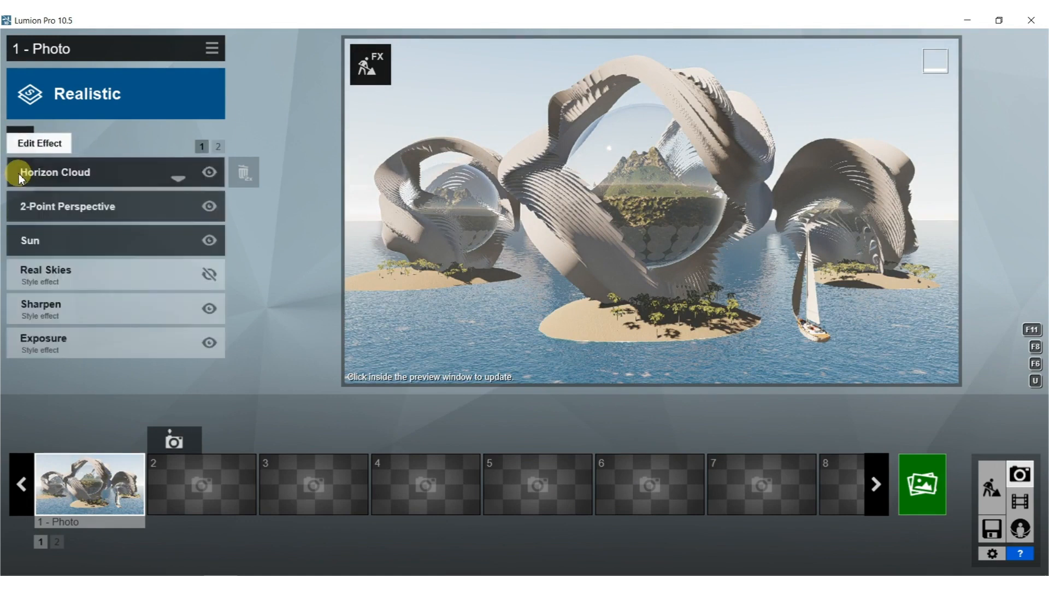
Add the Sky and Clouds effect with a master cloud amount of about 0.8 and slightly more low clouds, refreshing the preview.
{"action": "left_click", "coordinate": [20, 142]}
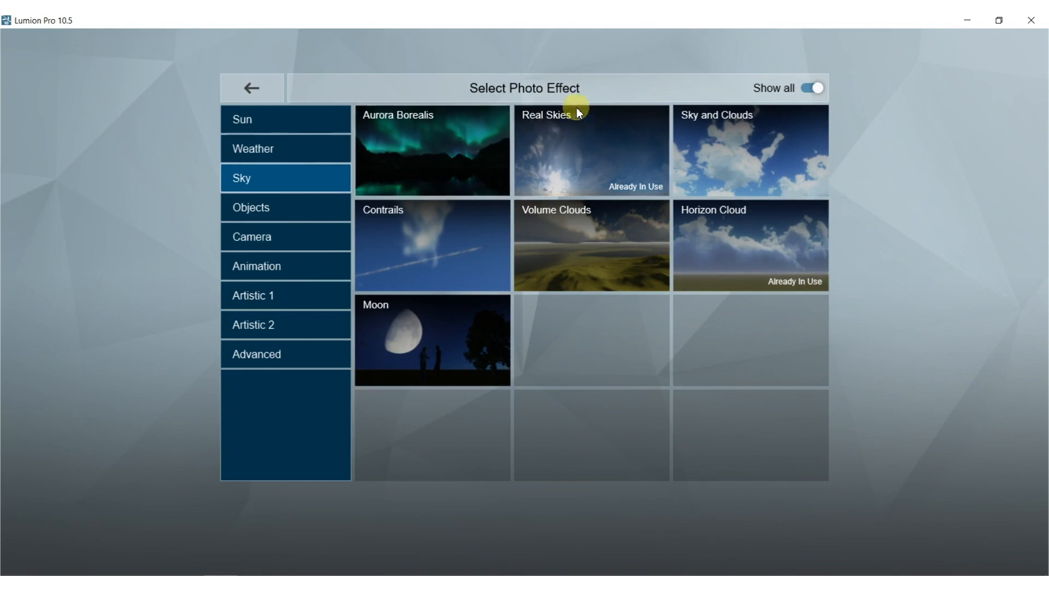
{"action": "left_click", "coordinate": [744, 140]}
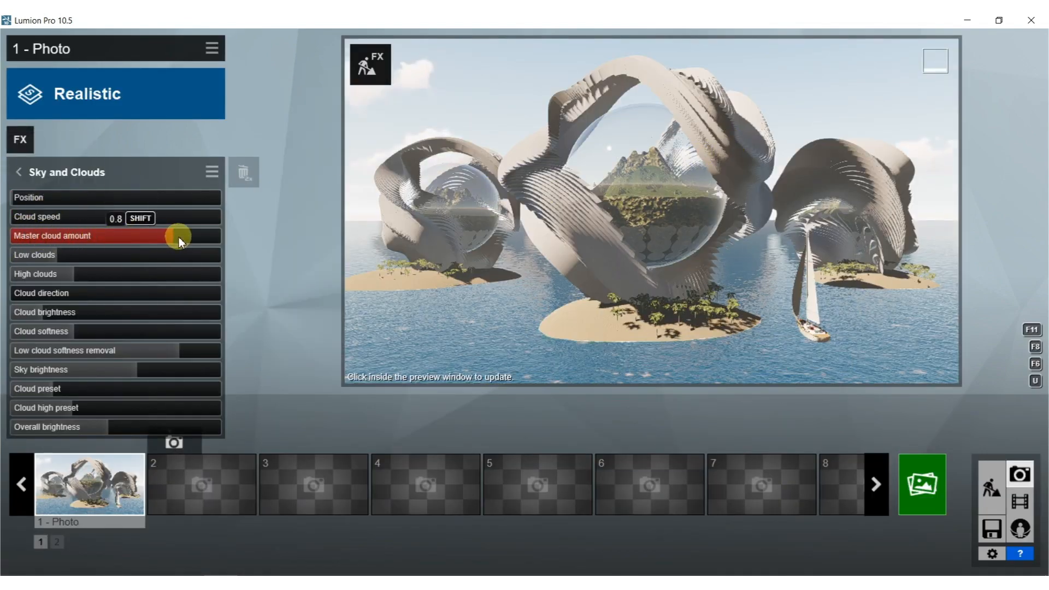
{"action": "left_click", "coordinate": [644, 264]}
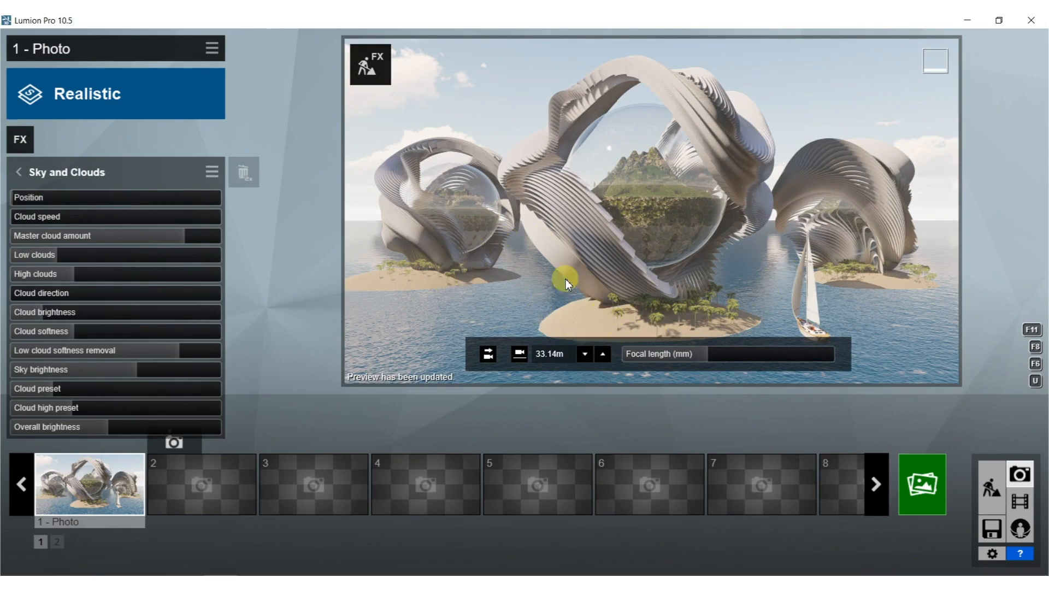
{"action": "left_click_drag", "start_coordinate": [56, 255], "coordinate": [70, 254]}
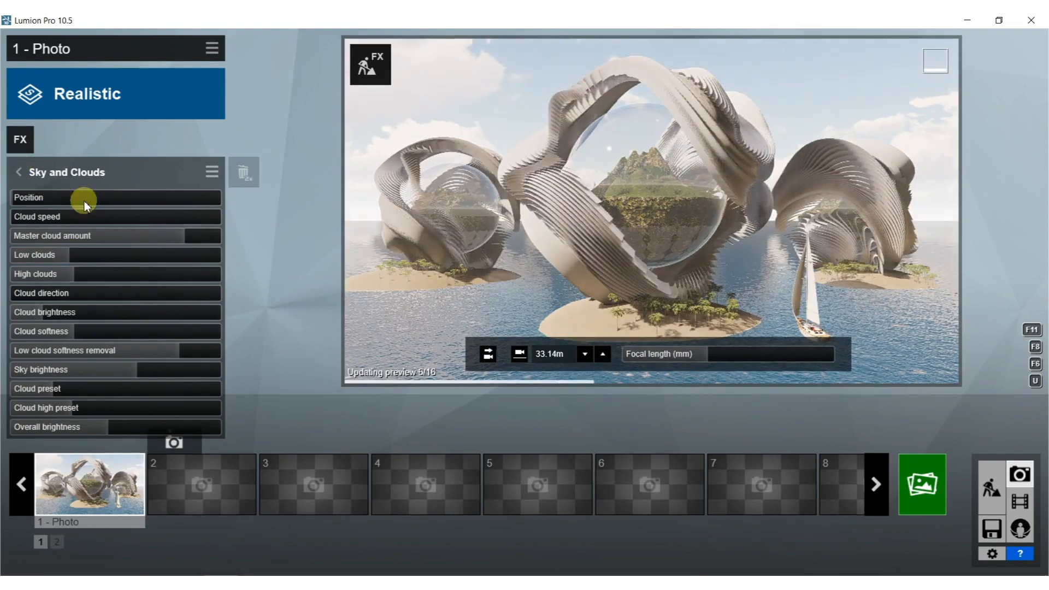
{"action": "left_click", "coordinate": [19, 172]}
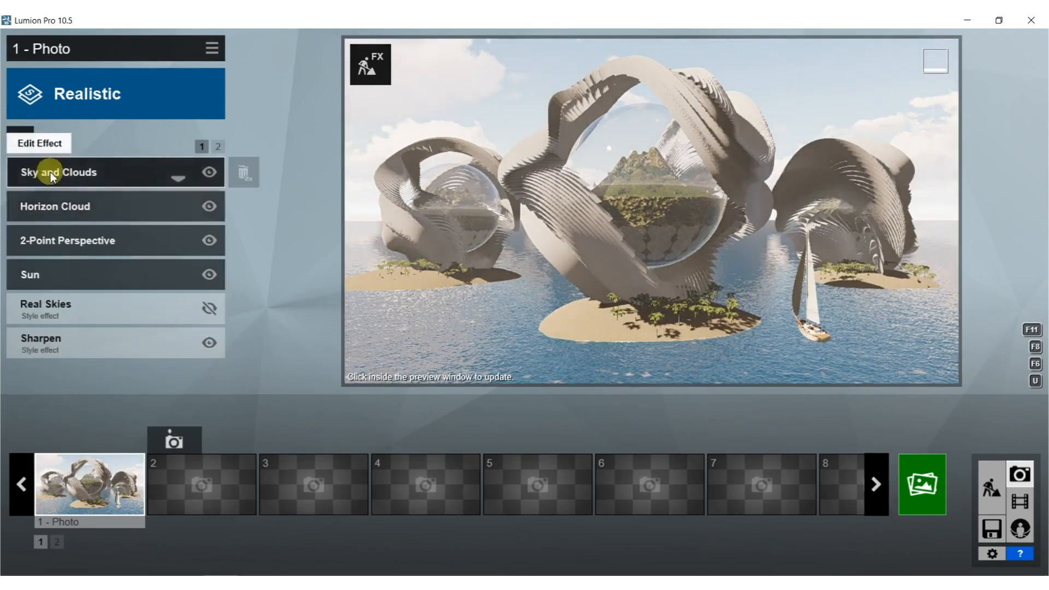
Rotate the heading of the photo's Sun effect and lower the sun height close to the horizon.
{"action": "left_click", "coordinate": [52, 277]}
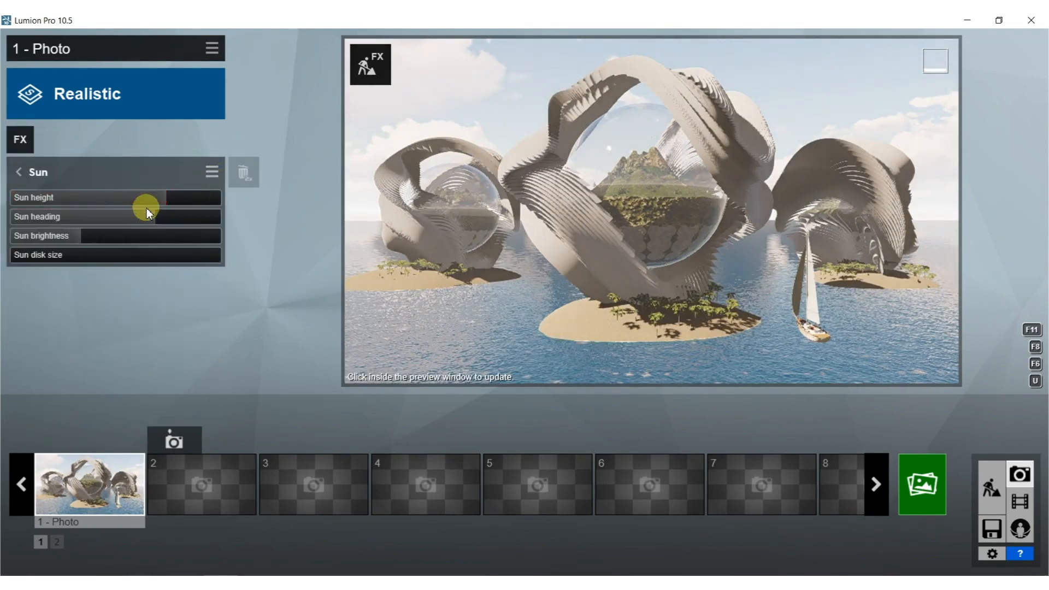
{"action": "mouse_move", "coordinate": [152, 212]}
{"action": "left_mouse_down"}
{"action": "mouse_move", "coordinate": [122, 212]}
{"action": "mouse_move", "coordinate": [146, 211]}
{"action": "mouse_move", "coordinate": [136, 212]}
{"action": "mouse_move", "coordinate": [151, 194]}
{"action": "mouse_move", "coordinate": [138, 193]}
{"action": "mouse_move", "coordinate": [150, 194]}
{"action": "left_mouse_up"}
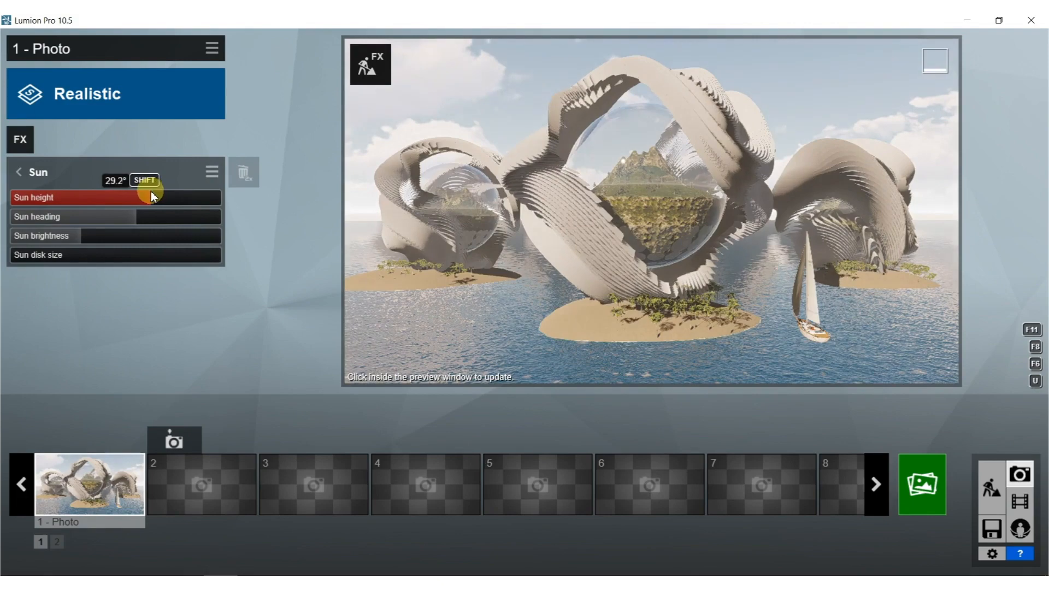
{"action": "left_click", "coordinate": [429, 245]}
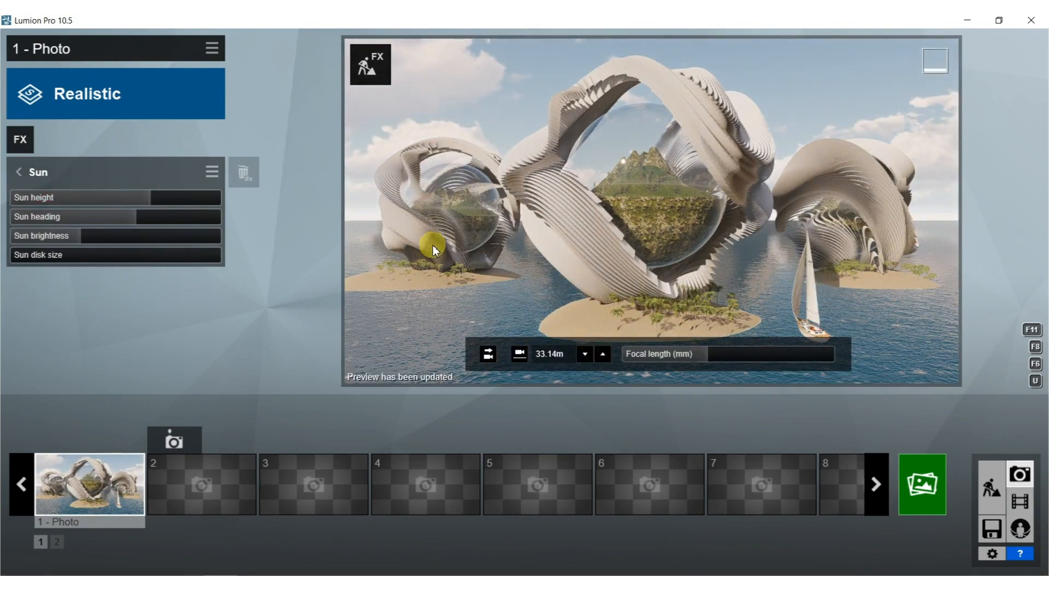
{"action": "left_click", "coordinate": [124, 203]}
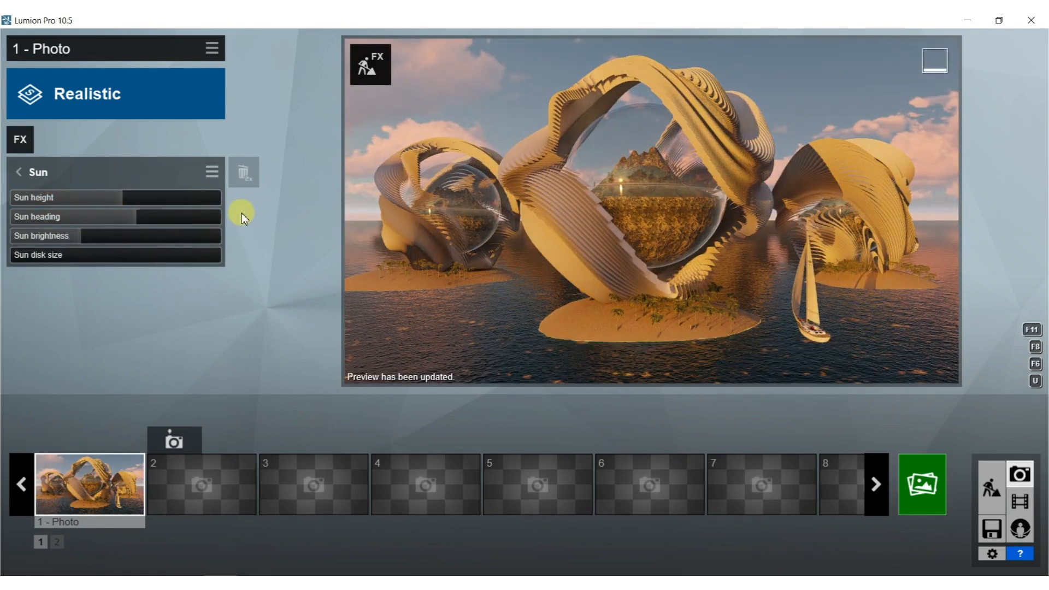
{"action": "mouse_move", "coordinate": [194, 199]}
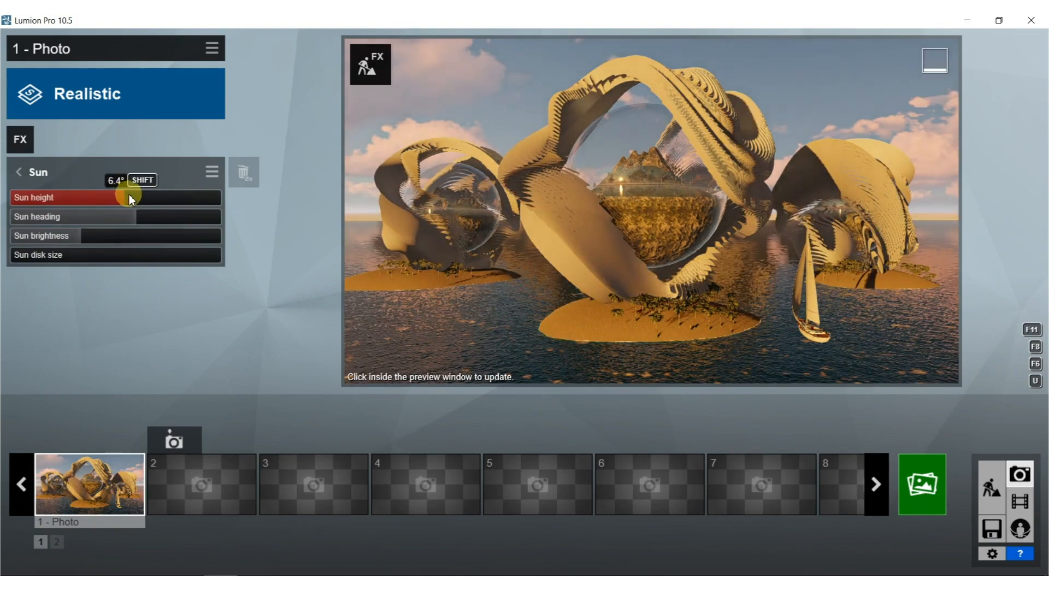
{"action": "left_click", "coordinate": [127, 198]}
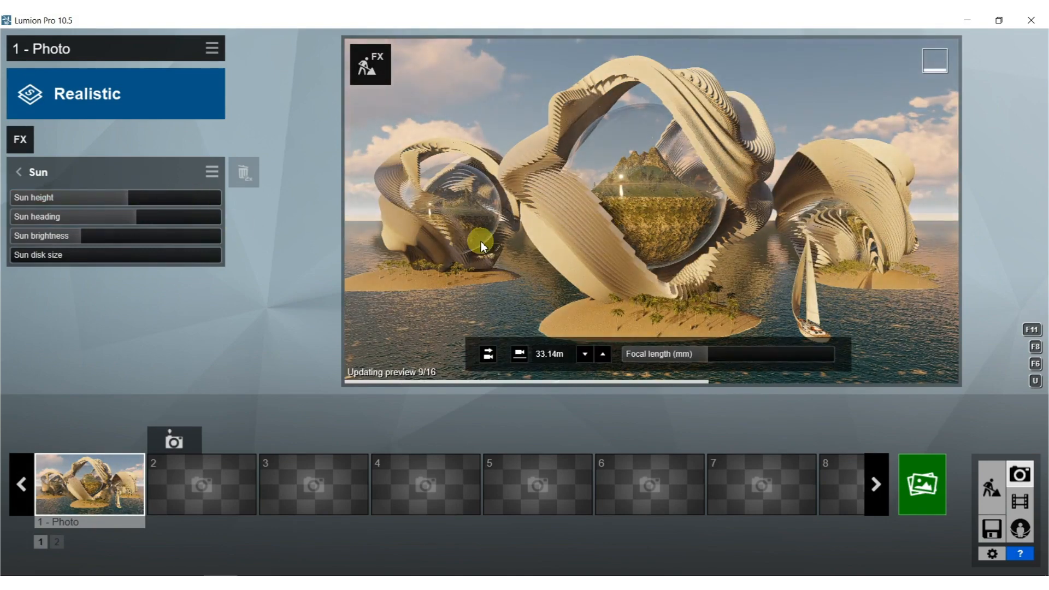
Rotate the sun heading further for side lighting, set the sun height to 8.2° and store the camera in the first photo slot.
{"action": "mouse_move", "coordinate": [104, 234]}
{"action": "left_click_drag", "start_coordinate": [126, 219], "coordinate": [85, 220]}
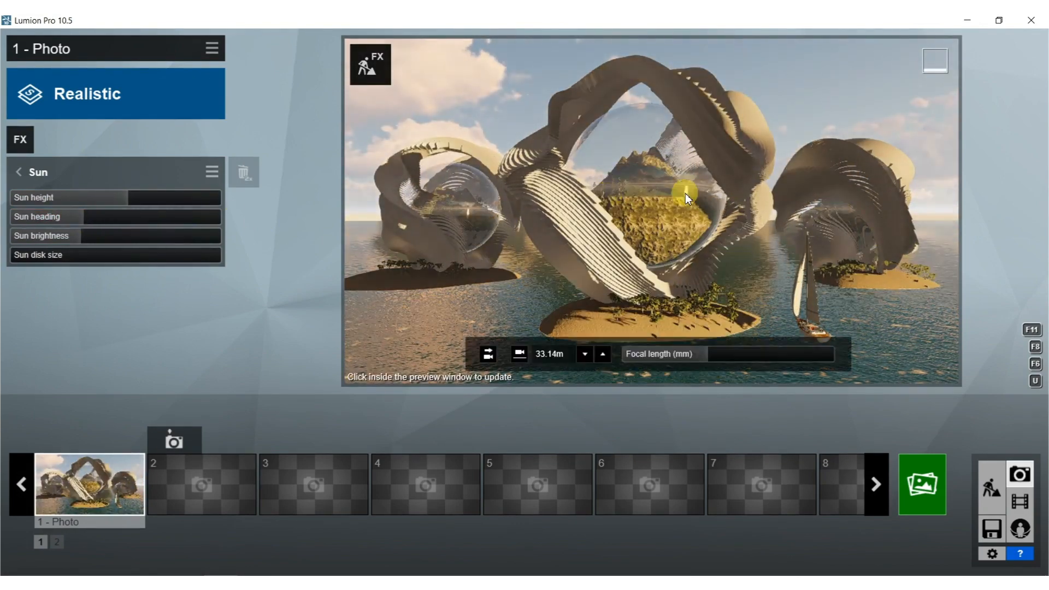
{"action": "left_click", "coordinate": [677, 214]}
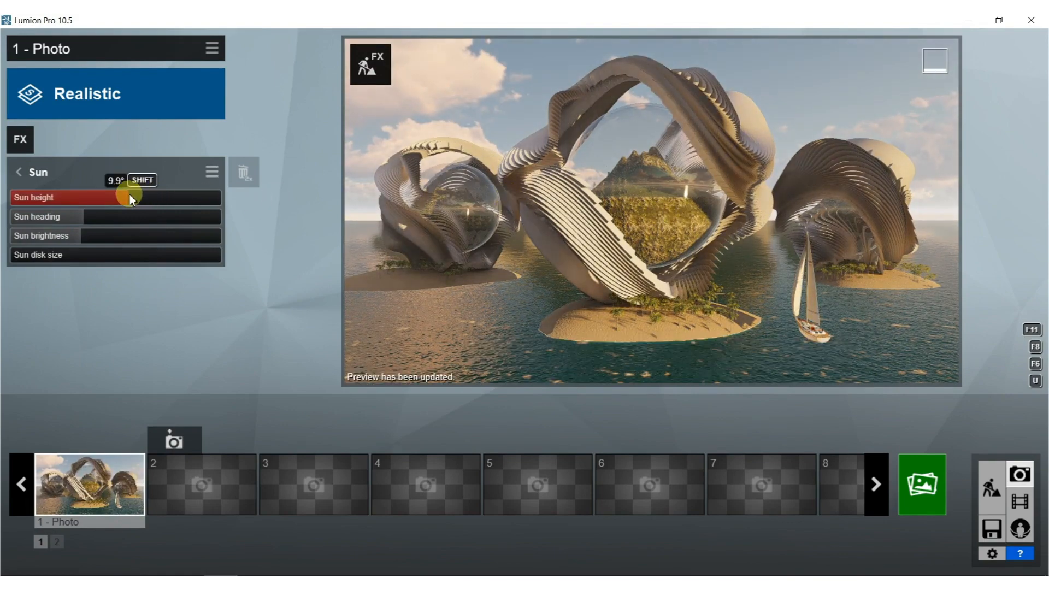
{"action": "left_click_drag", "start_coordinate": [116, 200], "coordinate": [126, 197]}
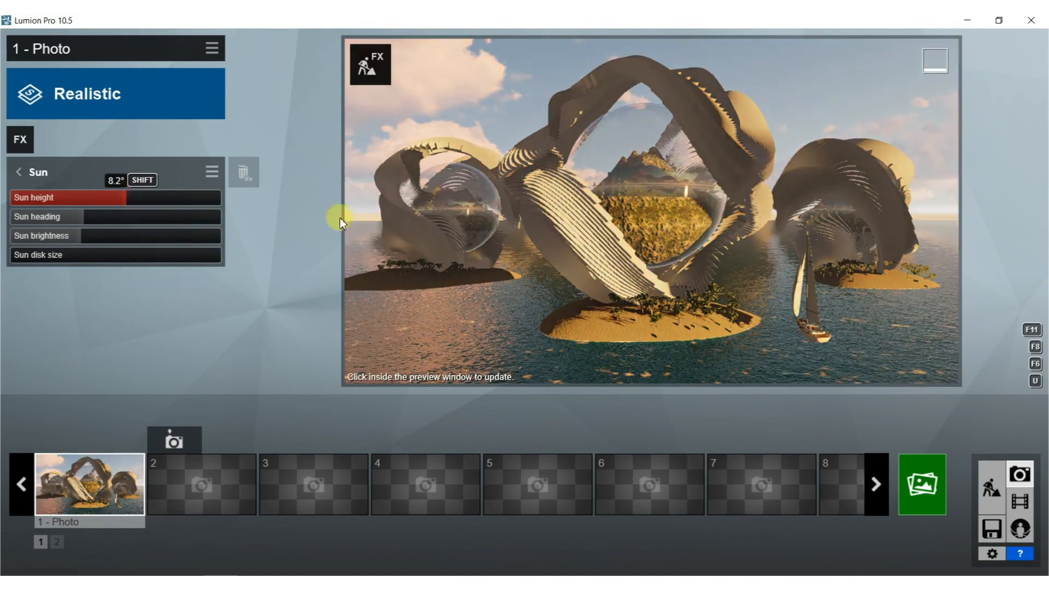
{"action": "left_click", "coordinate": [643, 265]}
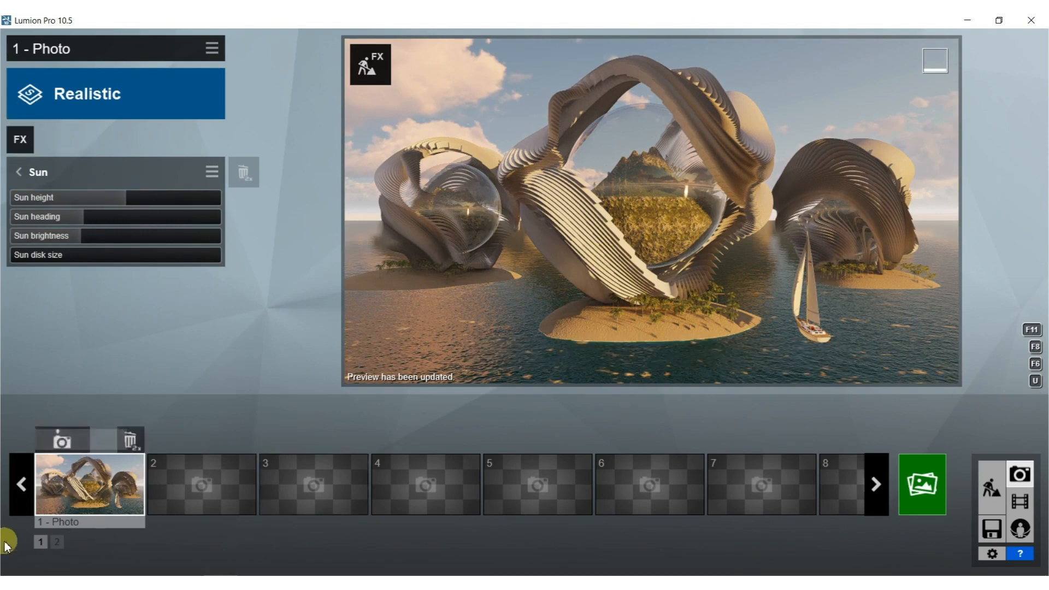
{"action": "key", "text": "shift+1"}
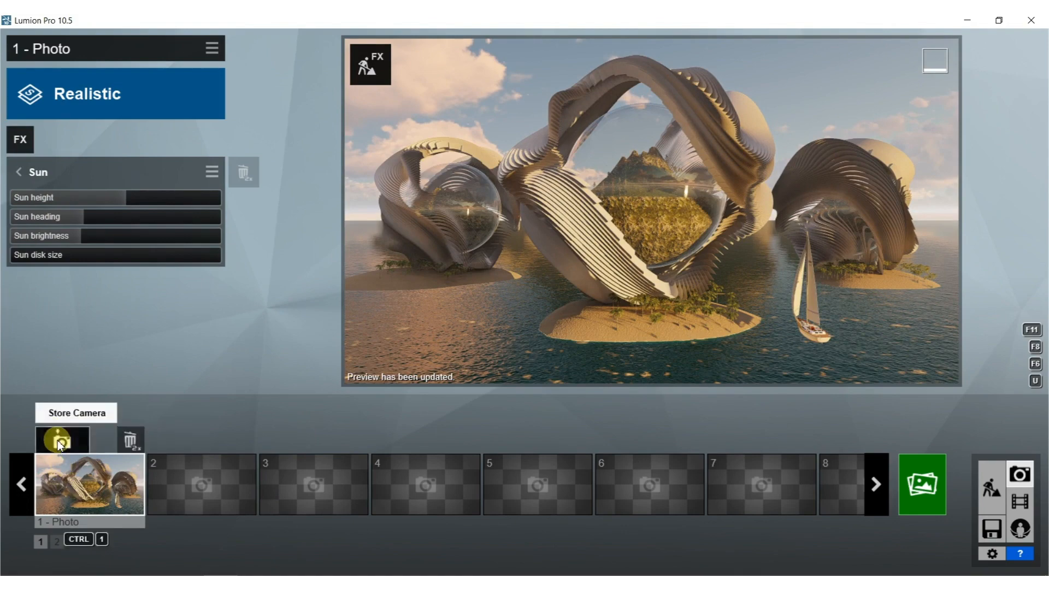
{"action": "left_click", "coordinate": [57, 440]}
Return to Build mode and lower the sailing boat beside the central island so its hull sits in the water.
{"action": "left_click", "coordinate": [993, 486]}
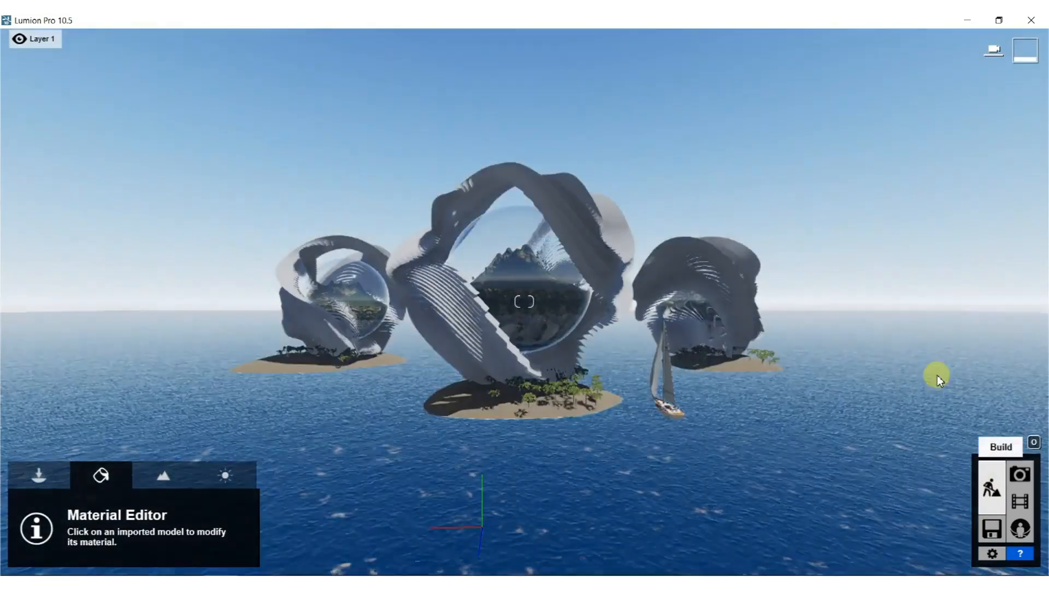
{"action": "right_click_drag", "start_coordinate": [686, 298], "coordinate": [683, 348]}
{"action": "key", "text": "w"}
{"action": "right_click_drag", "start_coordinate": [752, 317], "coordinate": [729, 317]}
{"action": "key", "text": "w"}
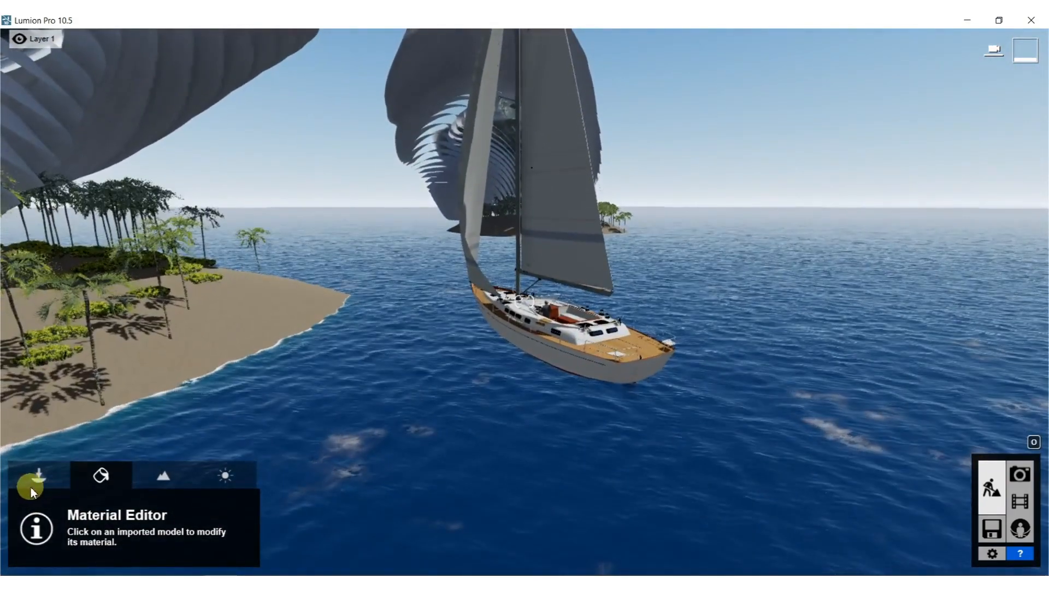
{"action": "left_click", "coordinate": [35, 484]}
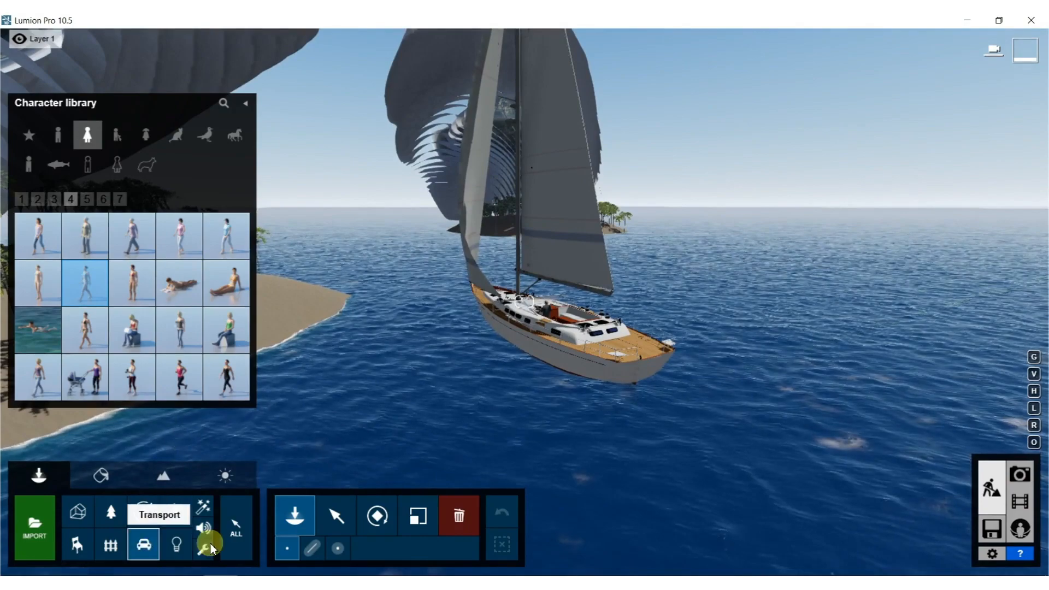
{"action": "left_click", "coordinate": [144, 544]}
{"action": "left_click", "coordinate": [336, 516]}
{"action": "left_click_drag", "start_coordinate": [543, 337], "coordinate": [541, 444]}
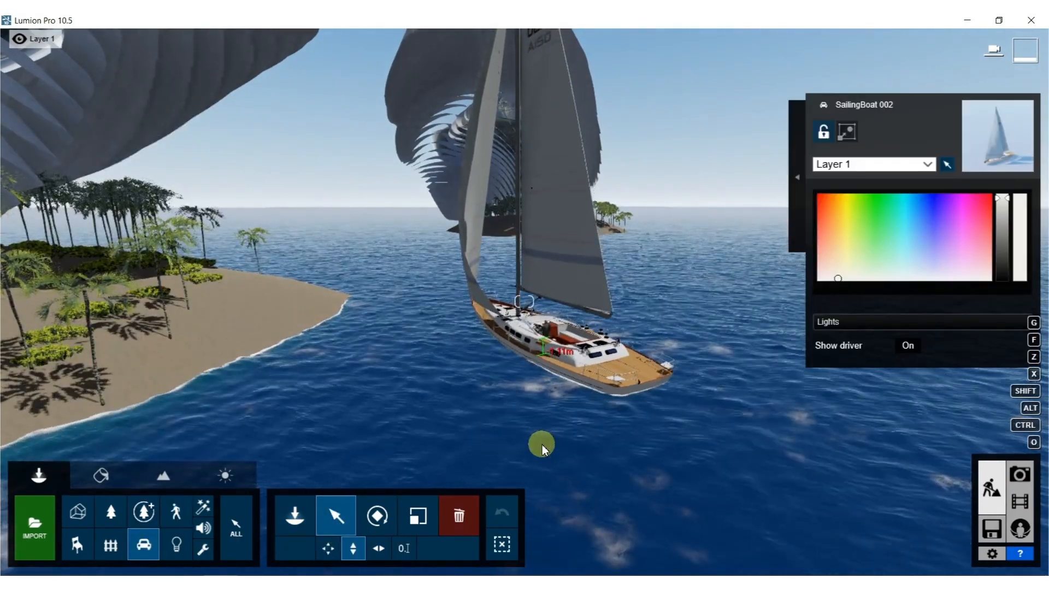
Scatter clusters of the low green shrub from the Nature library over the bare, shaded ground of the central island.
{"action": "right_click_drag", "start_coordinate": [555, 386], "coordinate": [347, 232]}
{"action": "scroll", "coordinate": [604, 279], "scroll_direction": "down", "scroll_amount": 5}
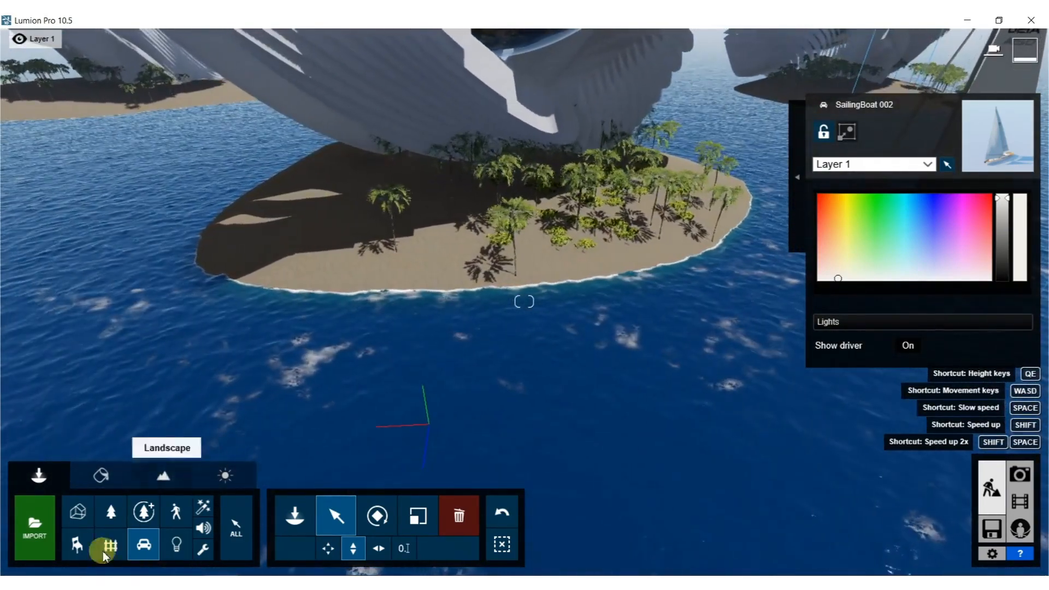
{"action": "left_click", "coordinate": [111, 512]}
{"action": "mouse_move", "coordinate": [151, 233]}
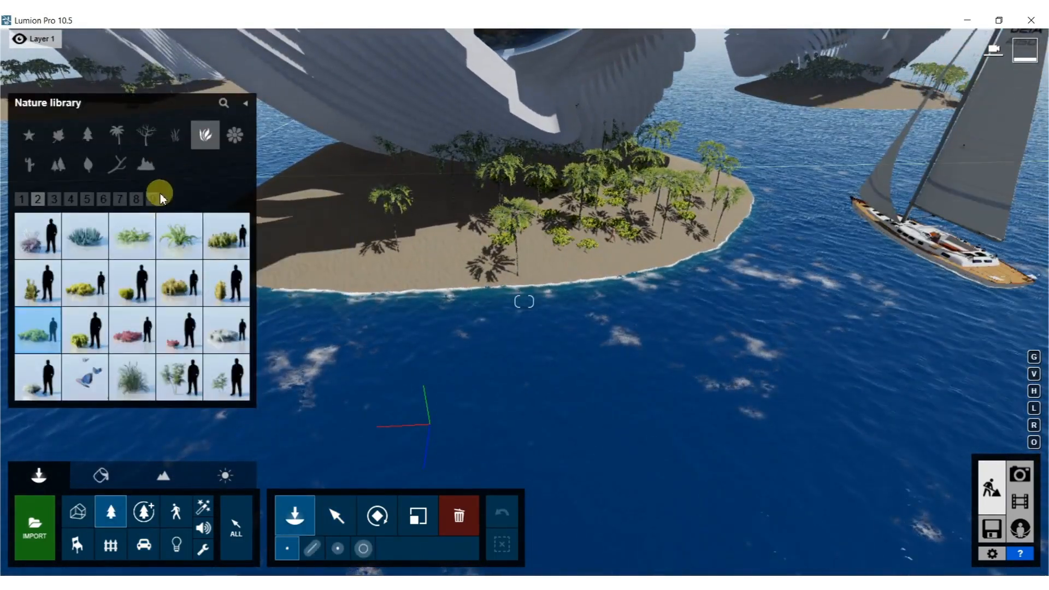
{"action": "mouse_move", "coordinate": [172, 290]}
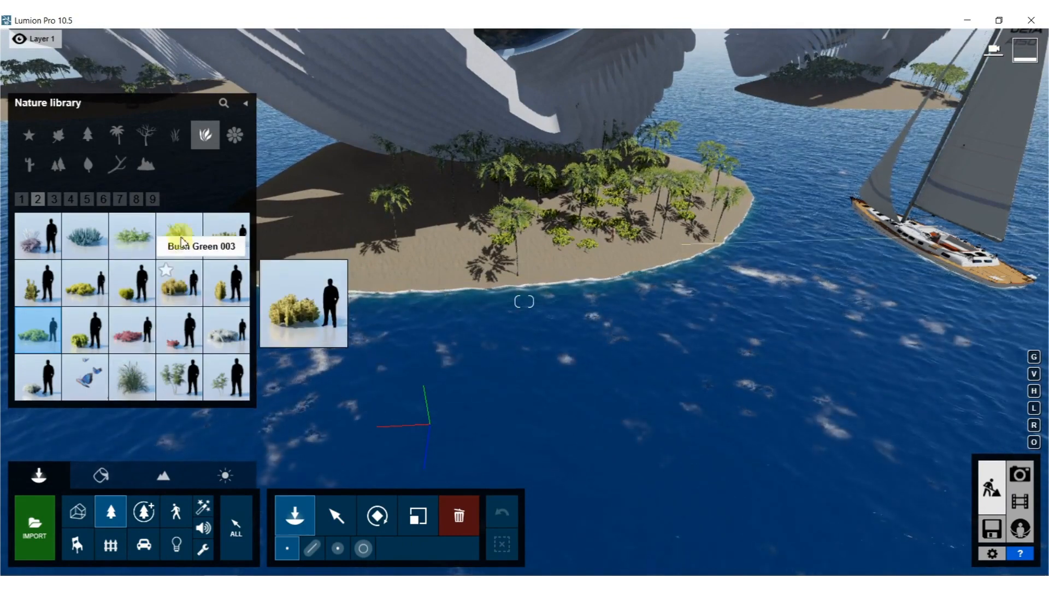
{"action": "mouse_move", "coordinate": [38, 330]}
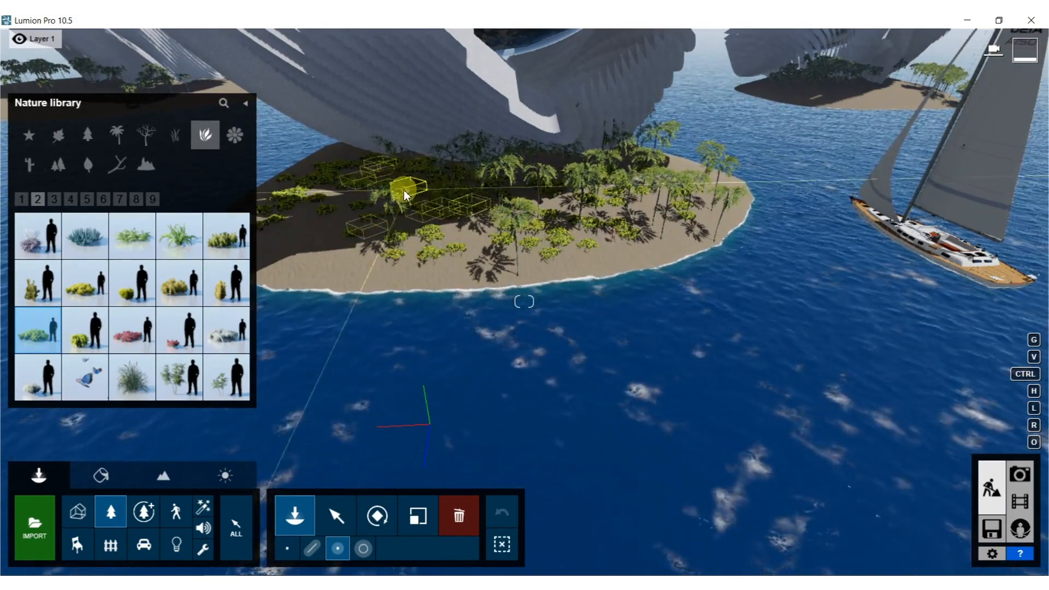
Fill the bare sandy shore on the far side of the central island with more clusters of the same shrub.
{"action": "right_click_drag", "start_coordinate": [401, 213], "coordinate": [528, 109]}
{"action": "key", "text": "w"}
{"action": "right_click_drag", "start_coordinate": [525, 301], "coordinate": [568, 405]}
{"action": "key", "text": "w"}
{"action": "right_click_drag", "start_coordinate": [752, 191], "coordinate": [417, 157]}
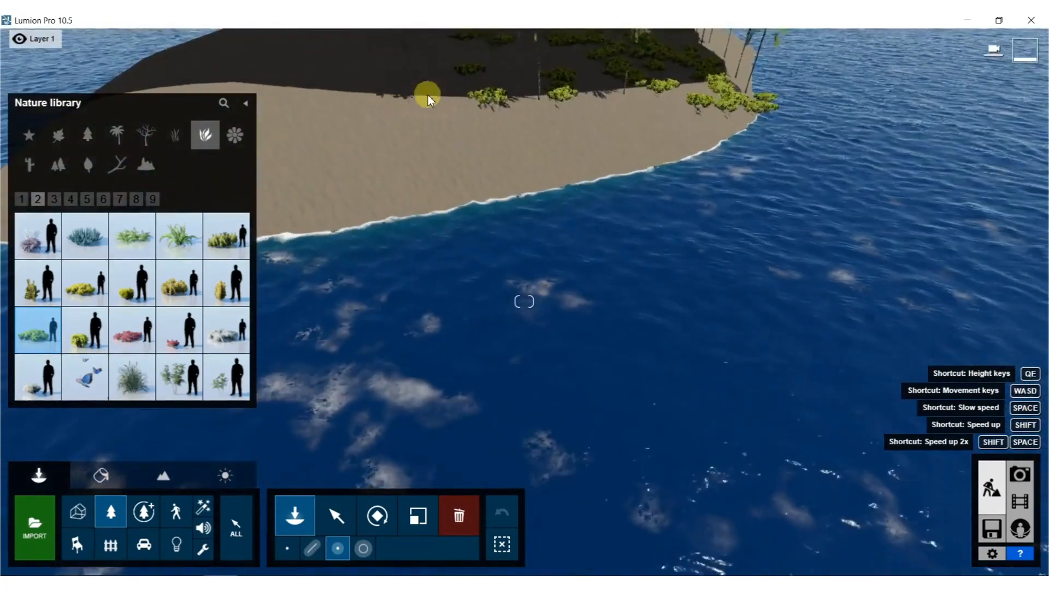
{"action": "left_click_drag", "start_coordinate": [286, 78], "coordinate": [435, 79]}
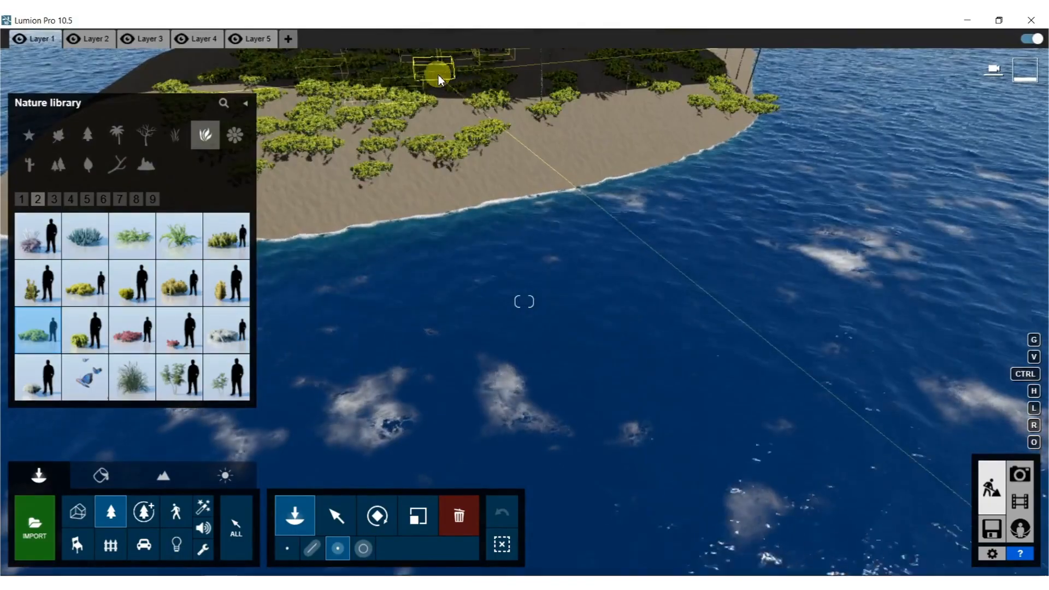
Examine the newly planted island and its sphere structure from several distances, down to a viewpoint close to sea level.
{"action": "key", "text": "s"}
{"action": "right_click_drag", "start_coordinate": [462, 448], "coordinate": [511, 89]}
{"action": "key", "text": "w"}
{"action": "key", "text": "w"}
{"action": "right_click_drag", "start_coordinate": [530, 212], "coordinate": [567, 274]}
{"action": "key", "text": "s"}
{"action": "key", "text": "w"}
{"action": "key", "text": "s"}
{"action": "key", "text": "w"}
{"action": "right_click_drag", "start_coordinate": [503, 257], "coordinate": [540, 164]}
{"action": "key", "text": "s"}
{"action": "key", "text": "s"}
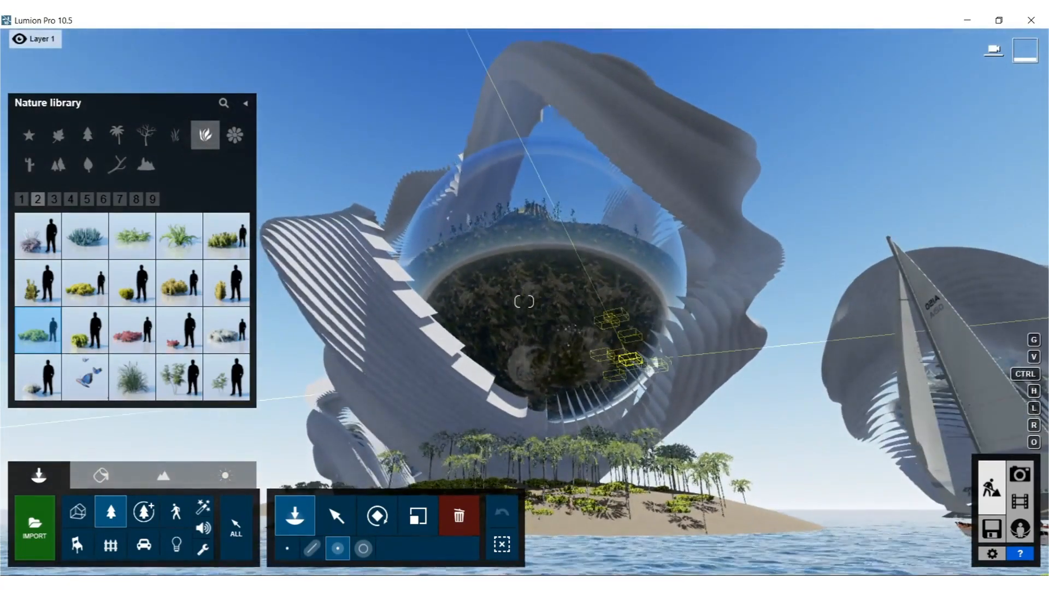
Return to Photo mode, recall the first photo's camera, slightly shift the view of the three spheres and refresh the preview.
{"action": "left_click", "coordinate": [1019, 475]}
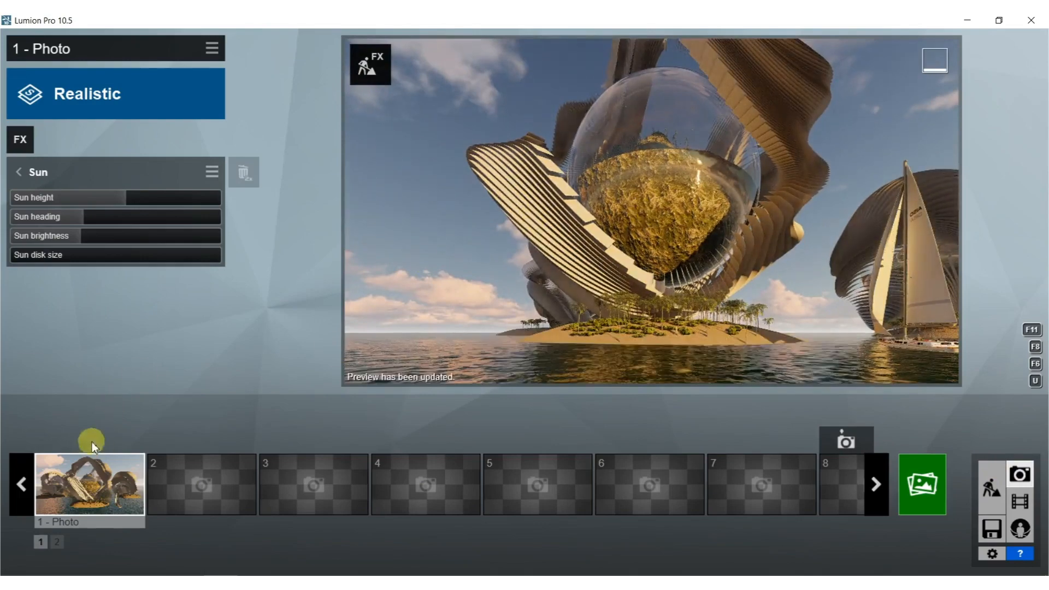
{"action": "left_click", "coordinate": [80, 477]}
{"action": "mouse_move", "coordinate": [650, 181]}
{"action": "right_mouse_down"}
{"action": "mouse_move", "coordinate": [650, 334]}
{"action": "mouse_move", "coordinate": [650, 170]}
{"action": "right_mouse_up"}
{"action": "key", "text": "w"}
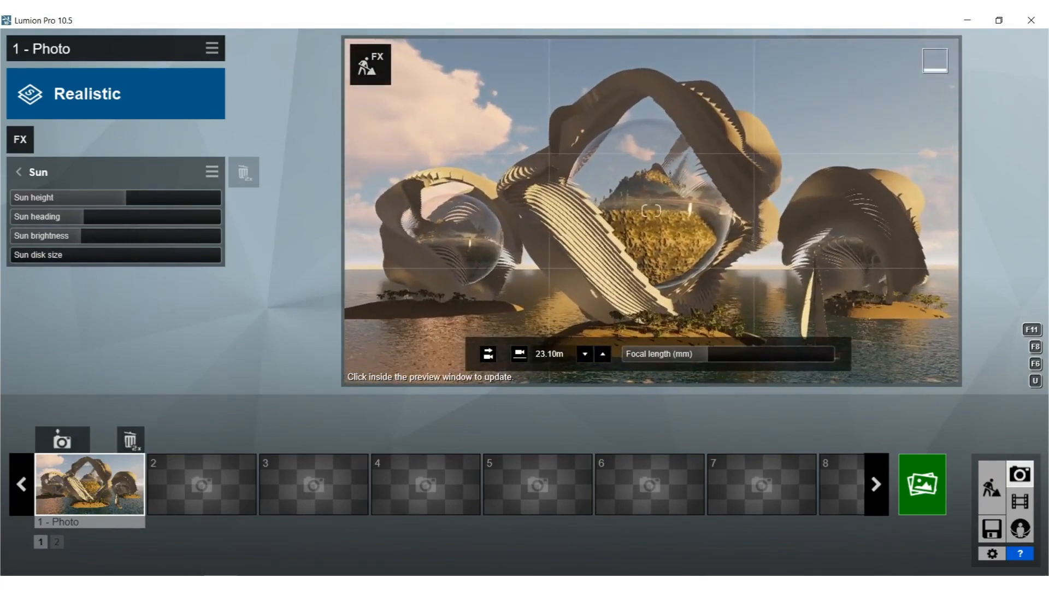
{"action": "right_click_drag", "start_coordinate": [579, 226], "coordinate": [587, 227]}
{"action": "left_click", "coordinate": [580, 226]}
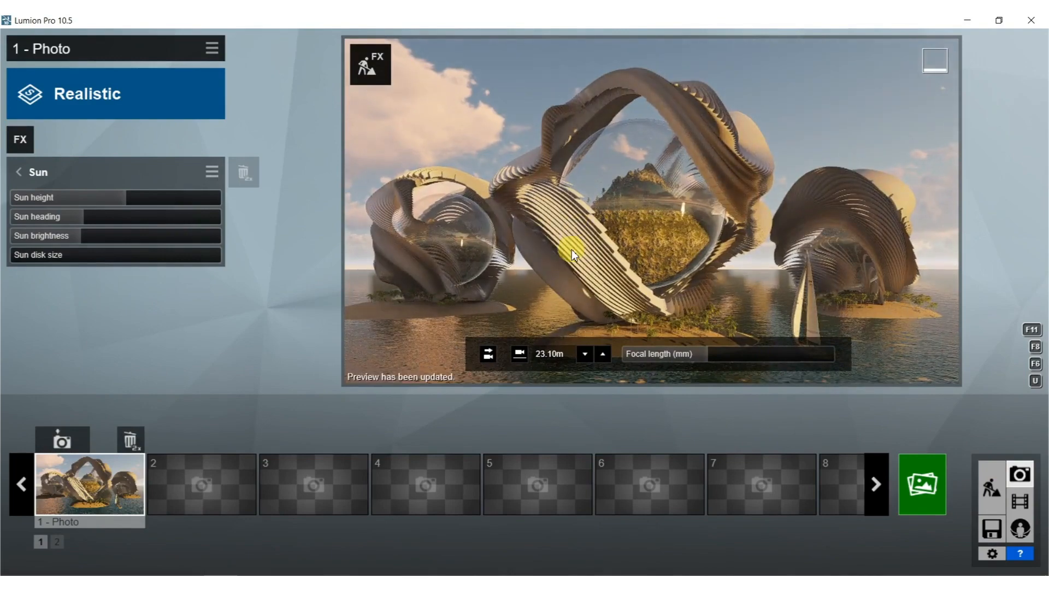
Fine-tune the camera direction, store the view in the first photo slot and refresh the preview.
{"action": "right_click_drag", "start_coordinate": [593, 238], "coordinate": [586, 239]}
{"action": "left_click", "coordinate": [68, 438]}
{"action": "left_click", "coordinate": [676, 263]}
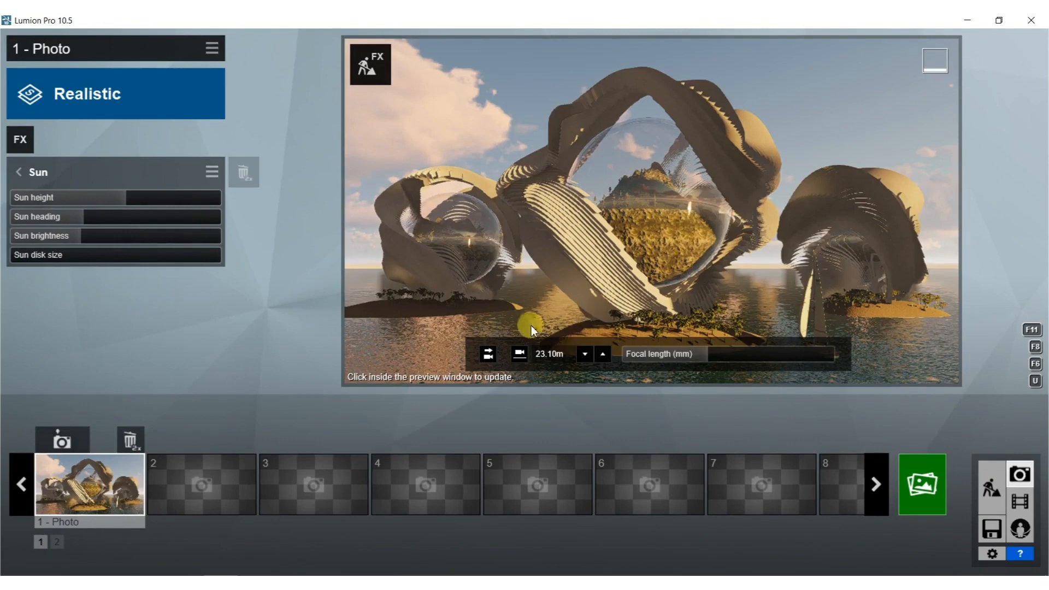
{"action": "left_click", "coordinate": [566, 283]}
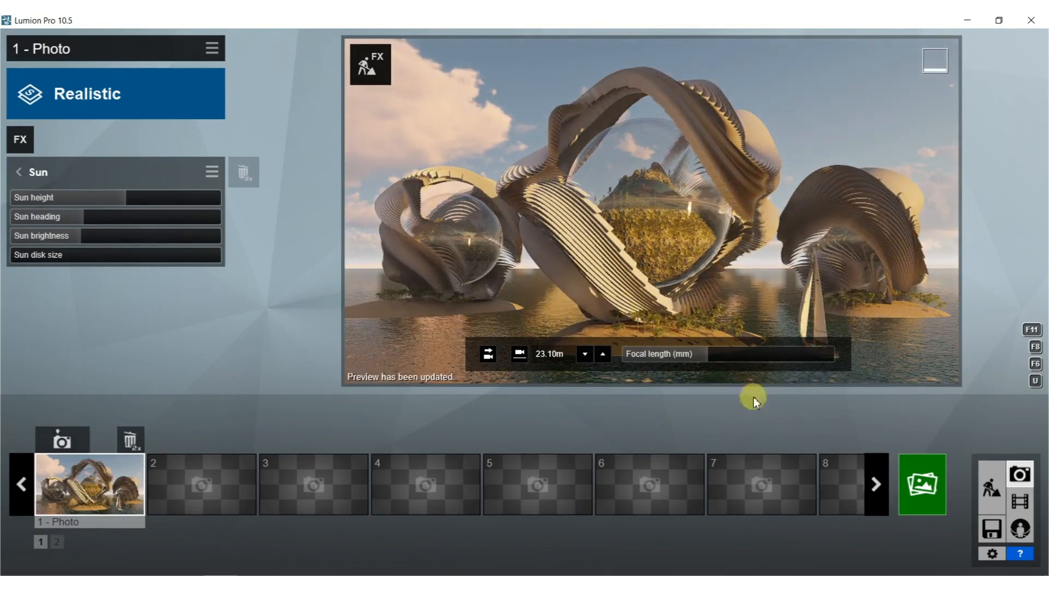
Render the current shot at Desktop size 1920x1080 and save it as JPG file 71 in the BOOK folder.
{"action": "left_click", "coordinate": [919, 483]}
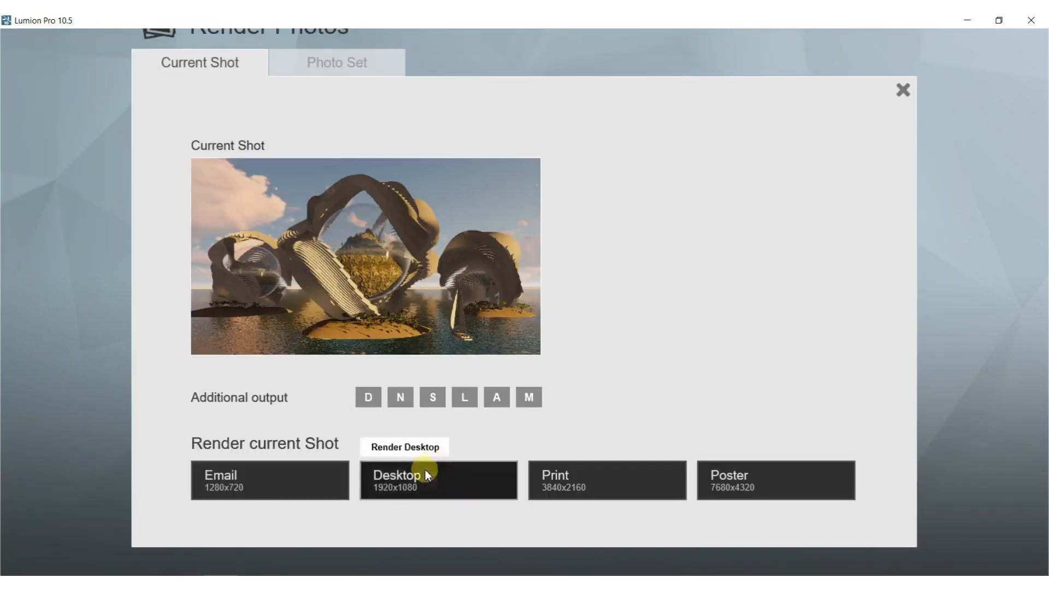
{"action": "left_click", "coordinate": [389, 486]}
{"action": "double_click", "coordinate": [646, 230]}
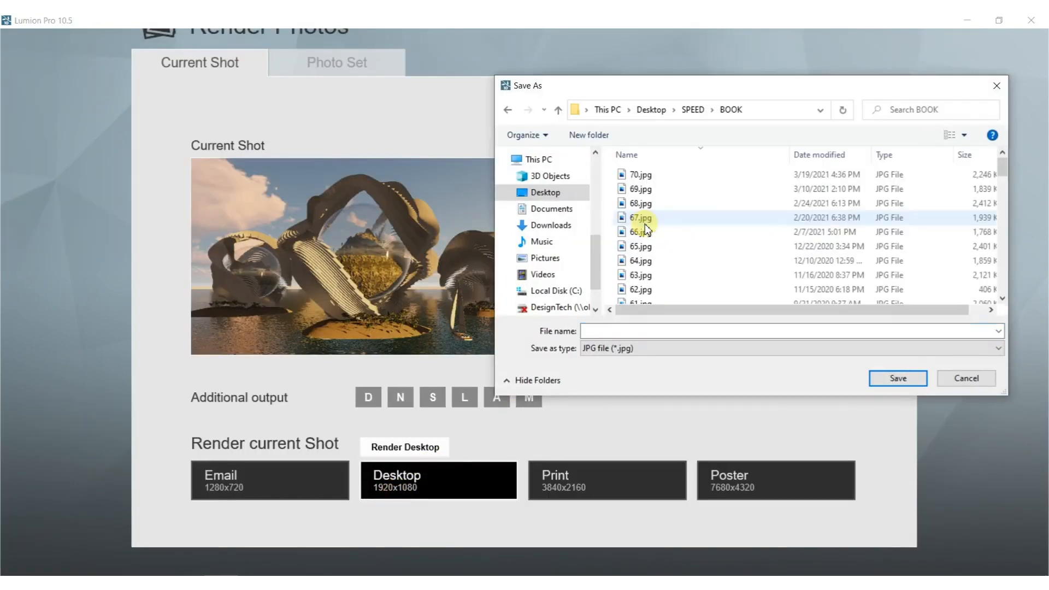
{"action": "key", "text": "7"}
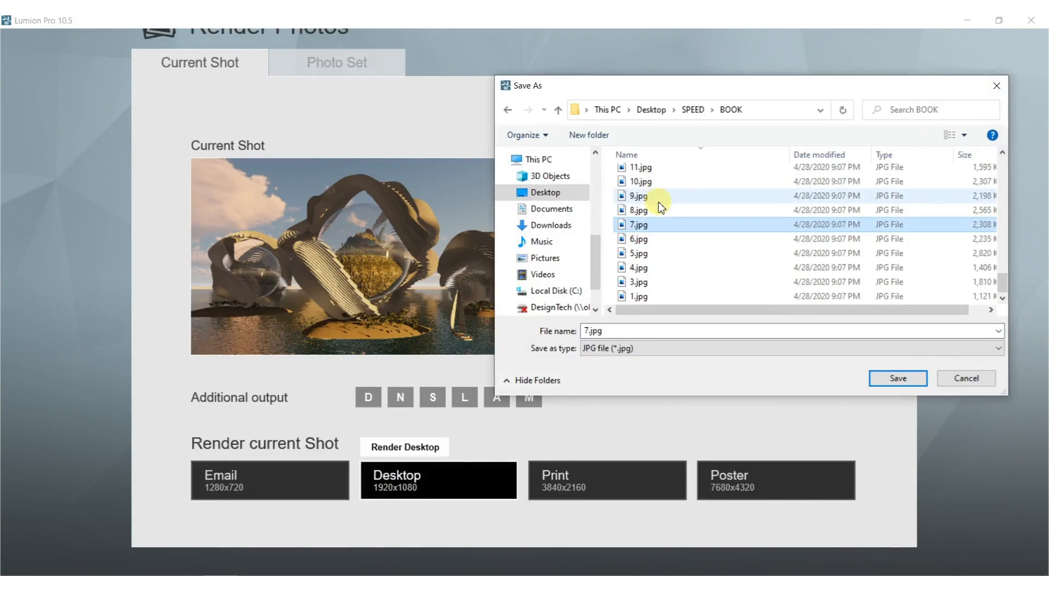
{"action": "left_click_drag", "start_coordinate": [613, 331], "coordinate": [559, 334]}
{"action": "type", "text": "71"}
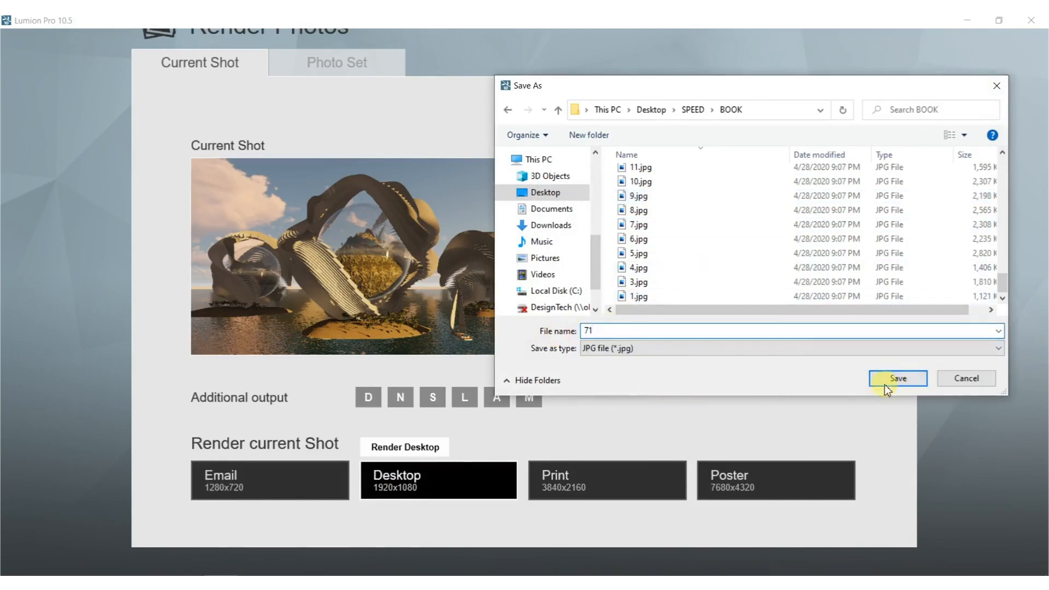
{"action": "left_click", "coordinate": [885, 384]}
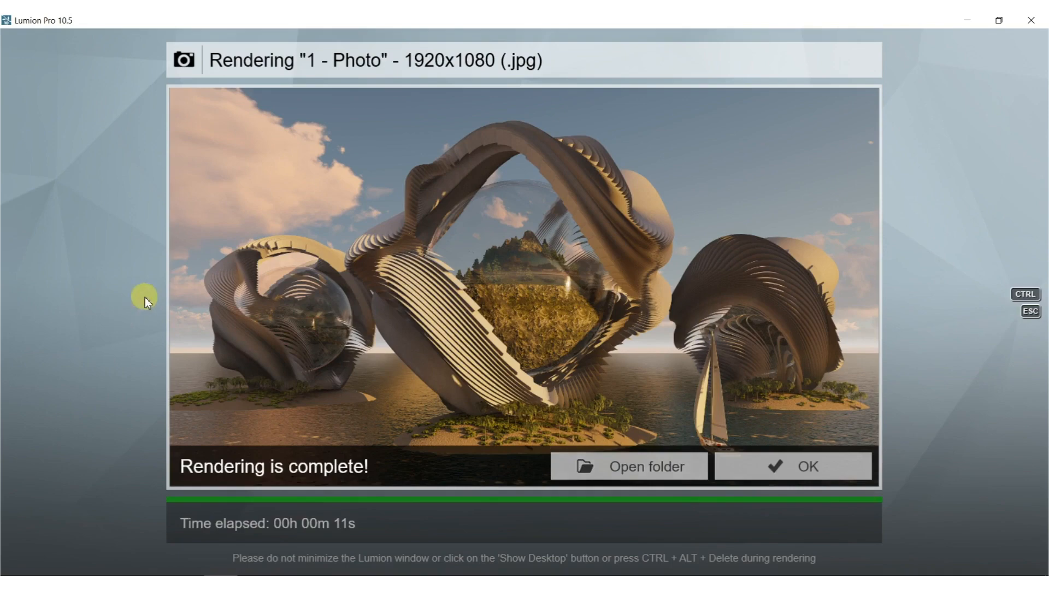
{"action": "left_click", "coordinate": [815, 470]}
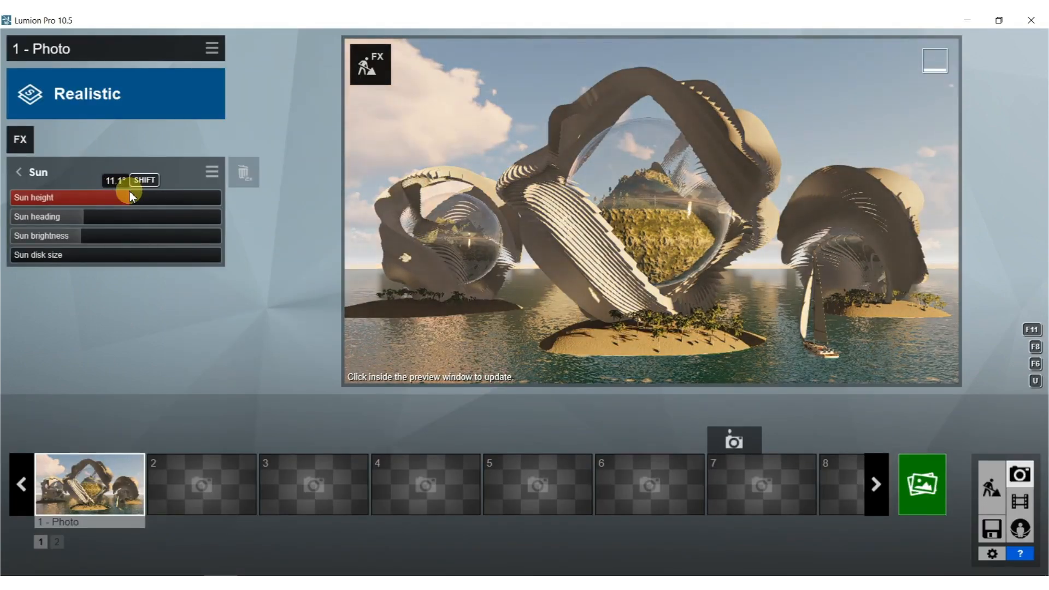
Raise the Sun effect's height to 11.1°, reduce the sun heading slightly and refresh the preview.
{"action": "left_click", "coordinate": [615, 274]}
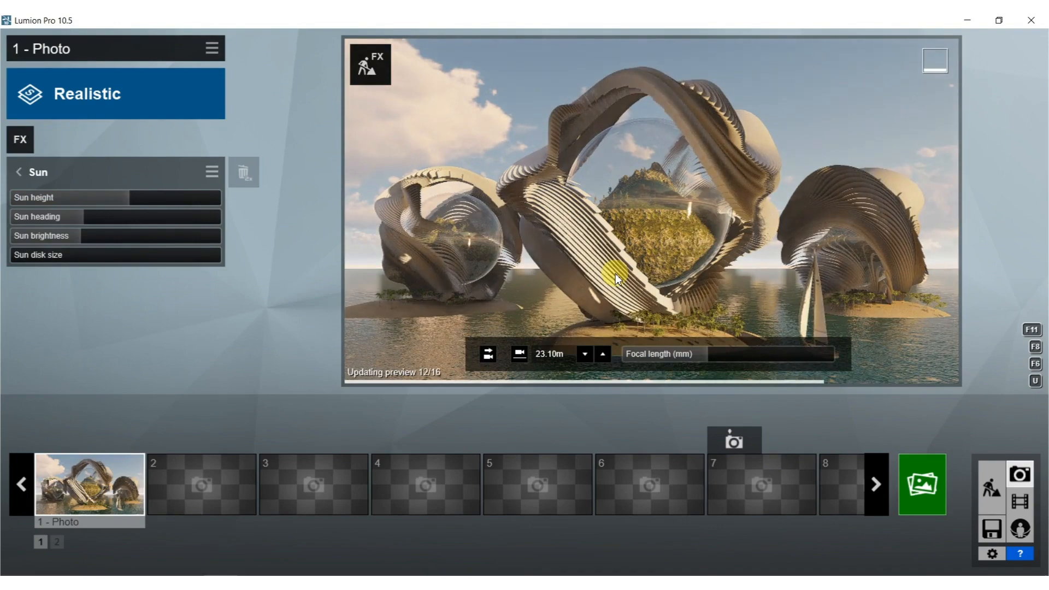
{"action": "left_click_drag", "start_coordinate": [84, 220], "coordinate": [79, 222]}
{"action": "left_click", "coordinate": [566, 191]}
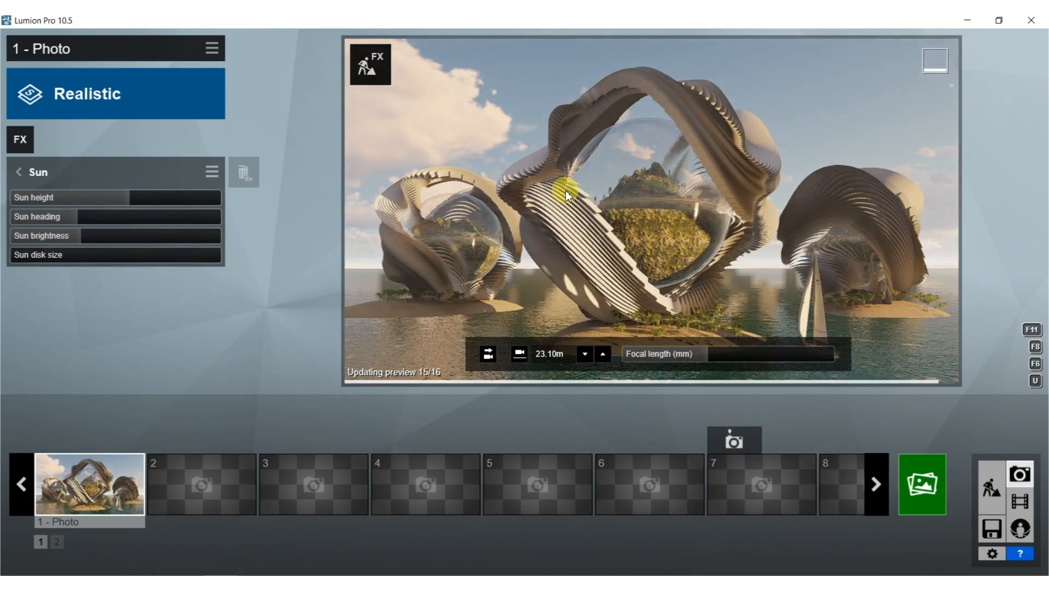
Render the current shot again at Desktop size 1920x1080, overwriting 71.jpg.
{"action": "left_click", "coordinate": [917, 496]}
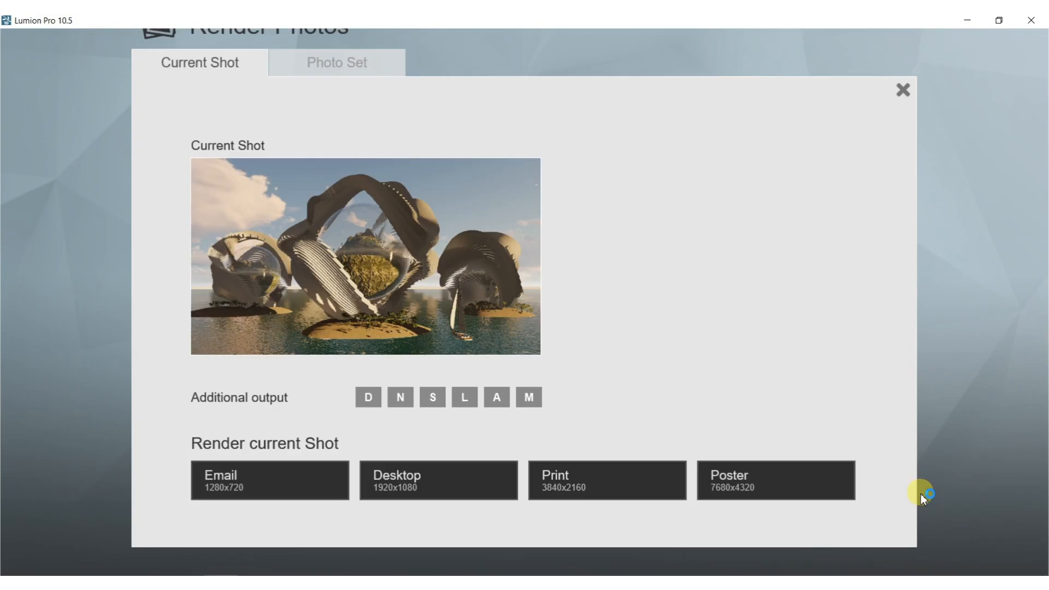
{"action": "left_click", "coordinate": [407, 495]}
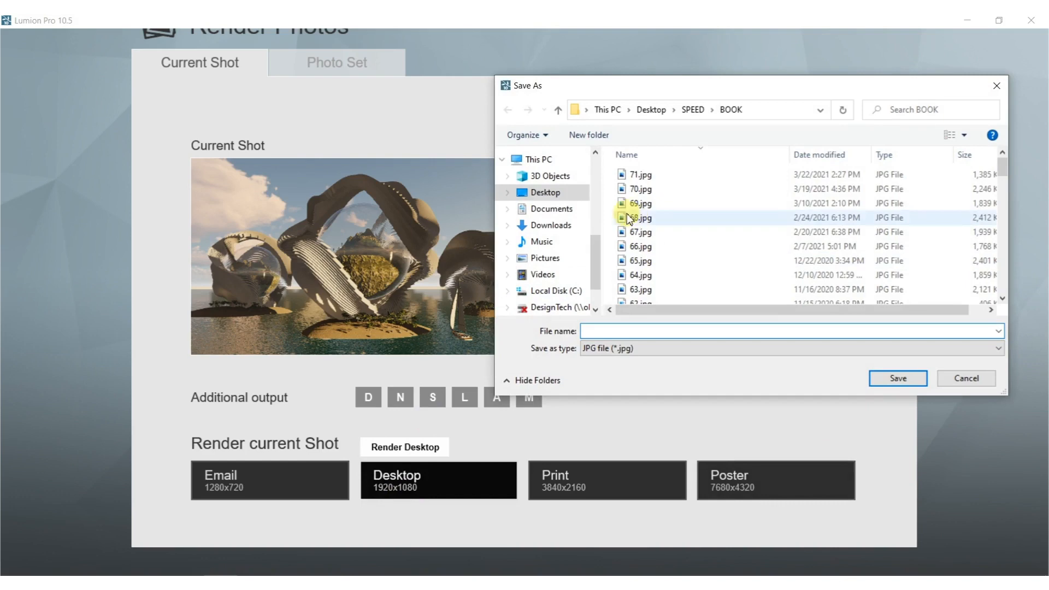
{"action": "left_click", "coordinate": [640, 174]}
{"action": "left_click", "coordinate": [898, 381]}
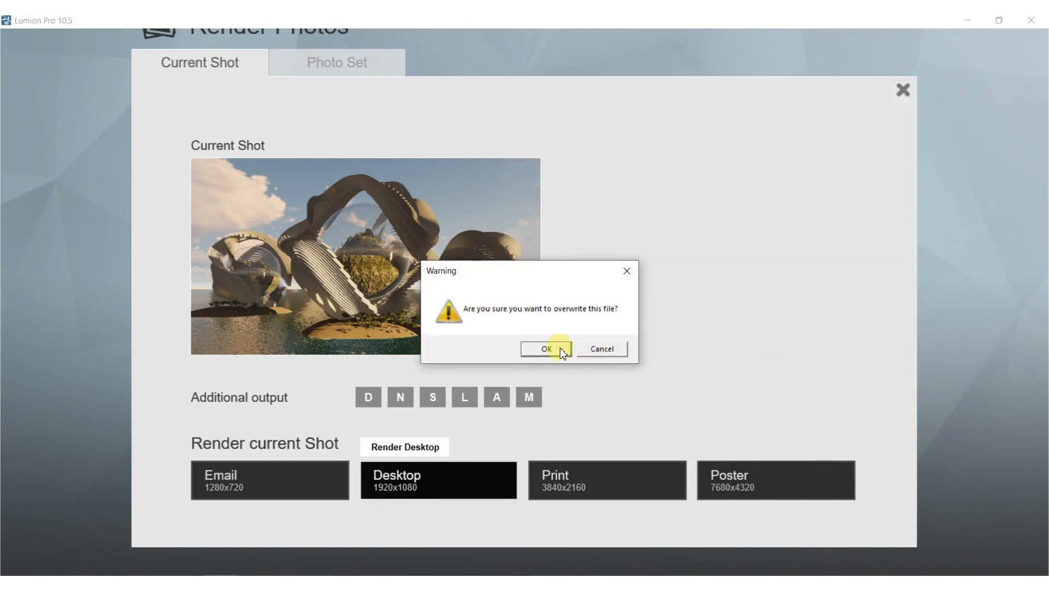
{"action": "left_click", "coordinate": [546, 349]}
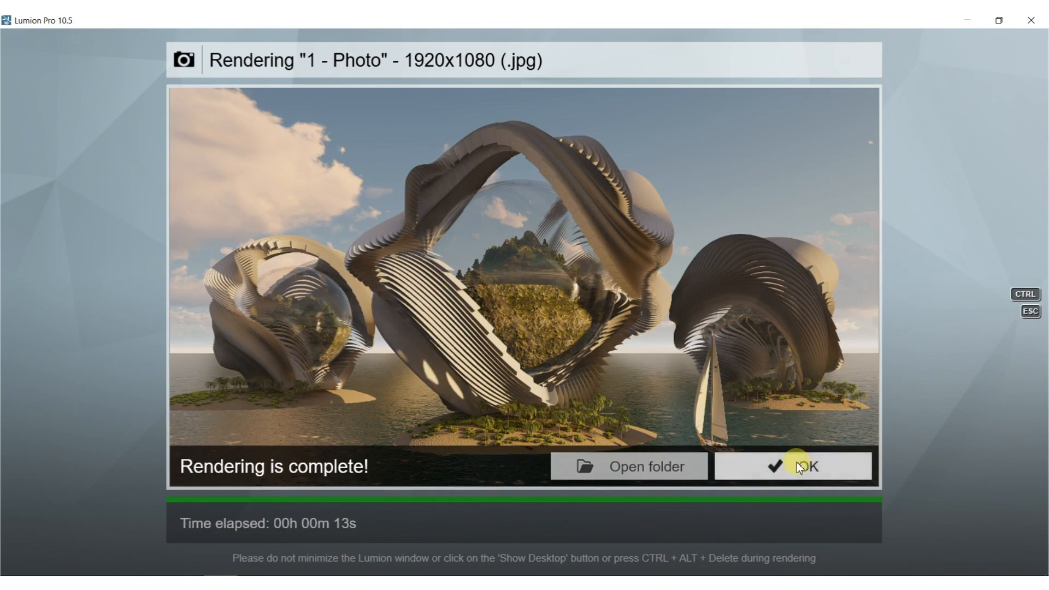
{"action": "left_click", "coordinate": [796, 464]}
Open 71.jpg in Photoshop and examine the central glass sphere and its mountain up close.
{"action": "left_click", "coordinate": [891, 580]}
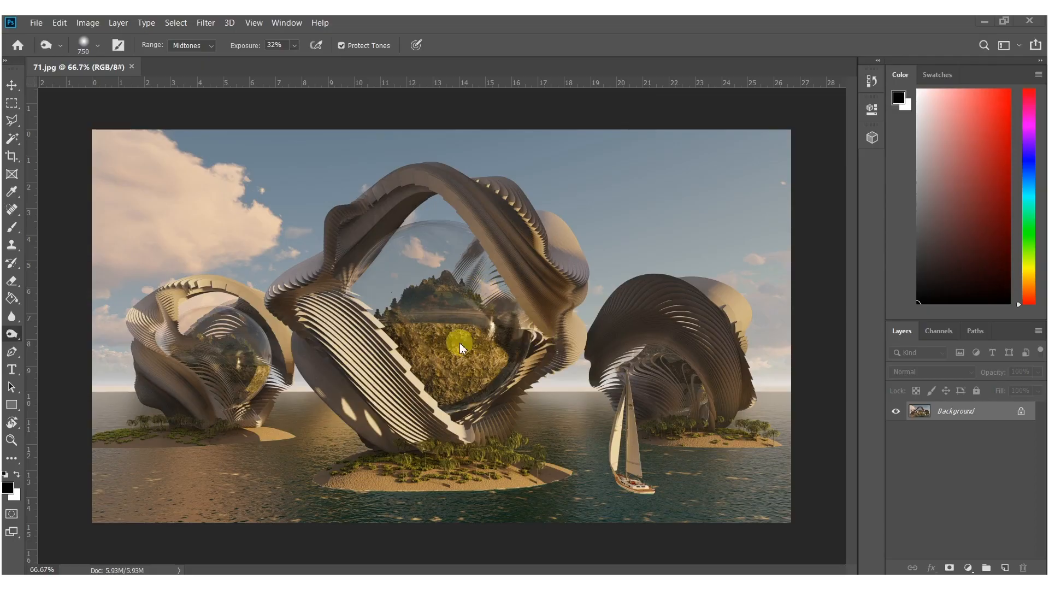
{"action": "scroll", "coordinate": [352, 301], "scroll_direction": "up", "scroll_amount": 5, "text": "alt"}
{"action": "scroll", "coordinate": [377, 305], "scroll_direction": "down", "scroll_amount": 5, "text": "alt"}
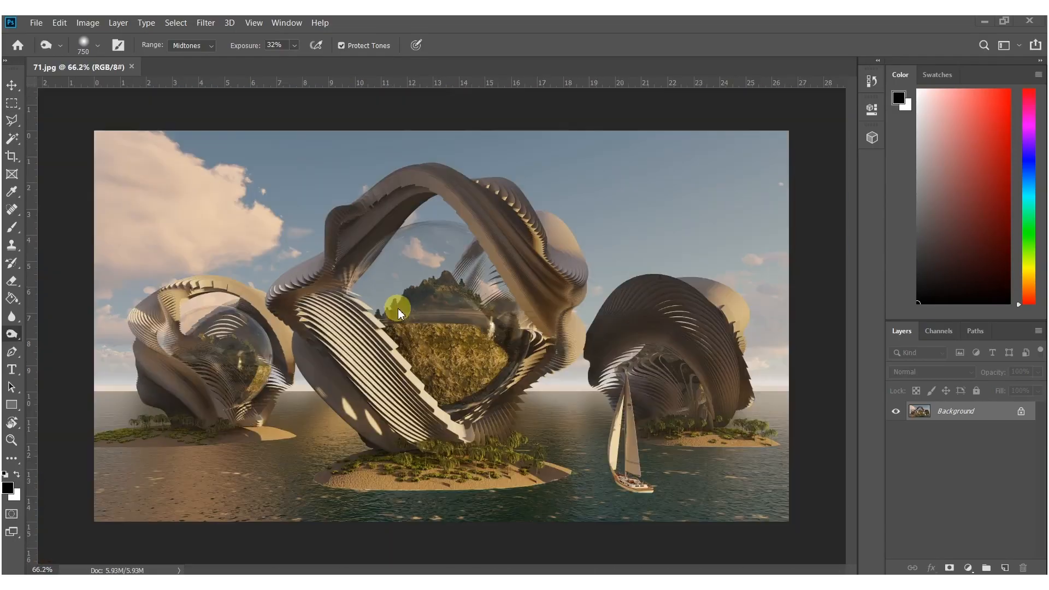
{"action": "scroll", "coordinate": [407, 316], "scroll_direction": "up", "scroll_amount": 3, "text": "alt"}
{"action": "scroll", "coordinate": [408, 228], "scroll_direction": "up", "scroll_amount": 4, "text": "alt"}
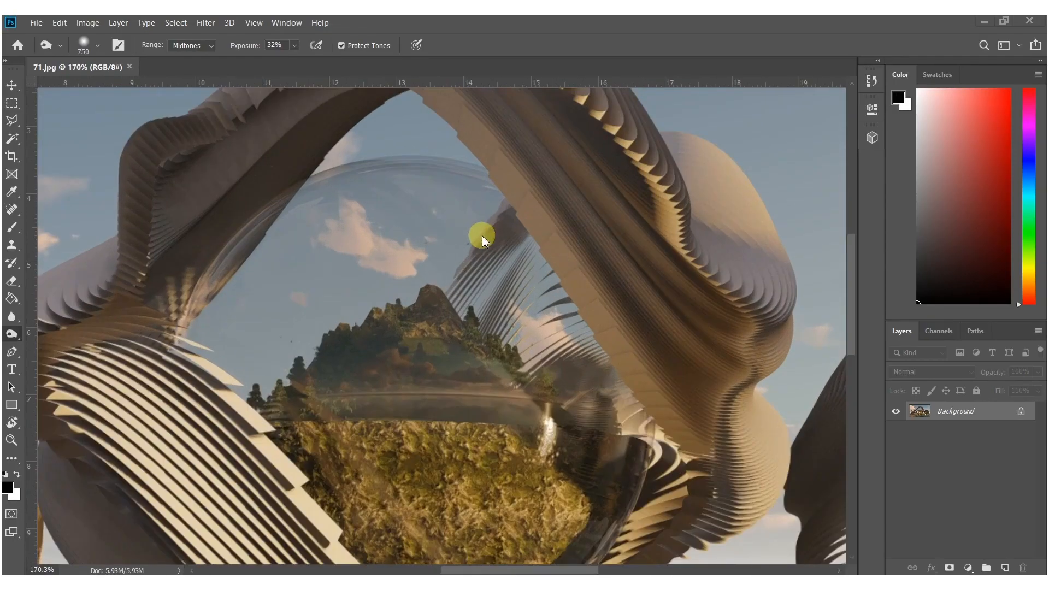
{"action": "scroll", "coordinate": [425, 240], "scroll_direction": "up", "scroll_amount": 5, "text": "alt"}
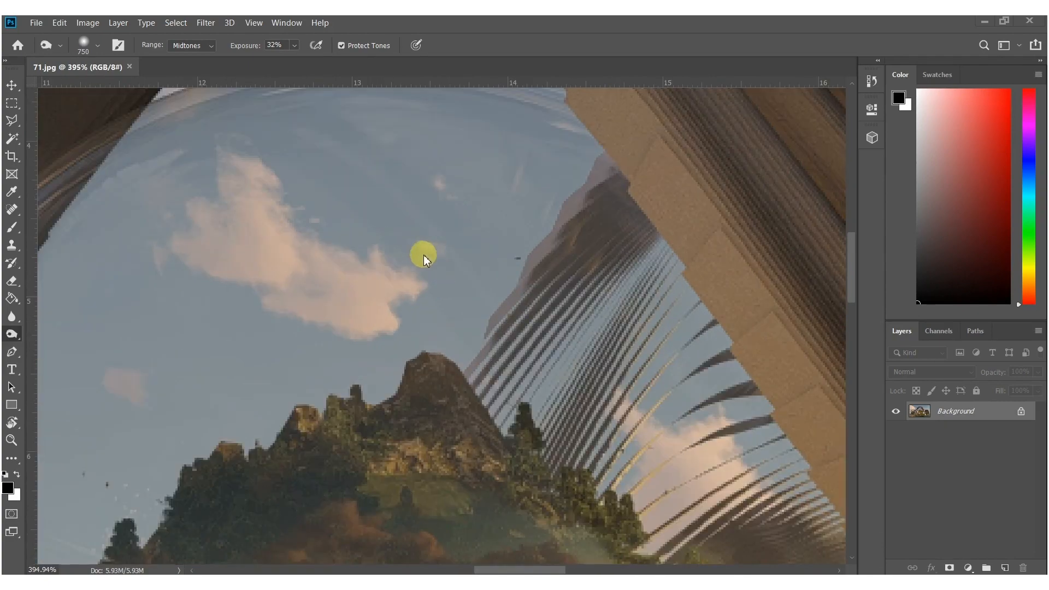
{"action": "scroll", "coordinate": [414, 245], "scroll_direction": "down", "scroll_amount": 8, "text": "alt"}
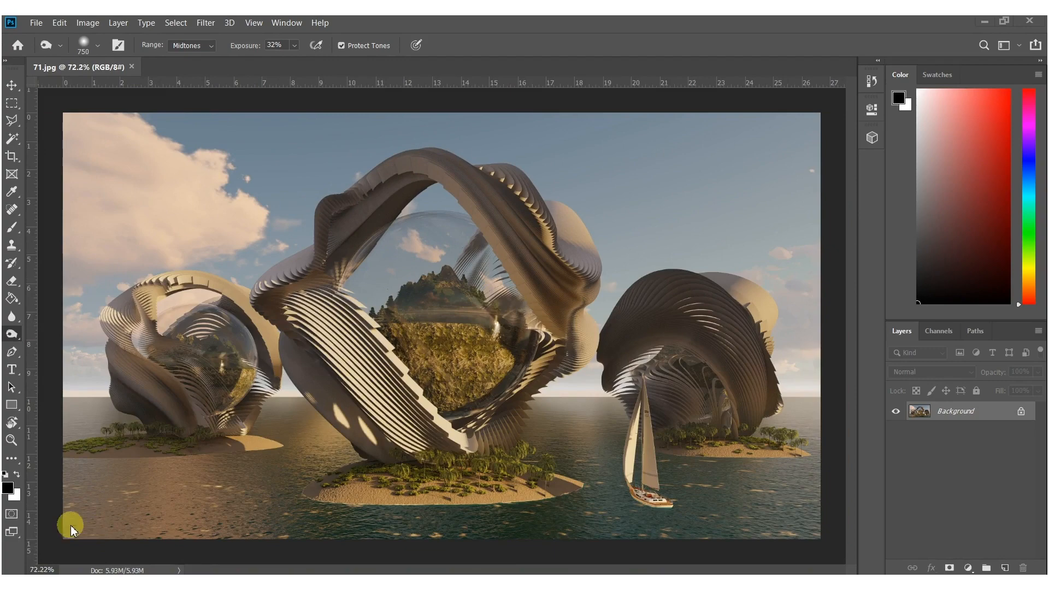
Place birds-flying-transparent-background-hd-png-download.png from the QUICK TEXTURES folder into the render and set its layer blending mode to Multiply.
{"action": "left_click", "coordinate": [148, 585]}
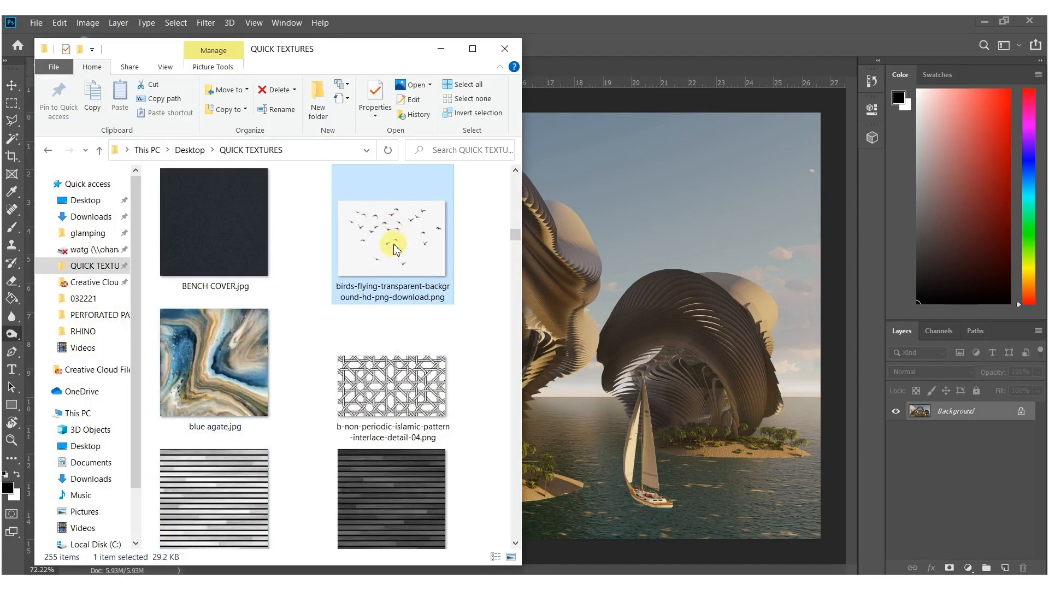
{"action": "left_click_drag", "start_coordinate": [624, 271], "coordinate": [605, 293]}
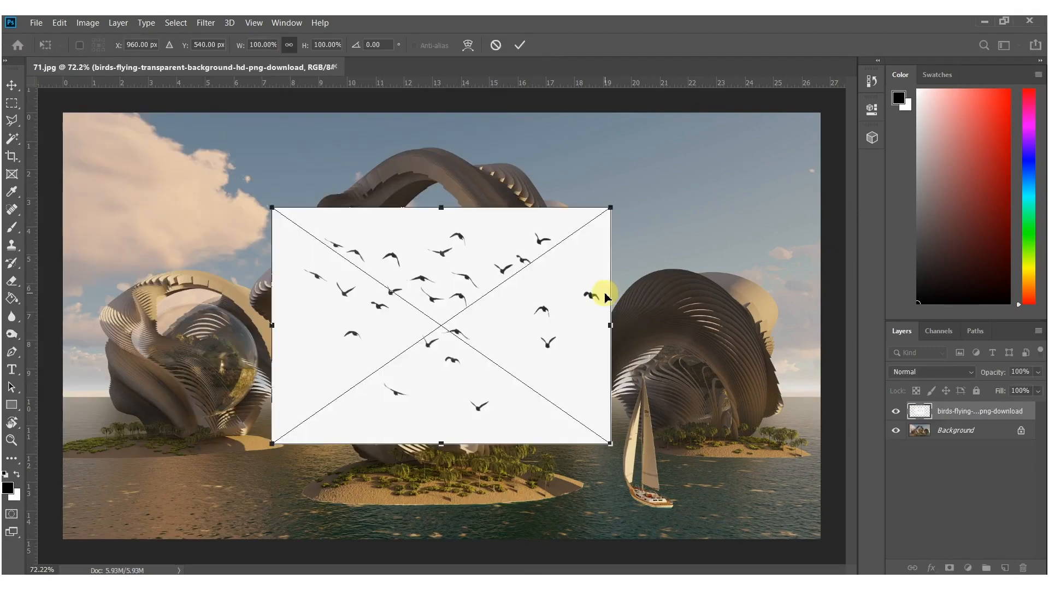
{"action": "key", "text": "Return"}
{"action": "left_click", "coordinate": [923, 366]}
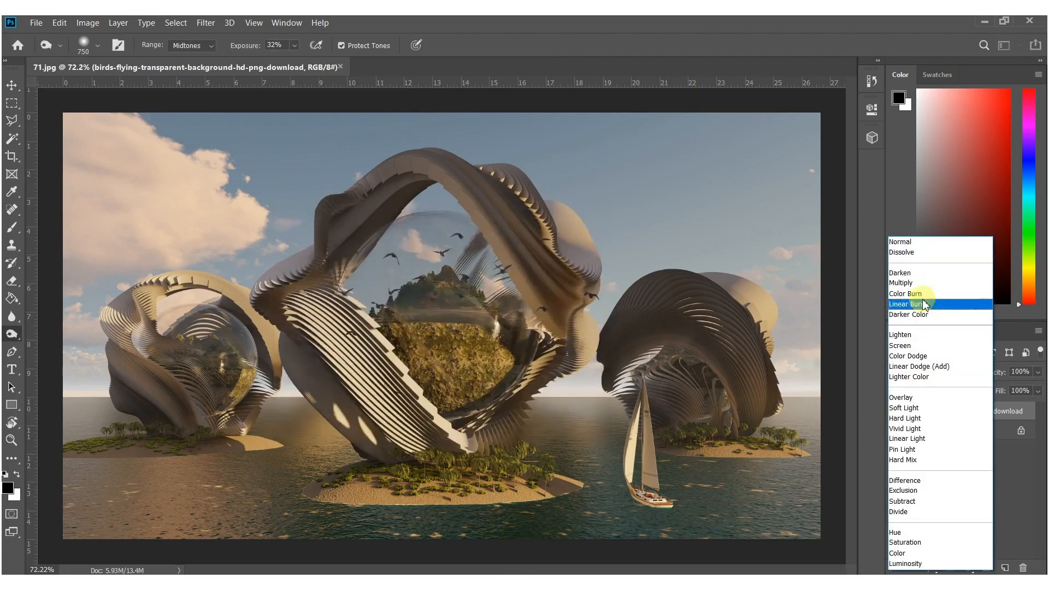
{"action": "left_click", "coordinate": [923, 279]}
Scale the birds layer to about 25.6% and position the flock over the mountain peak inside the central glass sphere.
{"action": "key", "text": "ctrl+t"}
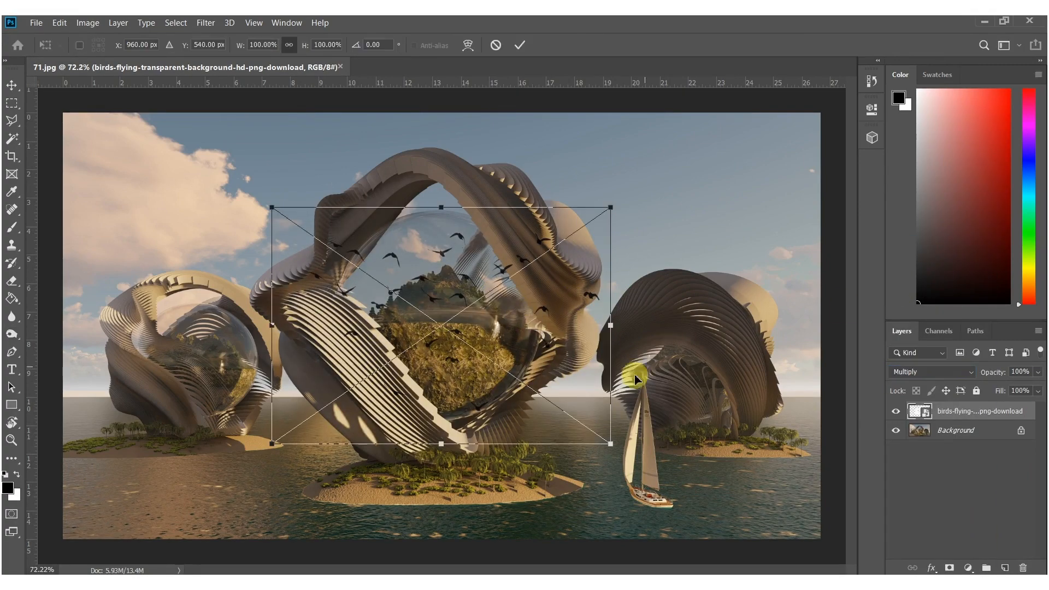
{"action": "left_click_drag", "start_coordinate": [606, 438], "coordinate": [371, 280]}
{"action": "left_click_drag", "start_coordinate": [315, 245], "coordinate": [420, 277]}
{"action": "scroll", "coordinate": [420, 276], "scroll_direction": "up", "scroll_amount": 8, "text": "alt"}
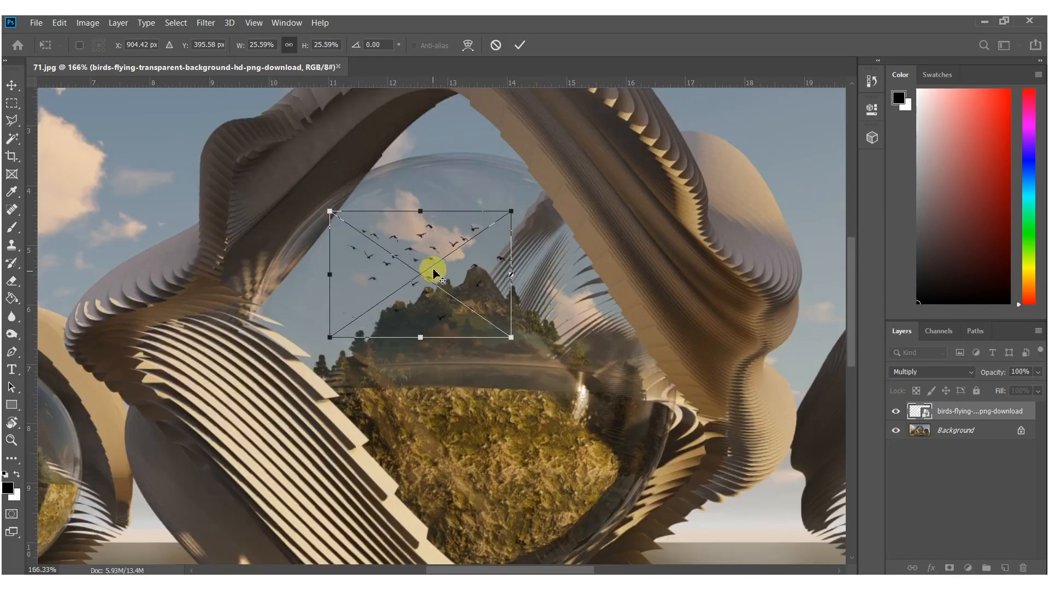
{"action": "key", "text": "alt+space"}
{"action": "left_click", "coordinate": [396, 277]}
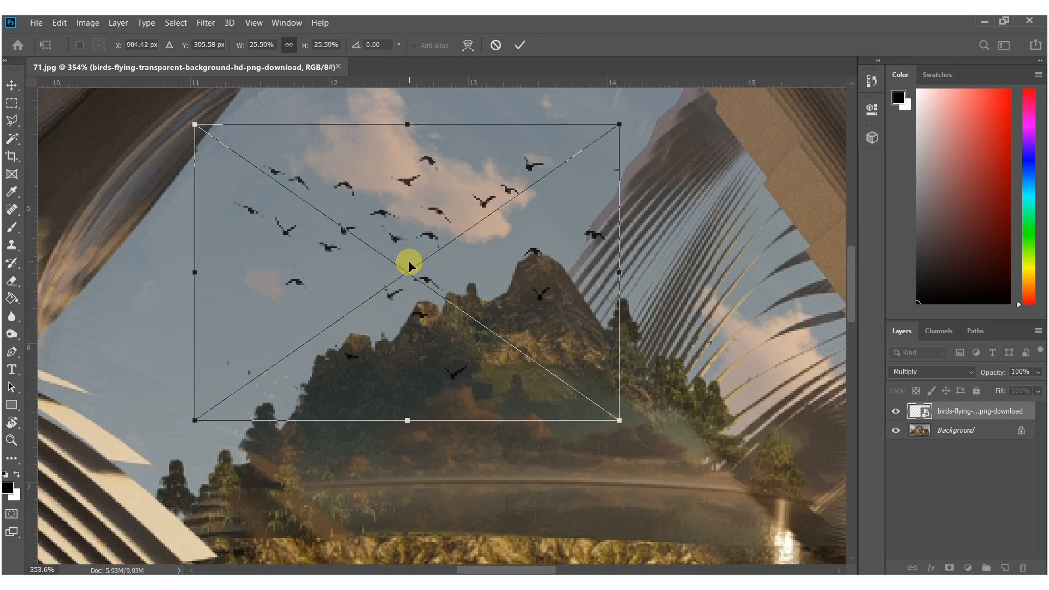
{"action": "key", "text": "Return"}
Rasterize the birds smart object so it can be retouched with the Dodge tool.
{"action": "key", "text": "o"}
{"action": "scroll", "coordinate": [435, 262], "scroll_direction": "down", "scroll_amount": 5, "text": "alt"}
{"action": "mouse_move", "coordinate": [438, 248]}
{"action": "right_mouse_down", "text": "alt"}
{"action": "mouse_move", "coordinate": [447, 251]}
{"action": "mouse_move", "coordinate": [412, 283]}
{"action": "right_mouse_up", "text": "alt"}
{"action": "left_click", "coordinate": [415, 274]}
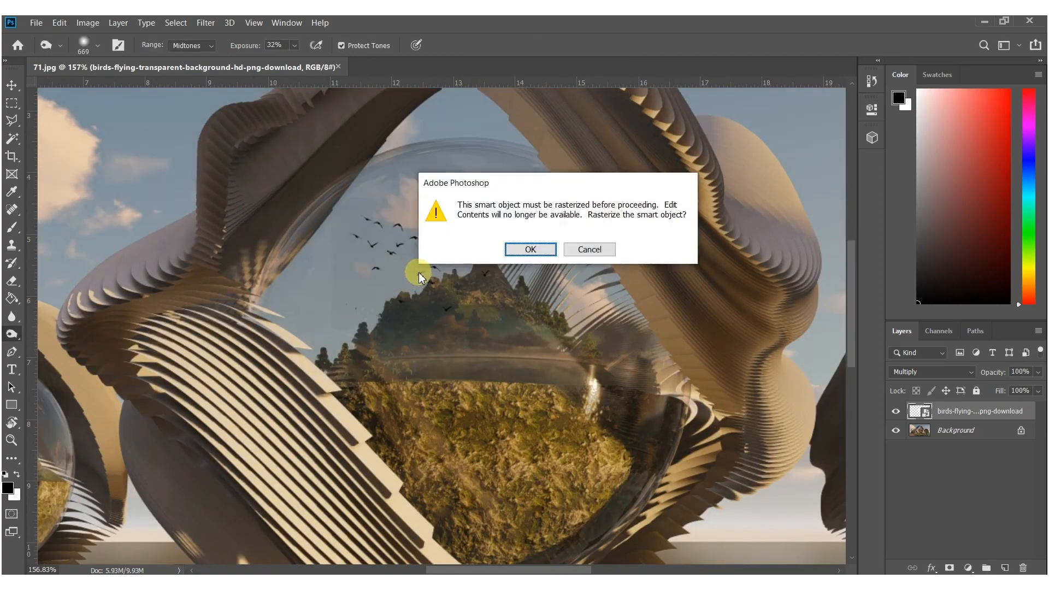
{"action": "left_click", "coordinate": [531, 248]}
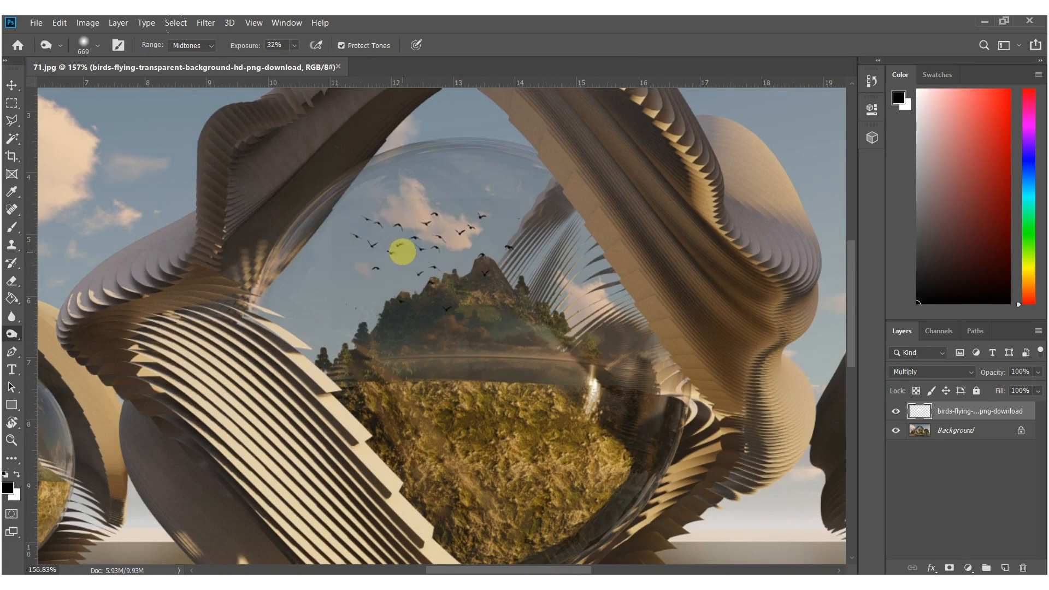
Shift the flock slightly up and left above the mountain and lower the birds layer's opacity to 48%.
{"action": "right_click_drag", "start_coordinate": [428, 267], "coordinate": [401, 302], "text": "alt"}
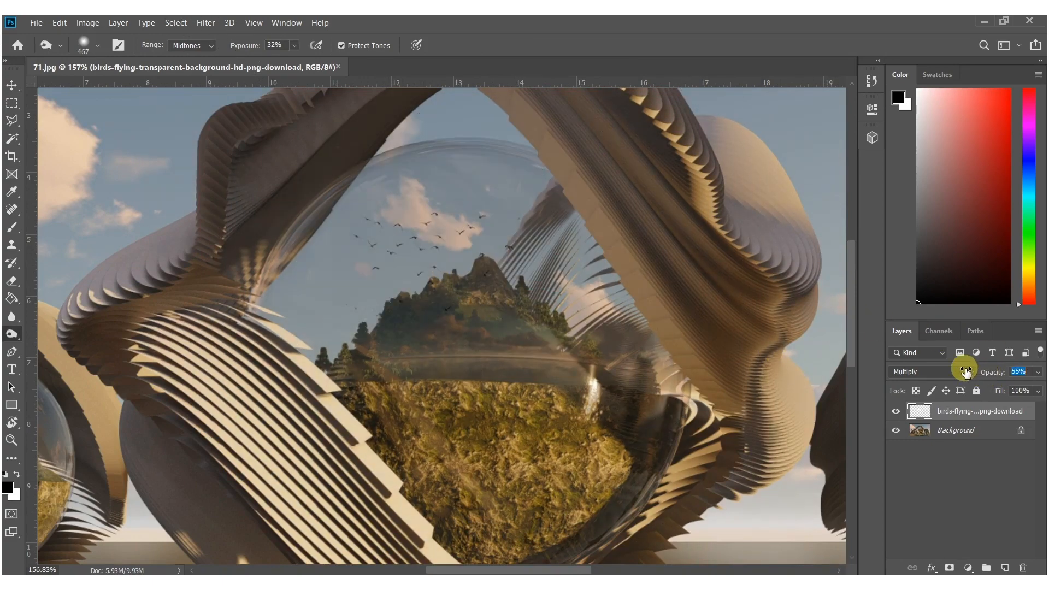
{"action": "left_click_drag", "start_coordinate": [429, 306], "coordinate": [419, 286], "text": "ctrl"}
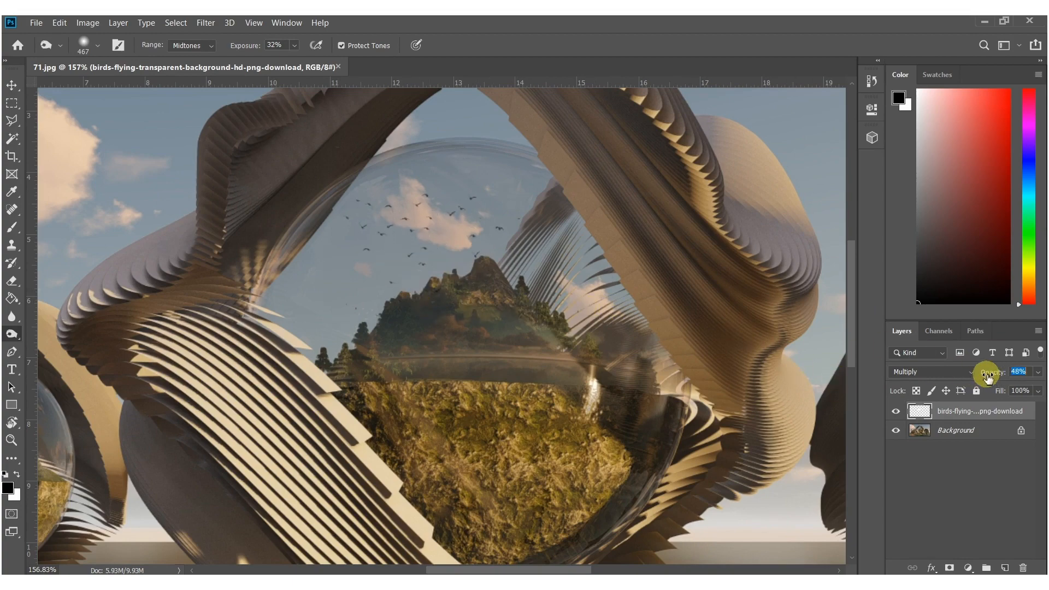
{"action": "scroll", "coordinate": [399, 317], "scroll_direction": "down", "scroll_amount": 3, "text": "alt"}
{"action": "scroll", "coordinate": [417, 278], "scroll_direction": "up", "scroll_amount": 4, "text": "alt"}
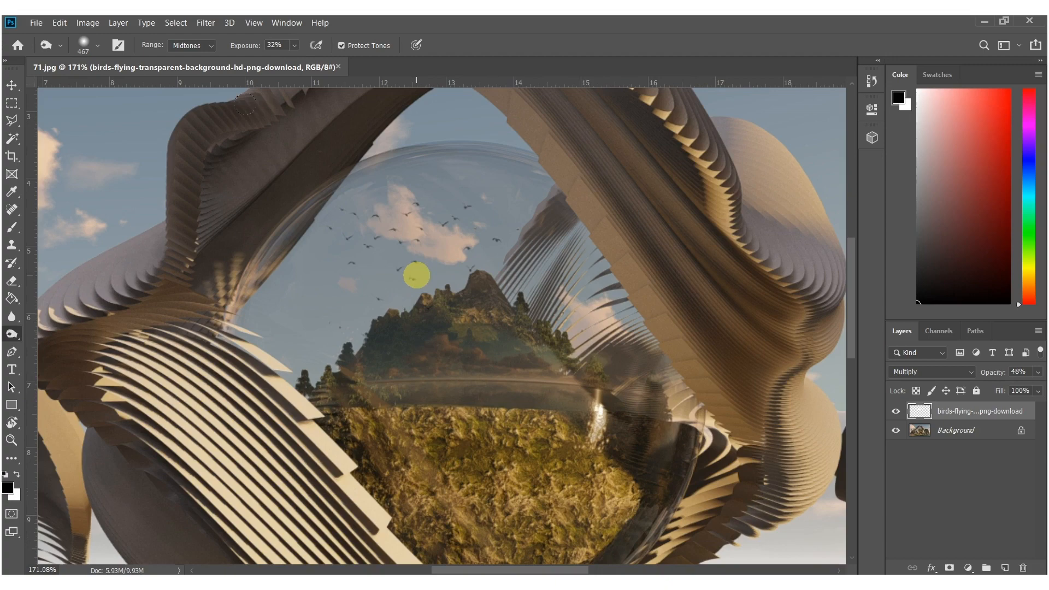
Merge the birds layer with the Background and duplicate the merged image onto a new layer.
{"action": "left_click", "coordinate": [951, 426], "text": "ctrl"}
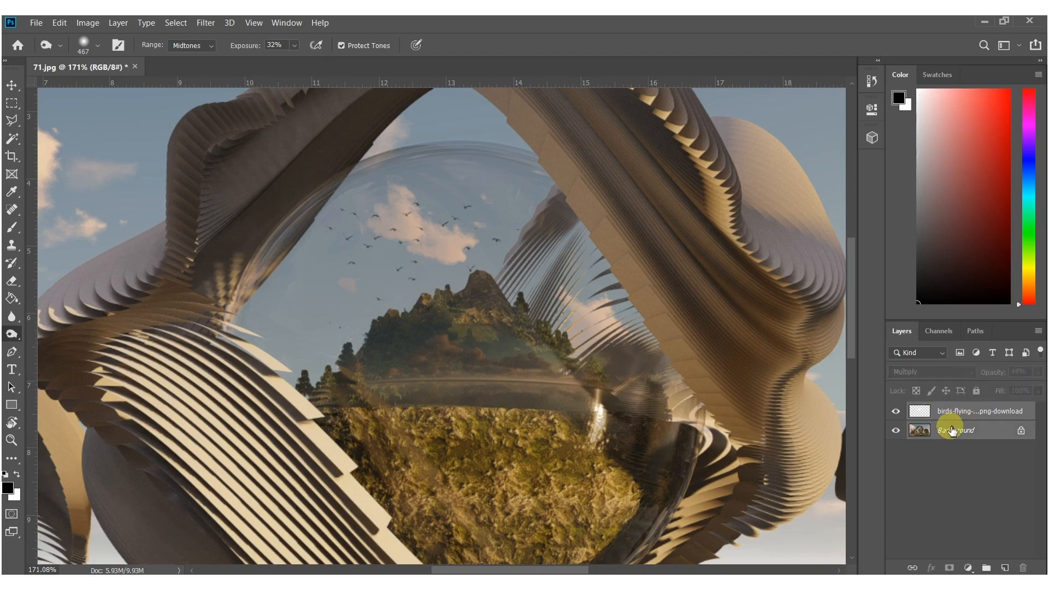
{"action": "right_click", "coordinate": [951, 425]}
{"action": "left_click", "coordinate": [952, 388]}
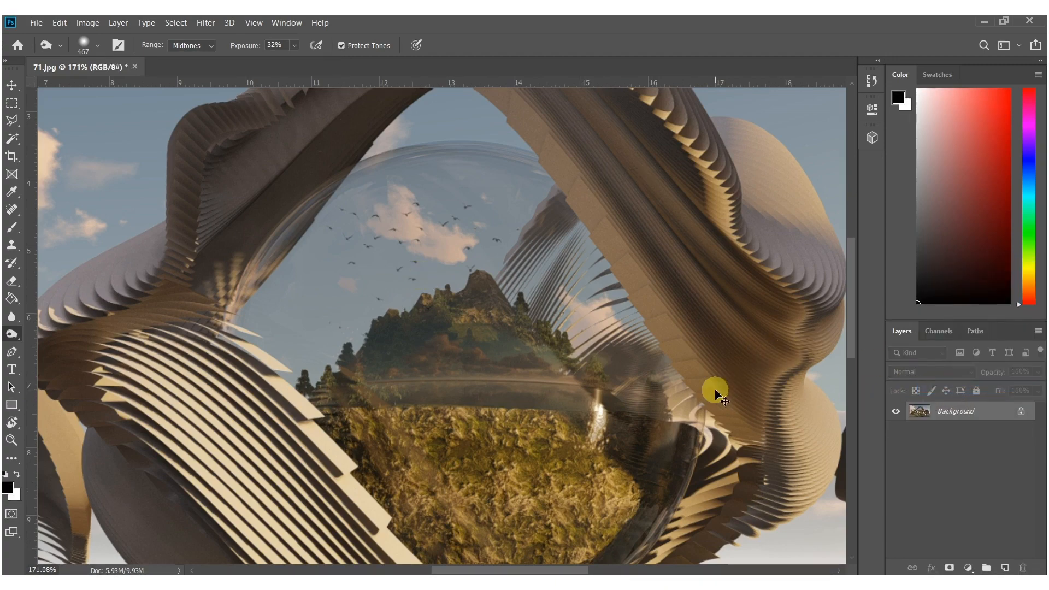
{"action": "key", "text": "ctrl+j"}
Brighten the right and left sphere structures with the Dodge tool on Midtones at 32% exposure, using a large soft brush.
{"action": "scroll", "coordinate": [573, 352], "scroll_direction": "down", "scroll_amount": 3, "text": "alt"}
{"action": "scroll", "coordinate": [533, 367], "scroll_direction": "down", "scroll_amount": 1, "text": "alt"}
{"action": "right_click_drag", "start_coordinate": [508, 363], "coordinate": [645, 398], "text": "alt"}
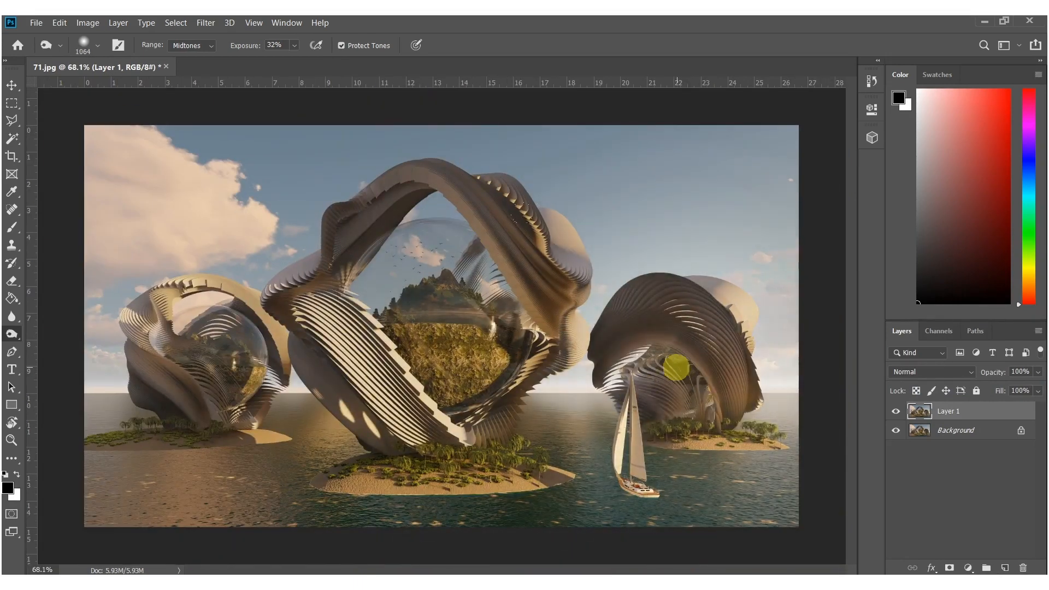
{"action": "mouse_move", "coordinate": [547, 360]}
{"action": "right_mouse_down", "text": "alt"}
{"action": "mouse_move", "coordinate": [410, 355]}
{"action": "mouse_move", "coordinate": [418, 368]}
{"action": "right_mouse_up", "text": "alt"}
{"action": "mouse_move", "coordinate": [246, 361]}
{"action": "left_mouse_down"}
{"action": "mouse_move", "coordinate": [171, 351]}
{"action": "mouse_move", "coordinate": [227, 370]}
{"action": "mouse_move", "coordinate": [259, 350]}
{"action": "mouse_move", "coordinate": [252, 362]}
{"action": "left_mouse_up"}
Dodge the central sphere's mountain and the right side of its wavy ring, reducing the brush to 630 px.
{"action": "right_click_drag", "start_coordinate": [389, 329], "coordinate": [348, 330], "text": "alt"}
{"action": "left_click_drag", "start_coordinate": [457, 299], "coordinate": [452, 283]}
{"action": "right_click_drag", "start_coordinate": [439, 307], "coordinate": [401, 307], "text": "alt"}
{"action": "mouse_move", "coordinate": [442, 272]}
{"action": "left_mouse_down"}
{"action": "mouse_move", "coordinate": [518, 268]}
{"action": "mouse_move", "coordinate": [539, 304]}
{"action": "left_mouse_up"}
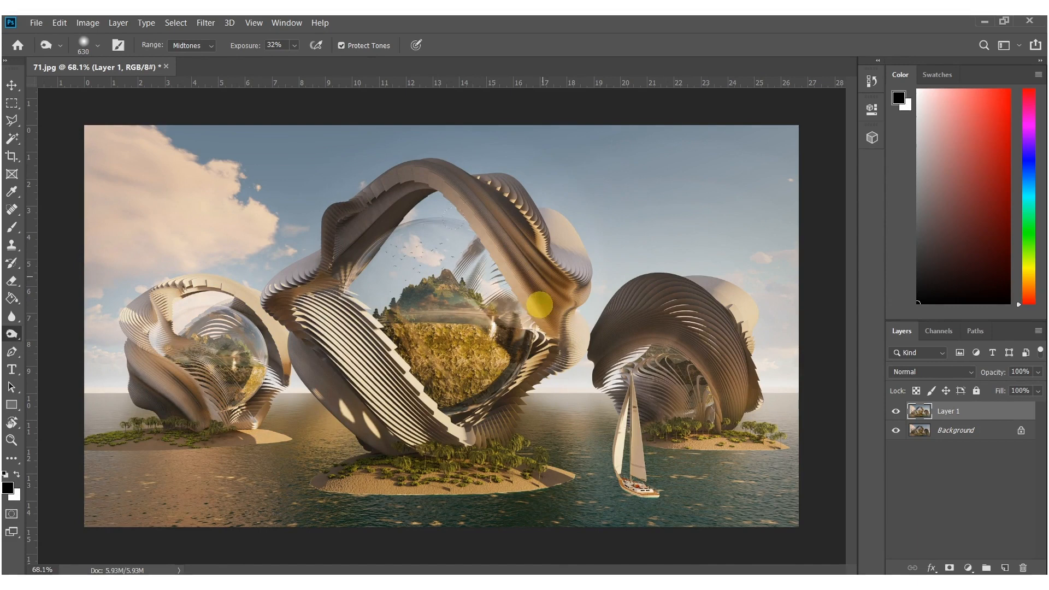
Dodge the horizon and islands on both sides of the image and the upper part of the central cliff.
{"action": "mouse_move", "coordinate": [328, 373]}
{"action": "left_mouse_down"}
{"action": "mouse_move", "coordinate": [347, 388]}
{"action": "mouse_move", "coordinate": [339, 444]}
{"action": "mouse_move", "coordinate": [87, 436]}
{"action": "mouse_move", "coordinate": [67, 391]}
{"action": "mouse_move", "coordinate": [95, 385]}
{"action": "left_mouse_up"}
{"action": "left_click_drag", "start_coordinate": [570, 411], "coordinate": [814, 394]}
{"action": "mouse_move", "coordinate": [402, 324]}
{"action": "left_mouse_down"}
{"action": "mouse_move", "coordinate": [421, 272]}
{"action": "mouse_move", "coordinate": [432, 343]}
{"action": "mouse_move", "coordinate": [314, 197]}
{"action": "mouse_move", "coordinate": [420, 202]}
{"action": "mouse_move", "coordinate": [514, 309]}
{"action": "left_mouse_up"}
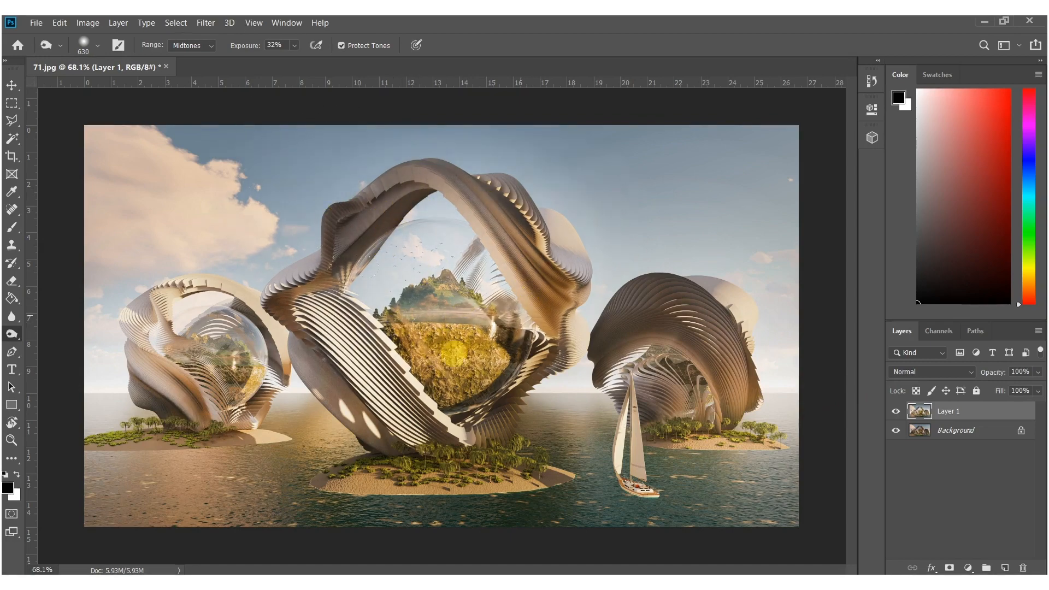
Apply Auto Color and Auto Contrast to the duplicated image layer.
{"action": "left_click", "coordinate": [89, 23]}
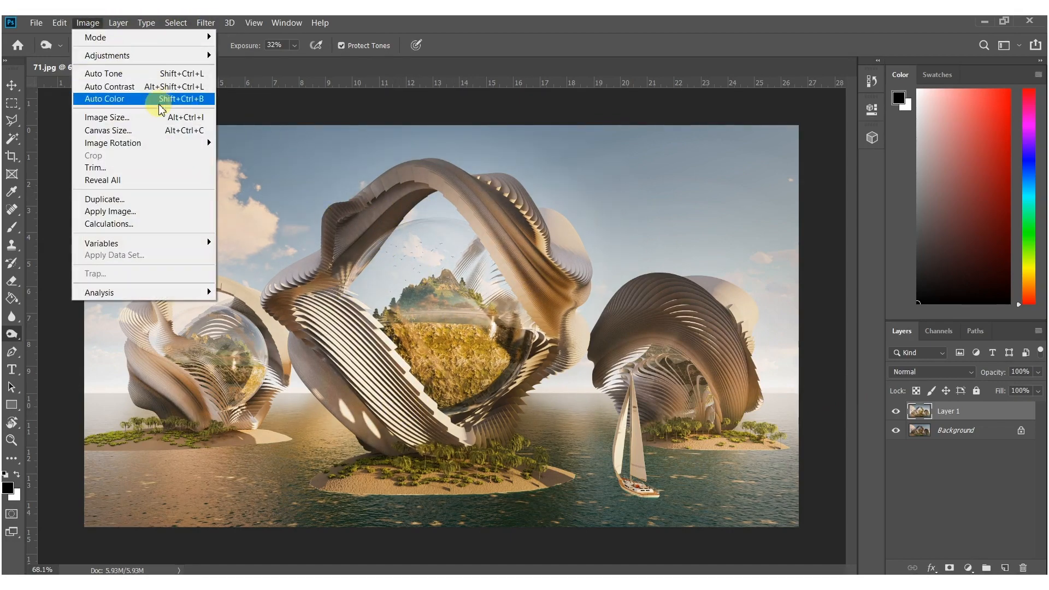
{"action": "left_click", "coordinate": [146, 99]}
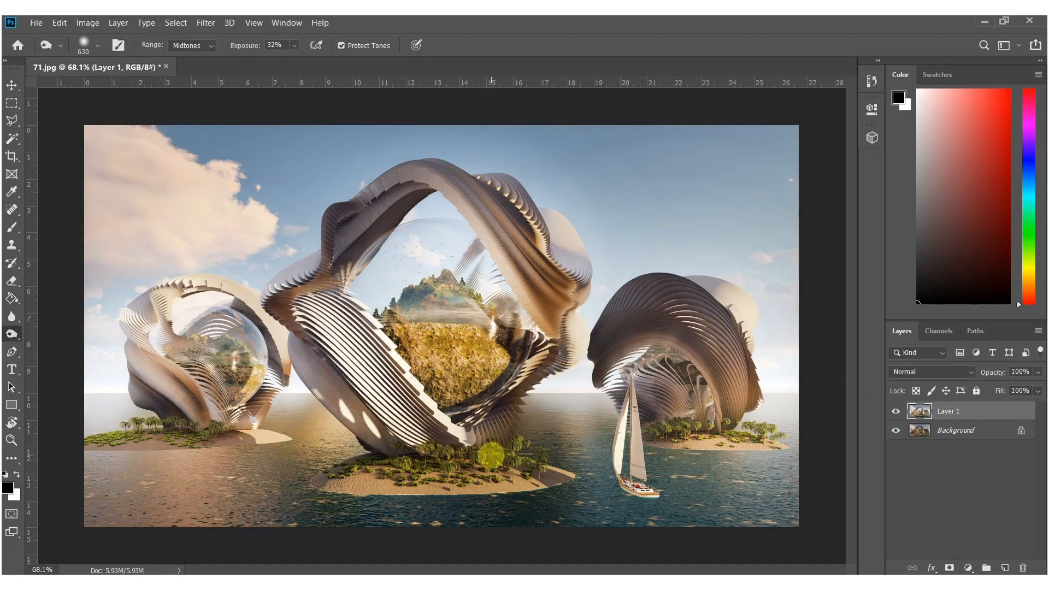
{"action": "left_click", "coordinate": [88, 23]}
{"action": "left_click", "coordinate": [98, 90]}
{"action": "left_click", "coordinate": [299, 369]}
Add a new layer and paint a soft black vignette along the image's lower and upper edges with a 716 px brush.
{"action": "scroll", "coordinate": [402, 410], "scroll_direction": "down", "scroll_amount": 3, "text": "alt"}
{"action": "scroll", "coordinate": [422, 376], "scroll_direction": "up", "scroll_amount": 1, "text": "alt"}
{"action": "key", "text": "ctrl+shift+n"}
{"action": "key", "text": "Return"}
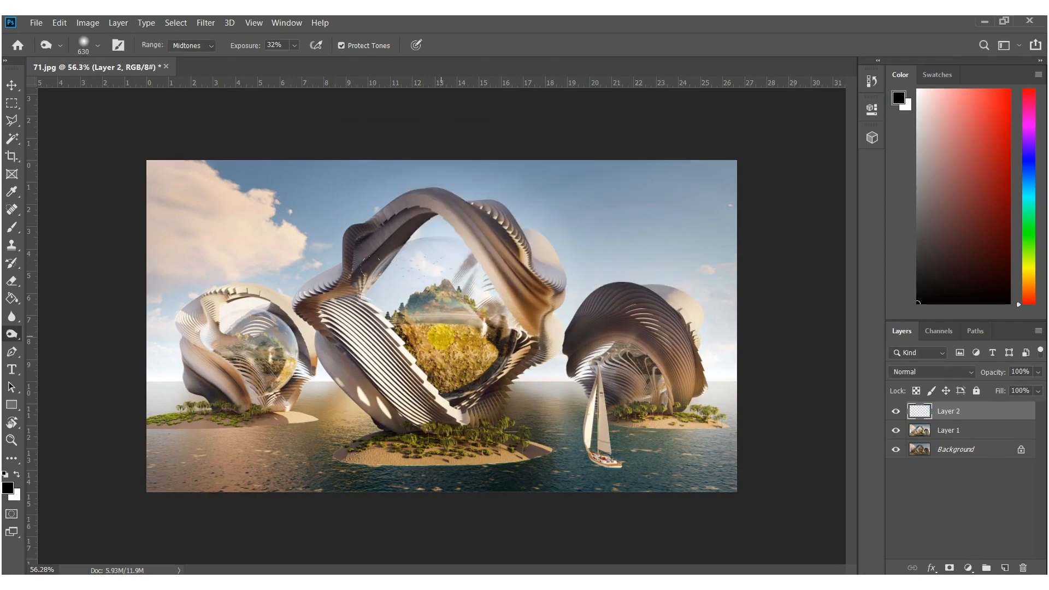
{"action": "key", "text": "b"}
{"action": "scroll", "coordinate": [442, 328], "scroll_direction": "down", "scroll_amount": 2, "text": "alt"}
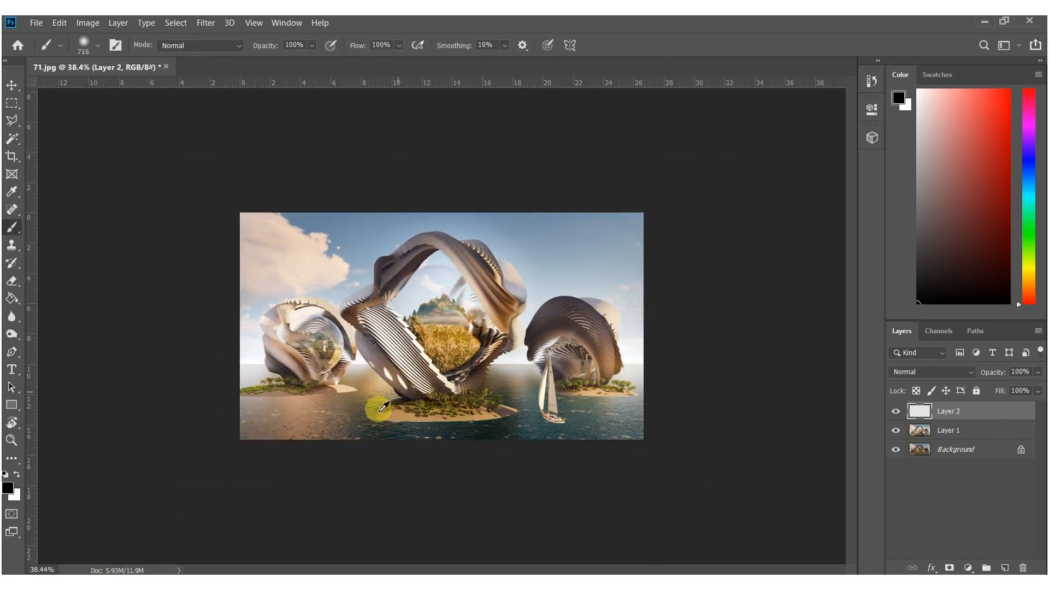
{"action": "mouse_move", "coordinate": [312, 490]}
{"action": "left_mouse_down"}
{"action": "mouse_move", "coordinate": [733, 478]}
{"action": "mouse_move", "coordinate": [106, 481]}
{"action": "left_mouse_up"}
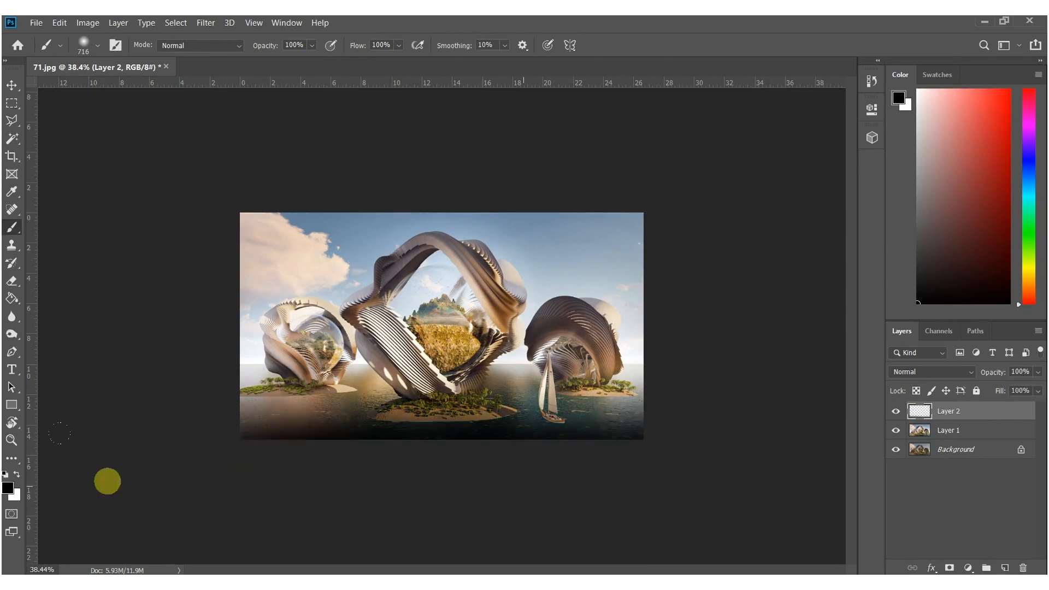
{"action": "left_click_drag", "start_coordinate": [147, 175], "coordinate": [867, 150]}
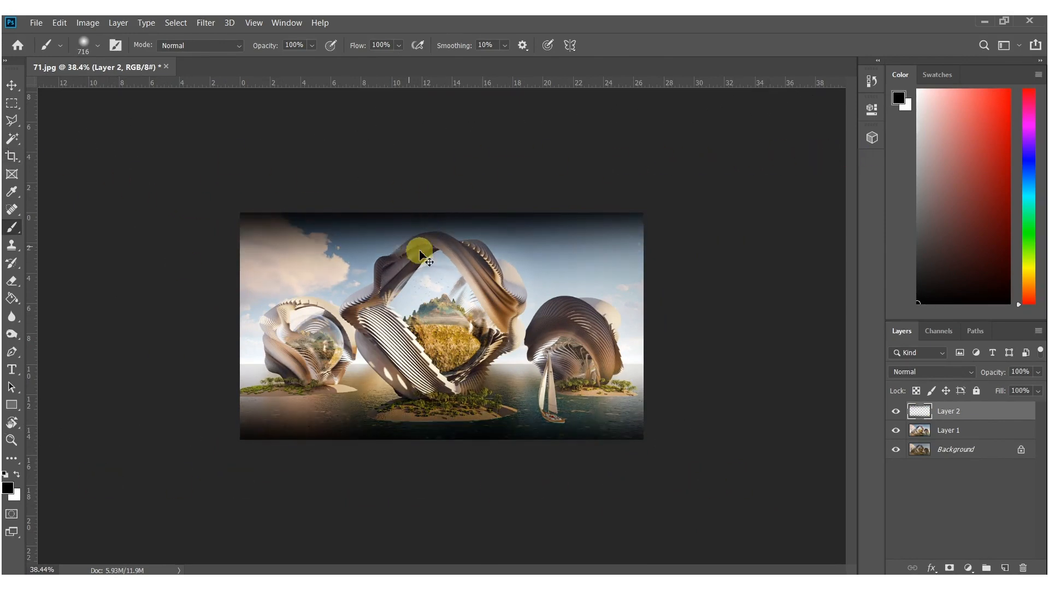
Stretch the vignette layer vertically a little beyond the image's top and bottom edges.
{"action": "key", "text": "ctrl+t"}
{"action": "left_click_drag", "start_coordinate": [444, 211], "coordinate": [443, 200]}
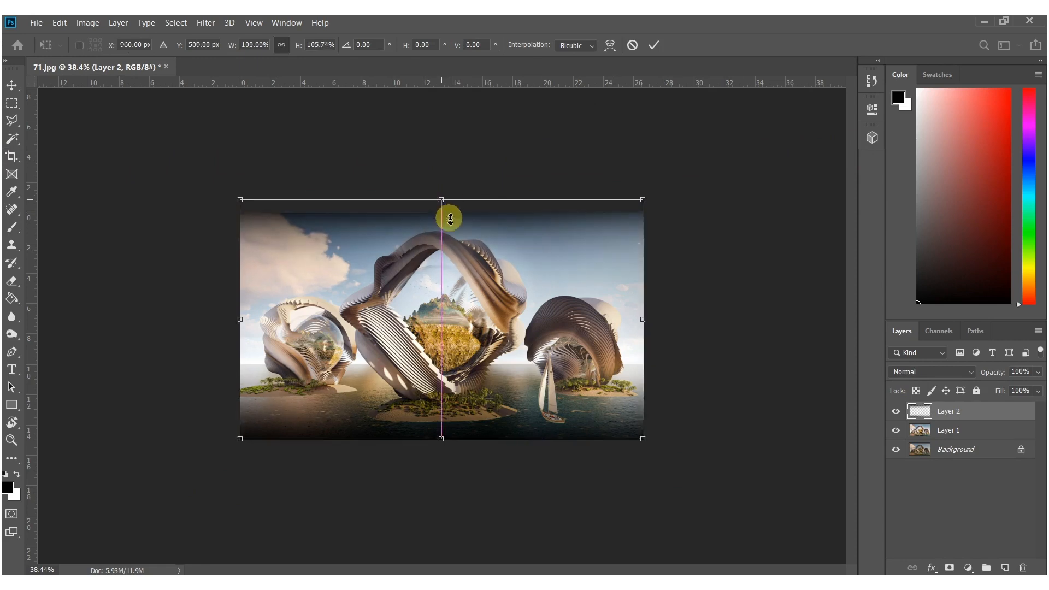
{"action": "left_click_drag", "start_coordinate": [442, 440], "coordinate": [442, 452]}
{"action": "key", "text": "Return"}
Lower the vignette layer's opacity to 66% and soften it with a 997 px soft eraser.
{"action": "key", "text": "b"}
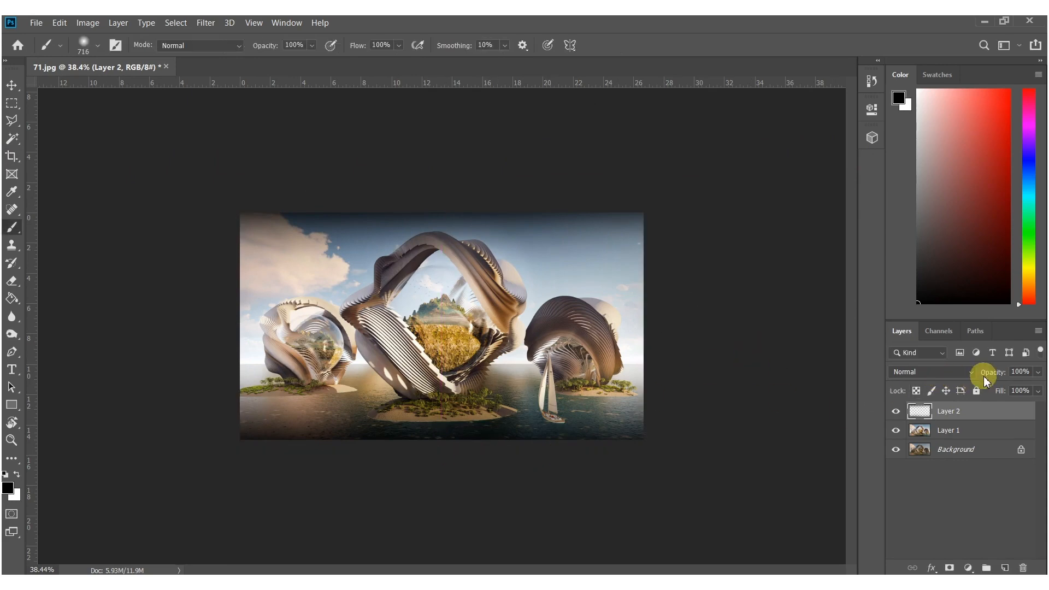
{"action": "left_click_drag", "start_coordinate": [992, 374], "coordinate": [974, 374]}
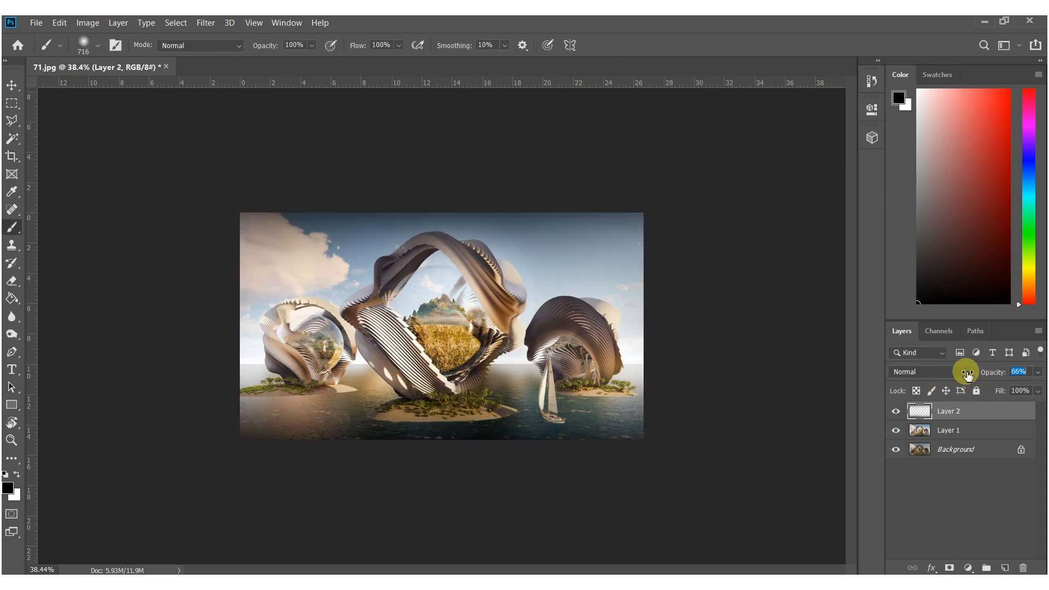
{"action": "key", "text": "e"}
{"action": "mouse_move", "coordinate": [437, 339]}
{"action": "right_mouse_down", "text": "alt"}
{"action": "mouse_move", "coordinate": [287, 339]}
{"action": "mouse_move", "coordinate": [281, 326]}
{"action": "right_mouse_up", "text": "alt"}
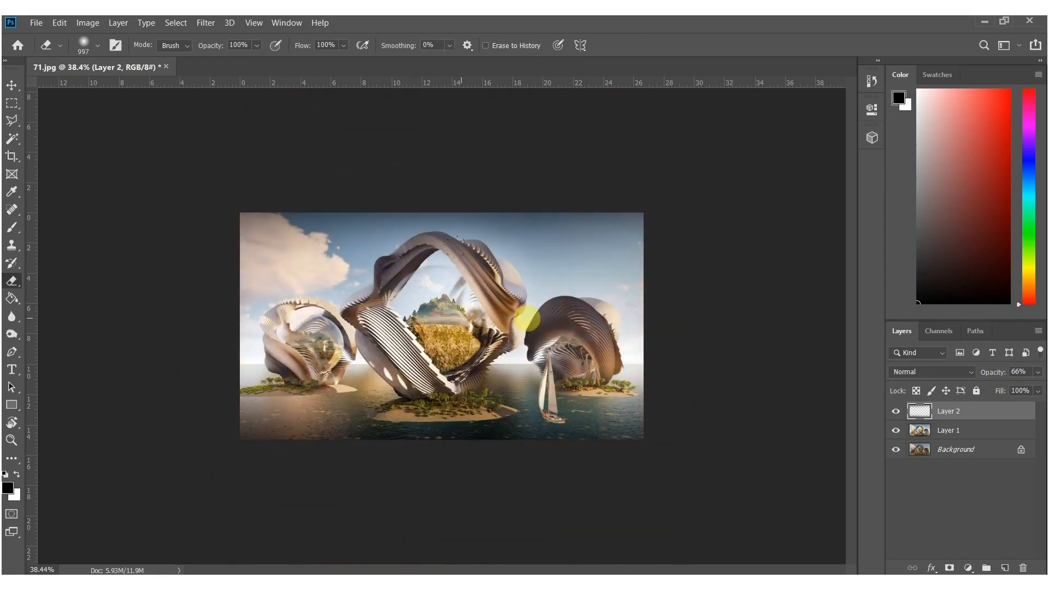
{"action": "key", "text": "ctrl+0"}
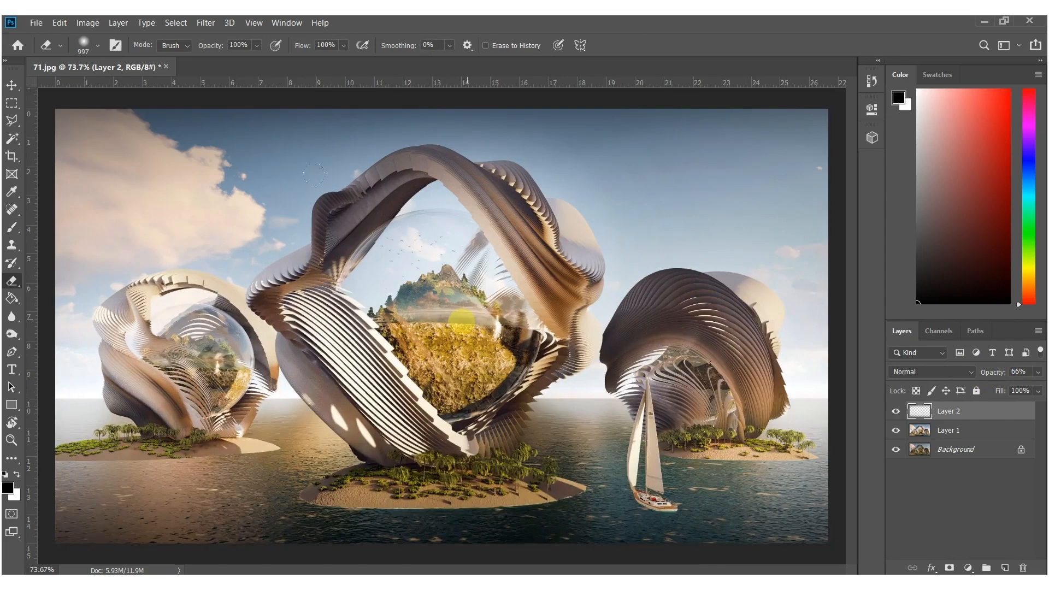
On the duplicated image layer, dodge the interiors of the right and left spheres with the 630 px brush.
{"action": "key", "text": "o"}
{"action": "left_click", "coordinate": [953, 435]}
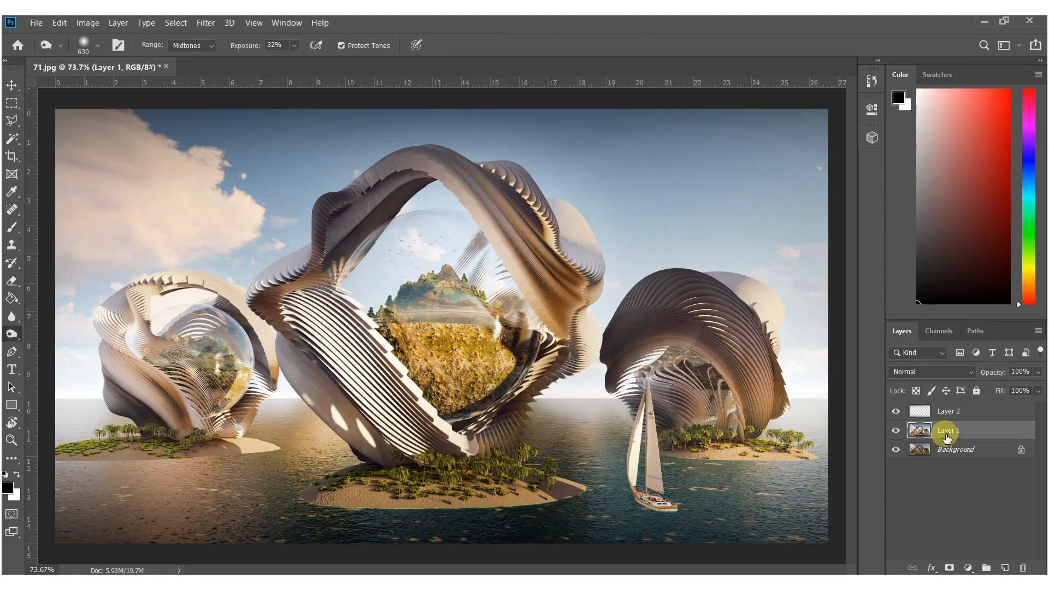
{"action": "left_click_drag", "start_coordinate": [683, 347], "coordinate": [685, 354]}
{"action": "scroll", "coordinate": [623, 420], "scroll_direction": "down", "scroll_amount": 2, "text": "alt"}
{"action": "scroll", "coordinate": [240, 364], "scroll_direction": "up", "scroll_amount": 3, "text": "alt"}
{"action": "left_click", "coordinate": [198, 363]}
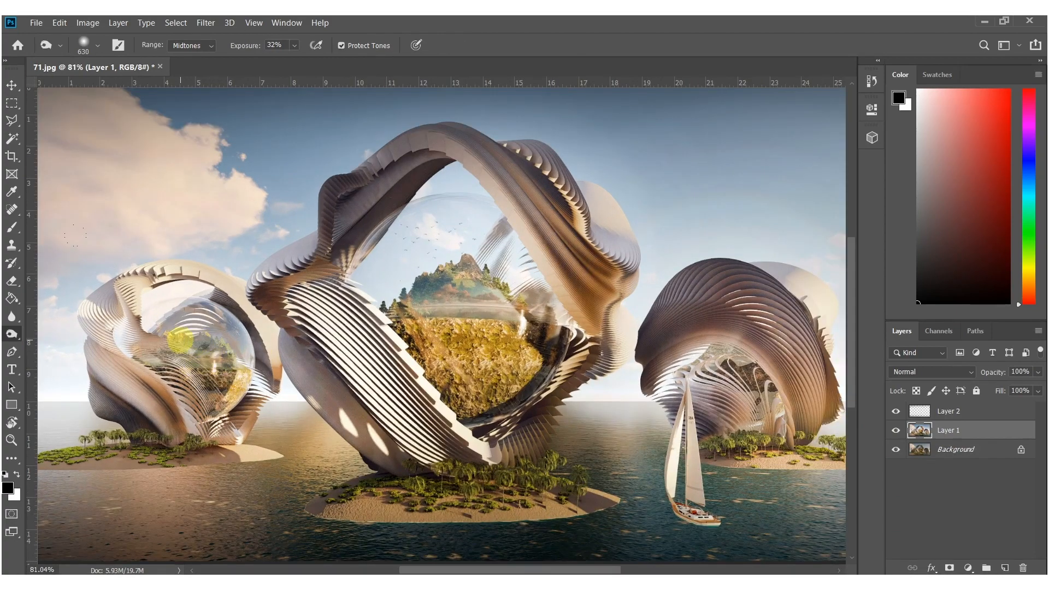
Reduce the Dodge brush to 109 px and brighten the vegetation inside the left glass sphere.
{"action": "right_click_drag", "start_coordinate": [192, 370], "coordinate": [89, 362], "text": "alt"}
{"action": "scroll", "coordinate": [205, 349], "scroll_direction": "up", "scroll_amount": 9, "text": "alt"}
{"action": "right_click_drag", "start_coordinate": [196, 344], "coordinate": [61, 344], "text": "alt"}
{"action": "left_click_drag", "start_coordinate": [153, 338], "coordinate": [206, 368]}
{"action": "scroll", "coordinate": [290, 388], "scroll_direction": "down", "scroll_amount": 6, "text": "alt"}
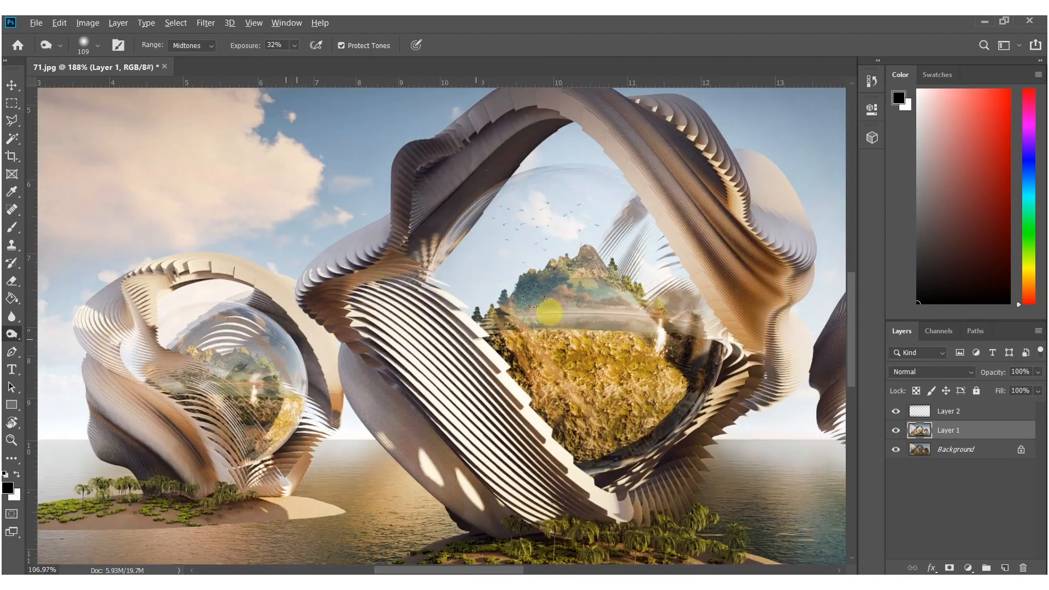
Dodge the right edge of the cliff below the waterfall inside the central sphere.
{"action": "scroll", "coordinate": [604, 336], "scroll_direction": "up", "scroll_amount": 7, "text": "alt"}
{"action": "mouse_move", "coordinate": [695, 366]}
{"action": "left_mouse_down"}
{"action": "mouse_move", "coordinate": [721, 389]}
{"action": "mouse_move", "coordinate": [729, 441]}
{"action": "left_mouse_up"}
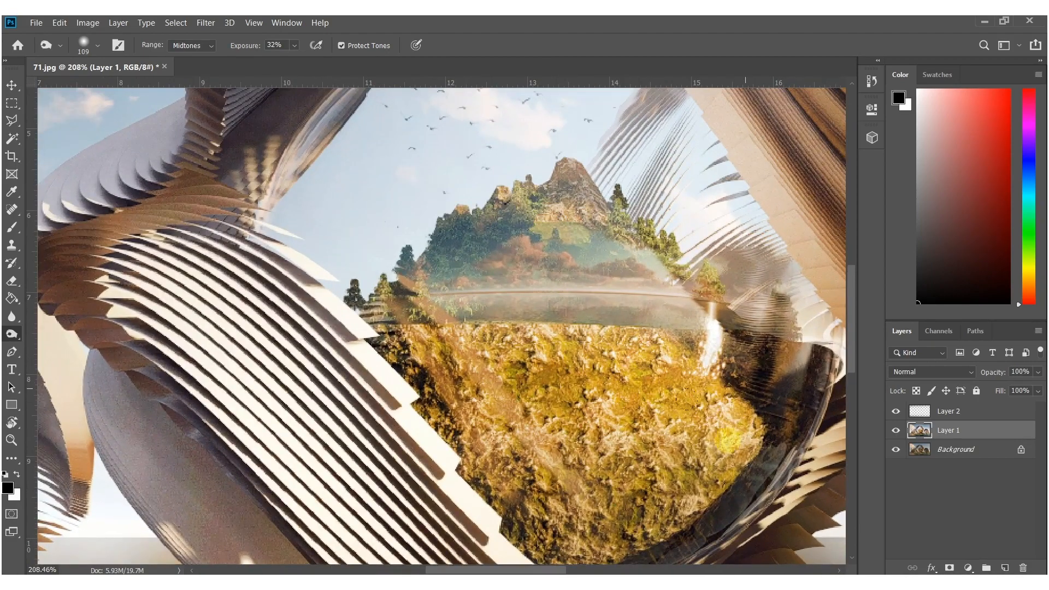
Enlarge the Dodge brush to 229 px and brighten the vegetation on the central and left islands.
{"action": "scroll", "coordinate": [681, 363], "scroll_direction": "down", "scroll_amount": 12, "text": "alt"}
{"action": "scroll", "coordinate": [443, 499], "scroll_direction": "up", "scroll_amount": 3, "text": "alt"}
{"action": "right_click_drag", "start_coordinate": [431, 496], "coordinate": [477, 494], "text": "alt"}
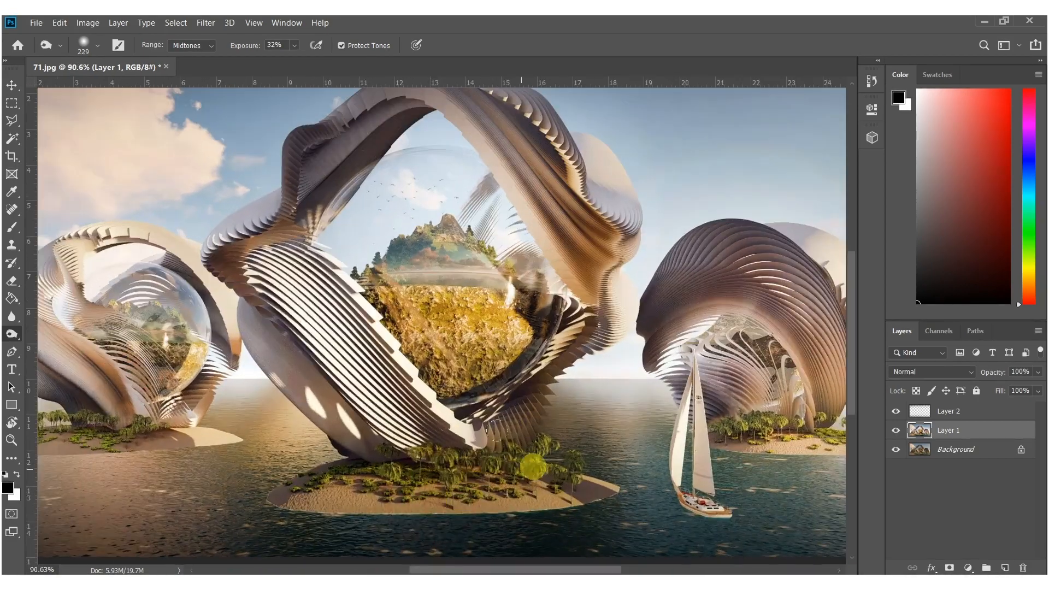
{"action": "mouse_move", "coordinate": [423, 473]}
{"action": "left_mouse_down"}
{"action": "mouse_move", "coordinate": [415, 484]}
{"action": "mouse_move", "coordinate": [550, 481]}
{"action": "left_mouse_up"}
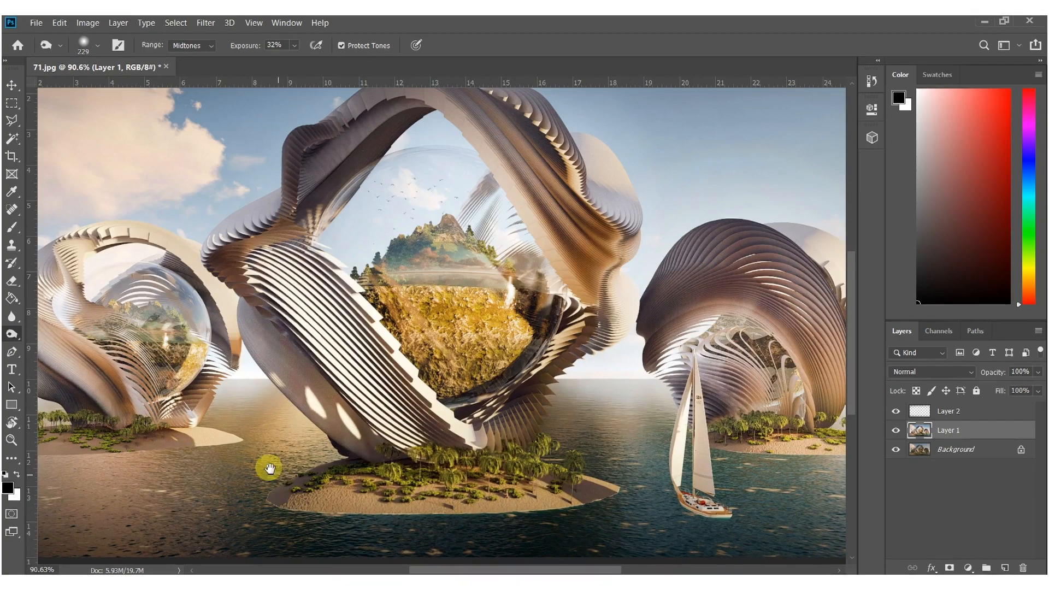
{"action": "left_click_drag", "start_coordinate": [269, 469], "coordinate": [456, 446]}
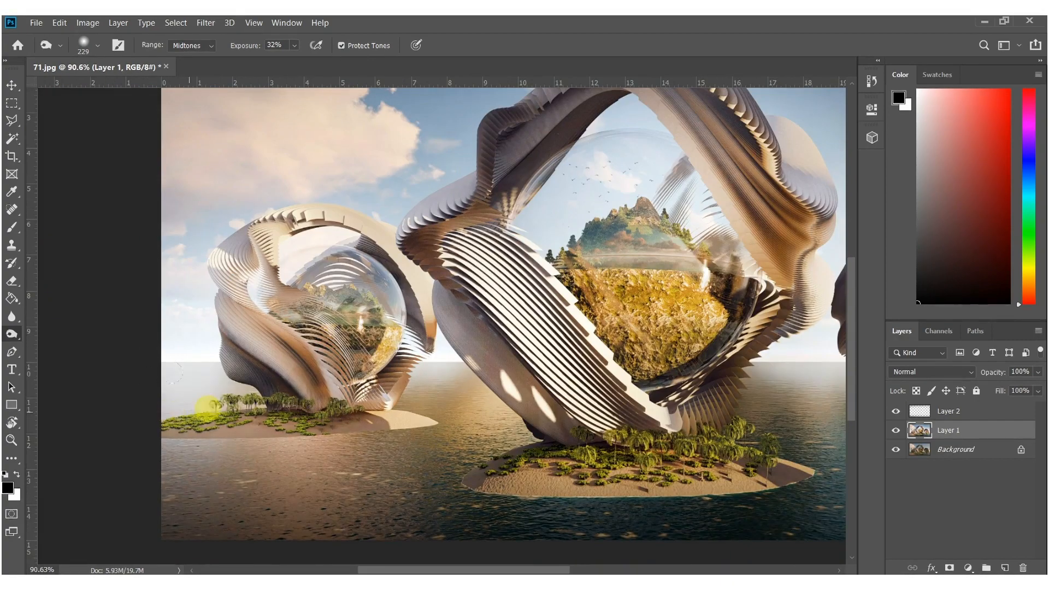
Dodge the interior of the right sphere structure behind the sailboat with a 312 px brush.
{"action": "scroll", "coordinate": [206, 405], "scroll_direction": "down", "scroll_amount": 4, "text": "alt"}
{"action": "scroll", "coordinate": [771, 344], "scroll_direction": "up", "scroll_amount": 5, "text": "alt"}
{"action": "mouse_move", "coordinate": [770, 302]}
{"action": "right_mouse_down", "text": "alt"}
{"action": "mouse_move", "coordinate": [808, 300]}
{"action": "mouse_move", "coordinate": [775, 279]}
{"action": "right_mouse_up", "text": "alt"}
{"action": "left_click_drag", "start_coordinate": [753, 294], "coordinate": [763, 326]}
{"action": "scroll", "coordinate": [660, 466], "scroll_direction": "down", "scroll_amount": 4, "text": "alt"}
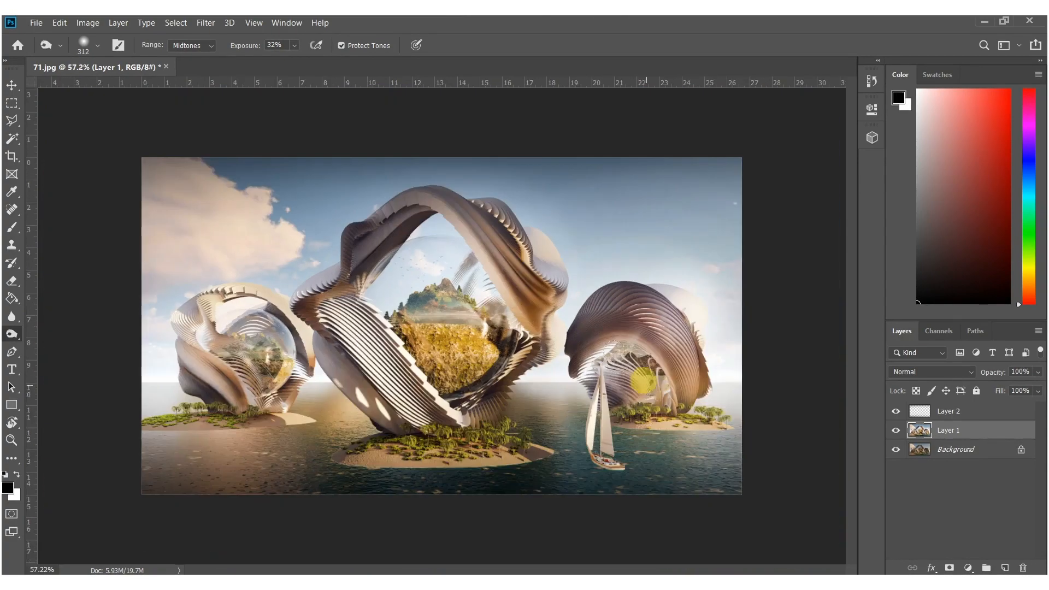
Dodge the inner right side and lower part of the central ring with the 312 px brush.
{"action": "scroll", "coordinate": [440, 288], "scroll_direction": "up", "scroll_amount": 1, "text": "alt"}
{"action": "left_click_drag", "start_coordinate": [508, 292], "coordinate": [546, 321]}
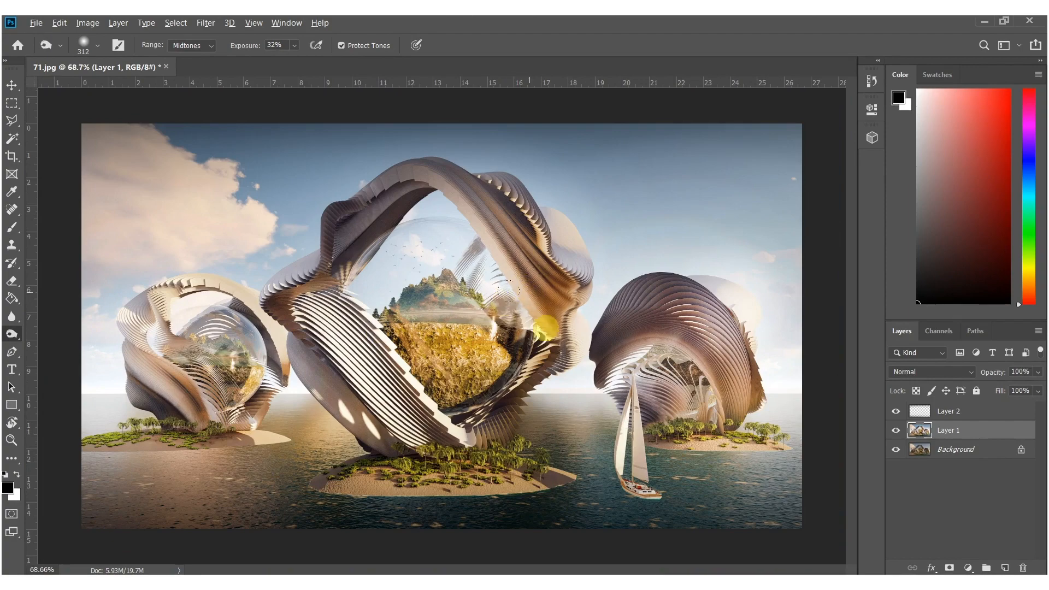
{"action": "left_click_drag", "start_coordinate": [523, 374], "coordinate": [457, 408]}
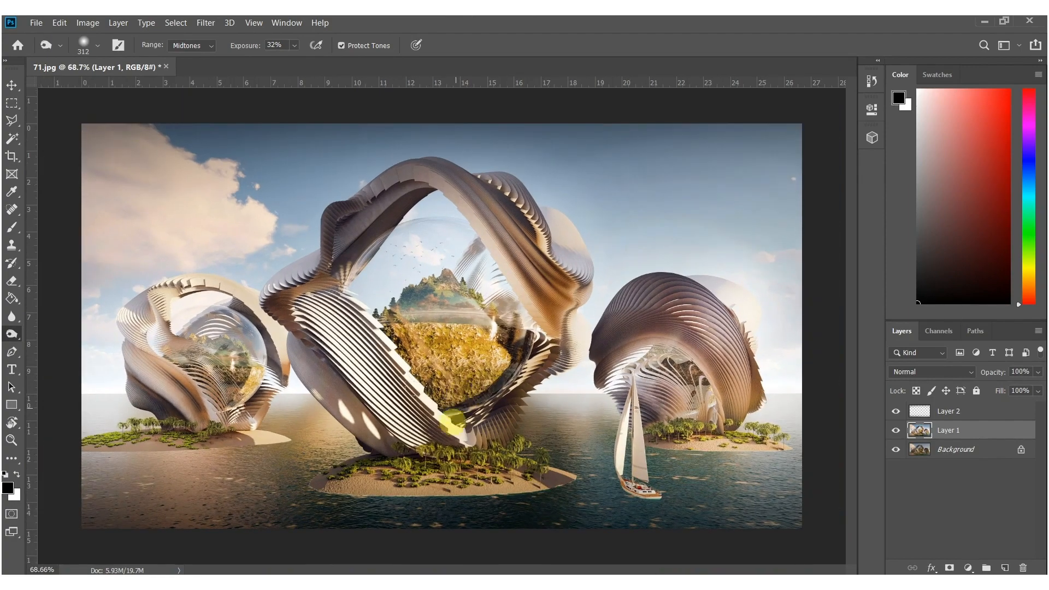
Flatten the image into a single Background layer.
{"action": "right_click", "coordinate": [940, 448]}
{"action": "left_click", "coordinate": [962, 422]}
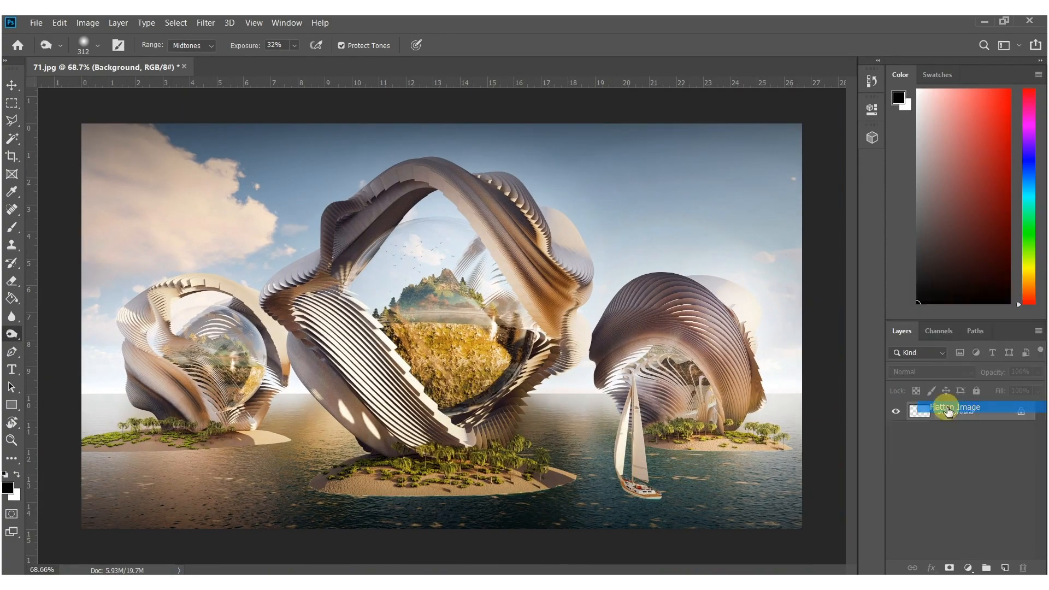